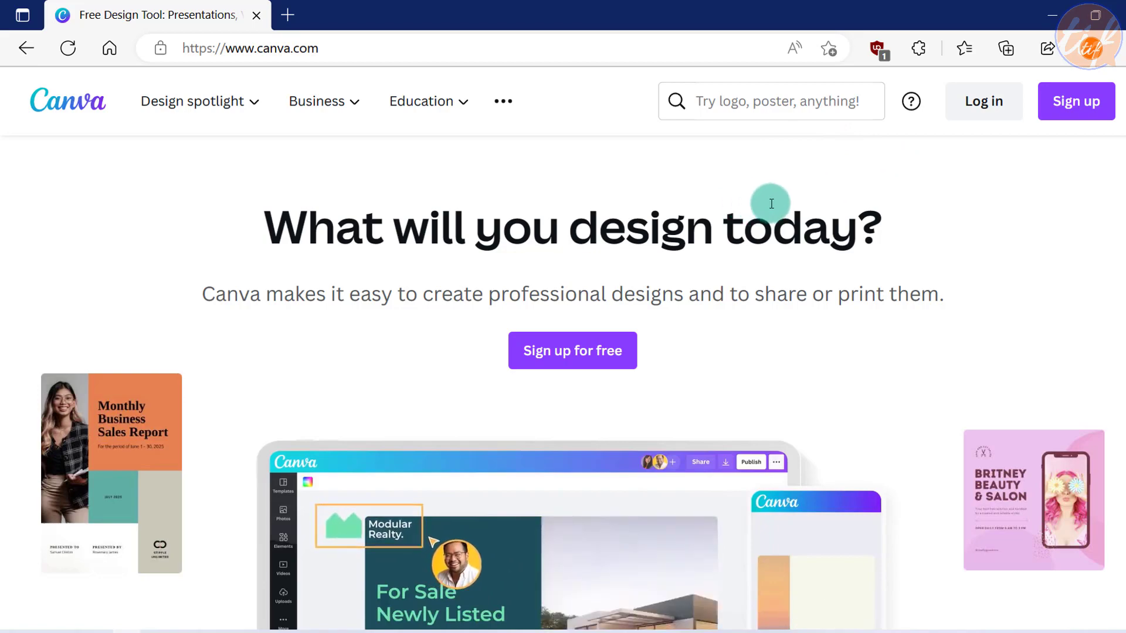
# Step: Look through the public Canva homepage, from the feature sections to the template gallery and the Canva for Teams section
pyautogui.scroll(-1, 813, 241)
pyautogui.scroll(-6, 877, 241)
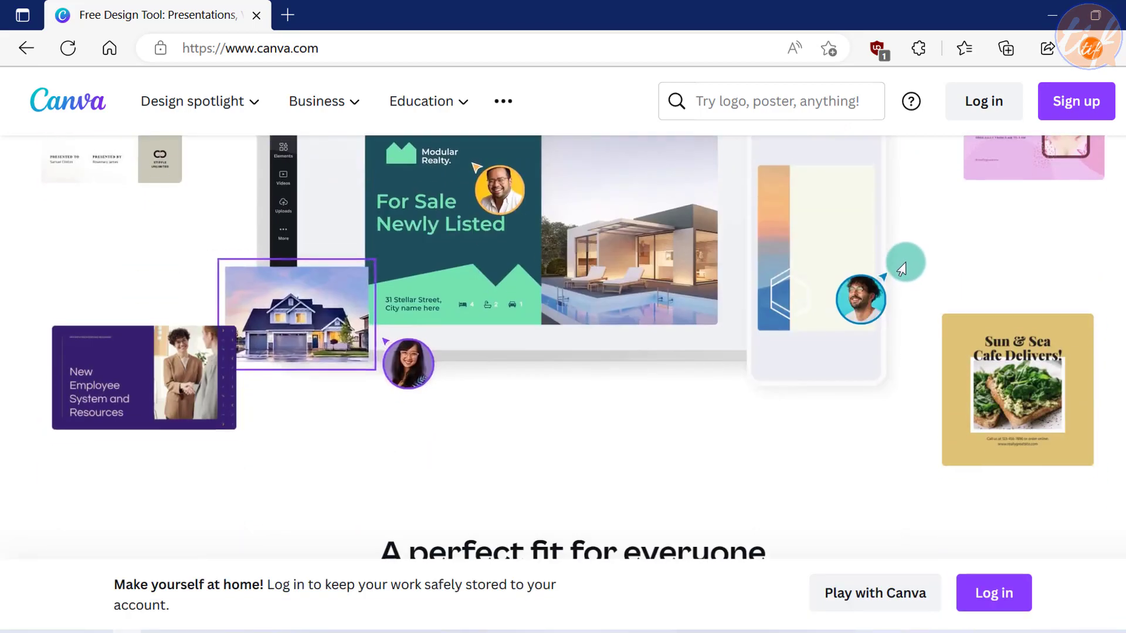
pyautogui.scroll(-5, 903, 270)
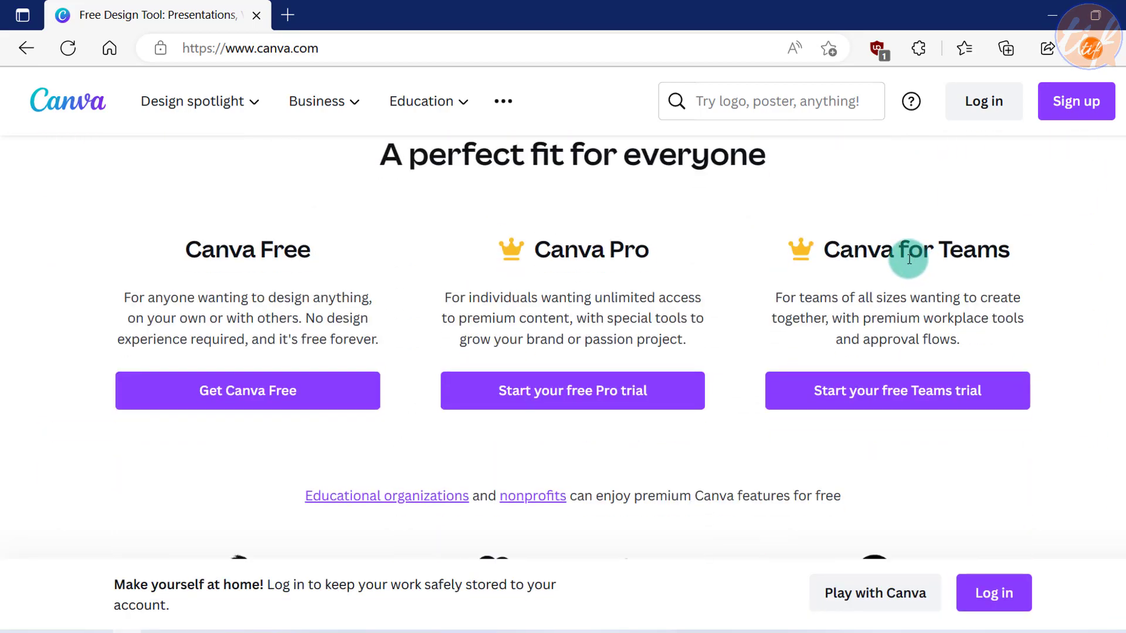
pyautogui.scroll(-7, 1109, 310)
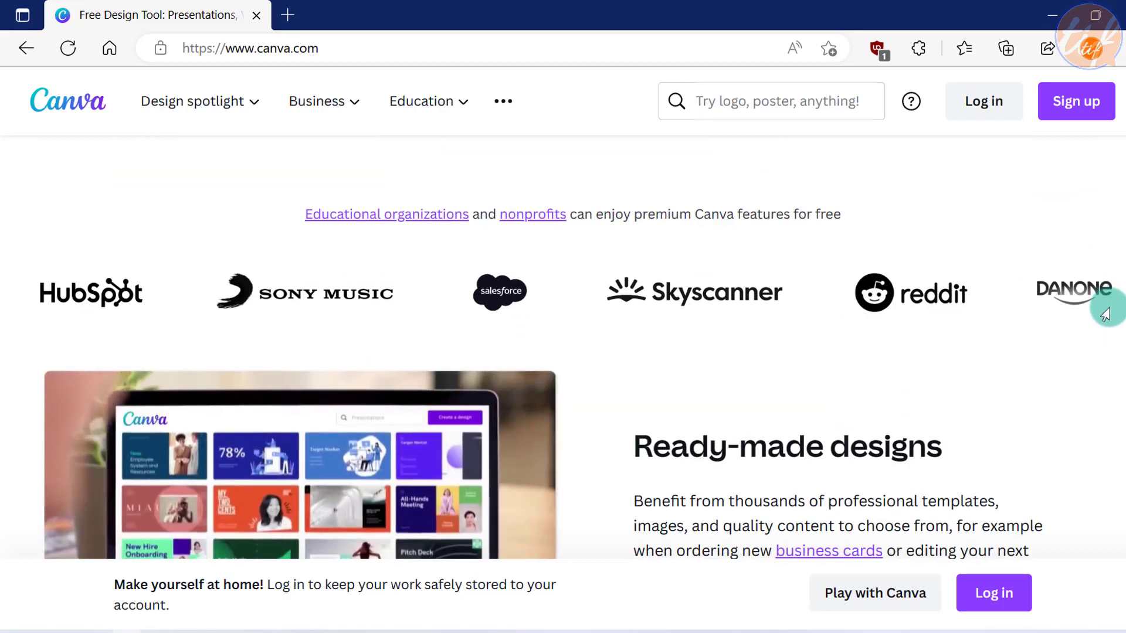
pyautogui.scroll(-4, 1103, 310)
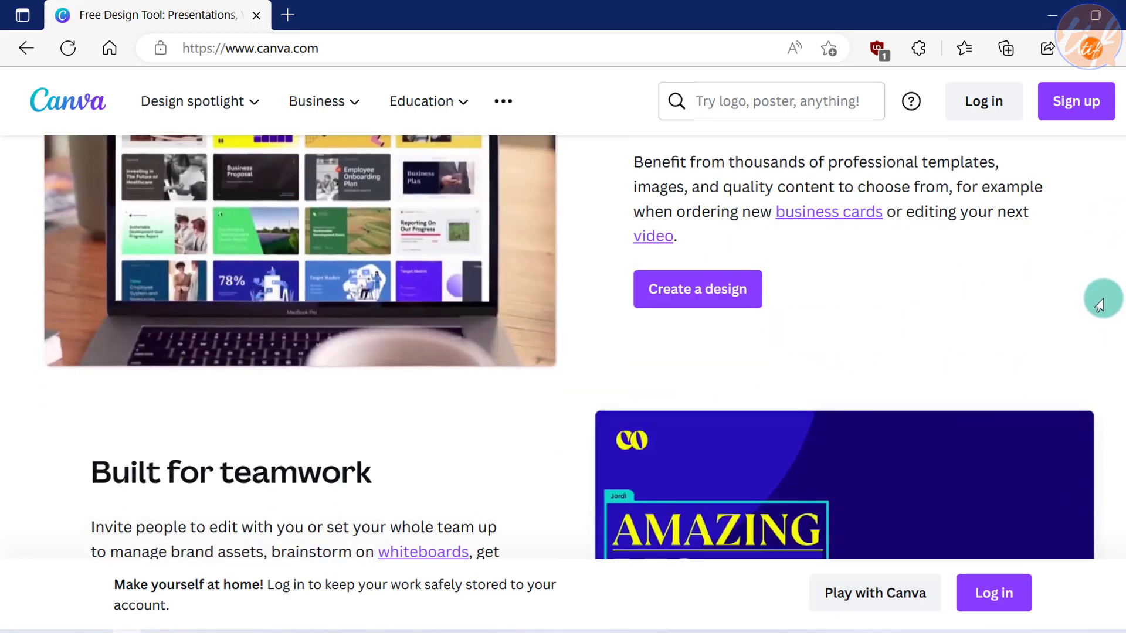
pyautogui.scroll(-3, 1100, 304)
pyautogui.scroll(-4, 1104, 304)
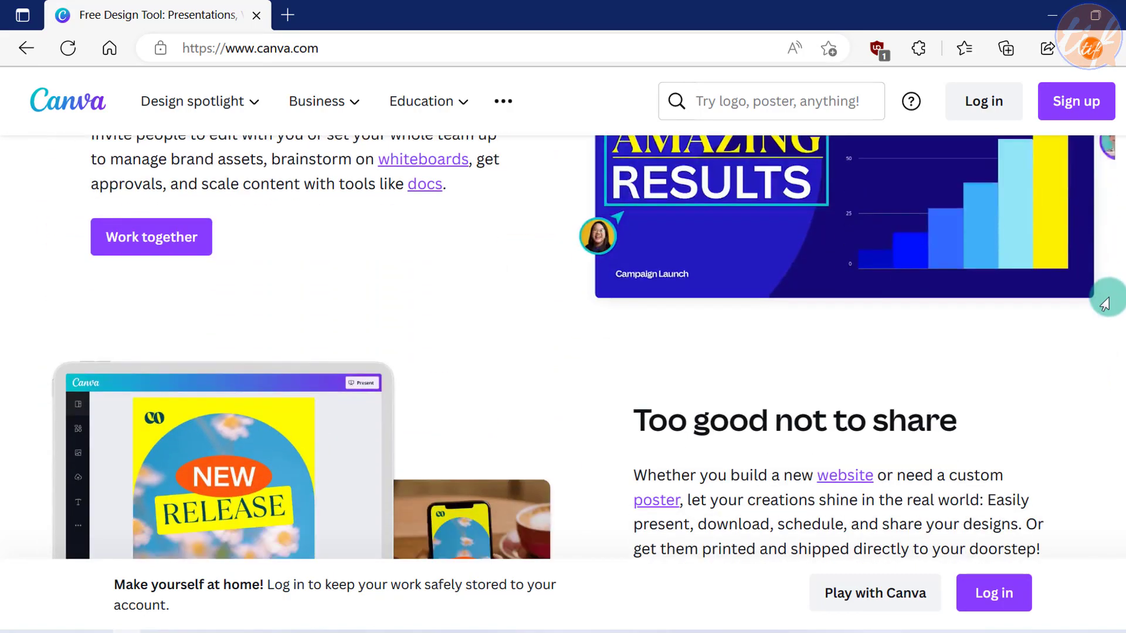
pyautogui.scroll(-10, 1105, 304)
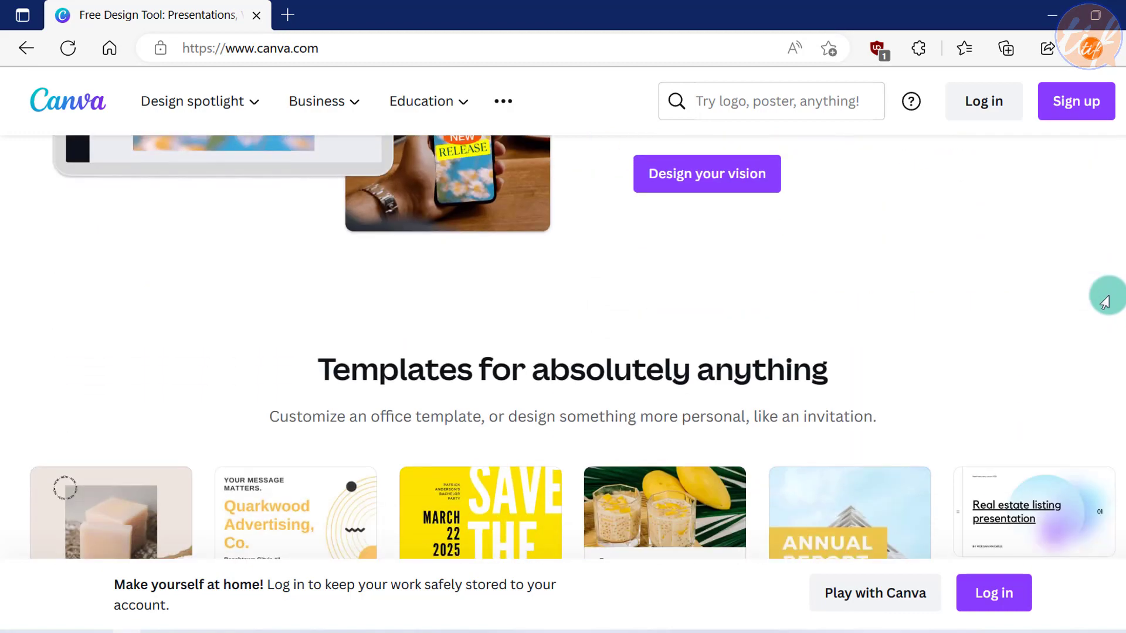
pyautogui.scroll(-2, 1105, 302)
pyautogui.scroll(-4, 1120, 311)
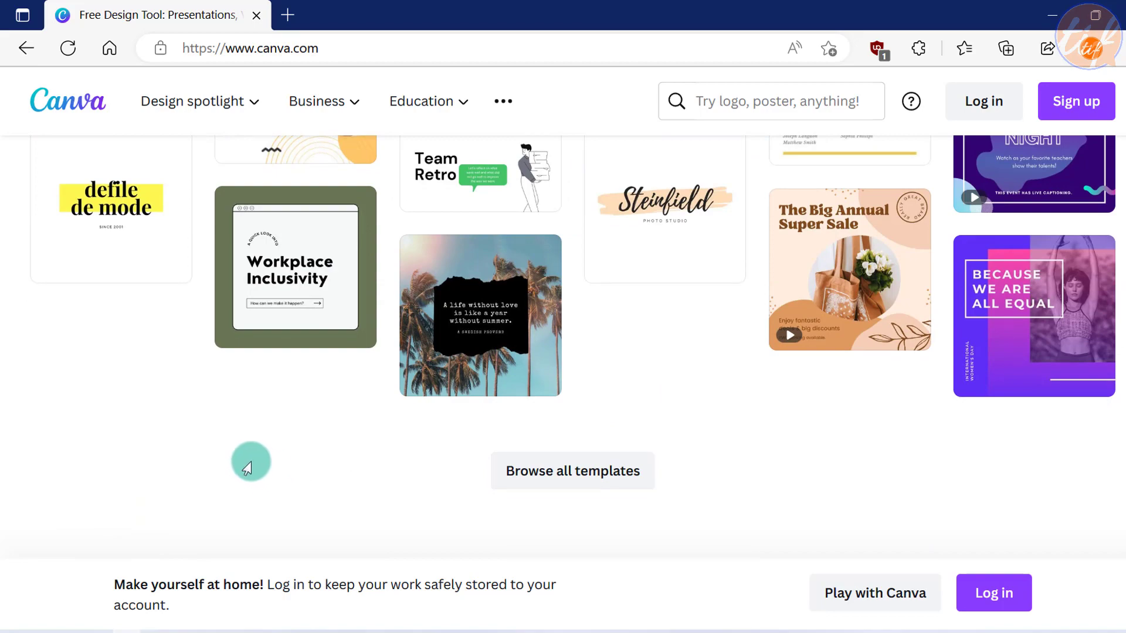
pyautogui.scroll(-4, 121, 420)
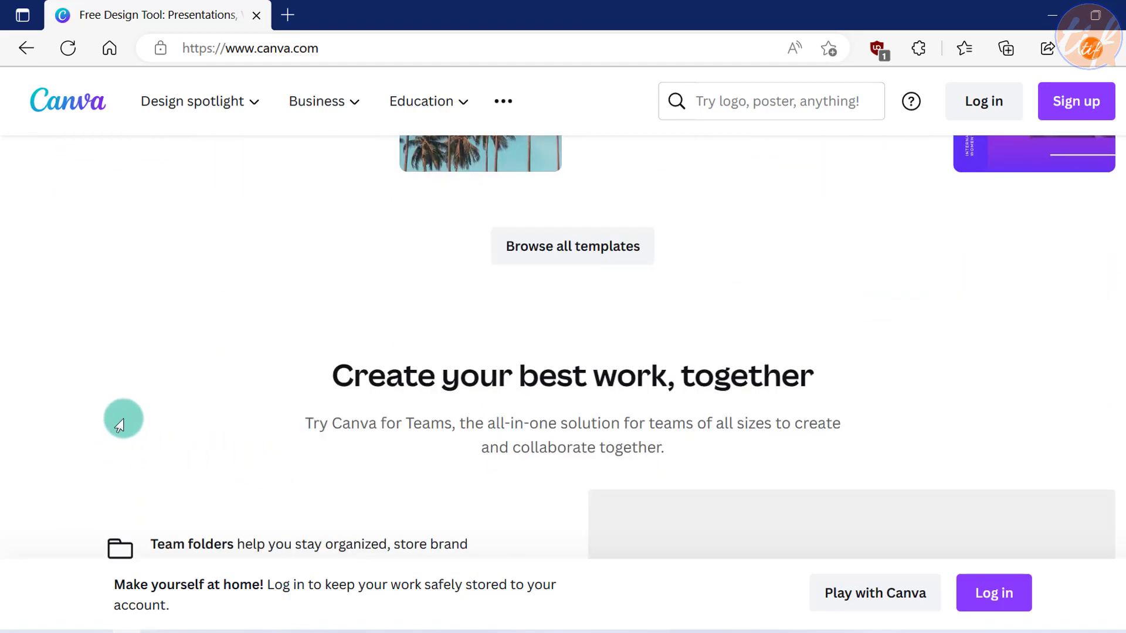
# Step: Review the Canva Free, Canva Pro and Canva for Teams plans on the homepage
pyautogui.scroll(12, 129, 422)
pyautogui.scroll(15, 106, 420)
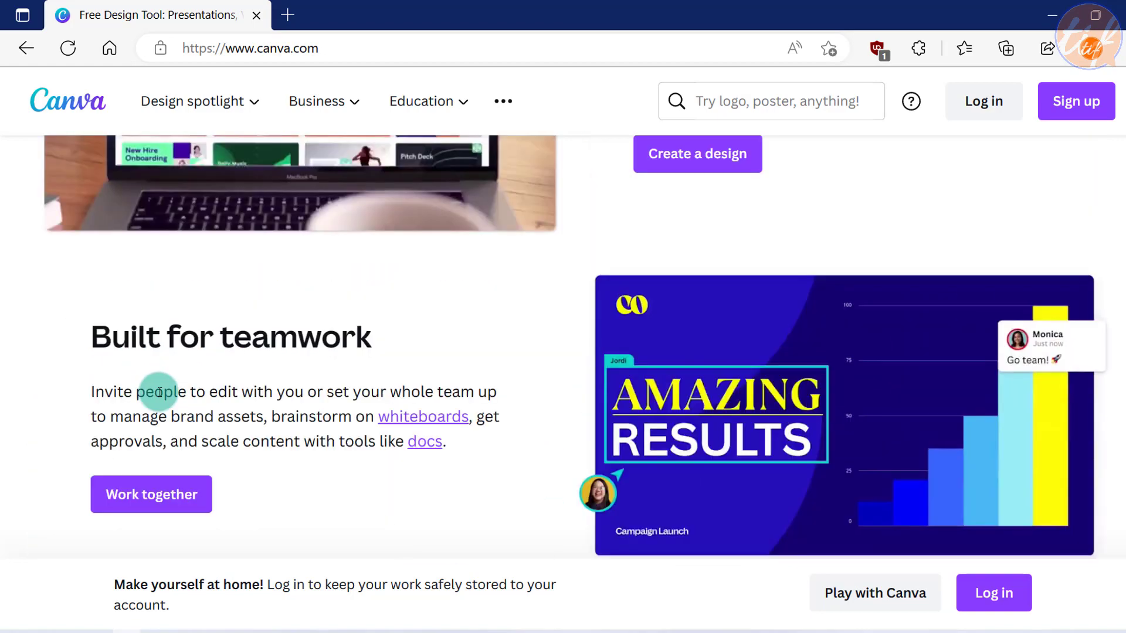
pyautogui.scroll(8, 259, 389)
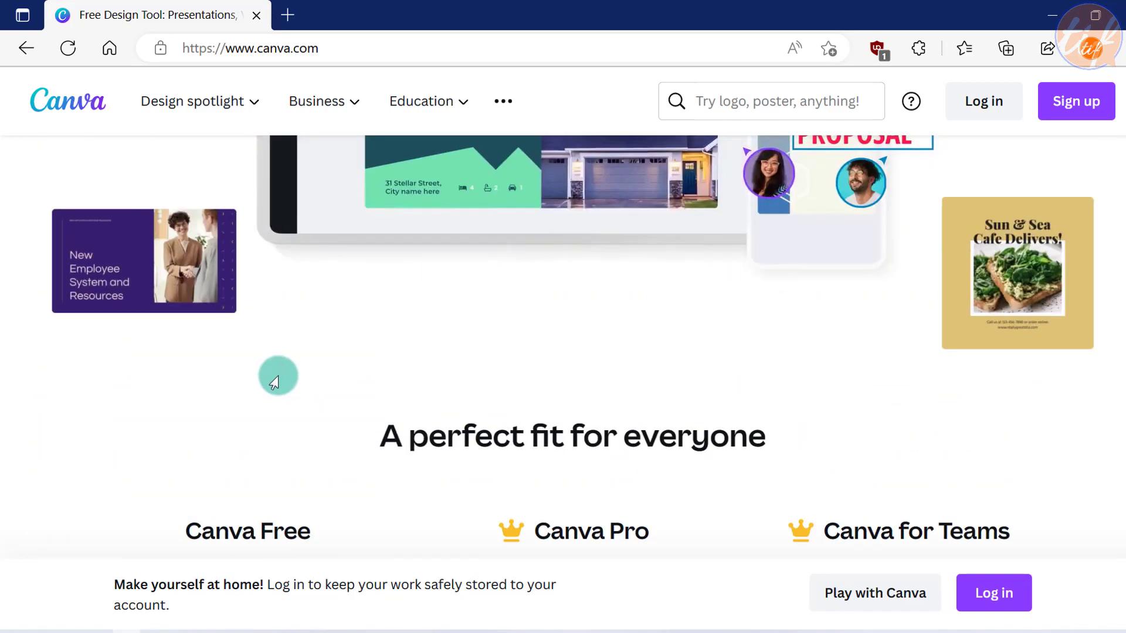
pyautogui.scroll(-3, 284, 382)
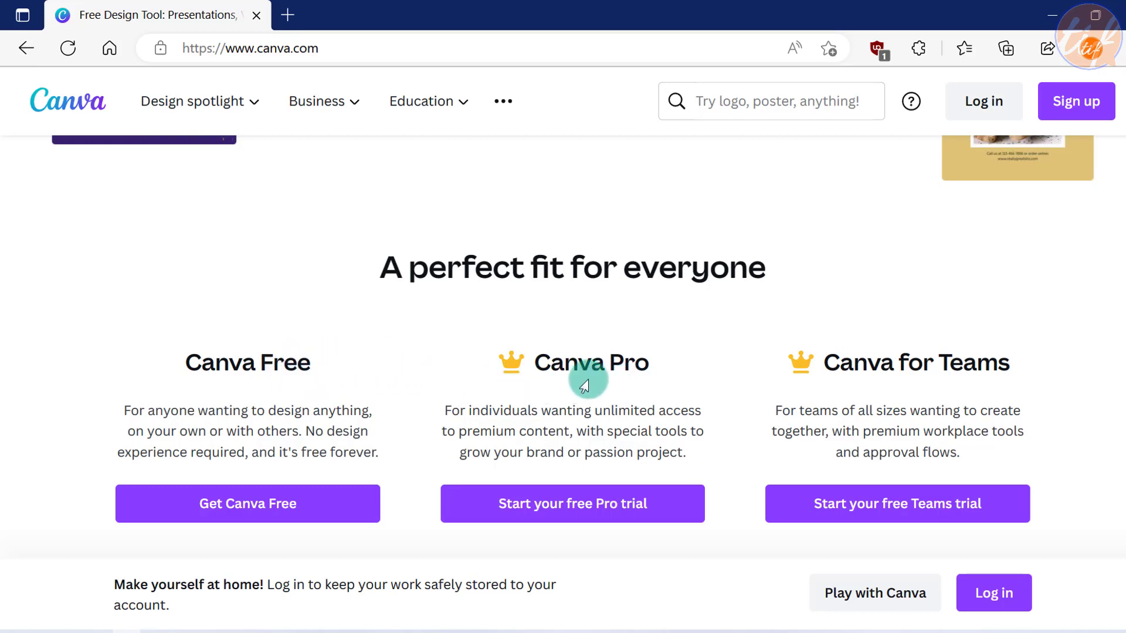
pyautogui.scroll(10, 698, 378)
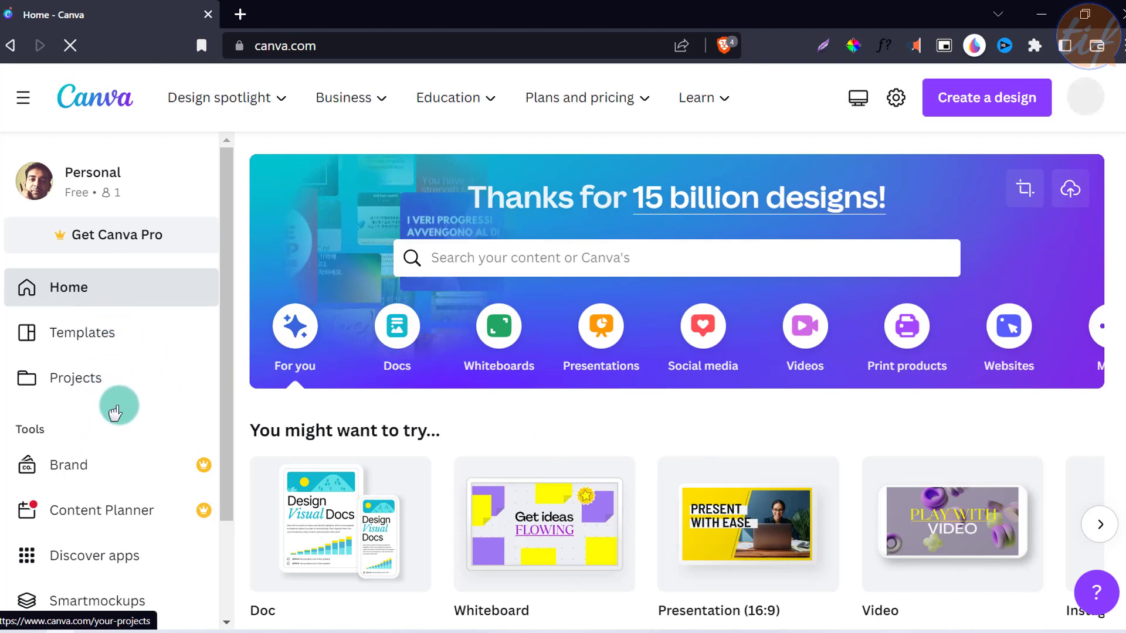
# Step: Look over the logged-in home page, covering the suggested design types and the recent designs
pyautogui.scroll(-3, 120, 407)
pyautogui.scroll(-2, 108, 447)
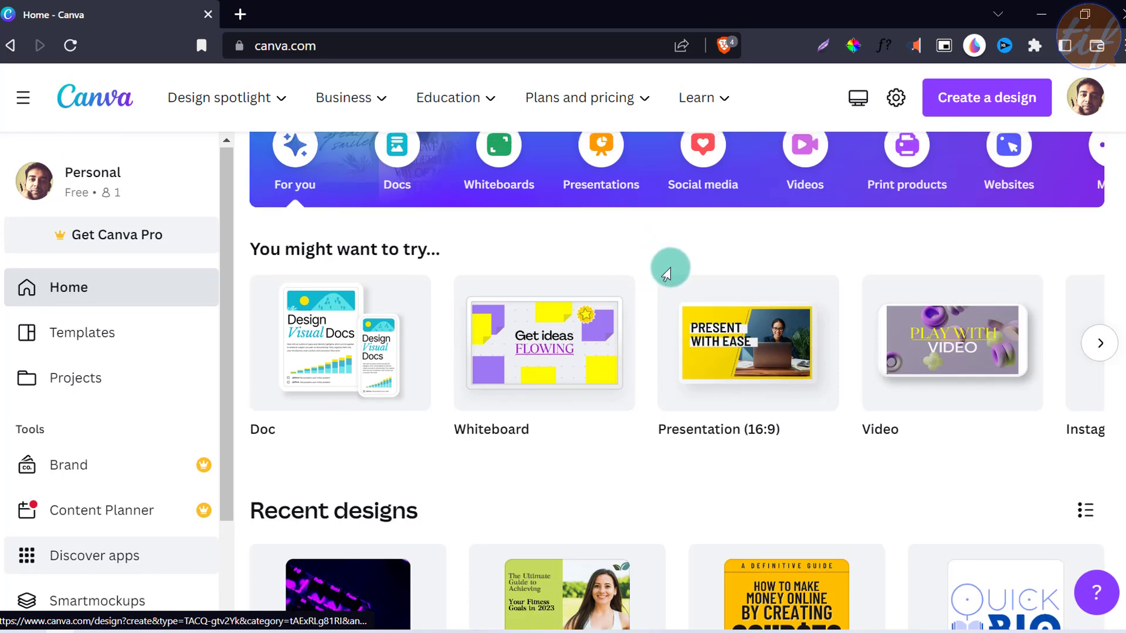
pyautogui.scroll(3, 661, 263)
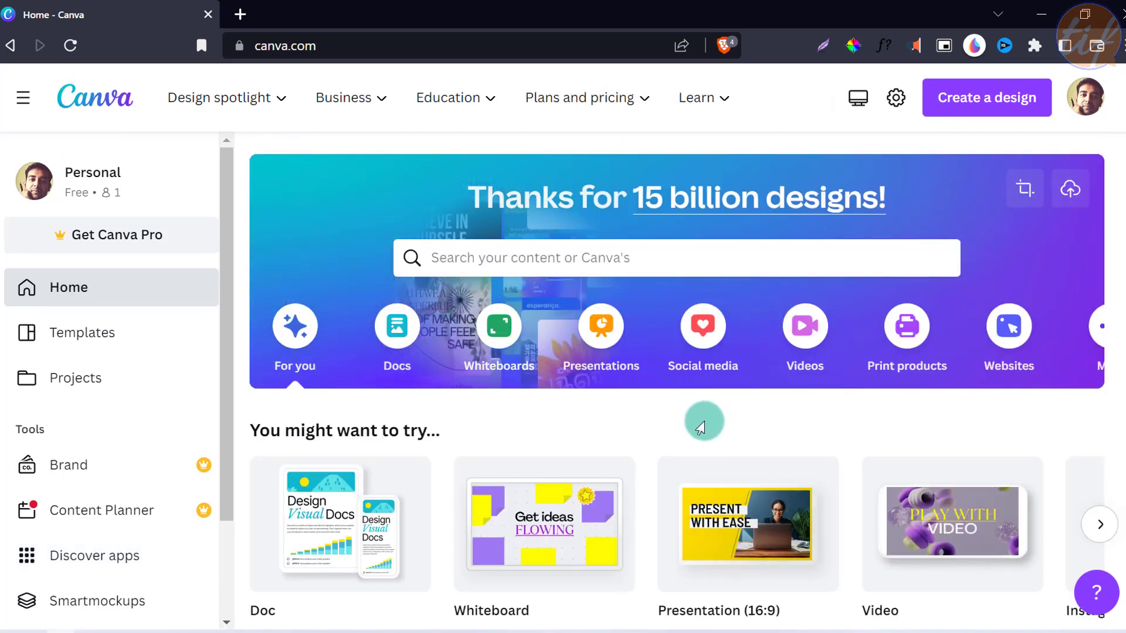
pyautogui.scroll(-2, 704, 420)
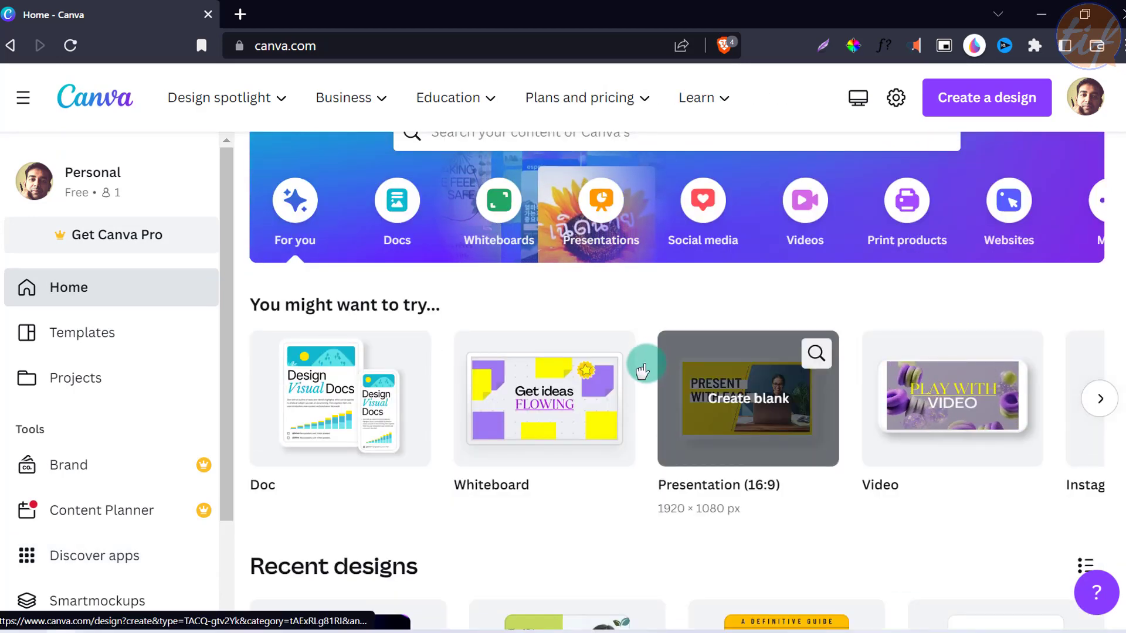
pyautogui.scroll(-2, 647, 378)
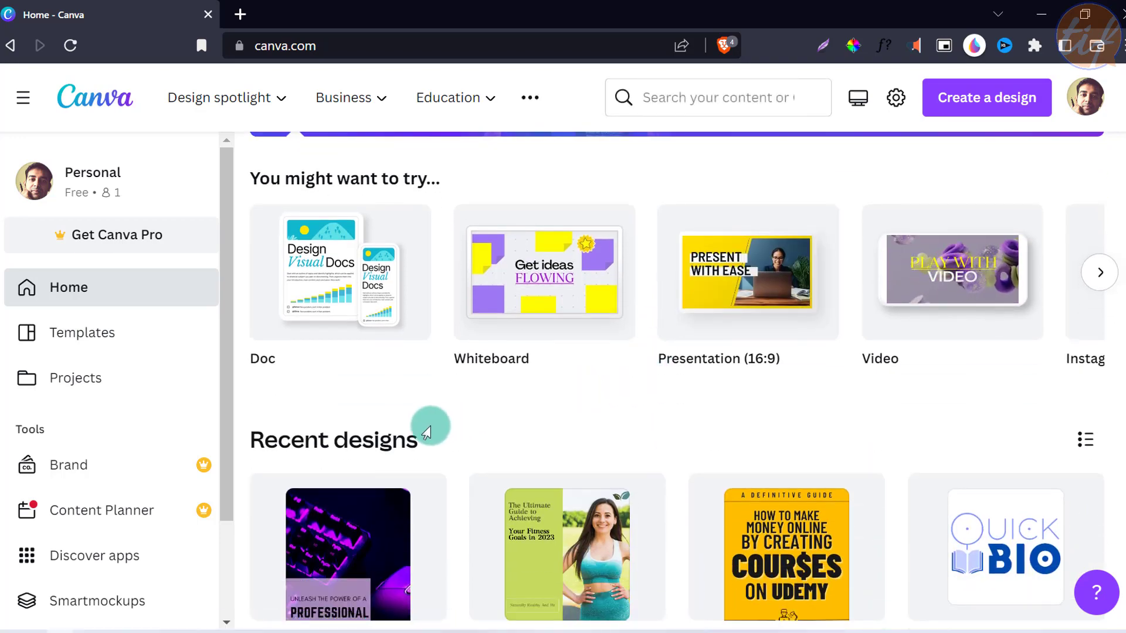
pyautogui.scroll(-2, 495, 428)
pyautogui.scroll(-2, 455, 404)
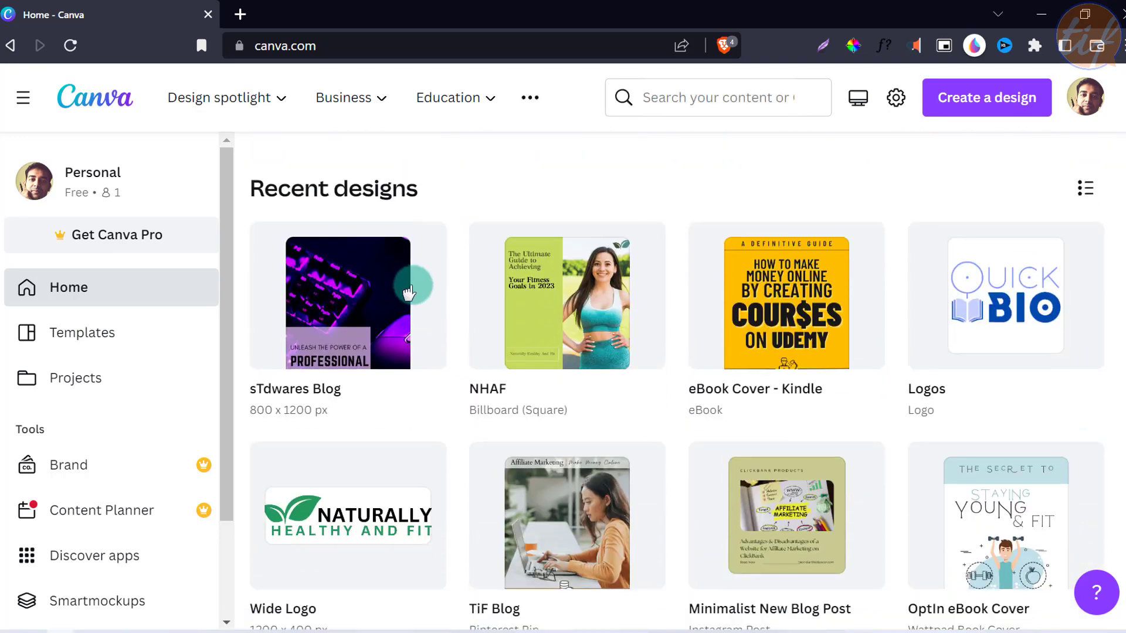
pyautogui.scroll(-7, 525, 405)
pyautogui.scroll(-3, 552, 404)
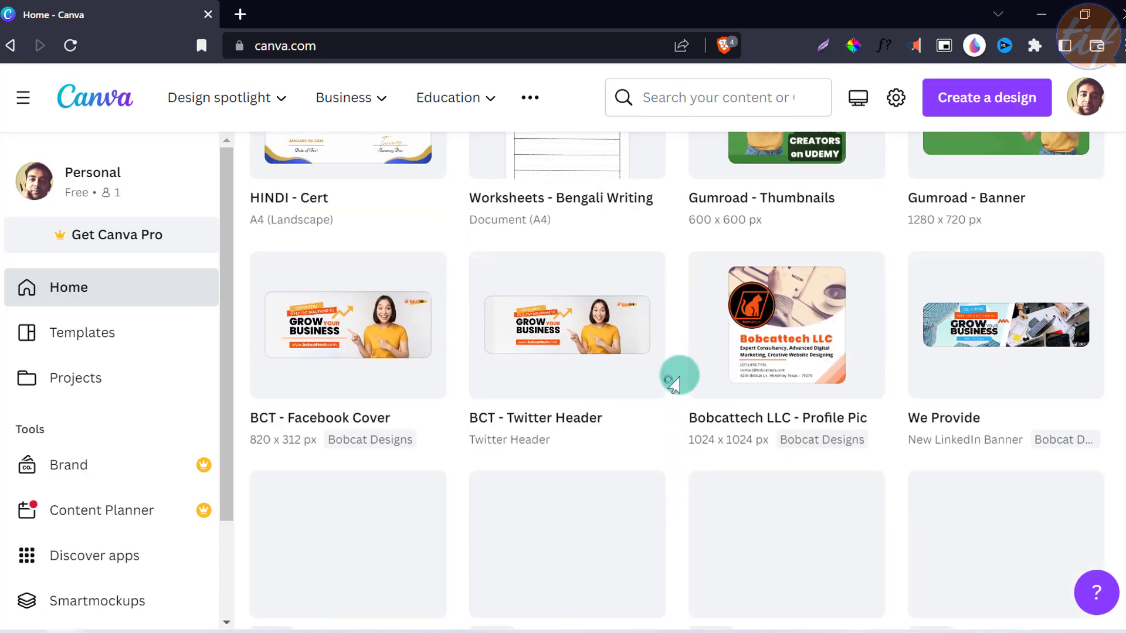
pyautogui.scroll(12, 678, 372)
pyautogui.scroll(6, 686, 413)
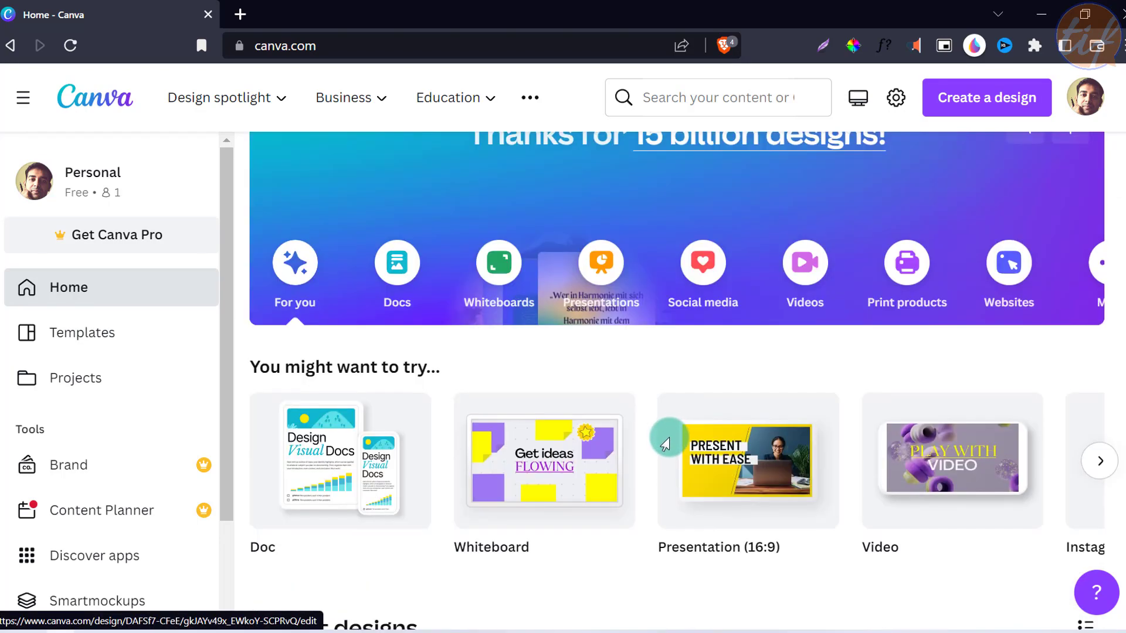
pyautogui.scroll(-1, 554, 426)
pyautogui.scroll(1, 529, 397)
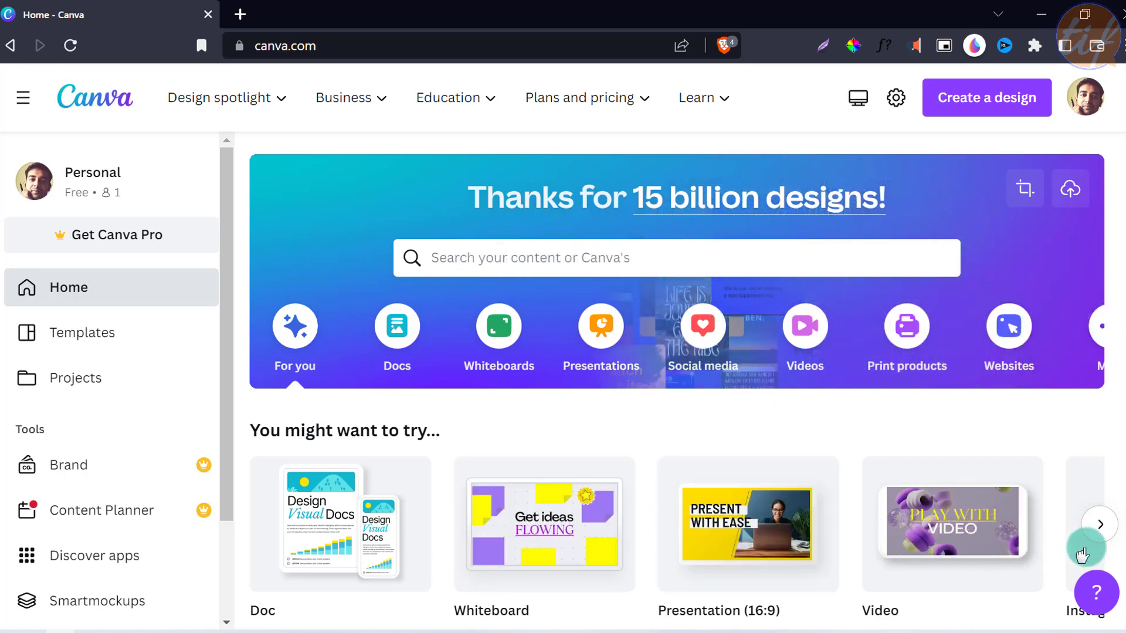
# Step: Browse forward and back through the suggested design formats under "You might want to try"
pyautogui.click(1100, 525)
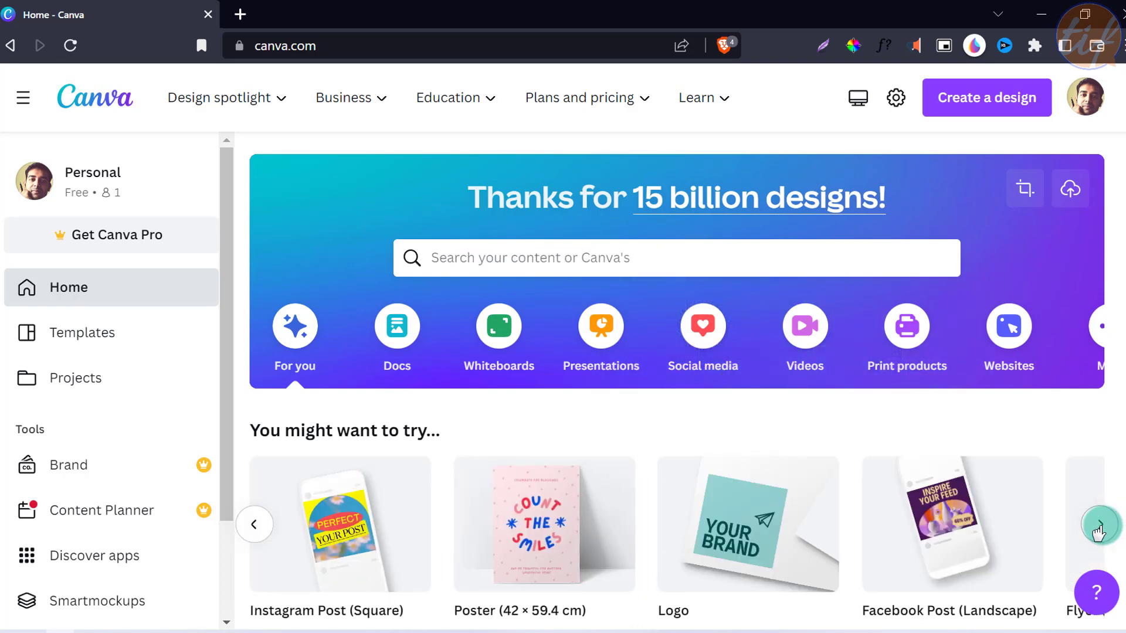
pyautogui.click(1100, 525)
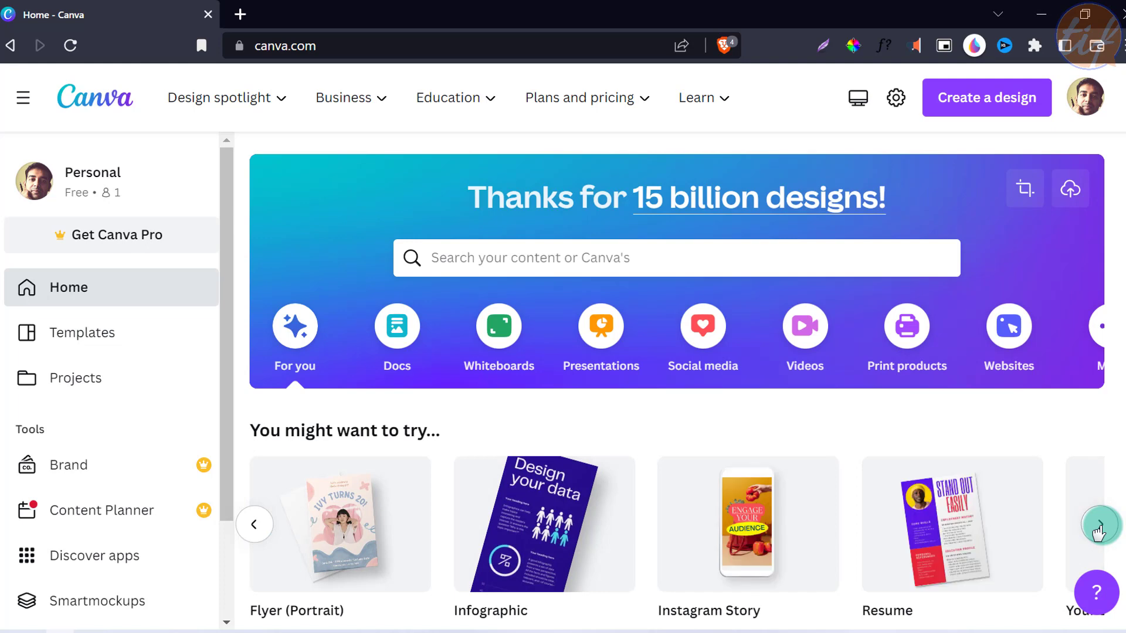
pyautogui.click(1100, 526)
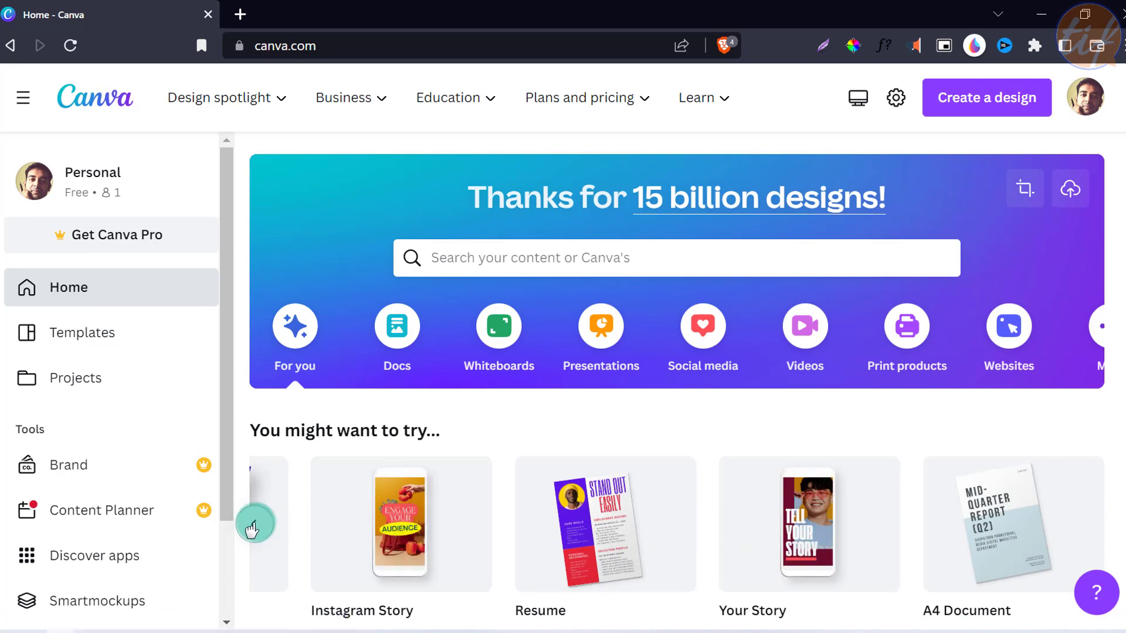
pyautogui.click(254, 525)
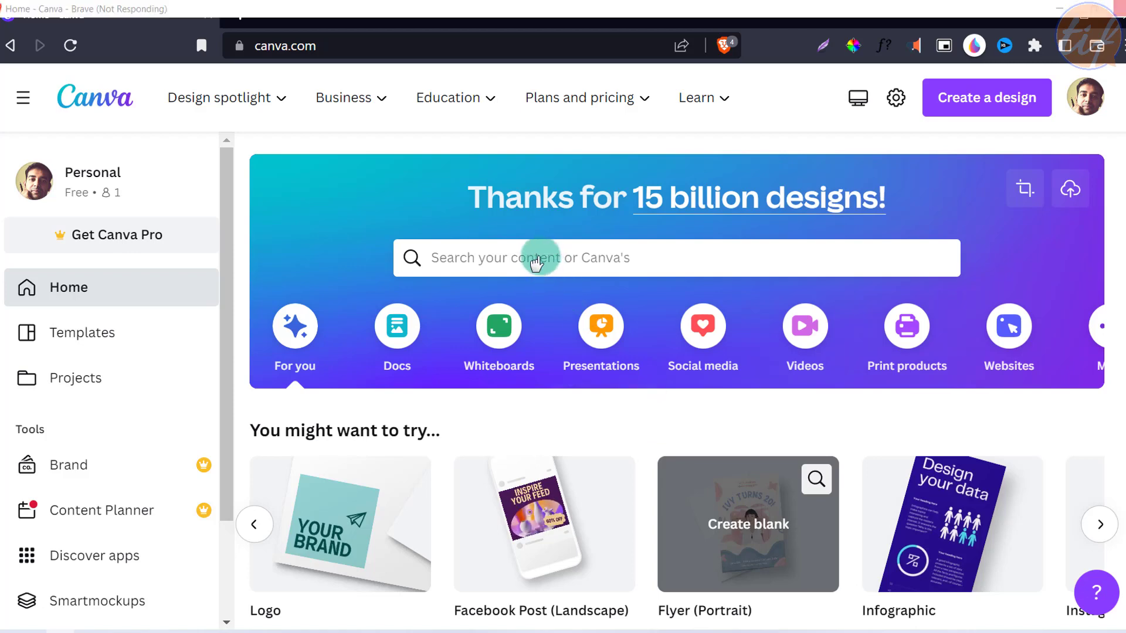
# Step: Search the templates for "blog image" from the home page
pyautogui.click(474, 259)
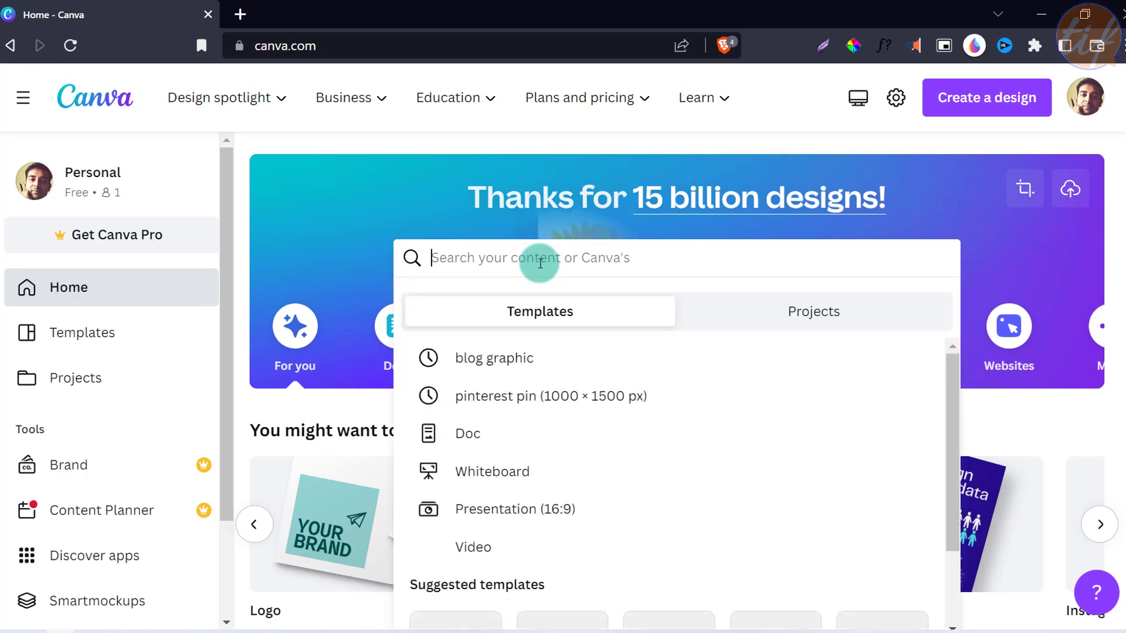
pyautogui.write('blog')
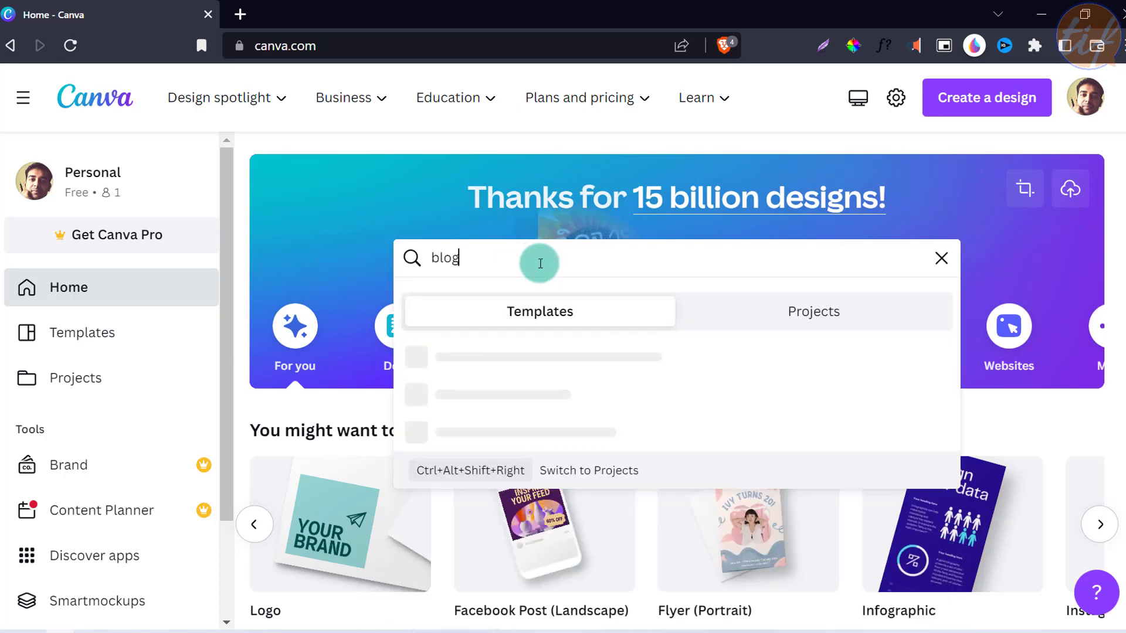
pyautogui.write(' image')
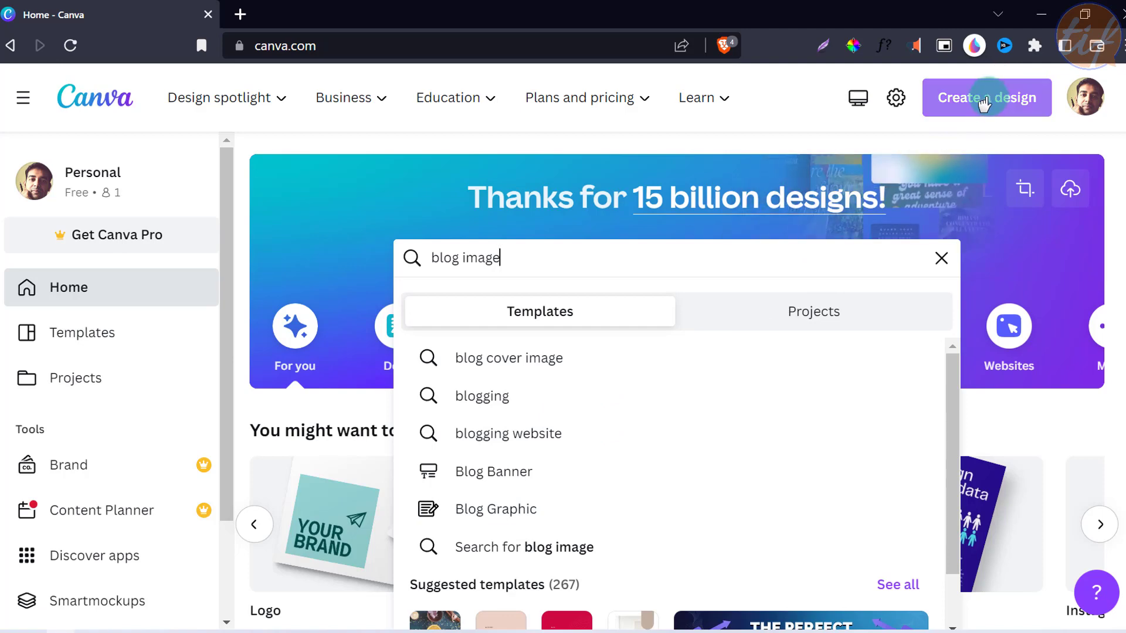
# Step: Open the list of formats for creating a new design and search it for "blog" and "square"
pyautogui.click(986, 106)
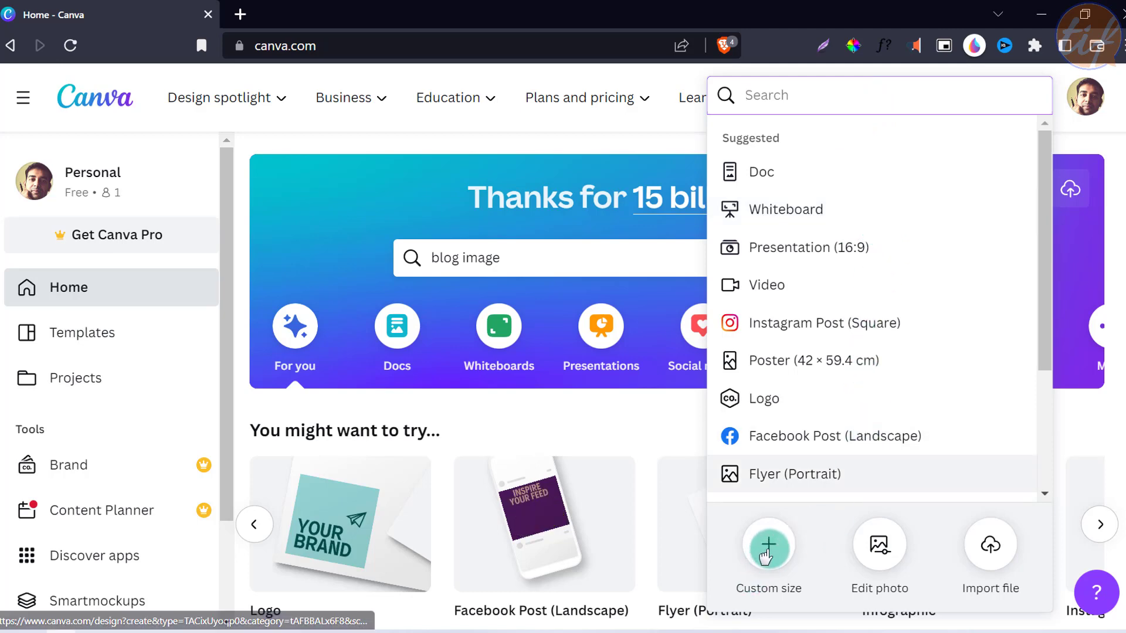
pyautogui.scroll(-1, 903, 545)
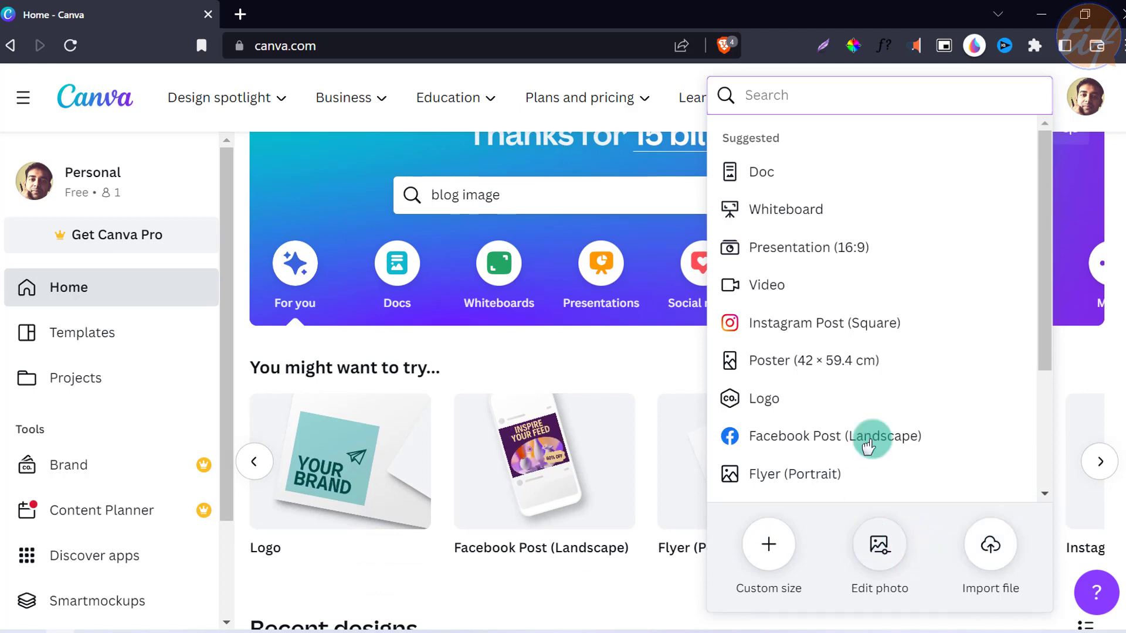
pyautogui.scroll(1, 902, 376)
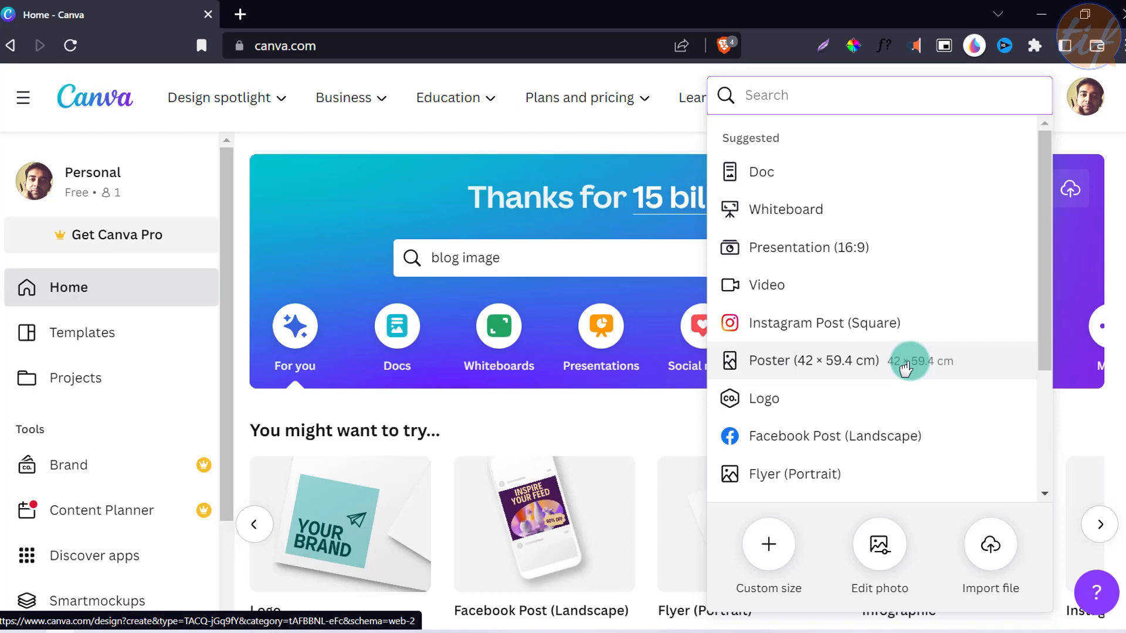
pyautogui.write('blog')
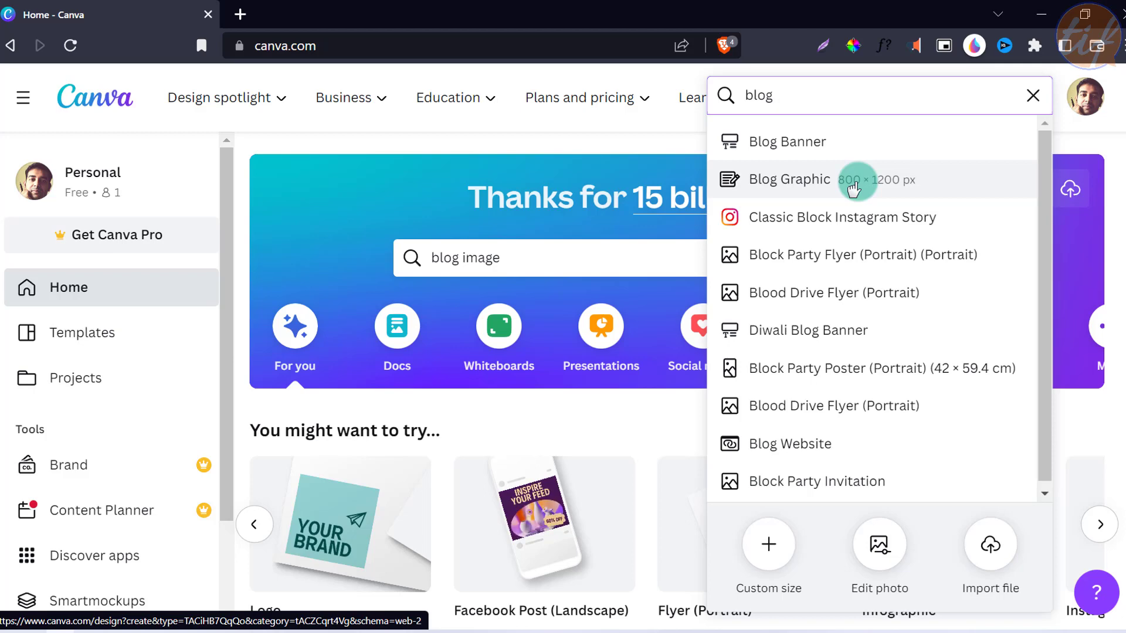
pyautogui.click(854, 189)
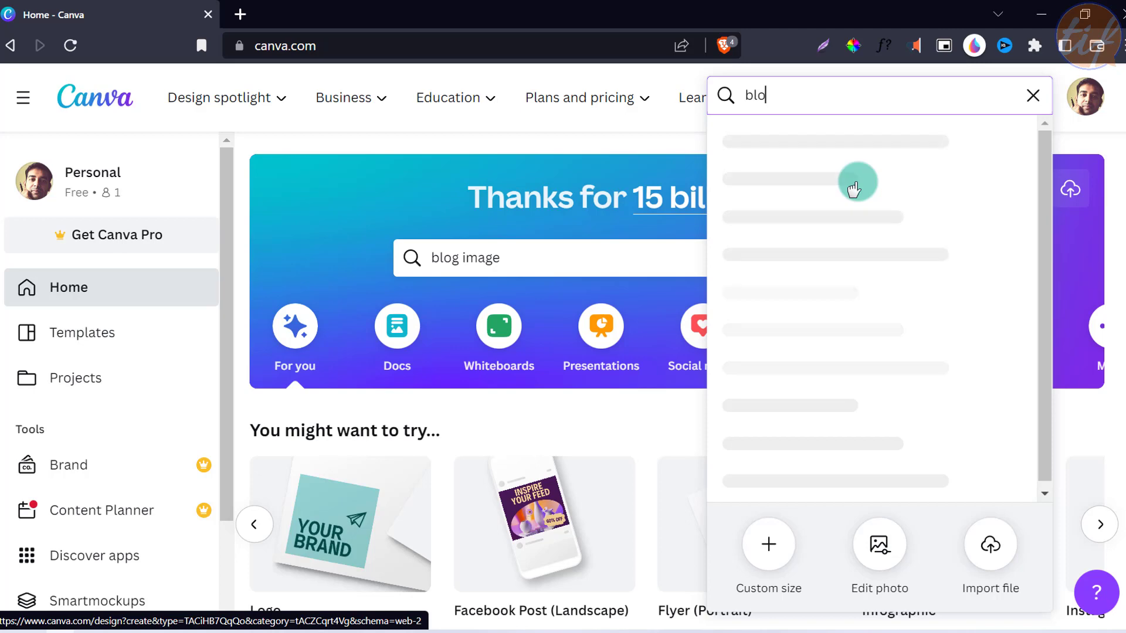
pyautogui.write('square')
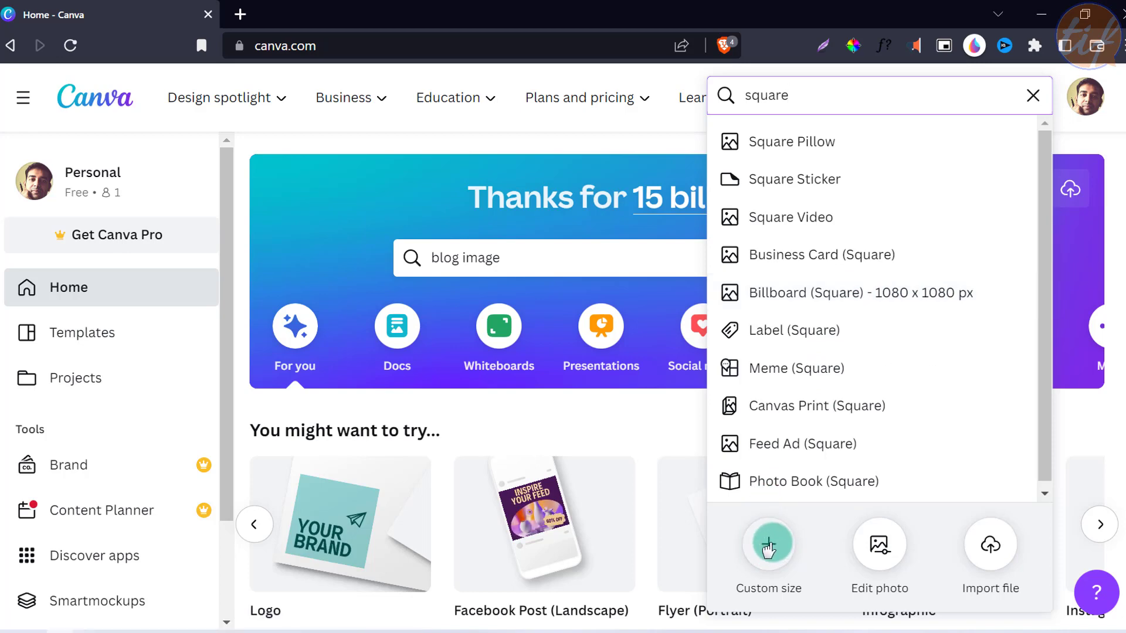
# Step: Create a new custom-size design with width 1080 and height 1080, keeping px as the unit
pyautogui.click(767, 551)
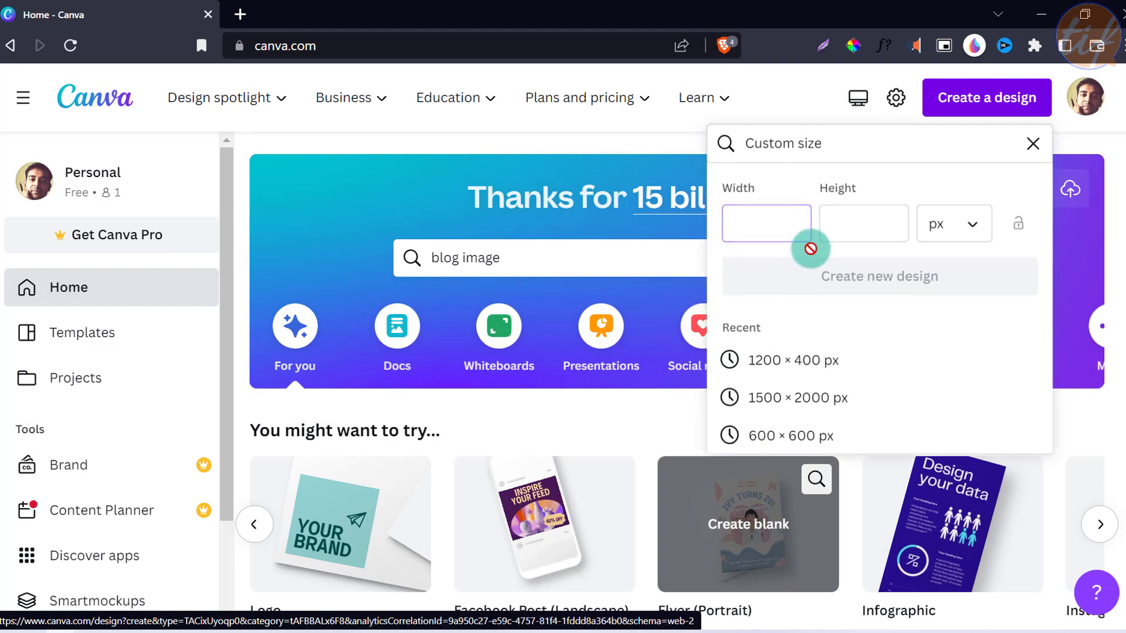
pyautogui.click(757, 224)
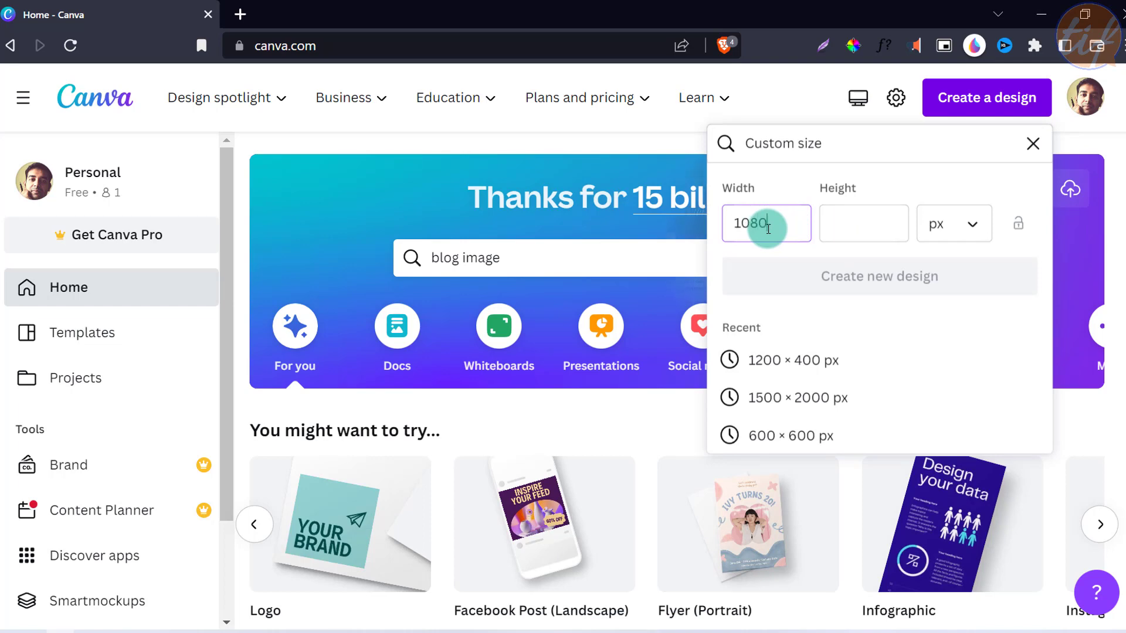
pyautogui.click(875, 233)
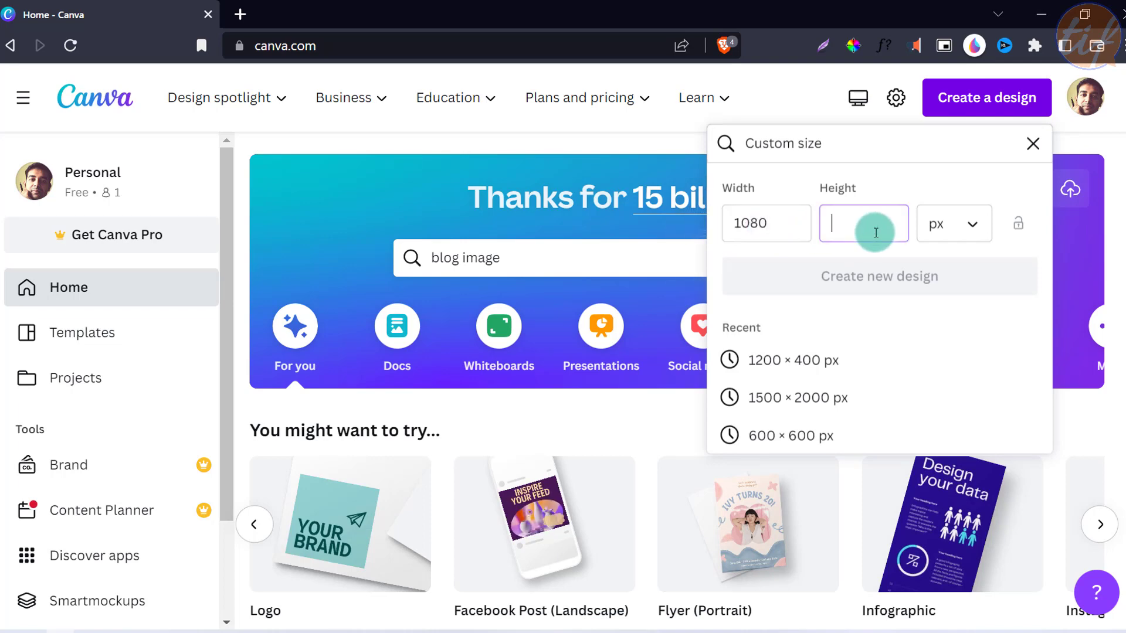
pyautogui.write('1080')
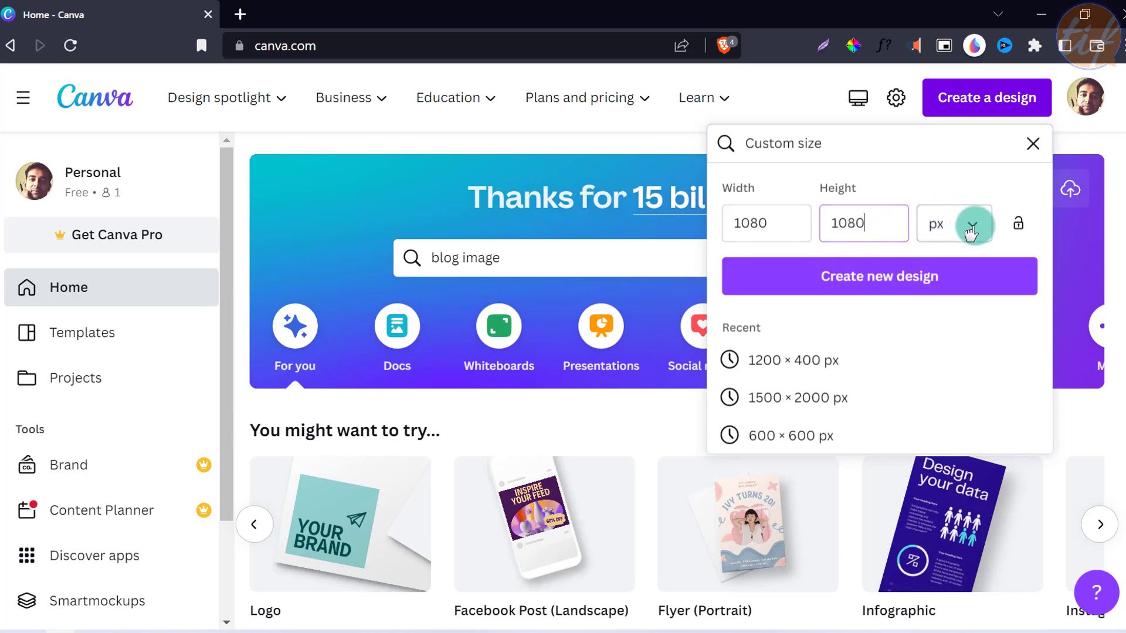
pyautogui.click(970, 229)
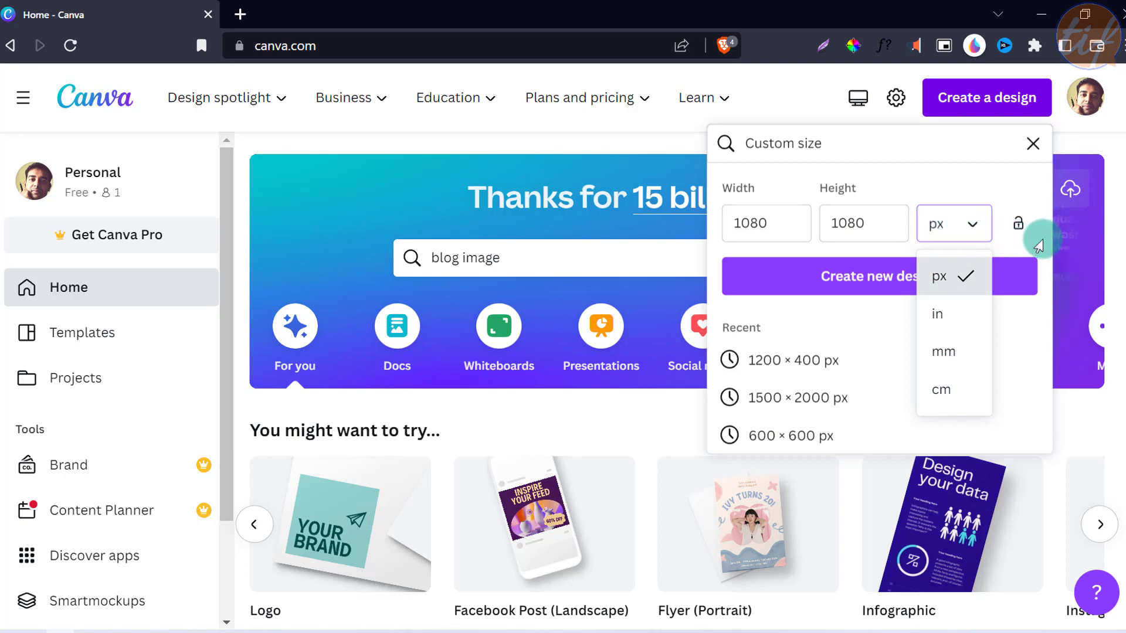
pyautogui.click(1037, 234)
pyautogui.click(854, 282)
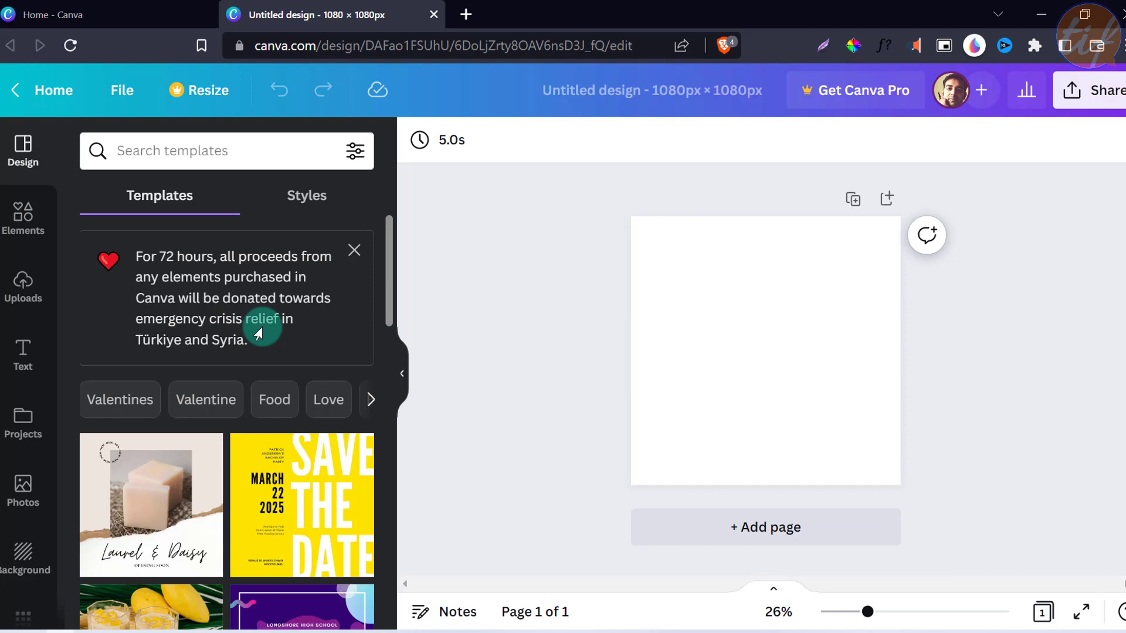
# Step: Dismiss the donation notice above the templates and look over the editor's tool categories from Design through Apps
pyautogui.click(354, 252)
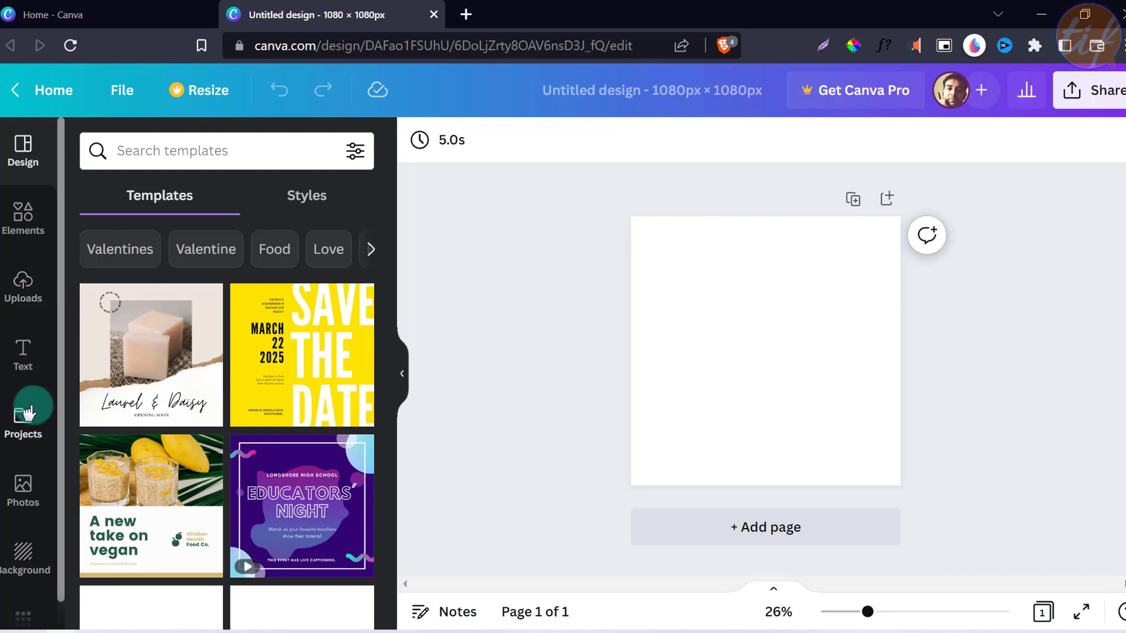
pyautogui.scroll(-1, 29, 410)
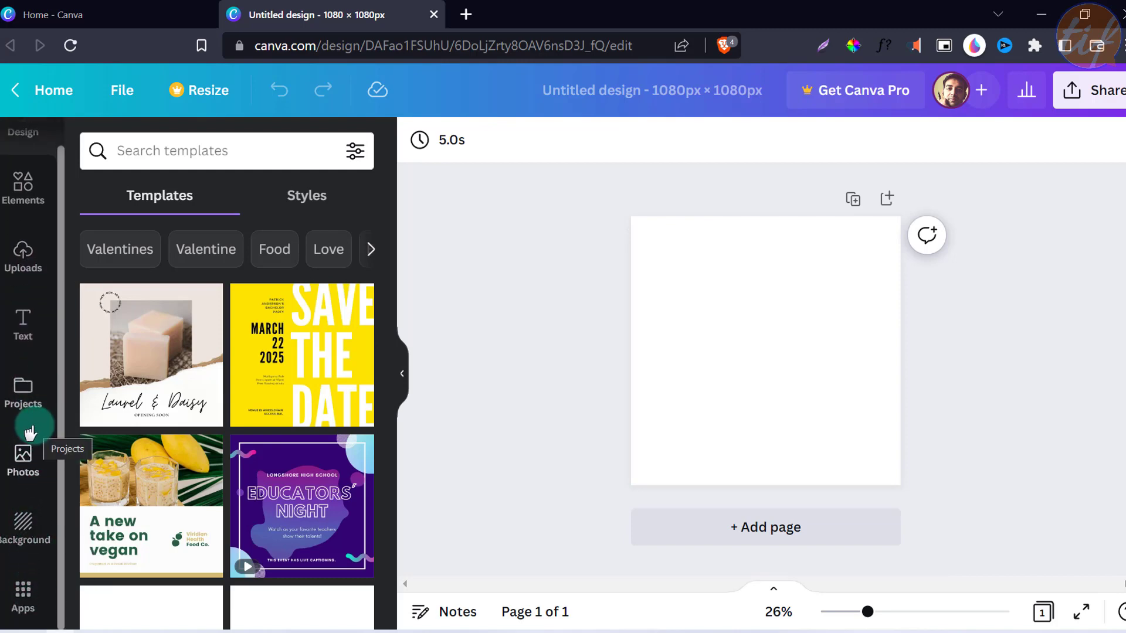
pyautogui.scroll(1, 29, 433)
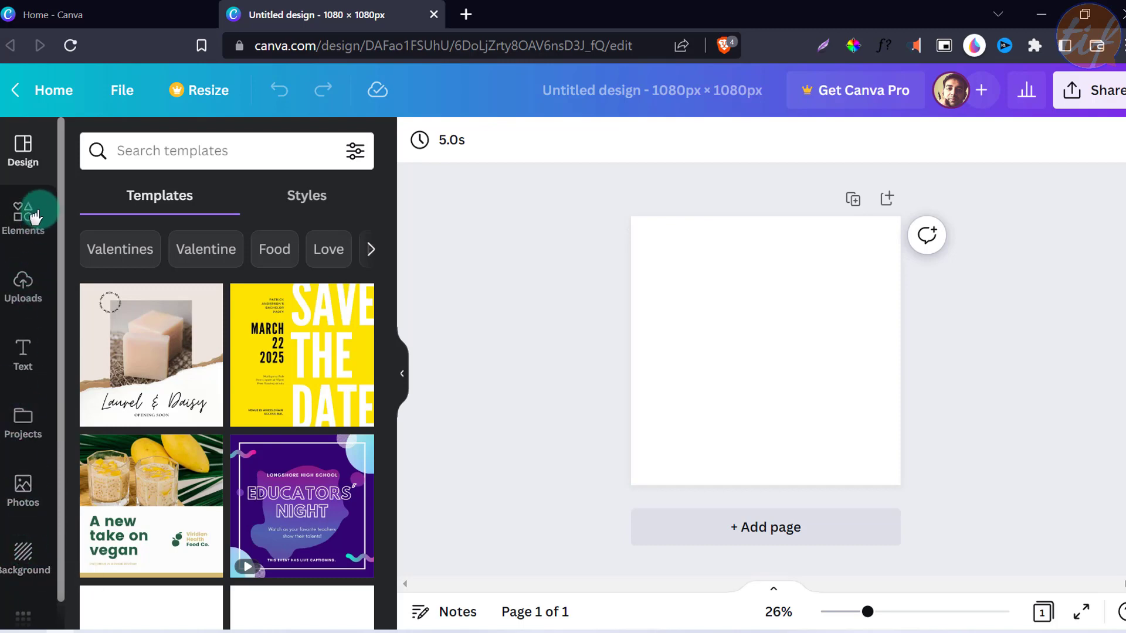
pyautogui.scroll(-1, 20, 475)
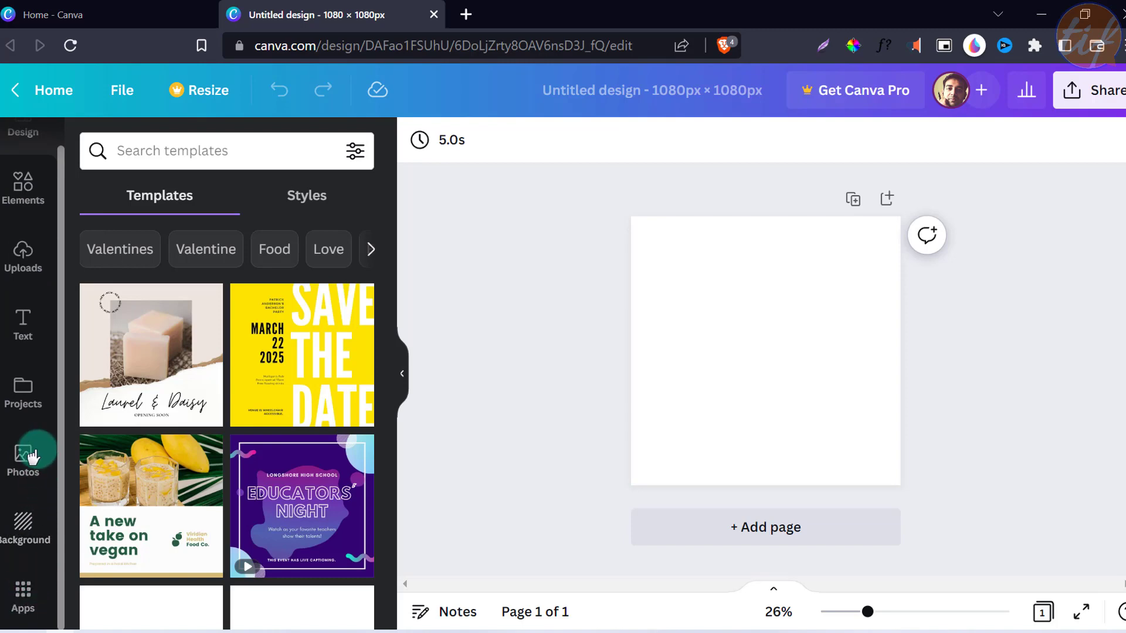
pyautogui.scroll(1, 27, 452)
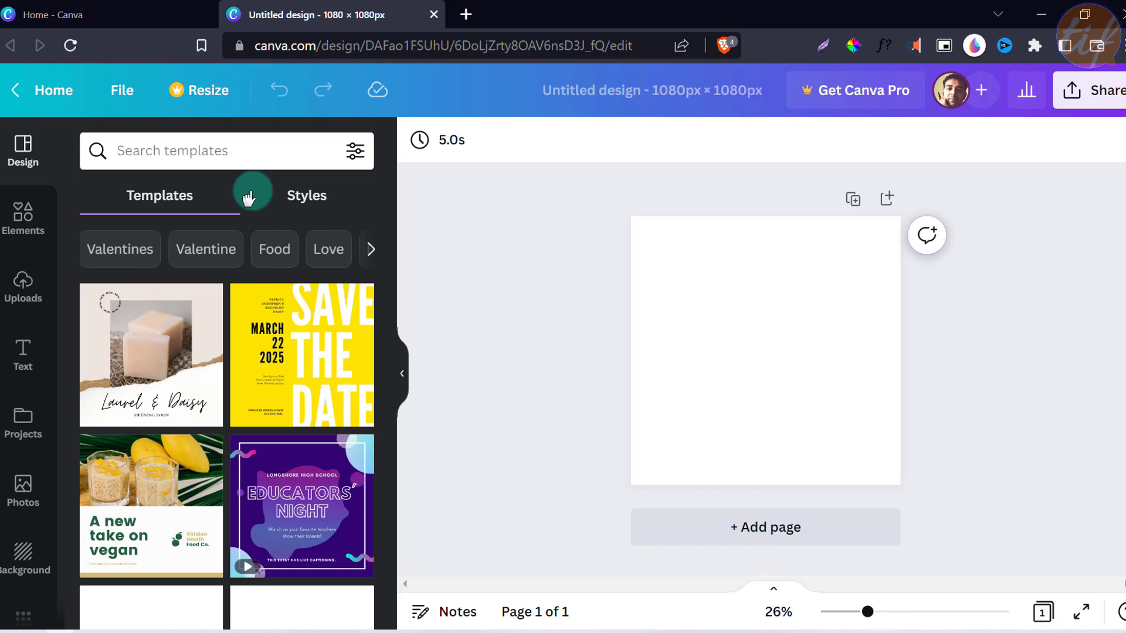
# Step: Browse the suggested templates for the square design and return to the start of the list
pyautogui.scroll(-3, 229, 358)
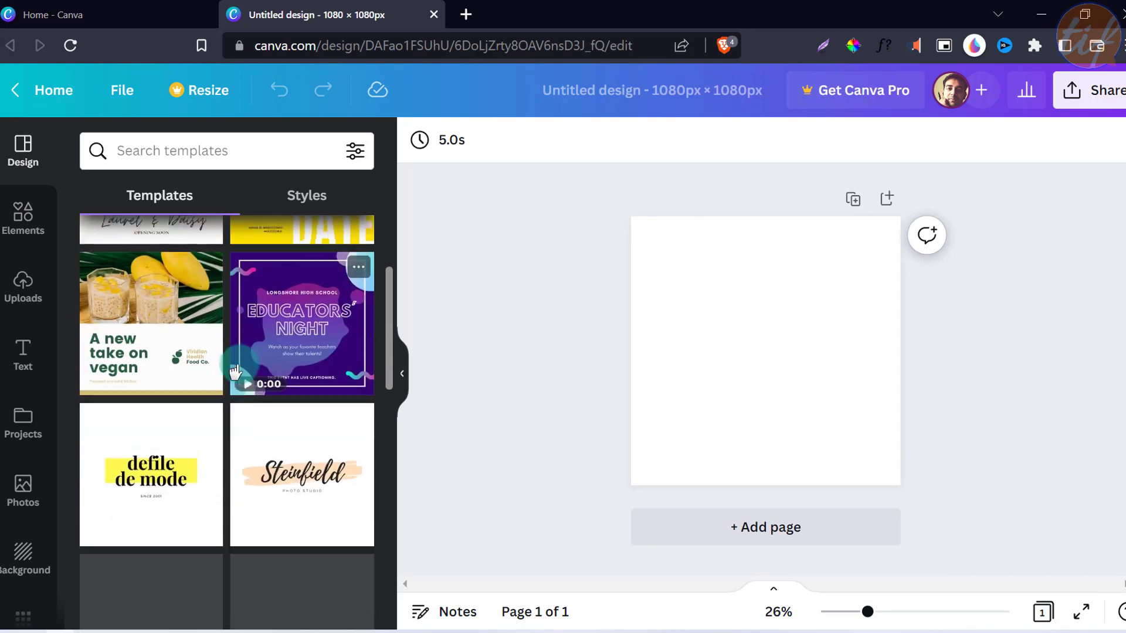
pyautogui.scroll(-5, 232, 371)
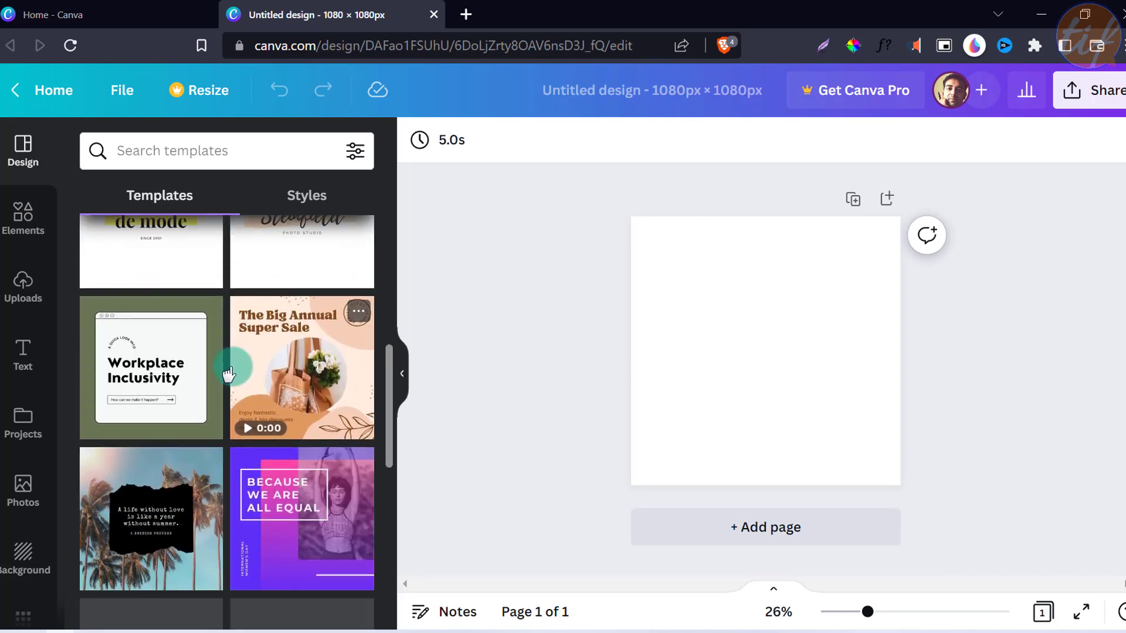
pyautogui.scroll(-3, 220, 388)
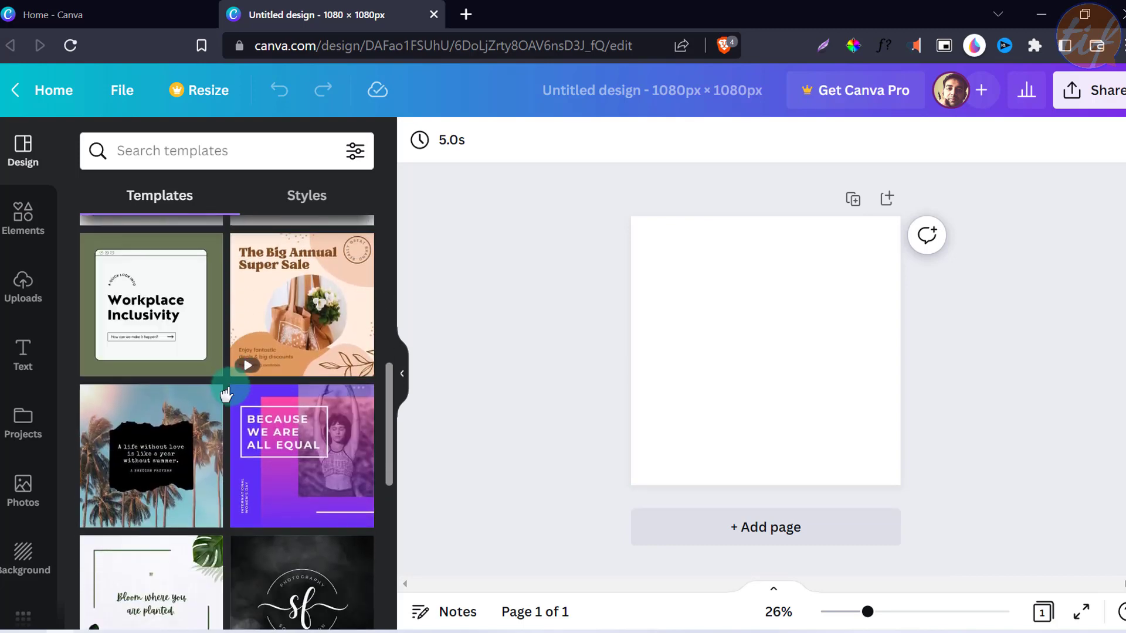
pyautogui.scroll(-1, 223, 392)
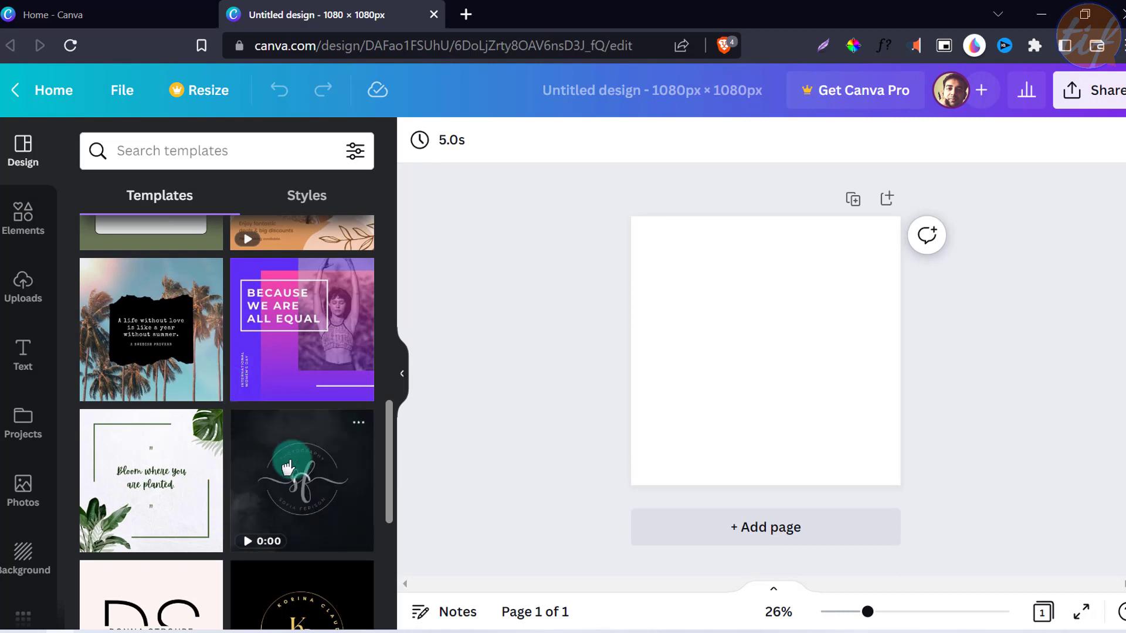
pyautogui.click(789, 349)
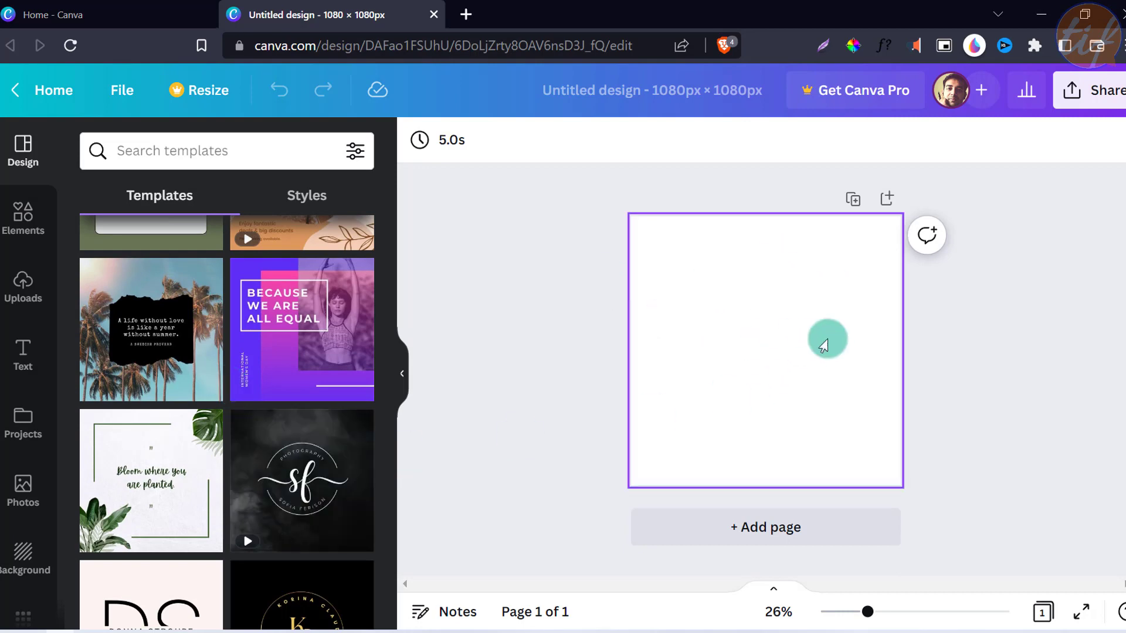
pyautogui.click(500, 417)
pyautogui.scroll(-2, 235, 460)
pyautogui.scroll(-4, 235, 462)
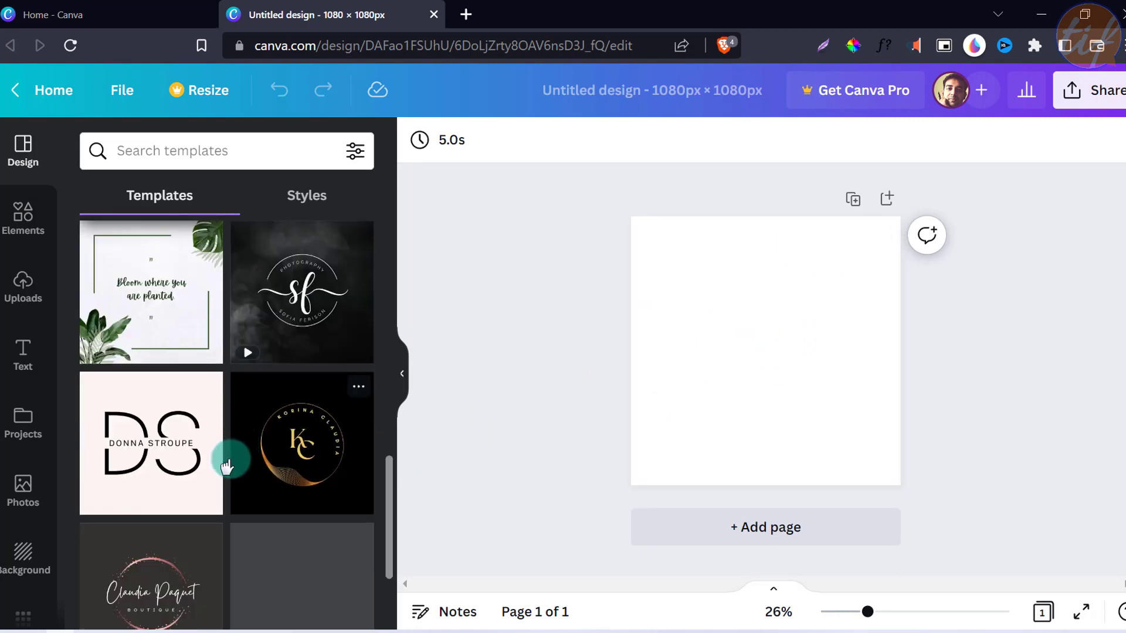
pyautogui.scroll(-4, 223, 468)
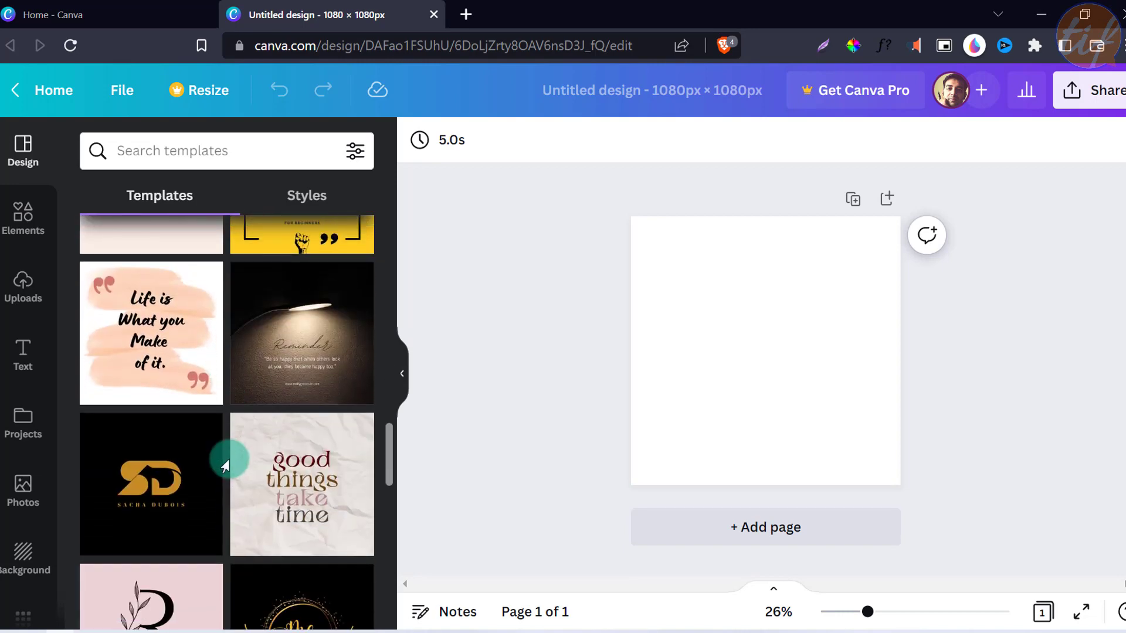
pyautogui.scroll(2, 225, 466)
pyautogui.scroll(-5, 224, 467)
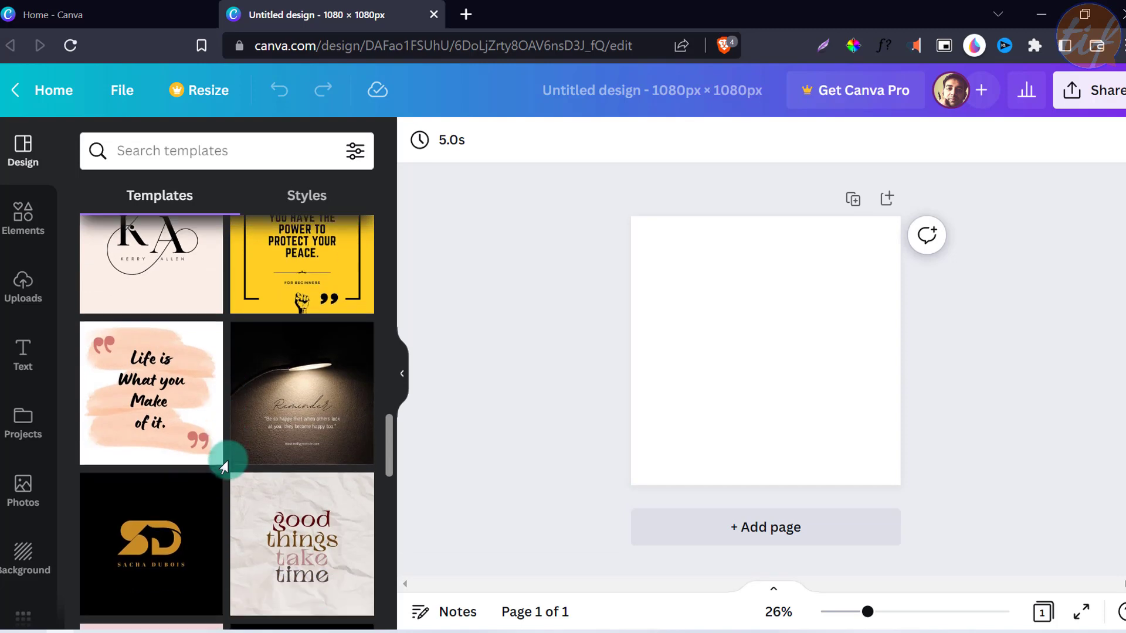
pyautogui.scroll(-6, 224, 467)
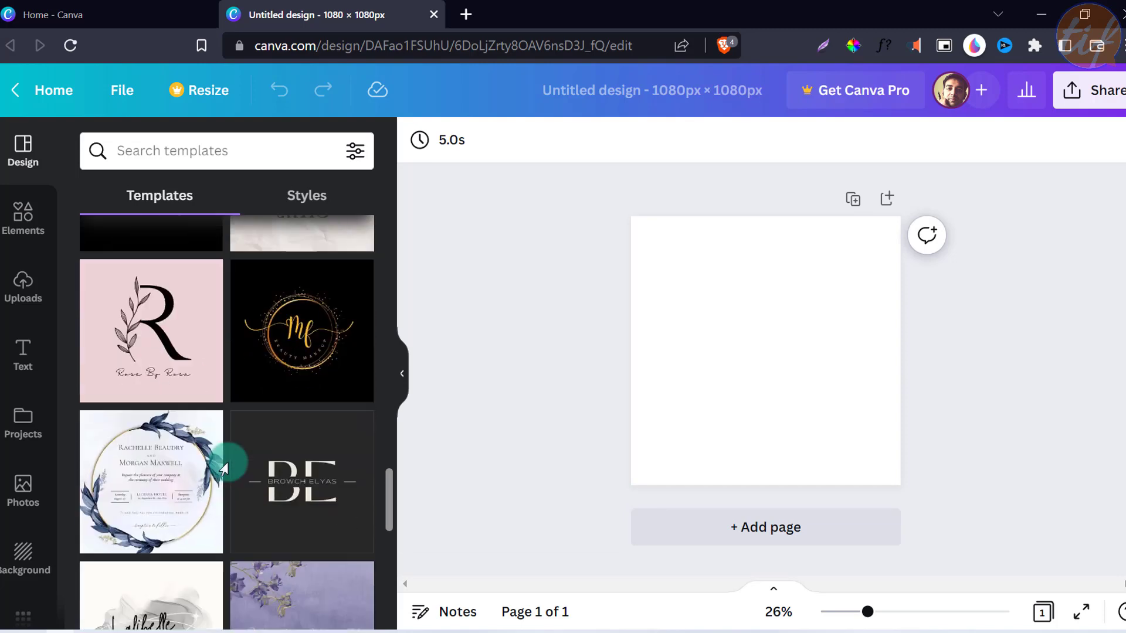
pyautogui.scroll(-3, 224, 467)
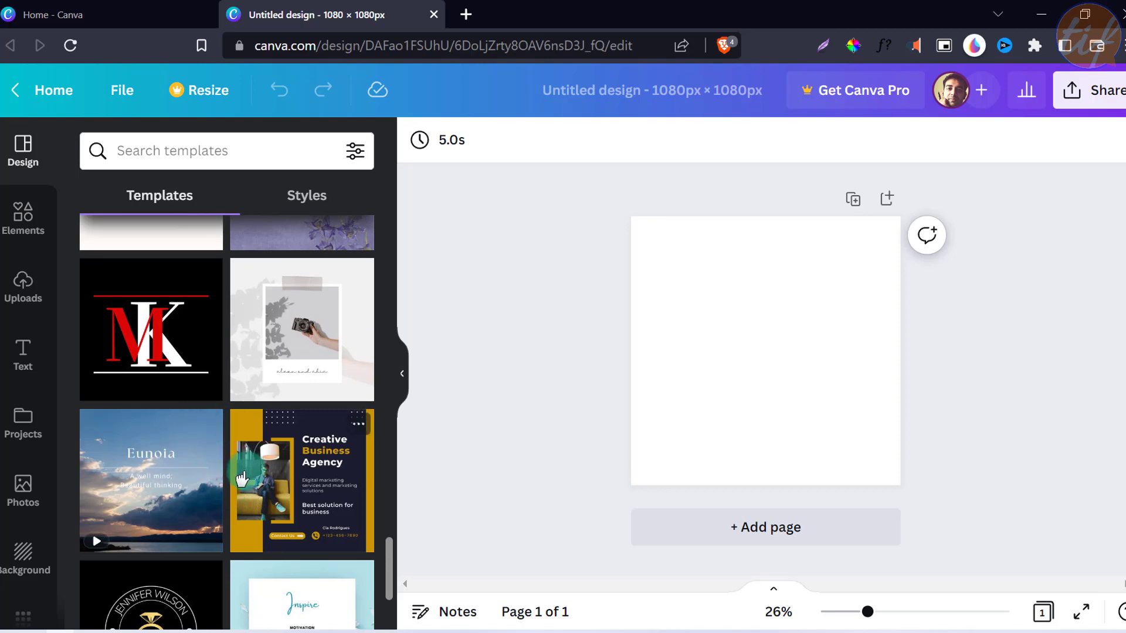
pyautogui.scroll(-7, 236, 468)
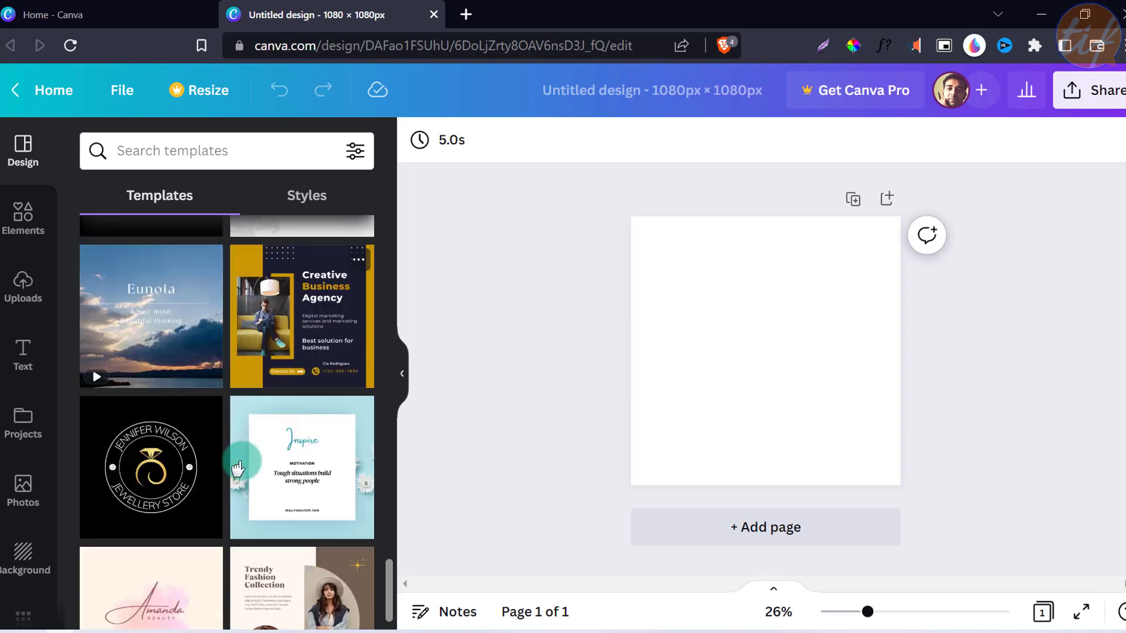
pyautogui.scroll(-5, 240, 468)
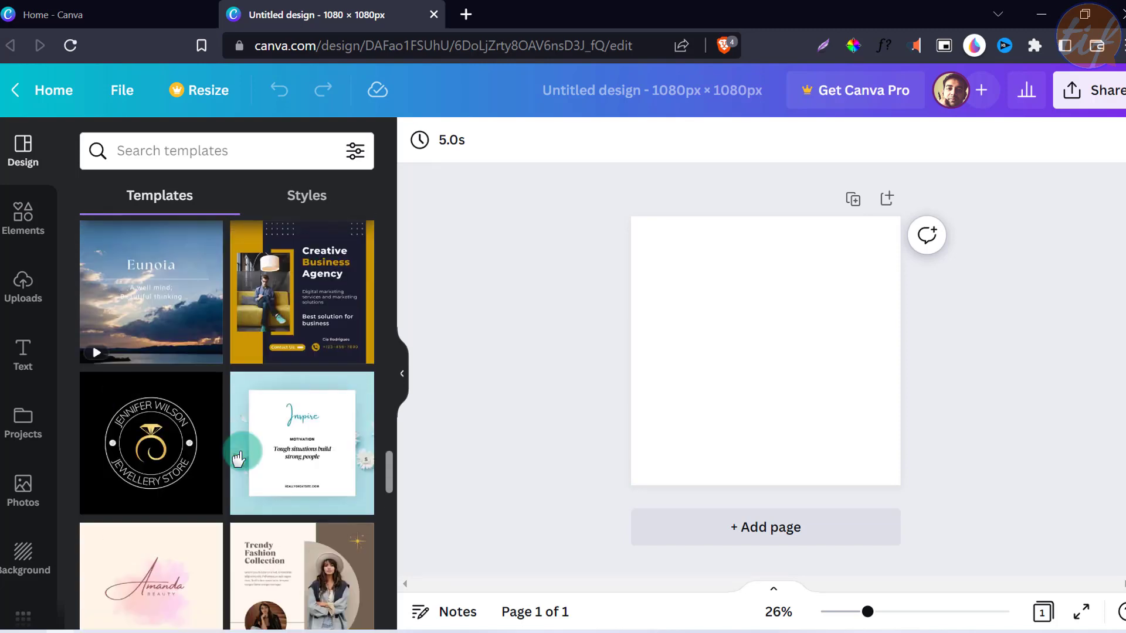
pyautogui.scroll(10, 240, 457)
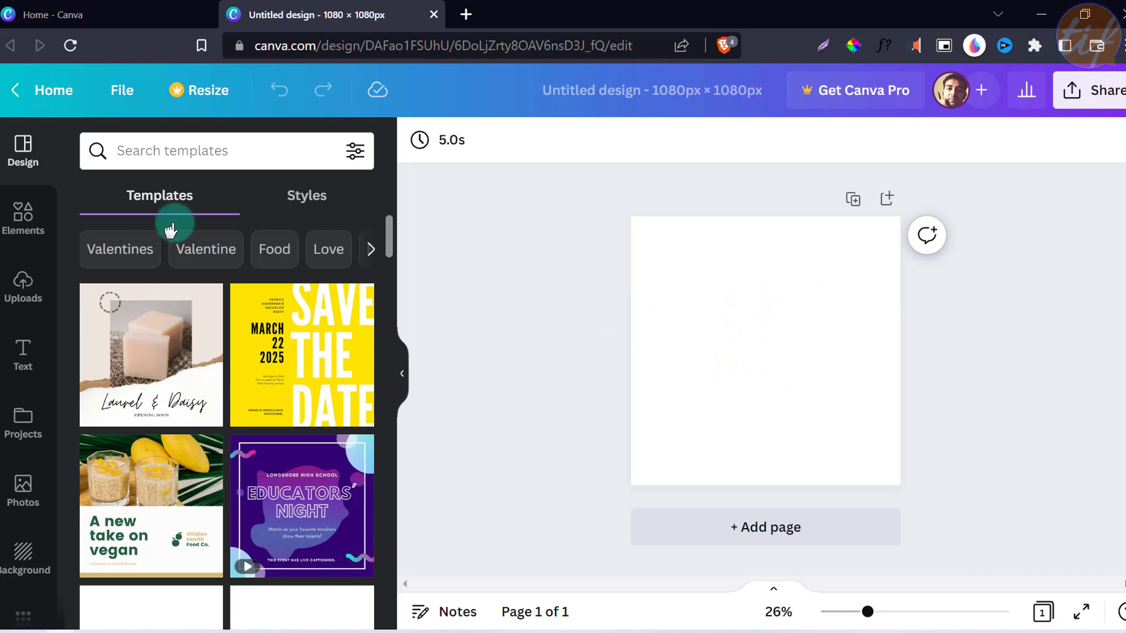
# Step: Add the grid with two side-by-side columns from the Elements library to the blank page, then deselect it
pyautogui.click(16, 219)
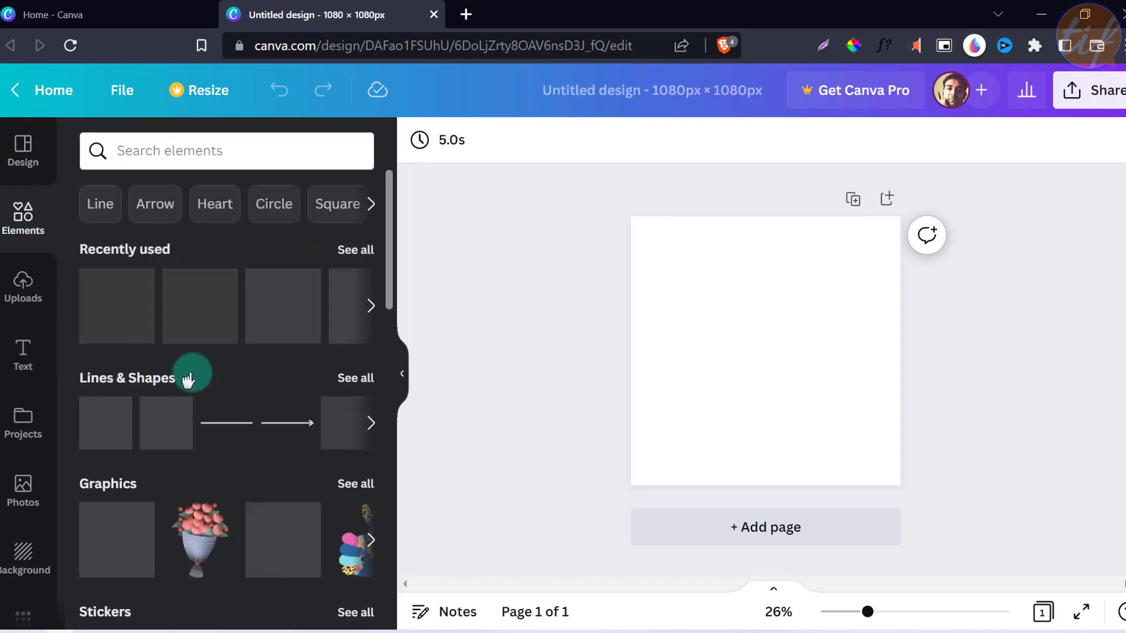
pyautogui.scroll(-3, 199, 364)
pyautogui.scroll(-4, 119, 327)
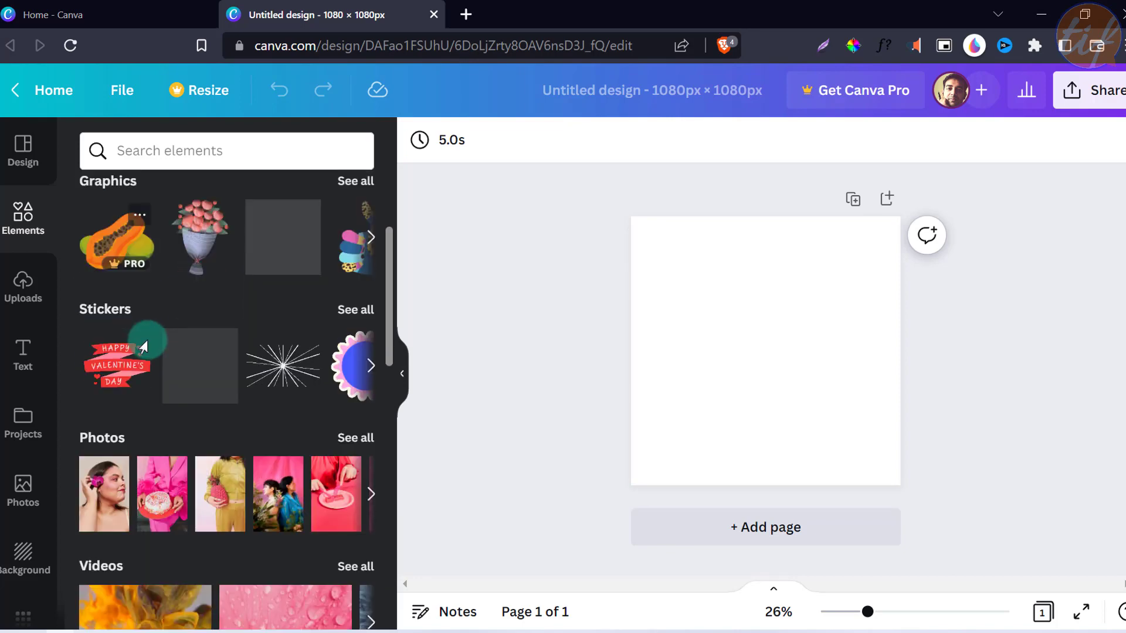
pyautogui.scroll(-2, 116, 314)
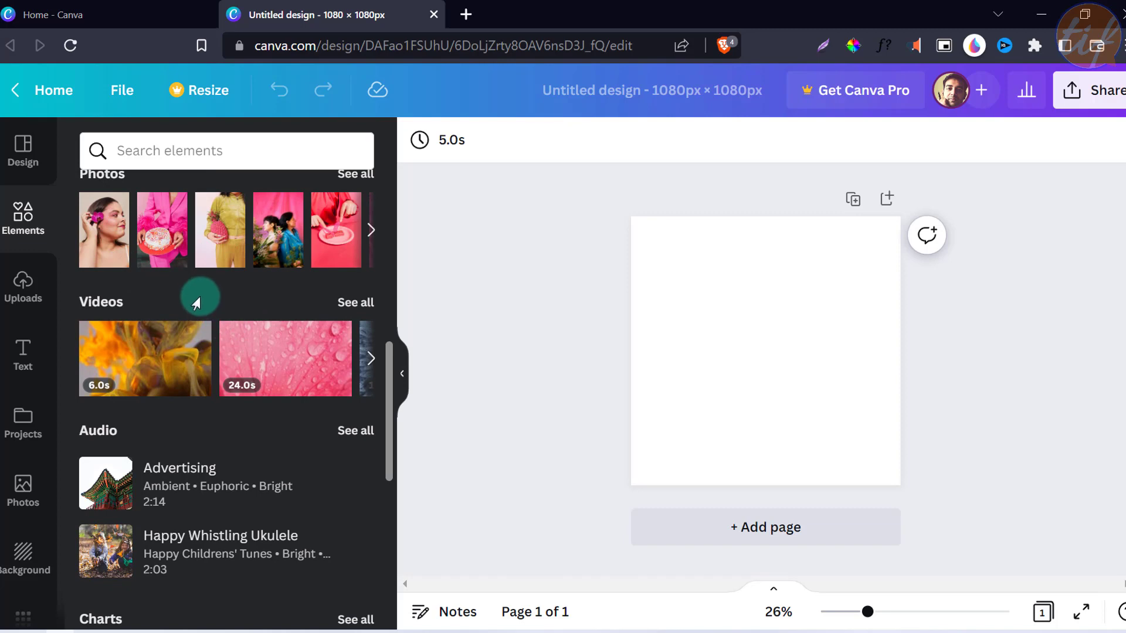
pyautogui.scroll(-3, 226, 330)
pyautogui.scroll(-3, 224, 330)
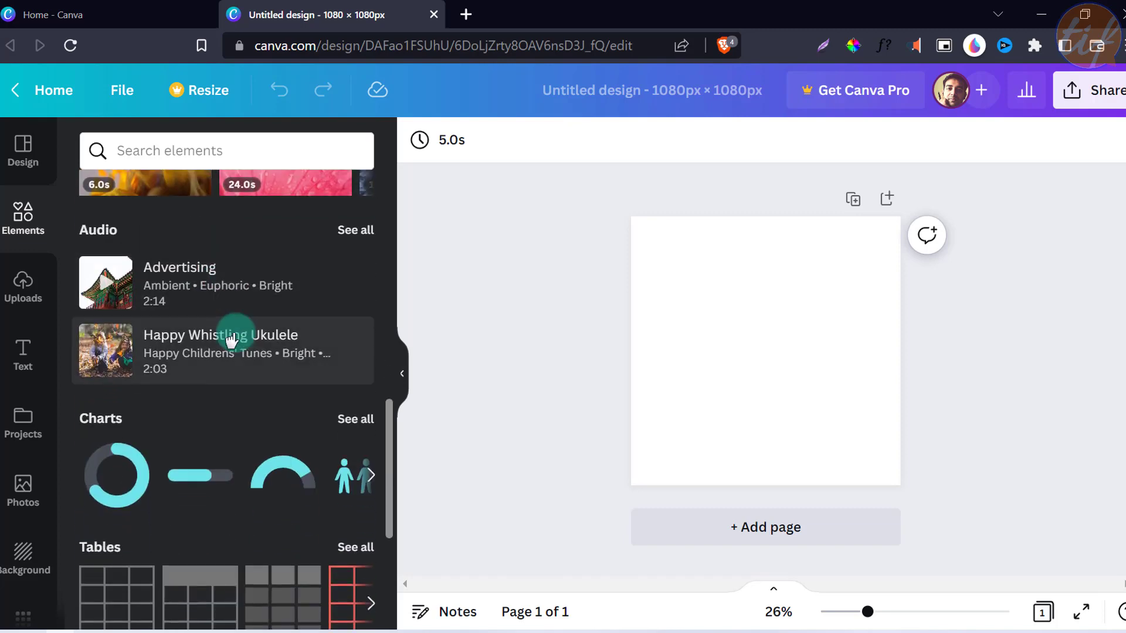
pyautogui.scroll(-3, 163, 349)
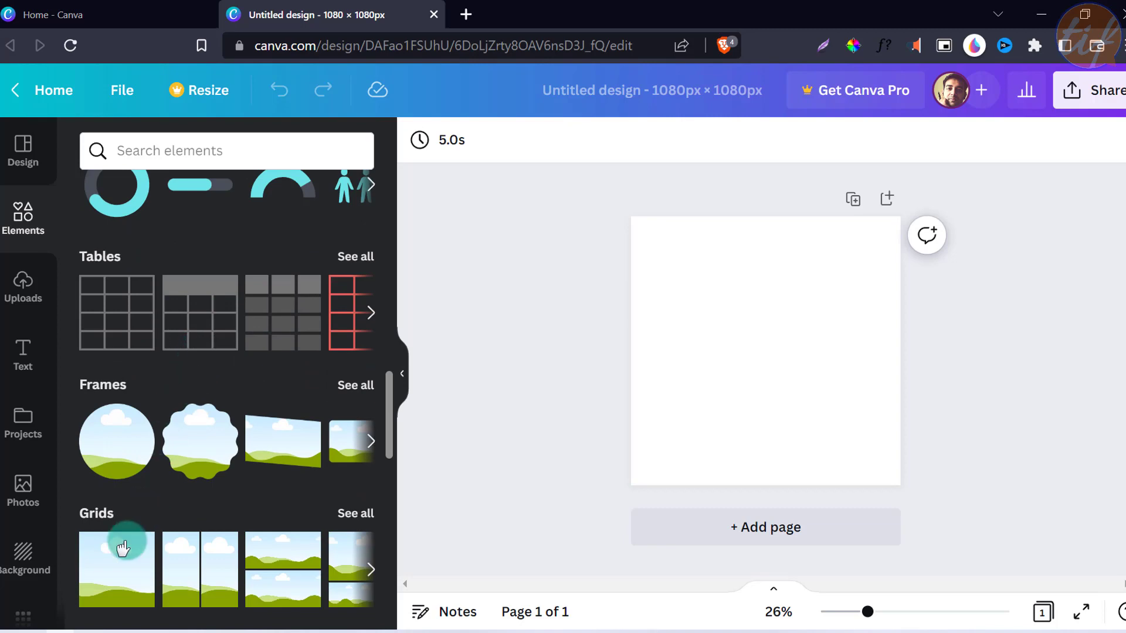
pyautogui.scroll(-2, 120, 536)
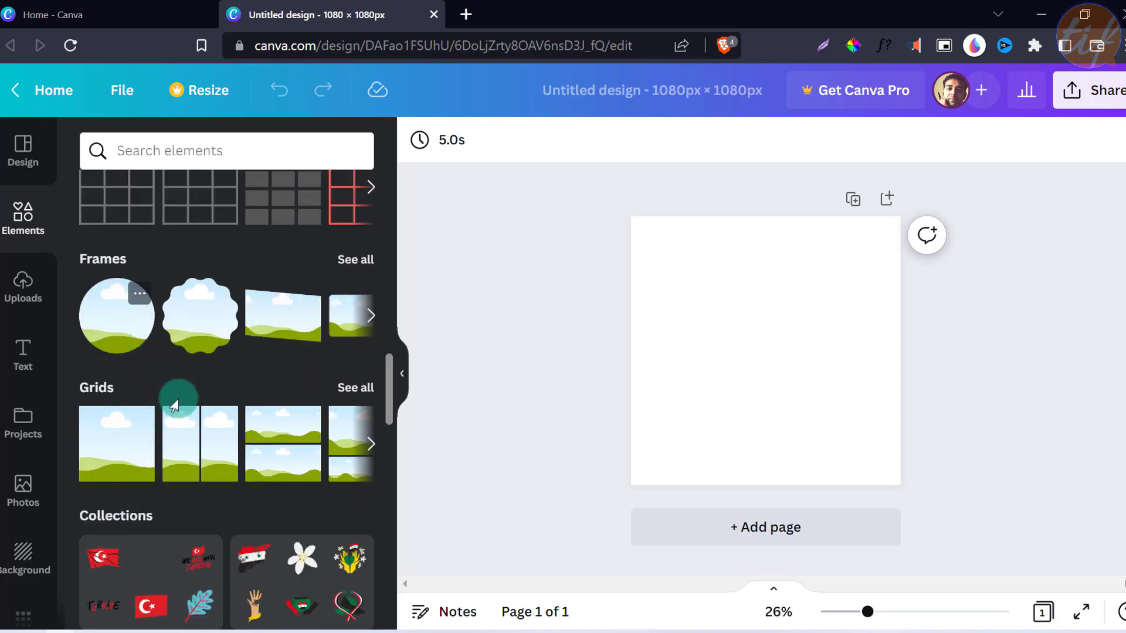
pyautogui.click(208, 438)
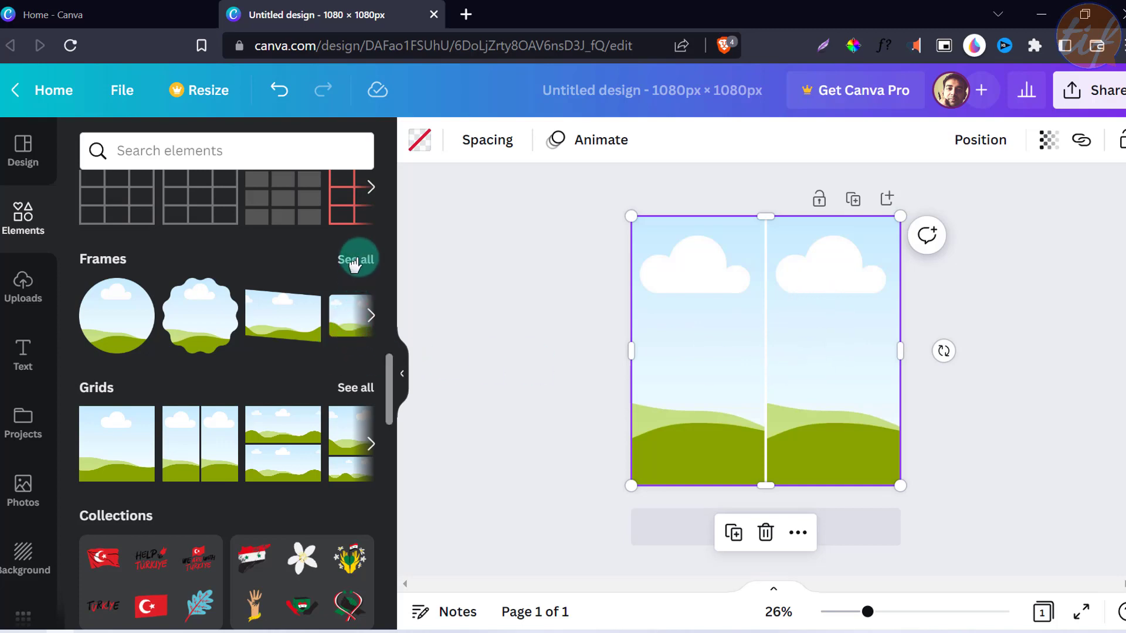
pyautogui.scroll(-1, 302, 451)
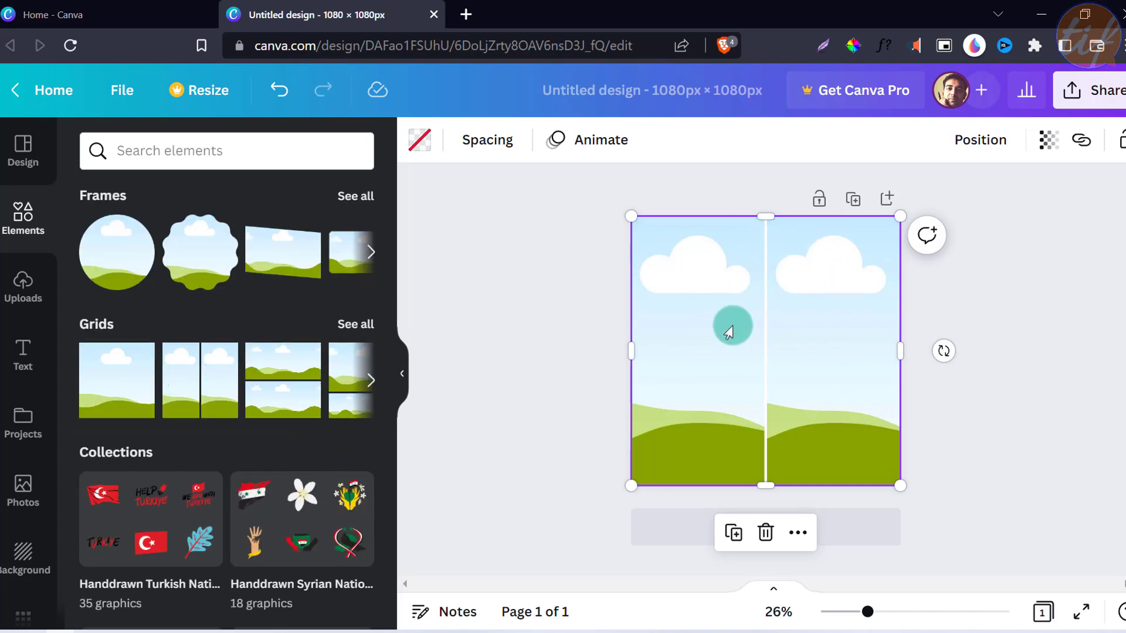
pyautogui.click(553, 326)
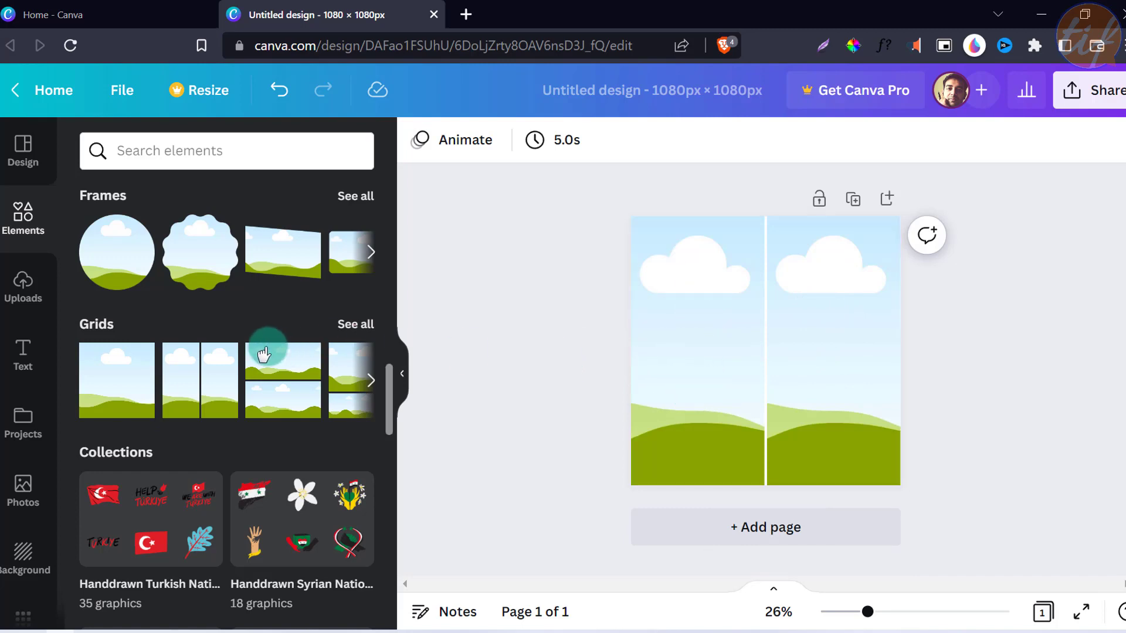
# Step: Open the full Photos collection in the Elements library and browse its recently used and trending pictures
pyautogui.scroll(10, 237, 354)
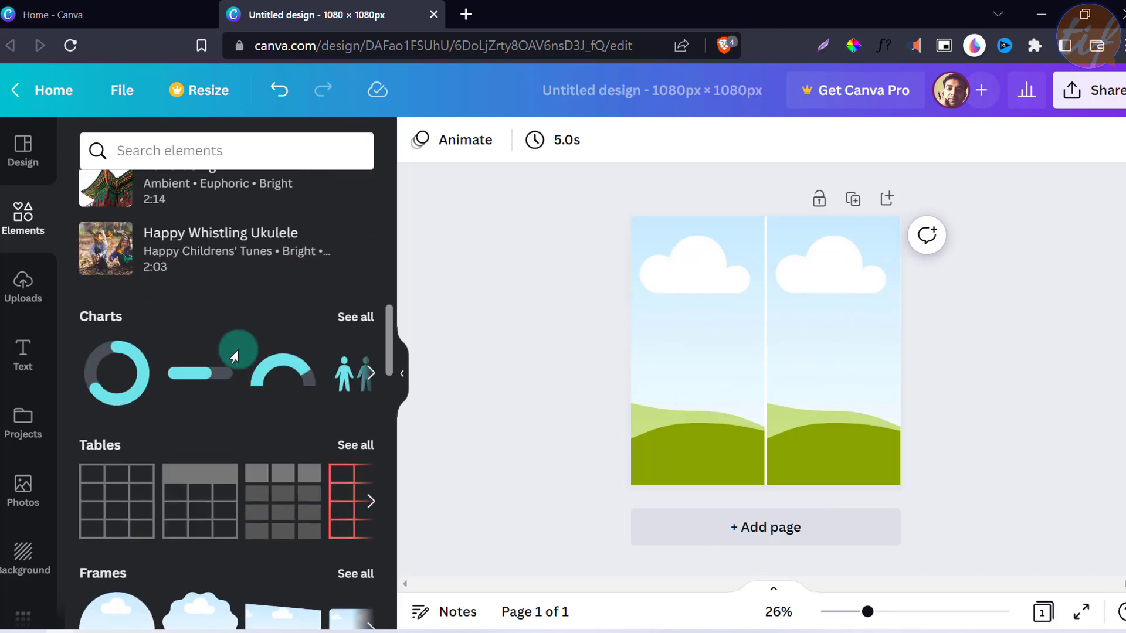
pyautogui.scroll(5, 237, 358)
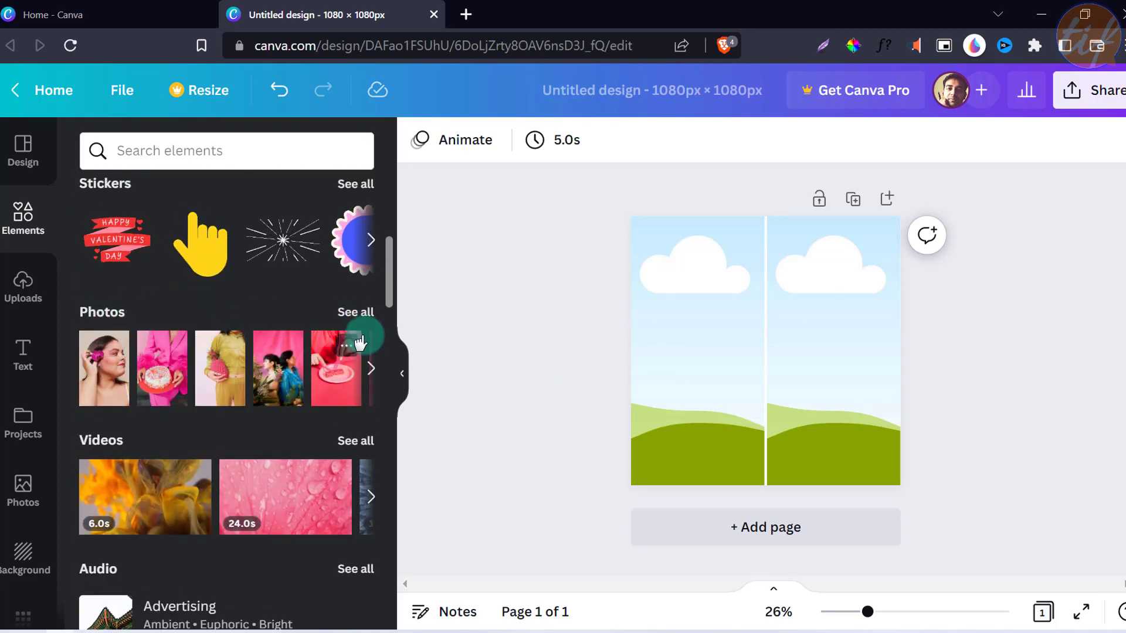
pyautogui.click(353, 316)
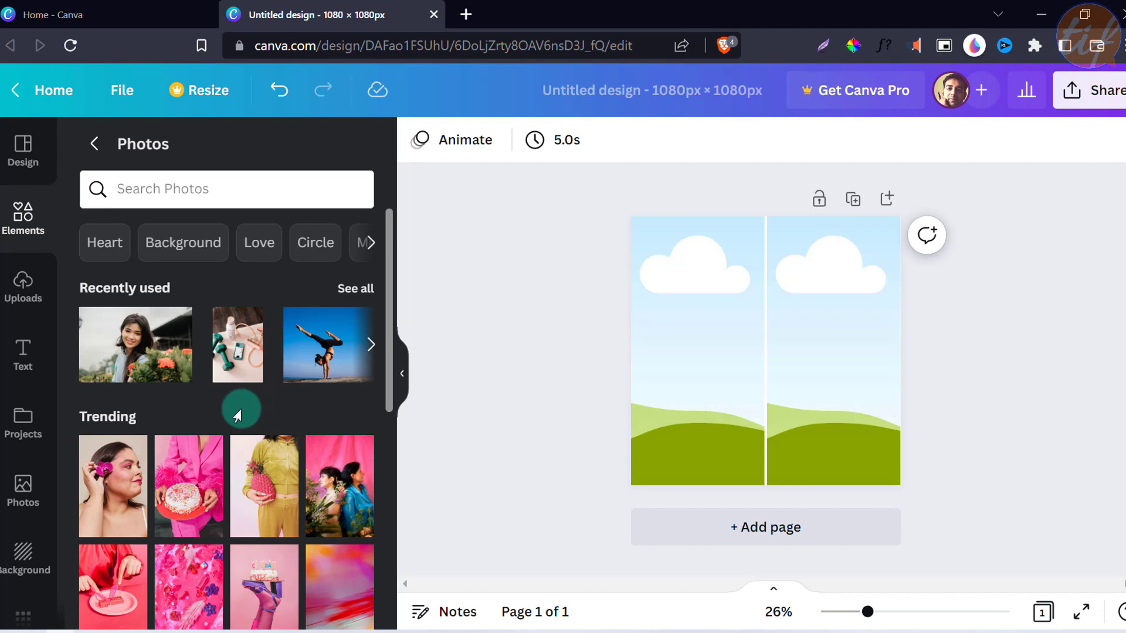
pyautogui.scroll(-5, 238, 415)
pyautogui.scroll(-3, 245, 417)
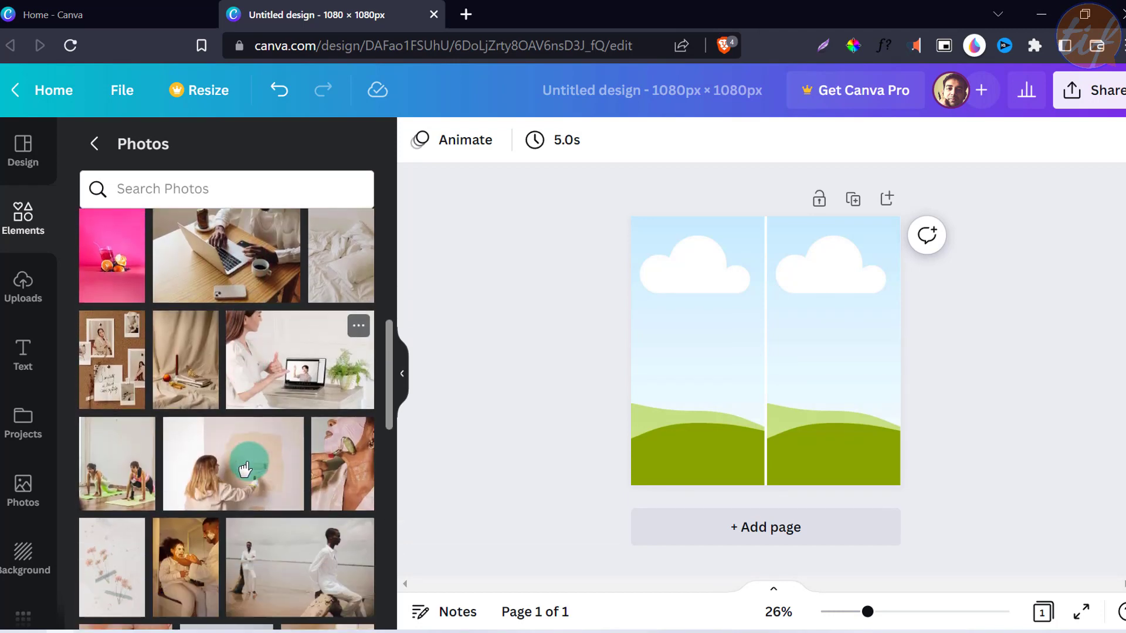
pyautogui.scroll(-3, 245, 469)
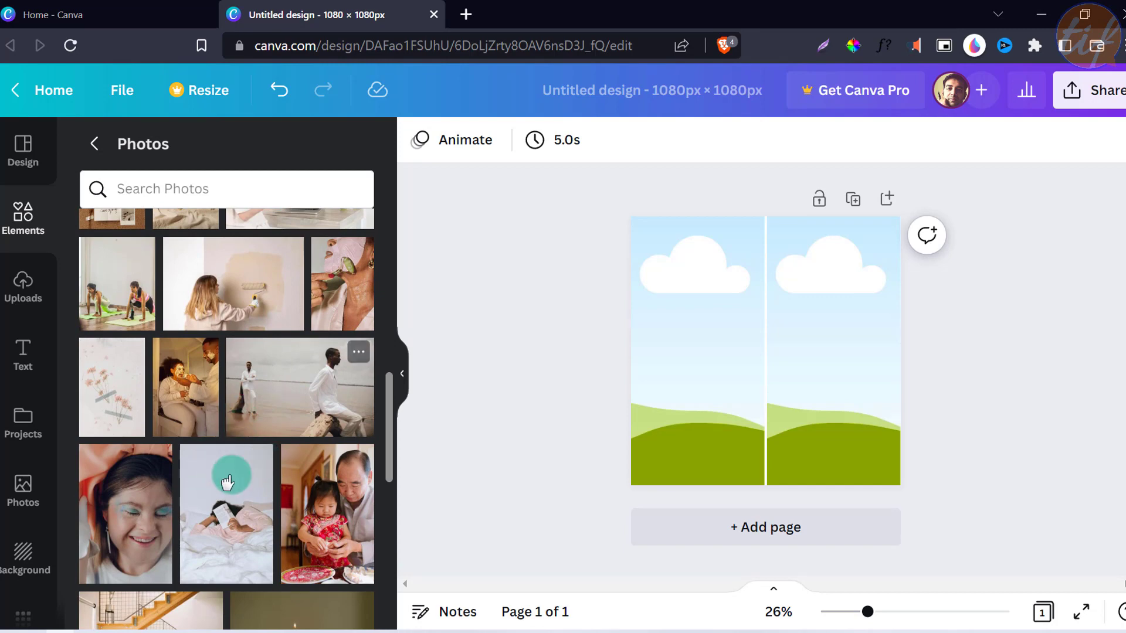
pyautogui.scroll(2, 223, 422)
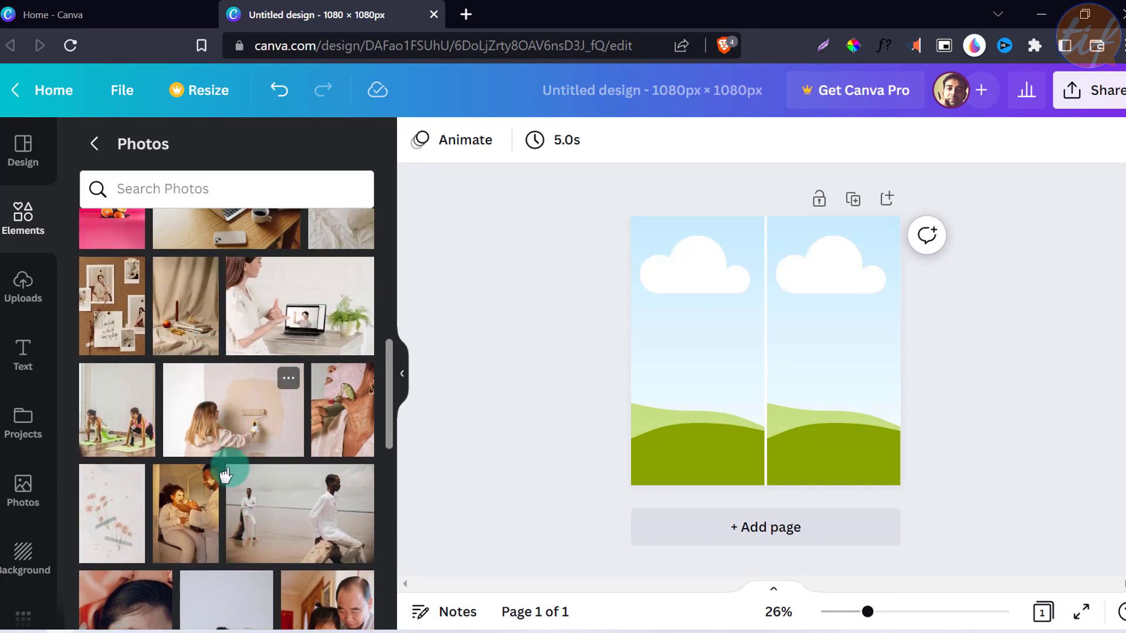
pyautogui.scroll(-5, 250, 506)
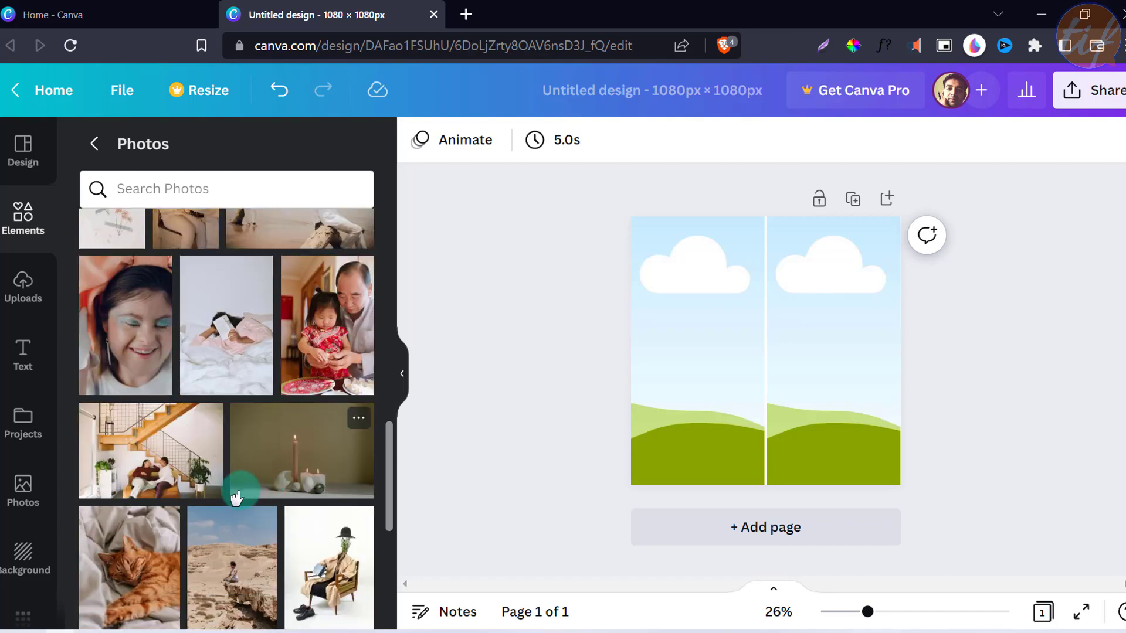
pyautogui.scroll(-2, 236, 498)
pyautogui.scroll(-4, 248, 480)
pyautogui.scroll(-4, 249, 480)
pyautogui.scroll(-3, 230, 467)
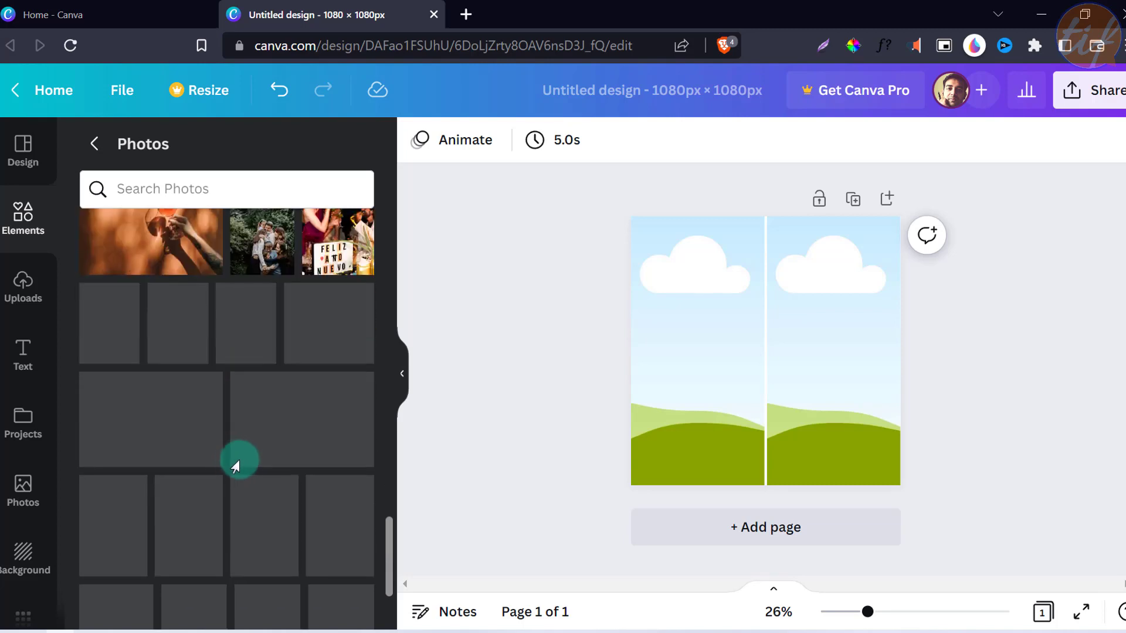
pyautogui.scroll(-10, 244, 432)
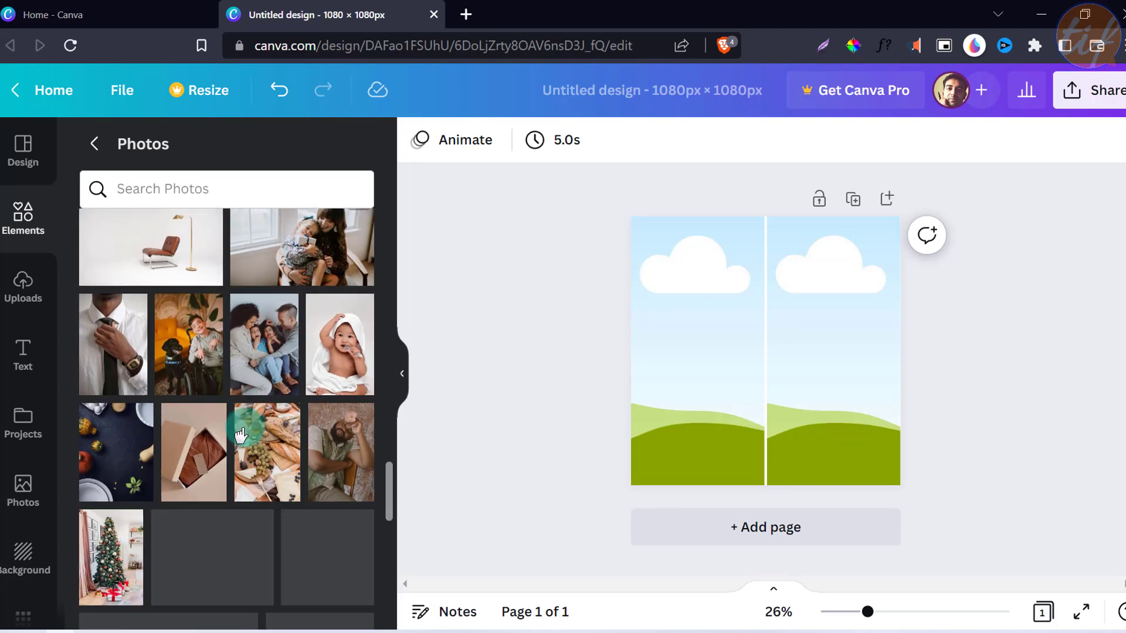
pyautogui.scroll(-3, 235, 433)
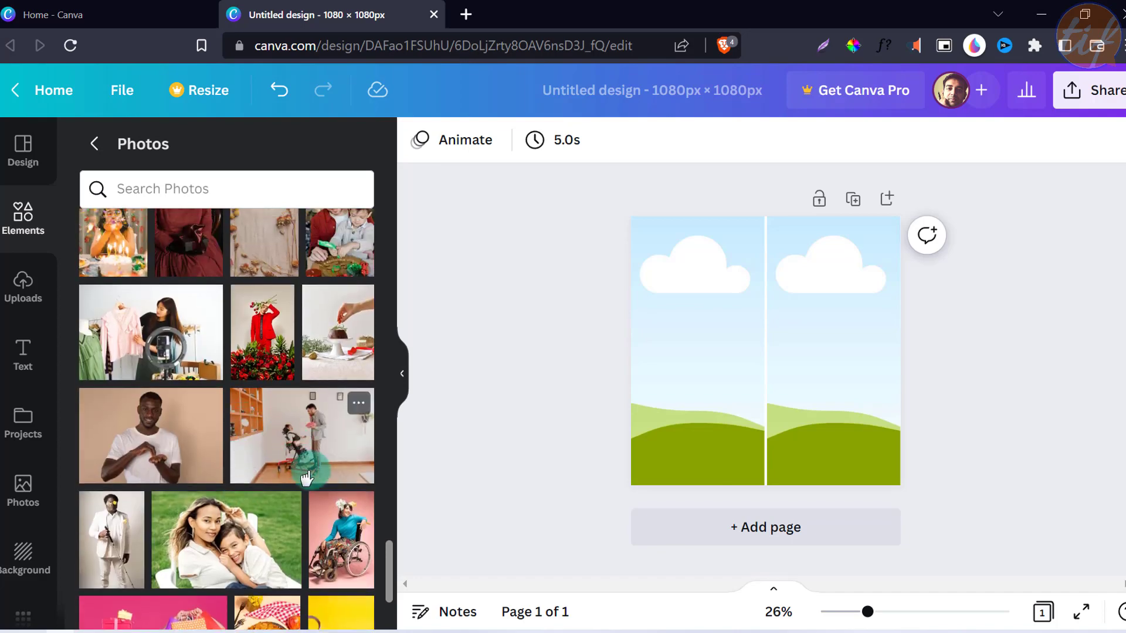
pyautogui.scroll(-2, 232, 457)
pyautogui.scroll(-3, 224, 478)
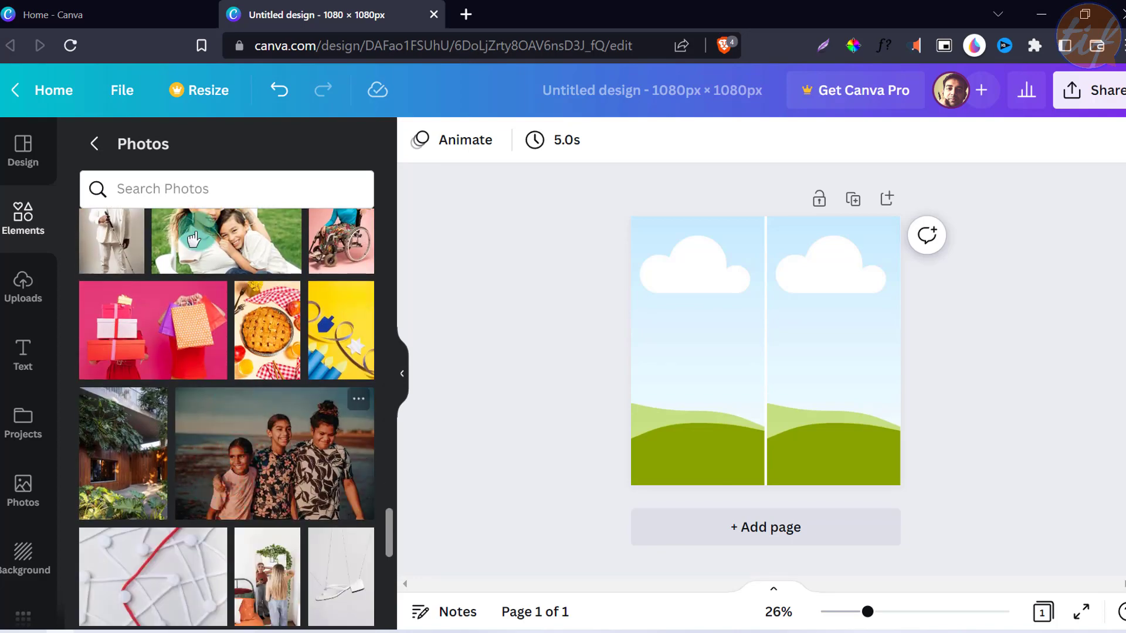
pyautogui.scroll(2, 202, 226)
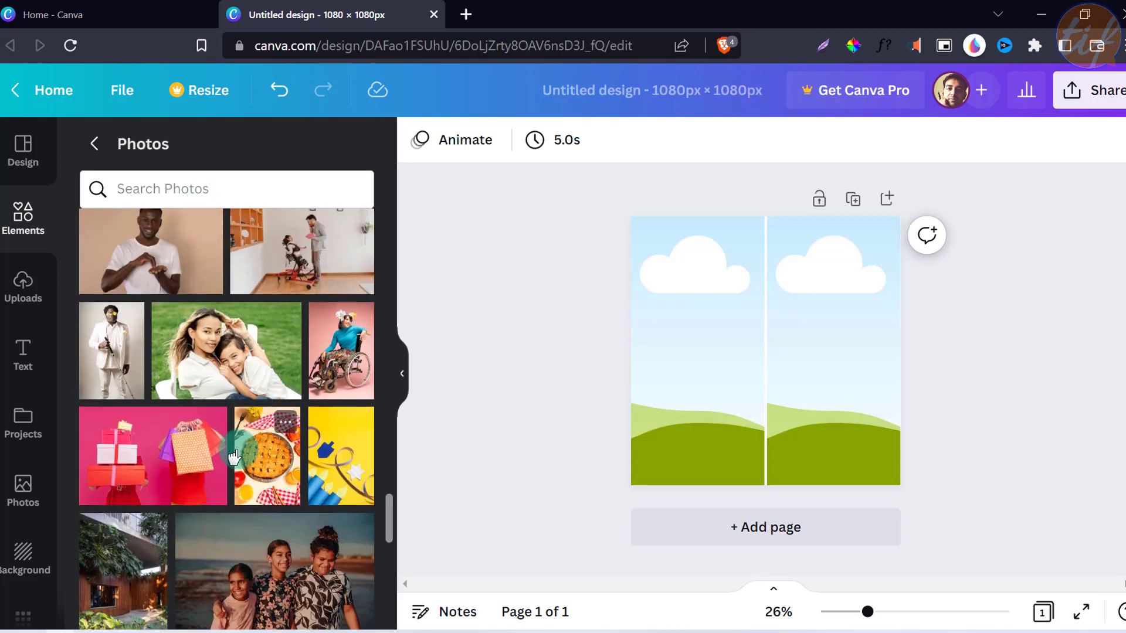
# Step: Search the Photos collection for "Health"
pyautogui.click(200, 189)
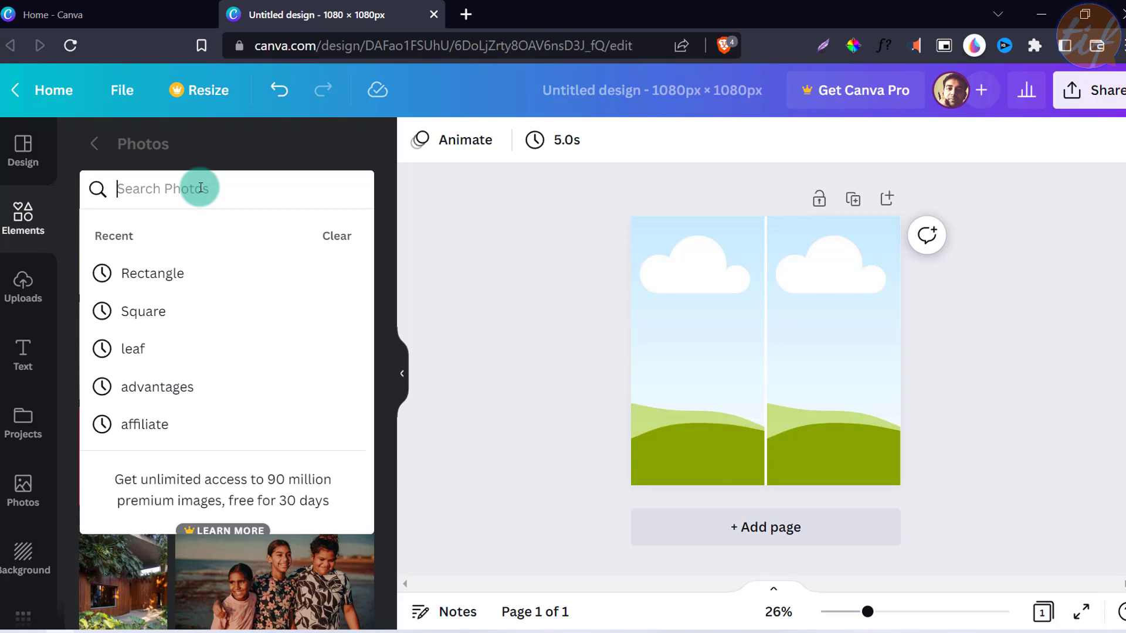
pyautogui.write('Health')
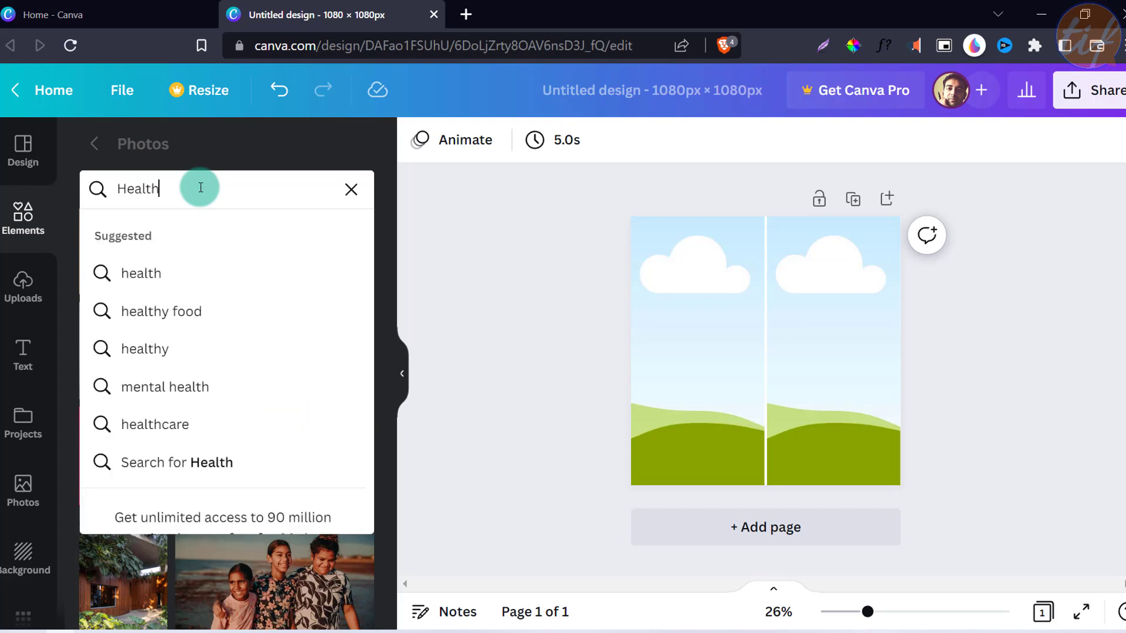
pyautogui.press('Return')
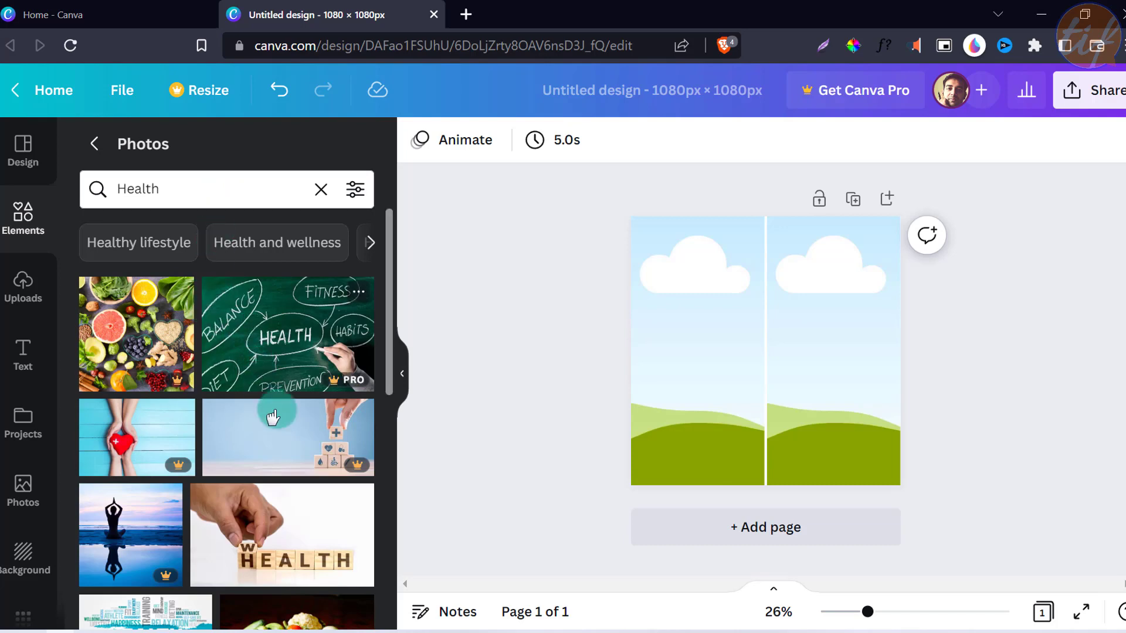
# Step: Add the free photo of assorted vegetables on a dark background and place it in the grid's right column
pyautogui.scroll(-1, 264, 405)
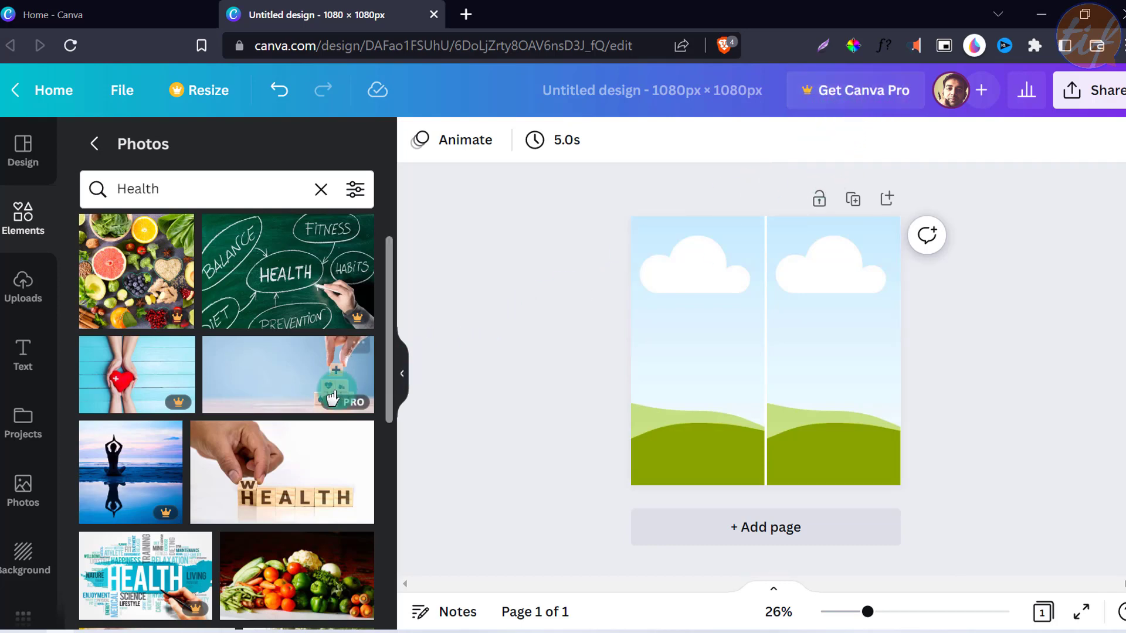
pyautogui.scroll(-5, 276, 411)
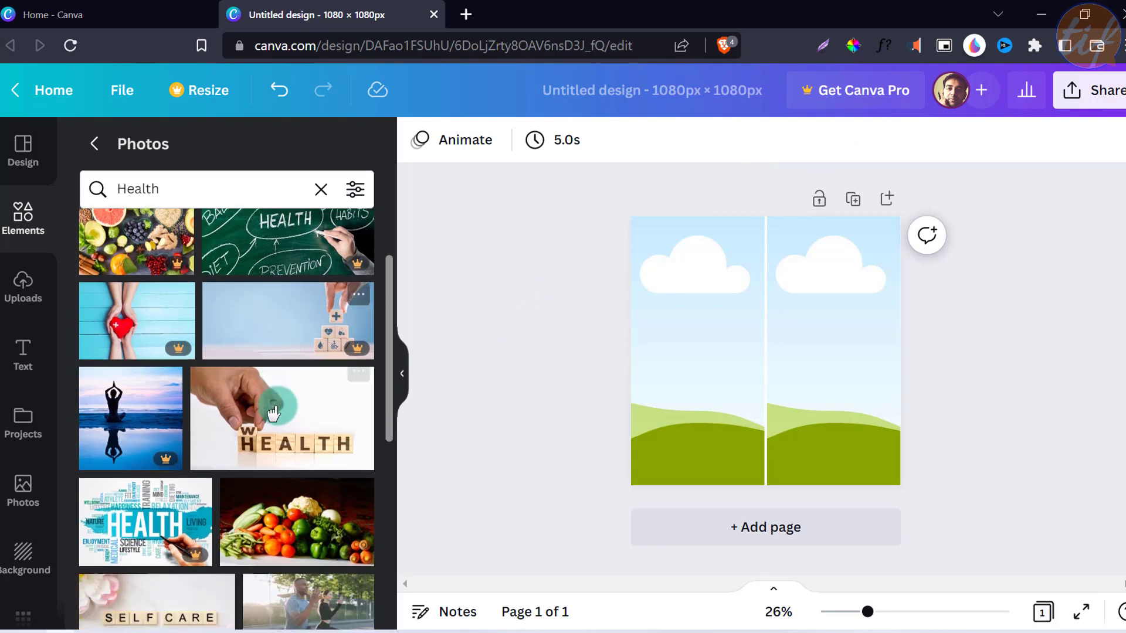
pyautogui.scroll(-2, 281, 381)
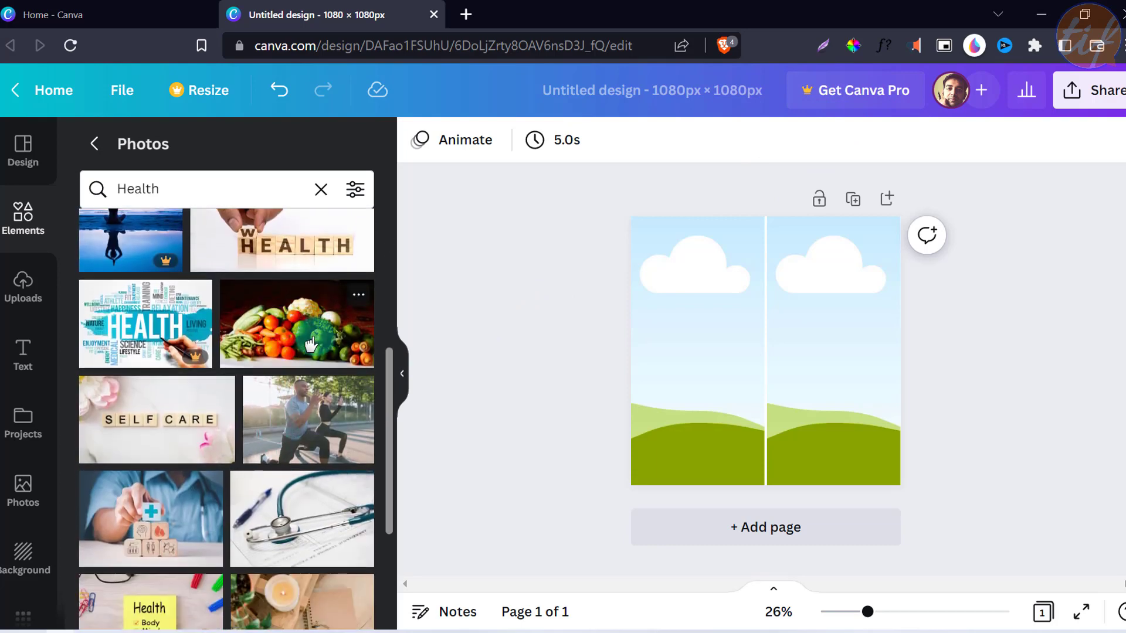
pyautogui.click(291, 335)
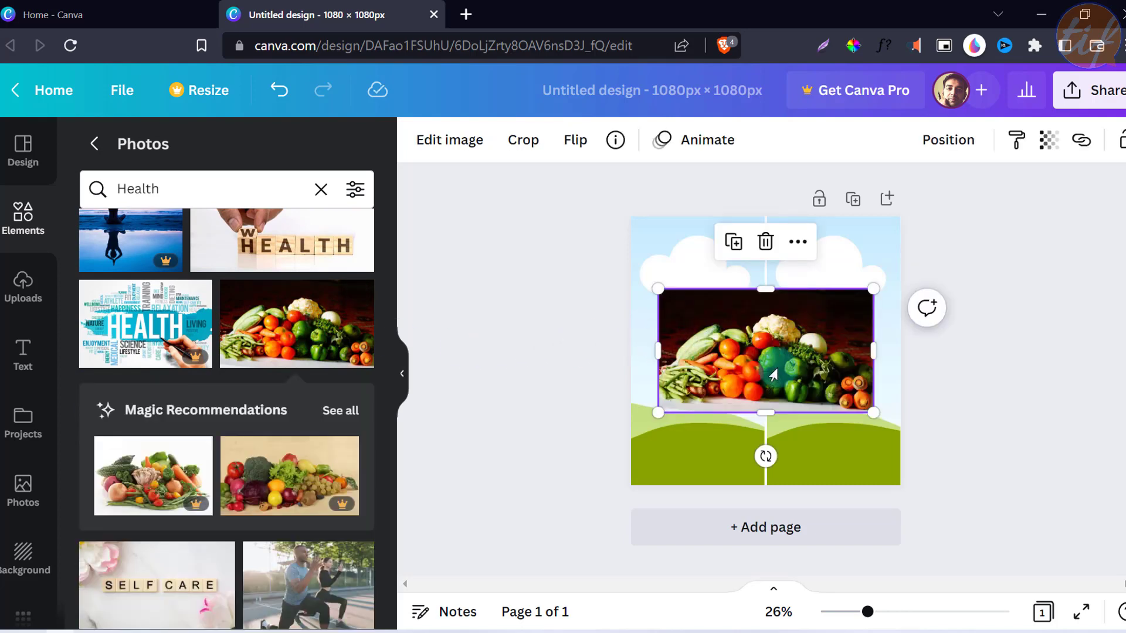
pyautogui.moveTo(782, 372); pyautogui.dragTo(837, 348)
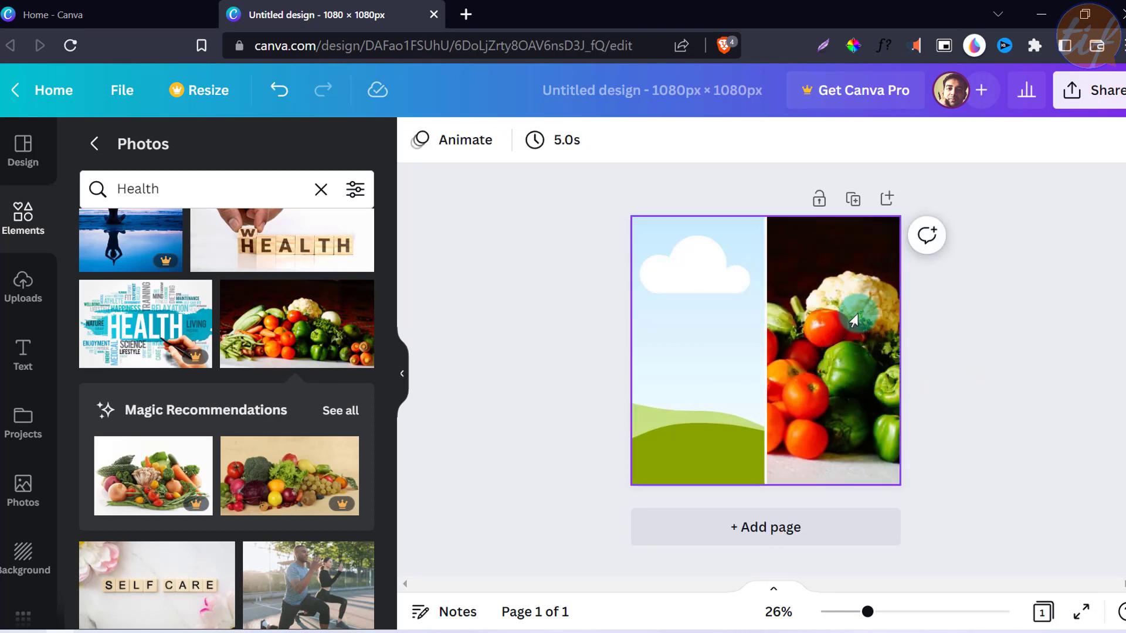
# Step: Enlarge and reposition the vegetable photo inside the grid's right column, apply the crop and deselect the grid
pyautogui.doubleClick(836, 358)
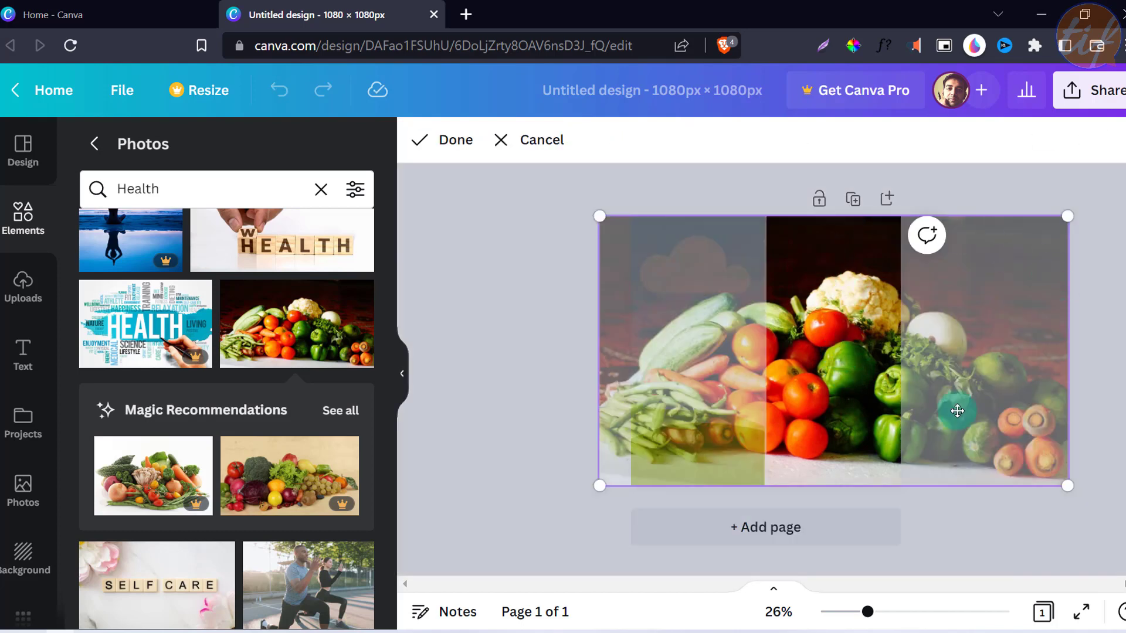
pyautogui.moveTo(844, 393); pyautogui.dragTo(867, 382)
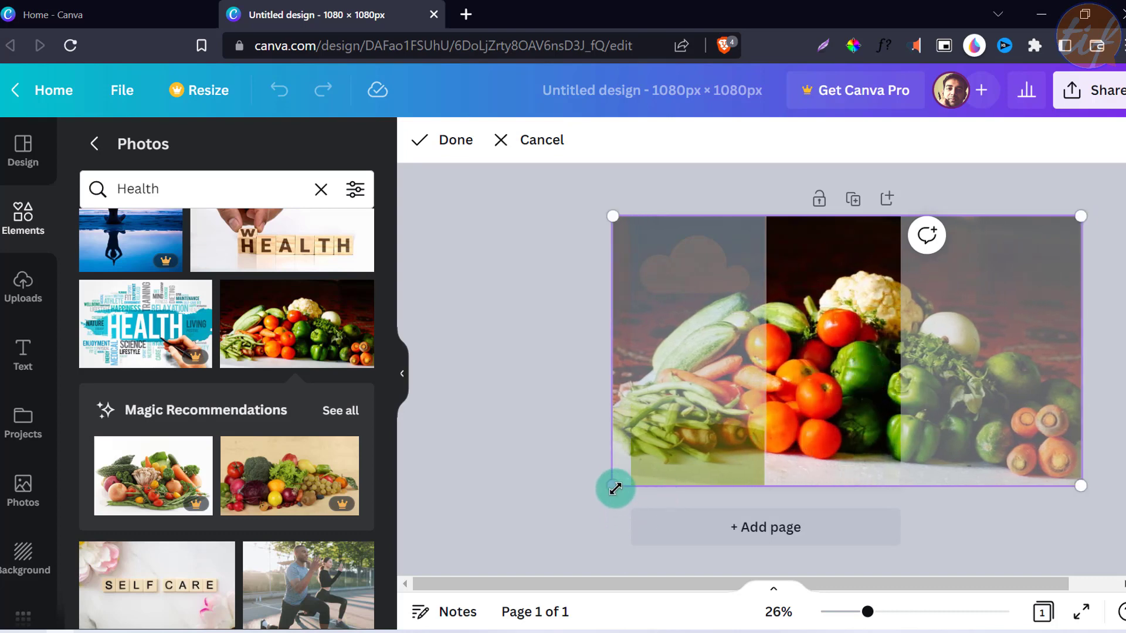
pyautogui.moveTo(607, 494); pyautogui.dragTo(584, 503)
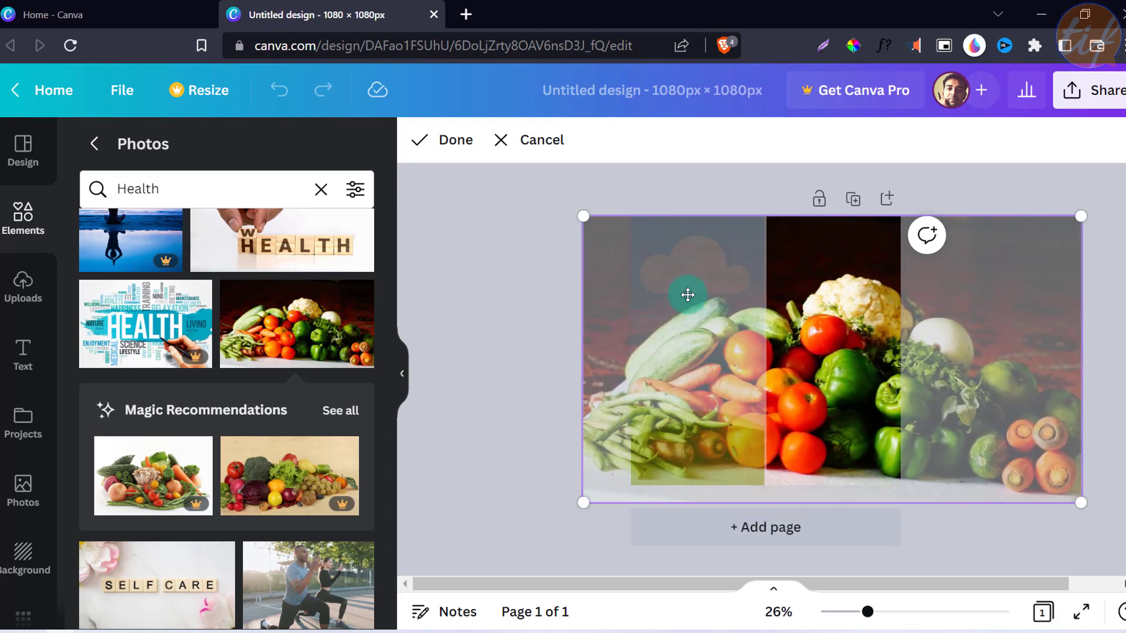
pyautogui.moveTo(581, 215); pyautogui.dragTo(550, 161)
pyautogui.moveTo(844, 381); pyautogui.dragTo(885, 383)
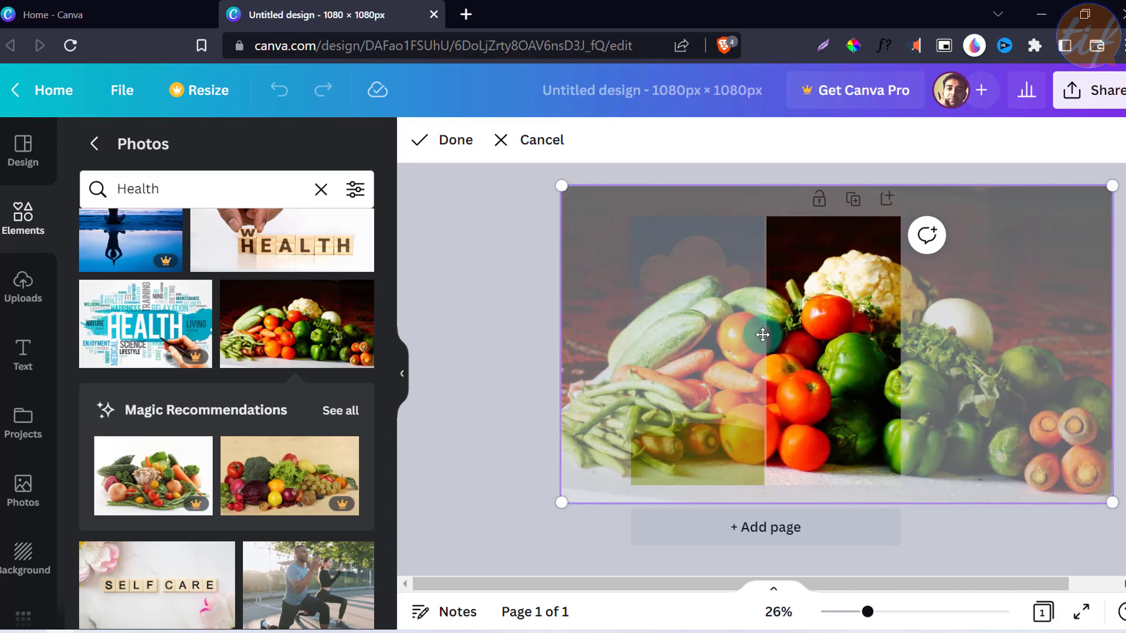
pyautogui.click(509, 278)
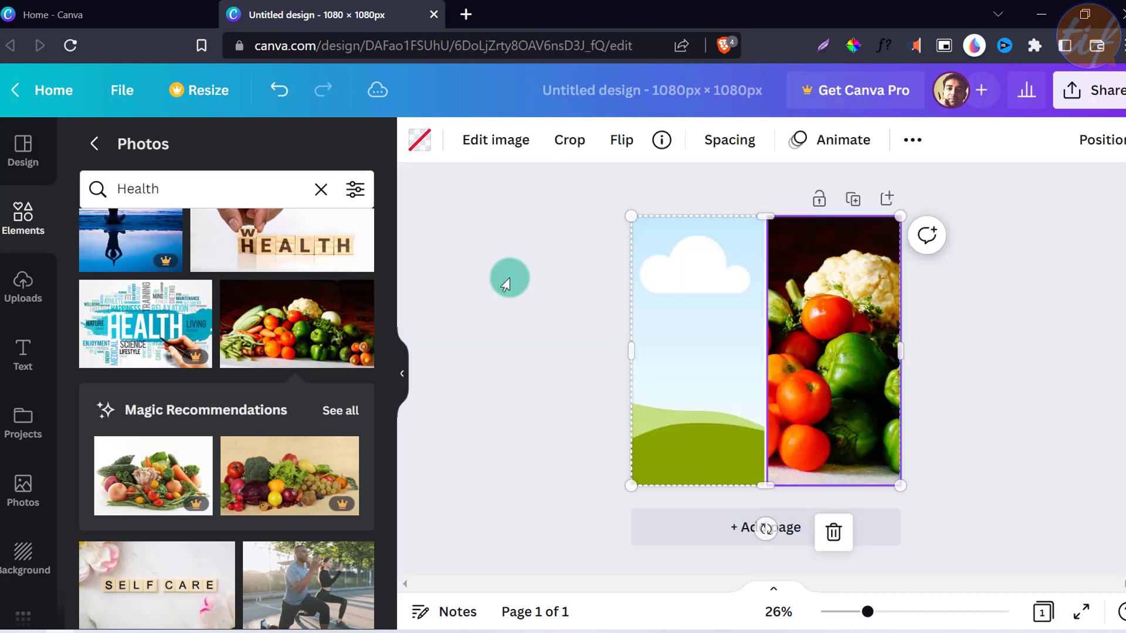
pyautogui.click(556, 300)
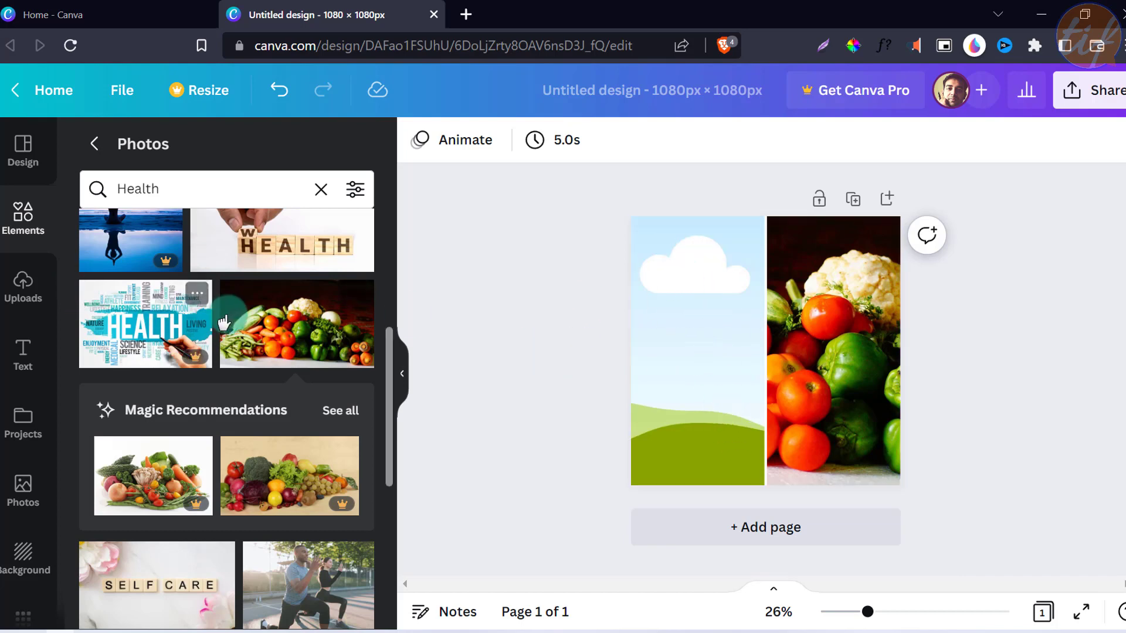
# Step: Return to the main Elements library, fill the grid's empty left column with the dark brown photo color and deselect it
pyautogui.click(94, 148)
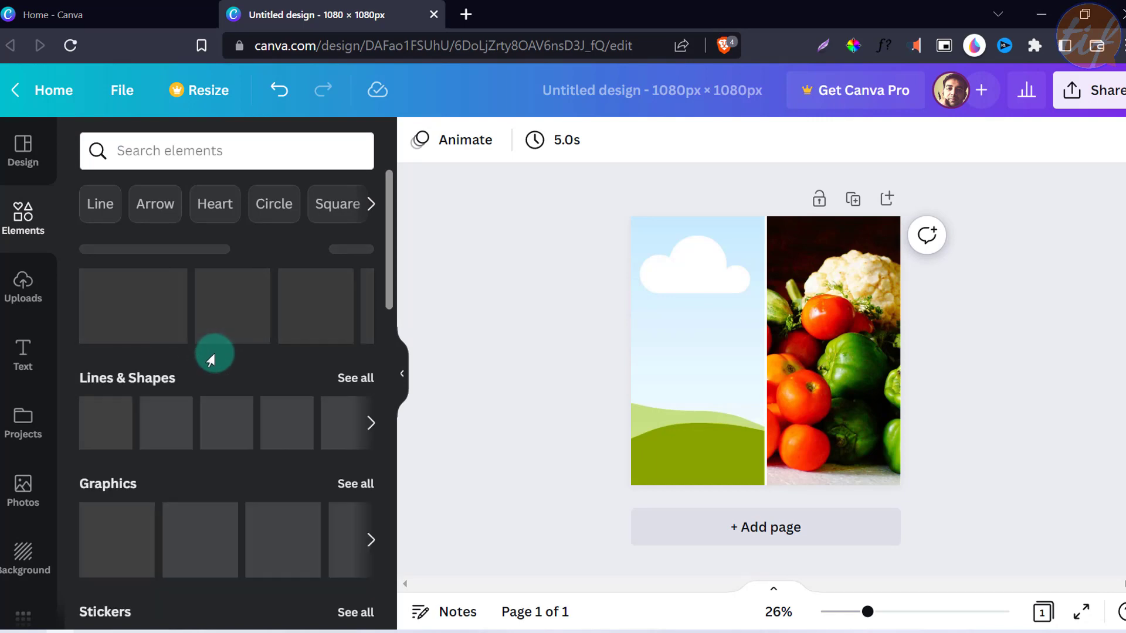
pyautogui.scroll(-1, 172, 383)
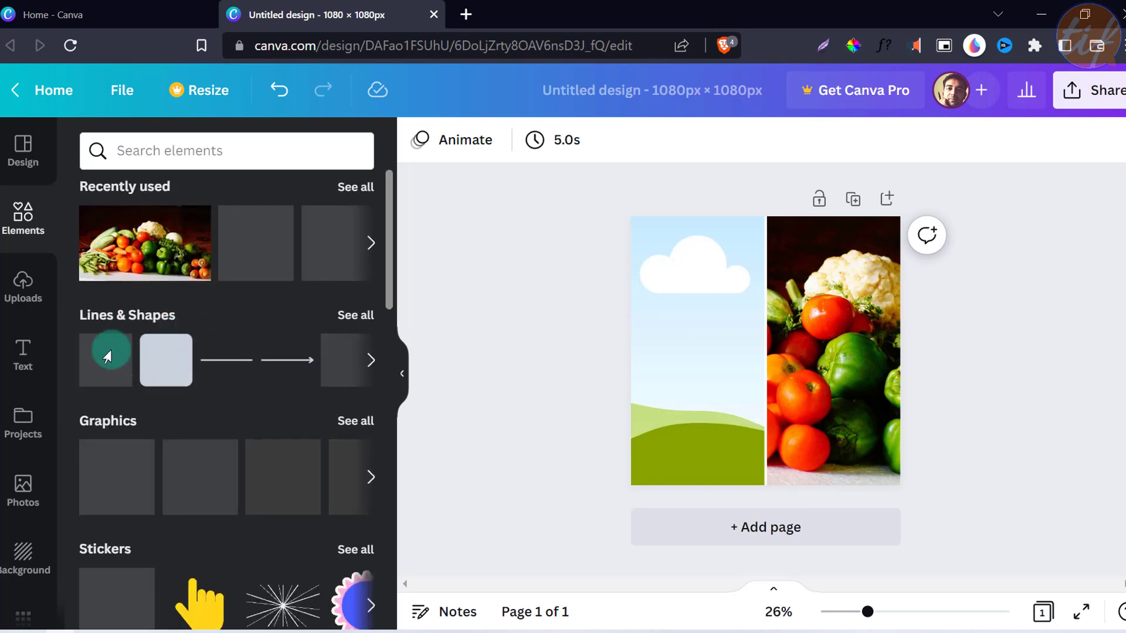
pyautogui.moveTo(105, 372); pyautogui.dragTo(685, 324)
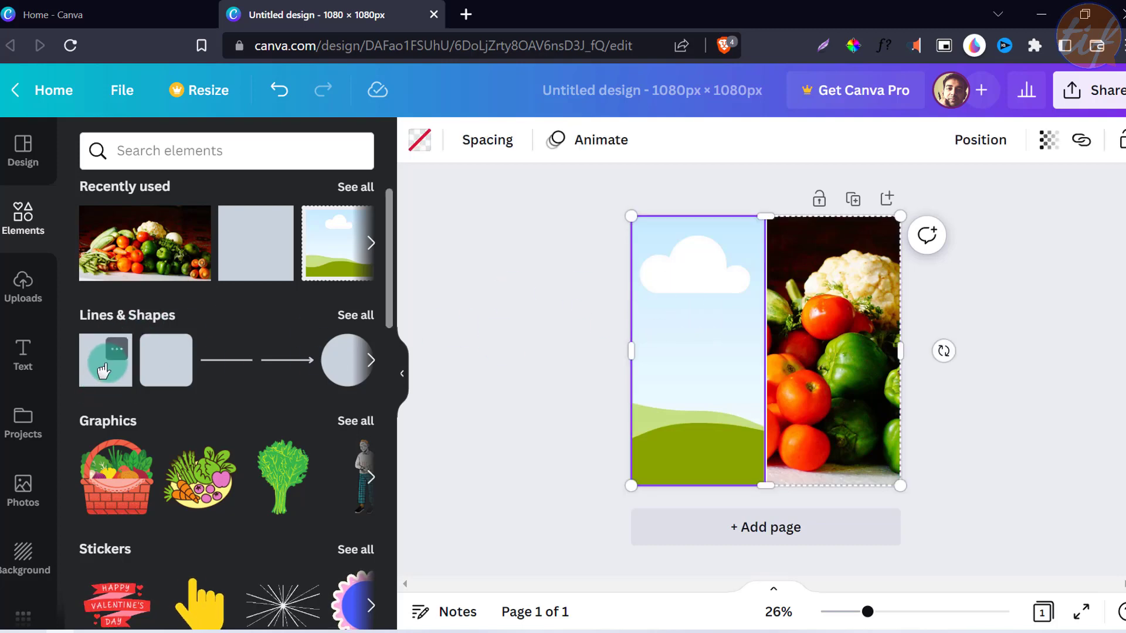
pyautogui.click(418, 144)
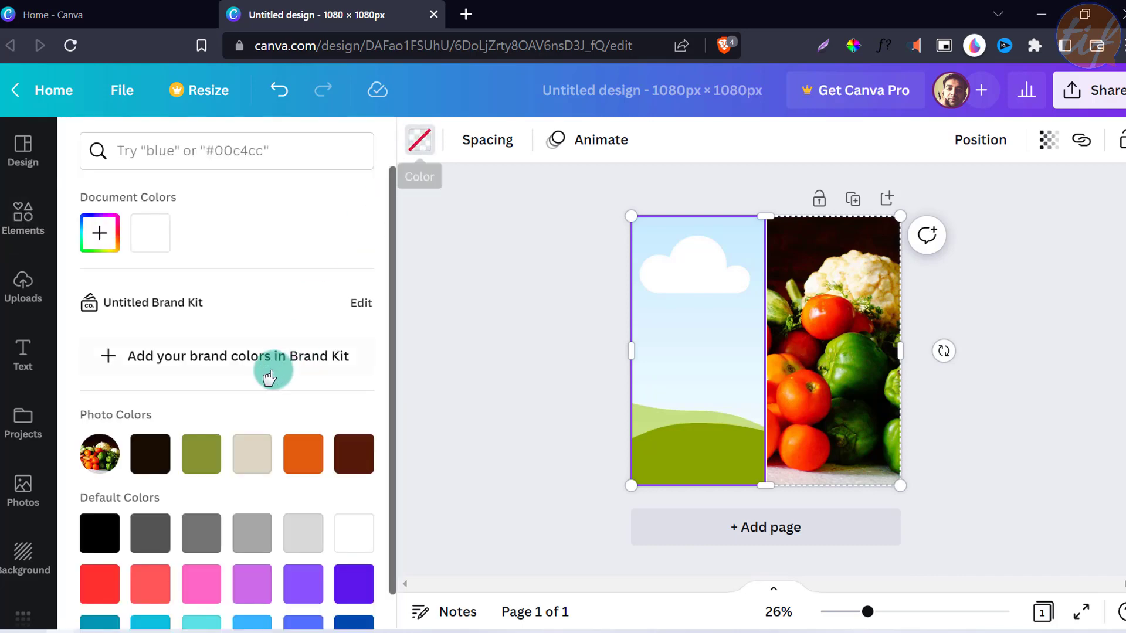
pyautogui.scroll(-2, 246, 415)
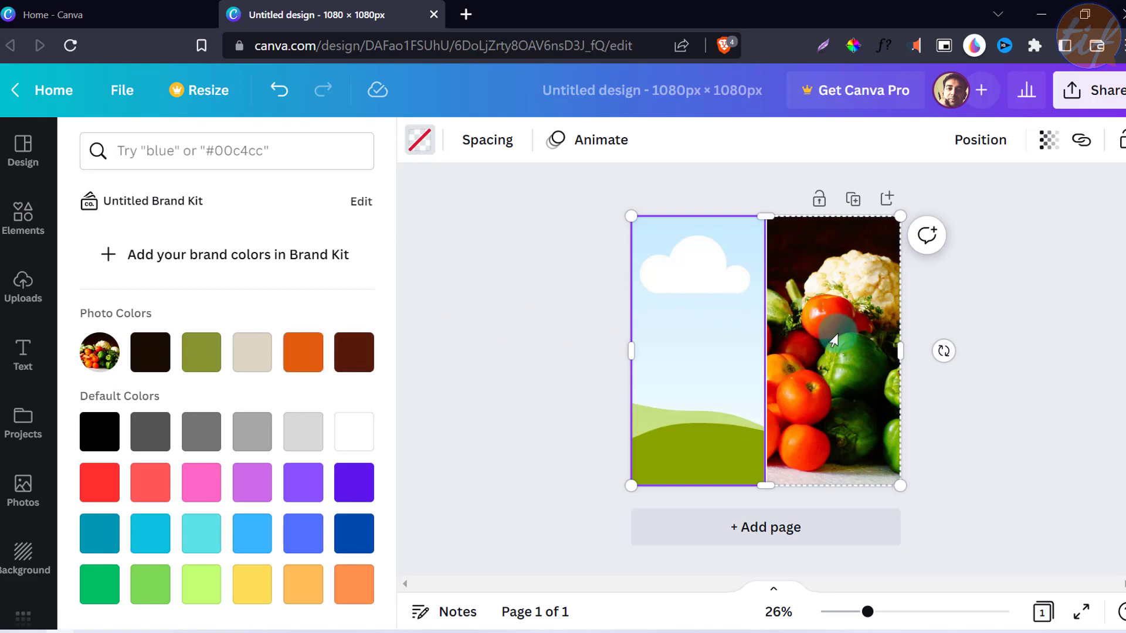
pyautogui.click(349, 359)
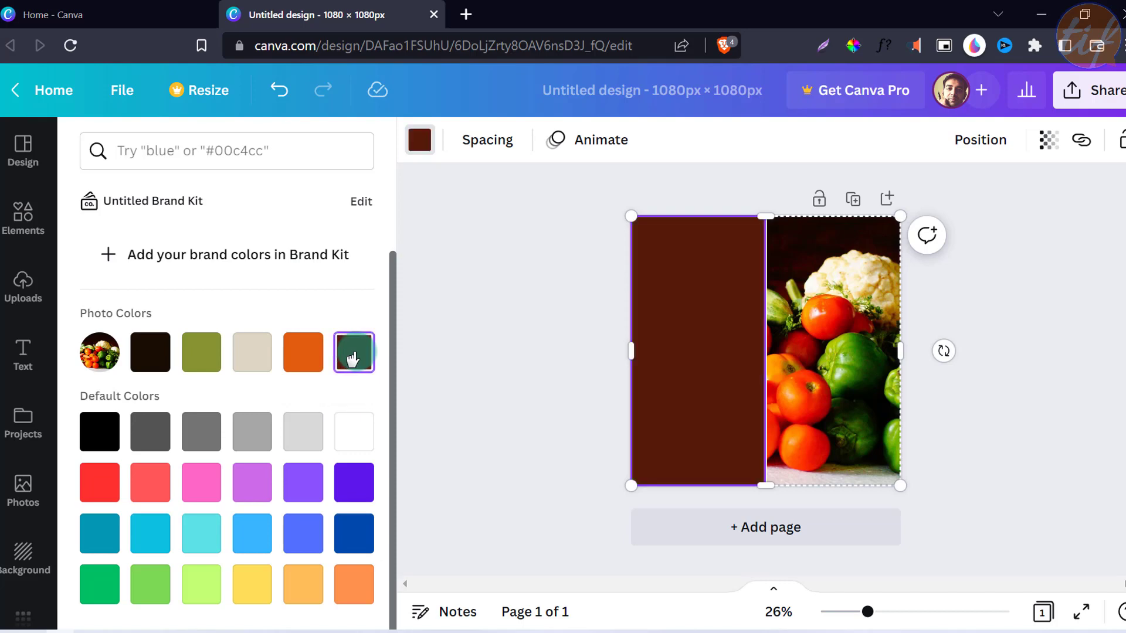
pyautogui.click(601, 317)
pyautogui.click(607, 313)
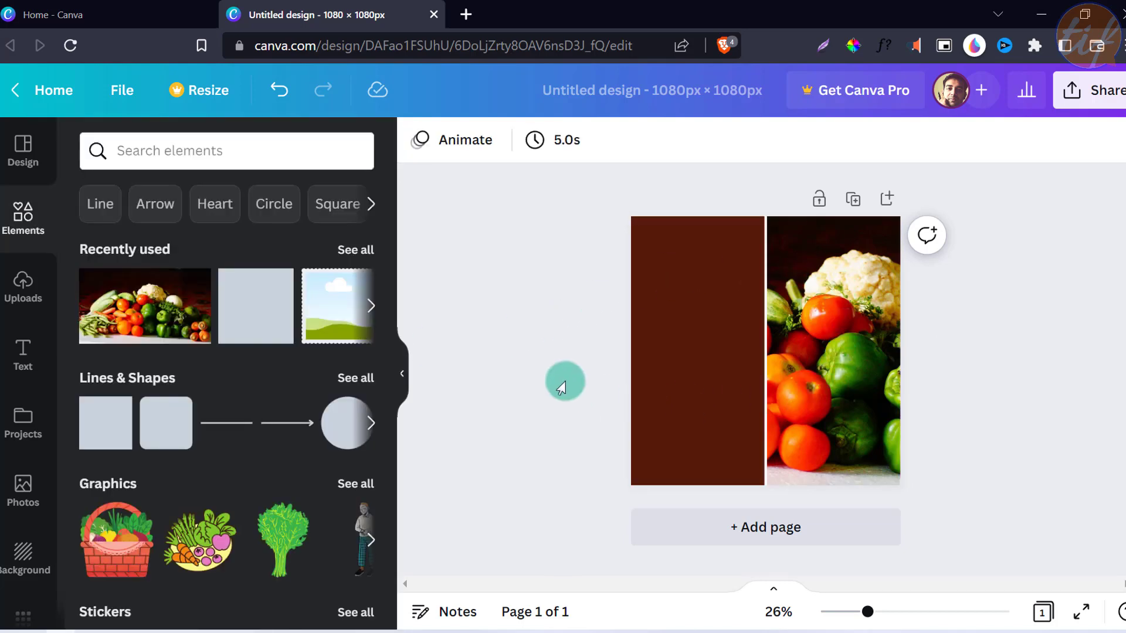
# Step: Try the olive photo color and the default green #00BF63 as the fill of the grid's left column
pyautogui.click(706, 336)
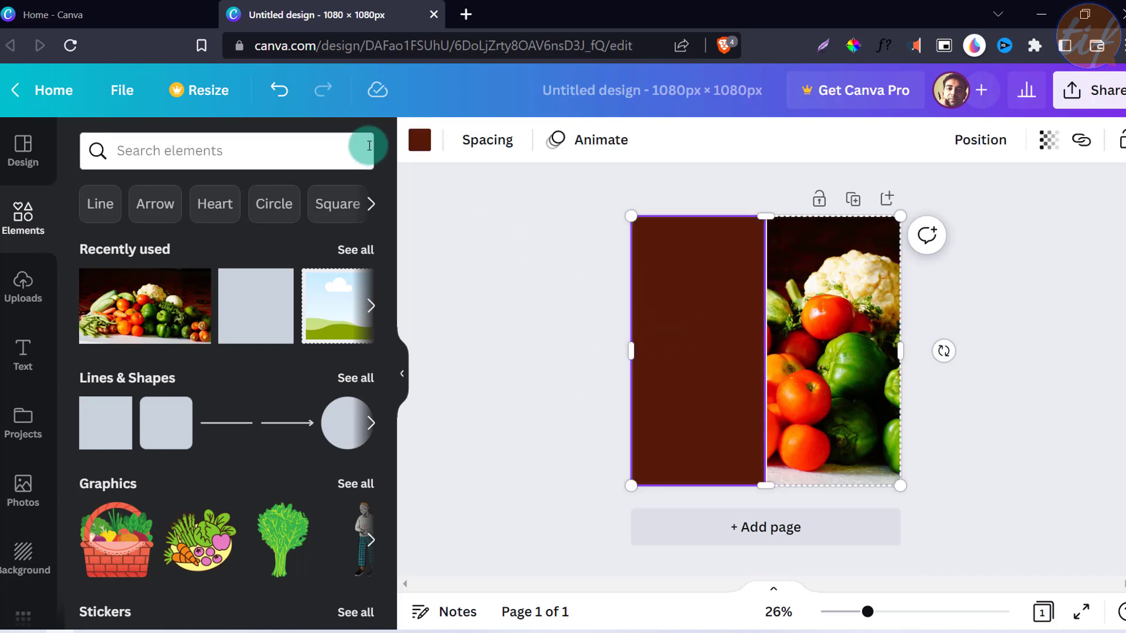
pyautogui.click(419, 146)
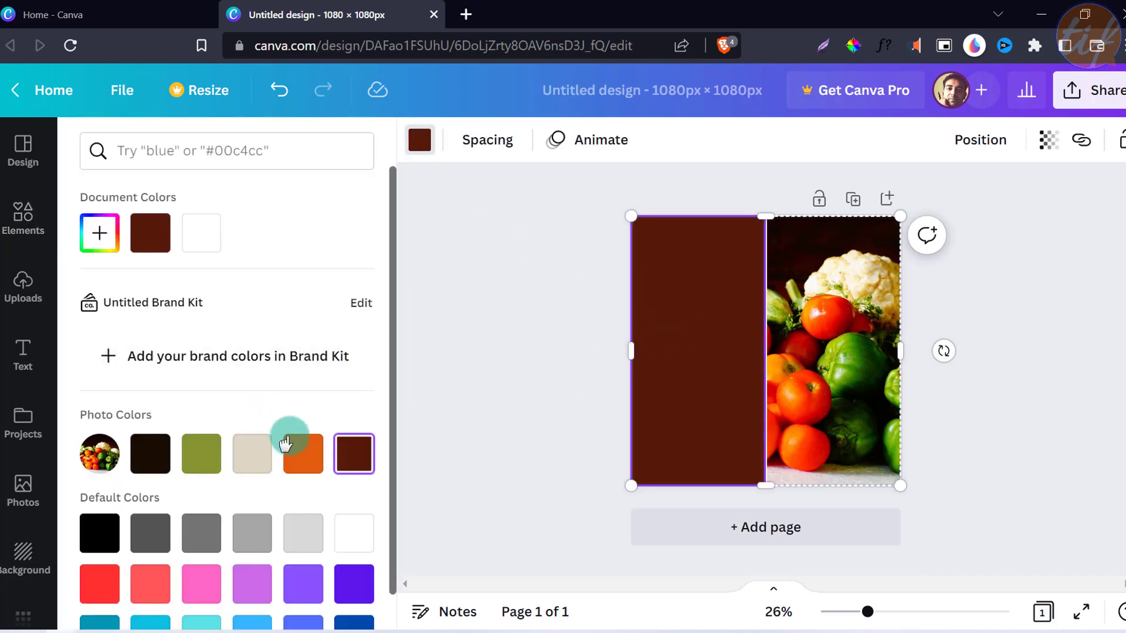
pyautogui.click(302, 458)
pyautogui.click(198, 462)
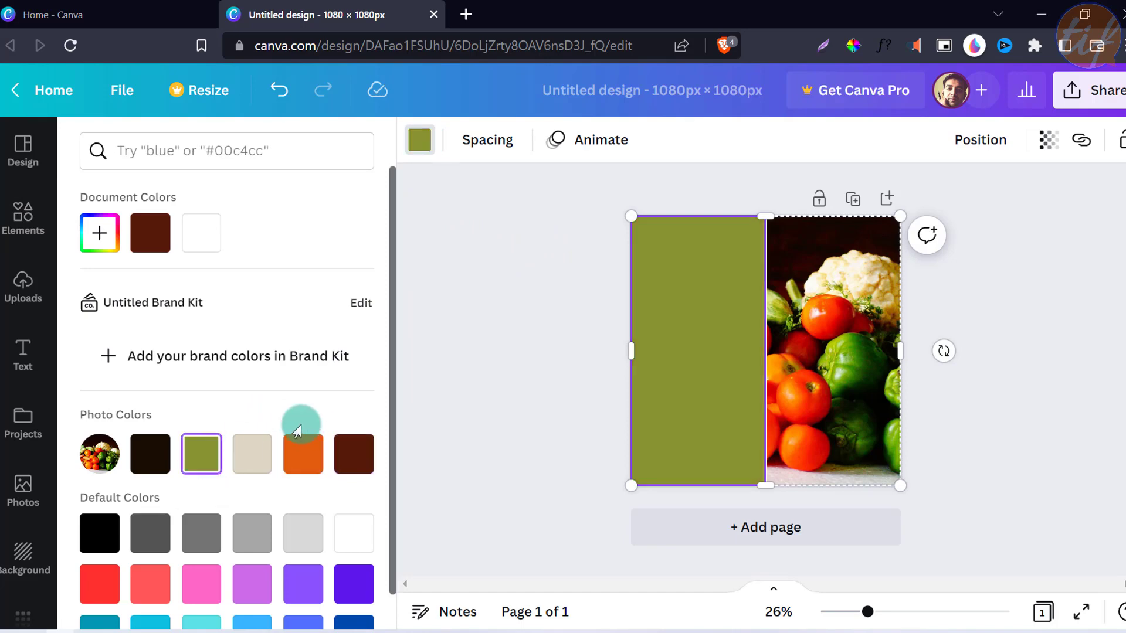
pyautogui.scroll(-2, 293, 411)
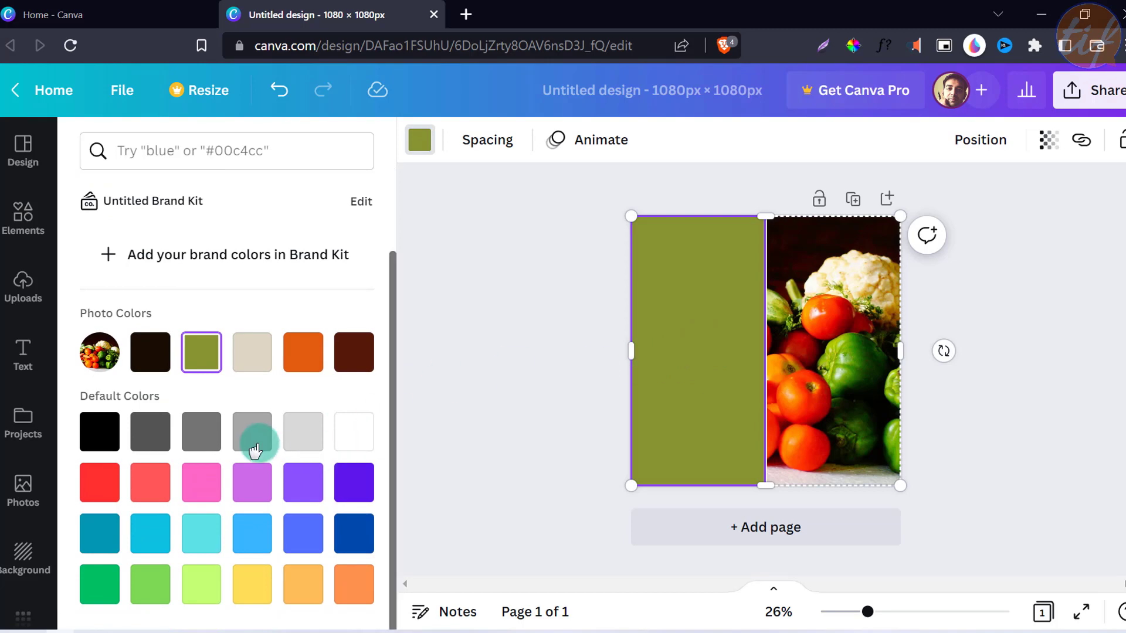
pyautogui.click(116, 585)
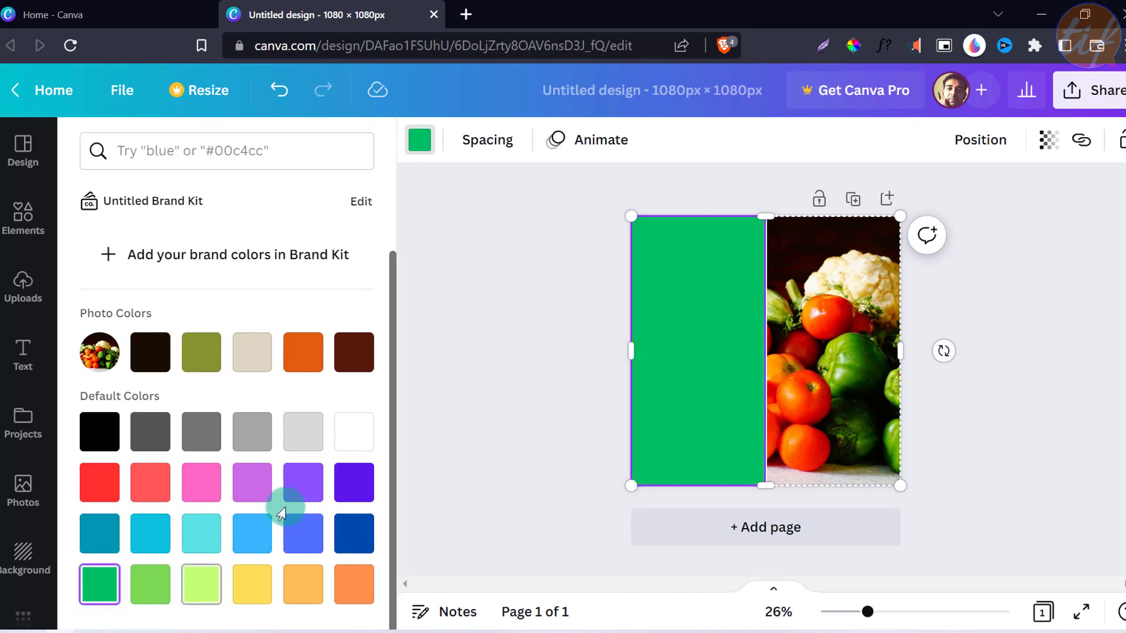
pyautogui.scroll(2, 207, 499)
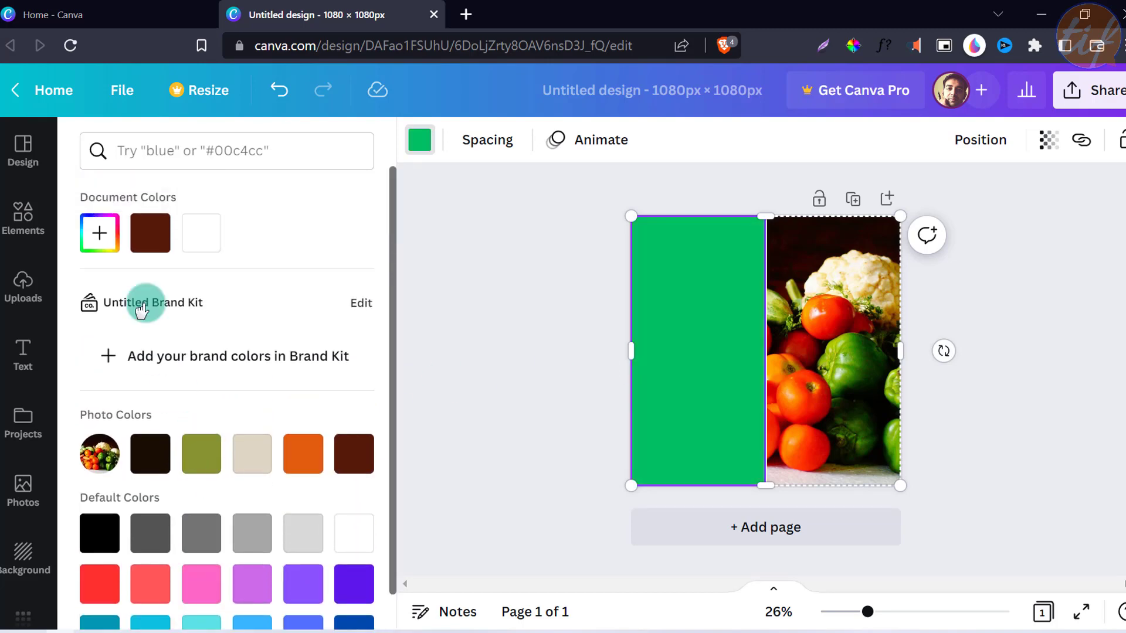
# Step: Mix the custom dark green #0A5700 as the fill of the grid's left column
pyautogui.click(99, 235)
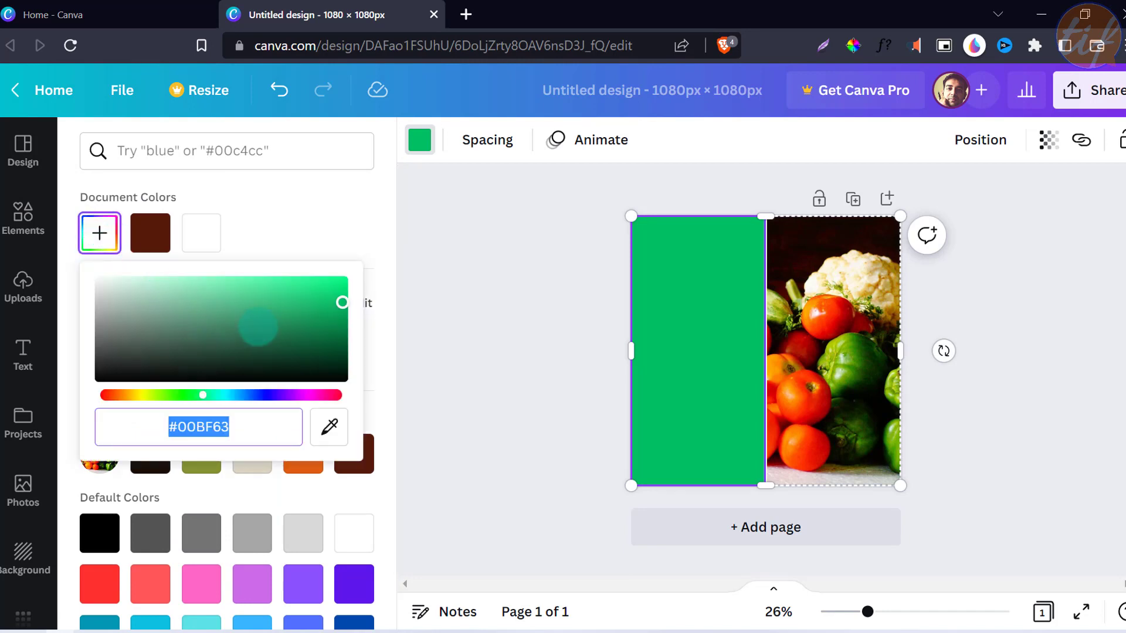
pyautogui.click(326, 336)
pyautogui.moveTo(203, 395); pyautogui.dragTo(176, 396)
pyautogui.moveTo(326, 335)
pyautogui.mouseDown()
pyautogui.moveTo(344, 349)
pyautogui.moveTo(344, 327)
pyautogui.moveTo(342, 346)
pyautogui.mouseUp()
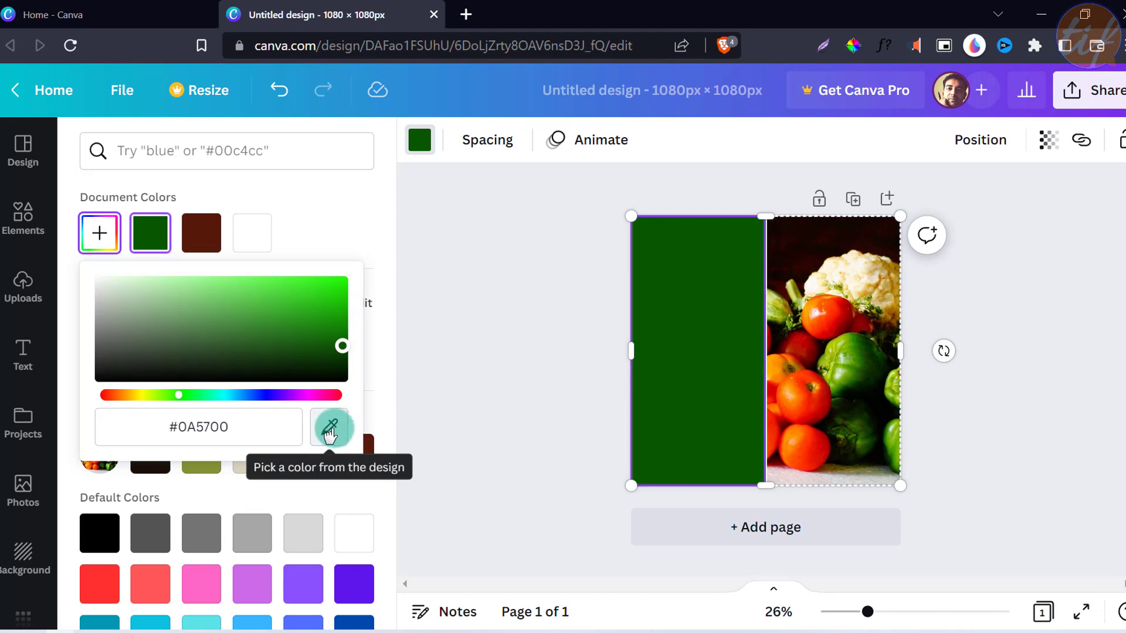
# Step: Fill the grid's left column with a dark green sampled from the vegetable photo and deselect the grid
pyautogui.click(330, 435)
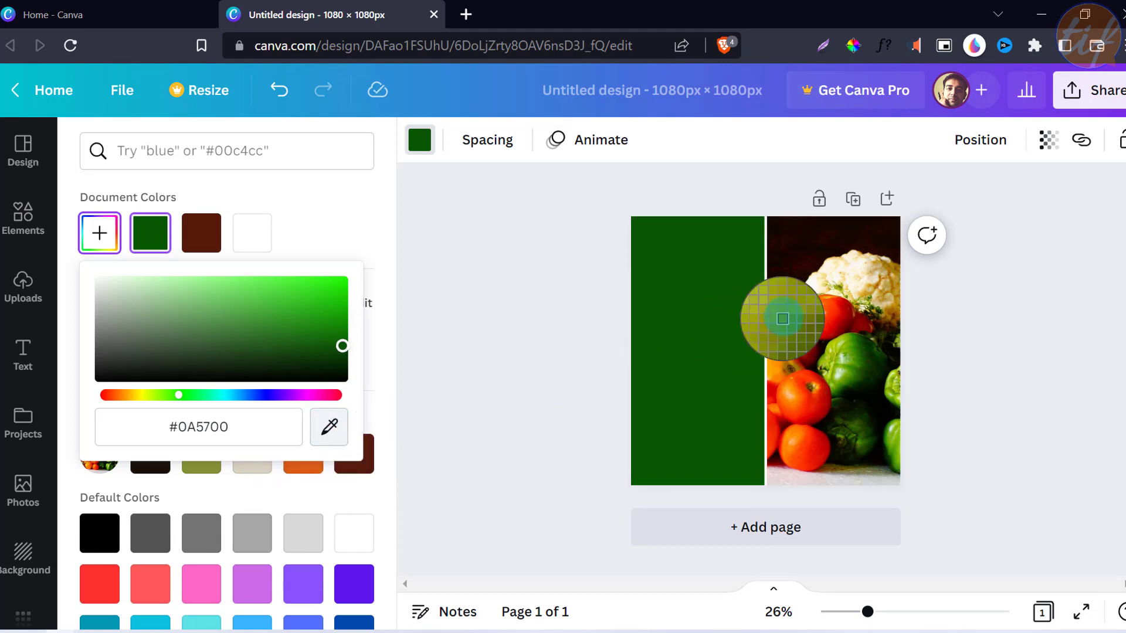
pyautogui.click(866, 371)
pyautogui.click(590, 328)
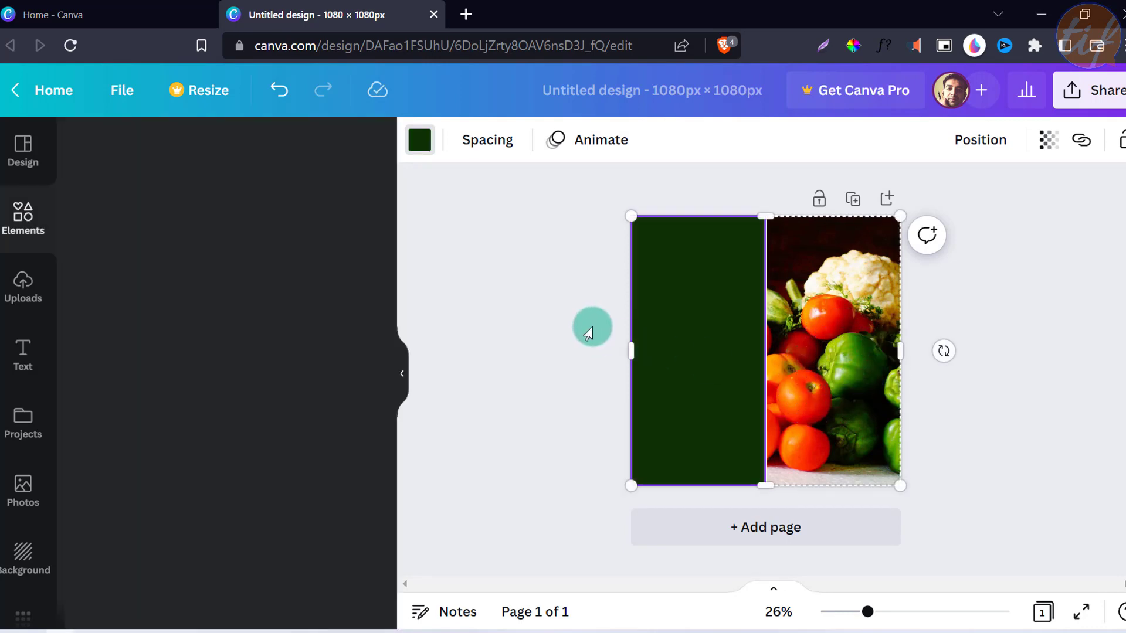
pyautogui.click(582, 332)
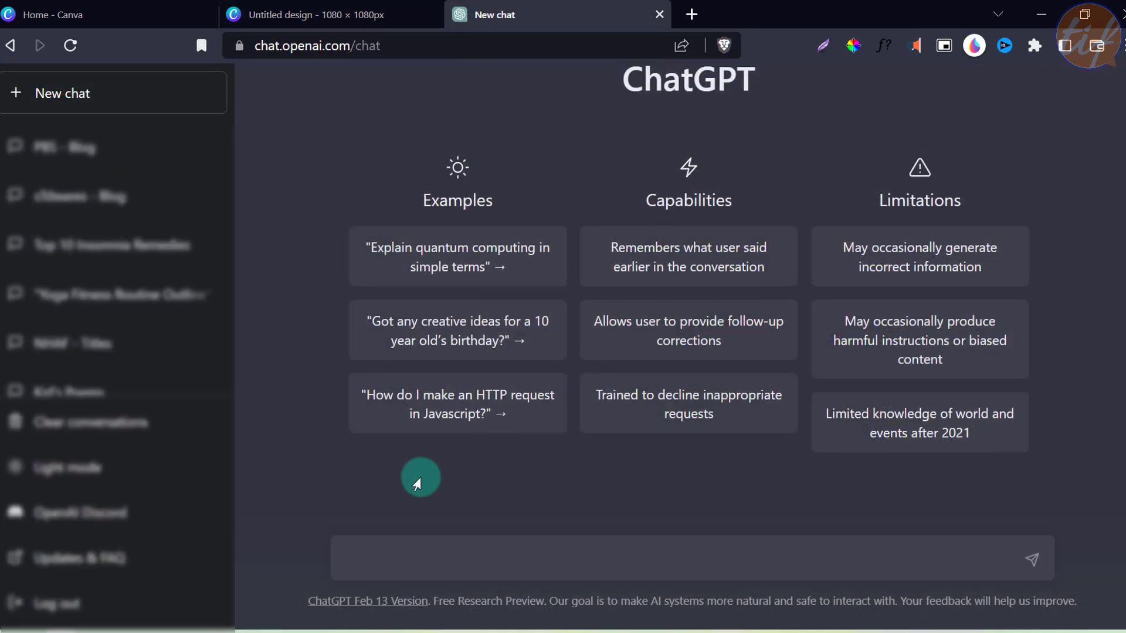
# Step: In ChatGPT, send the prompt 'Give me a catchy and interesting title for a blog post on "Healthy Vegetables"'
pyautogui.scroll(2, 415, 478)
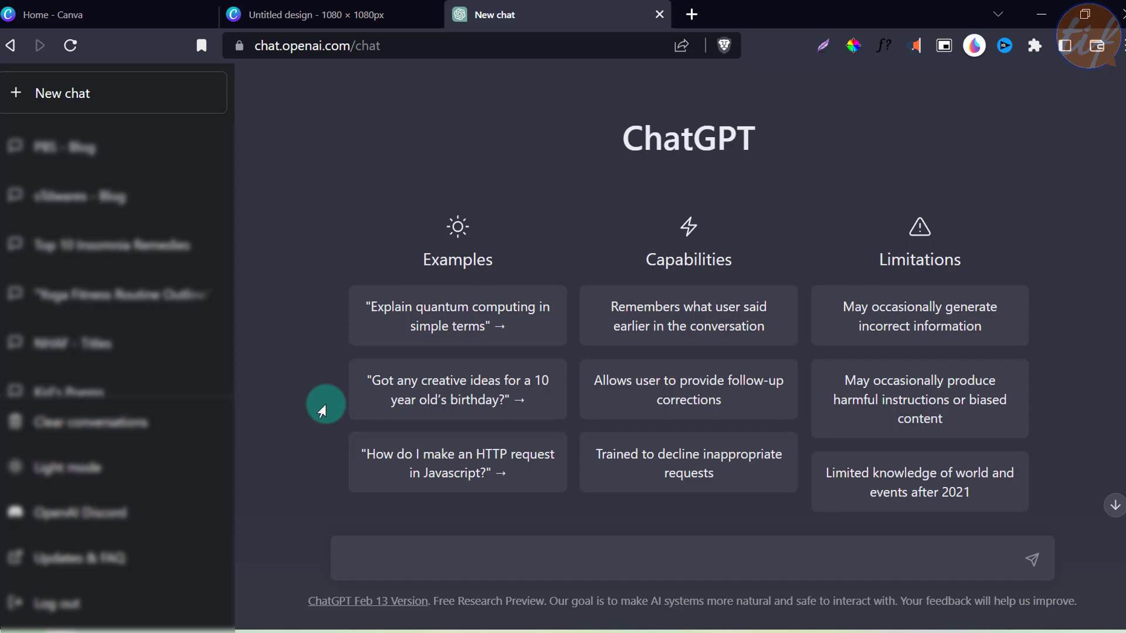
pyautogui.write('Healthy Vegeta')
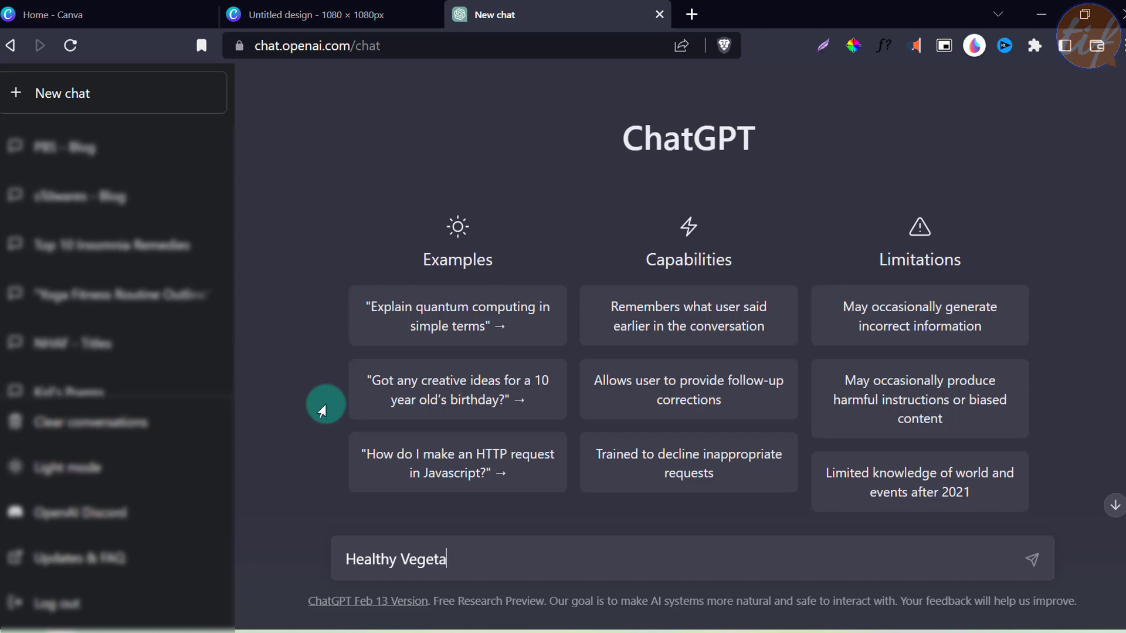
pyautogui.write('bles')
pyautogui.press('Home')
pyautogui.write('Give me a ')
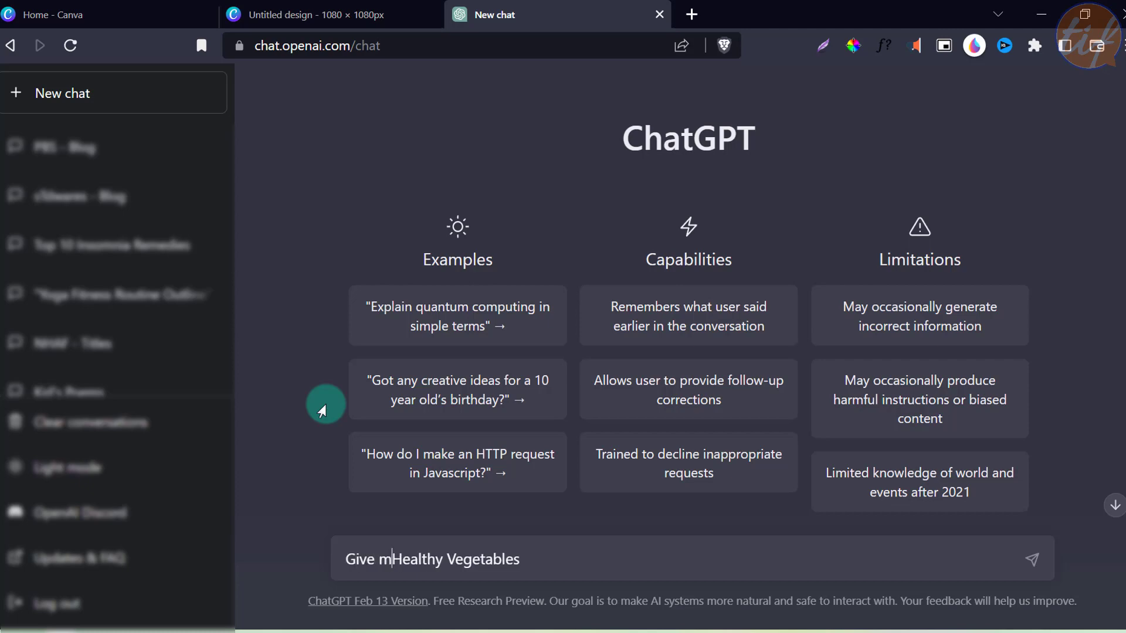
pyautogui.write('catchy ')
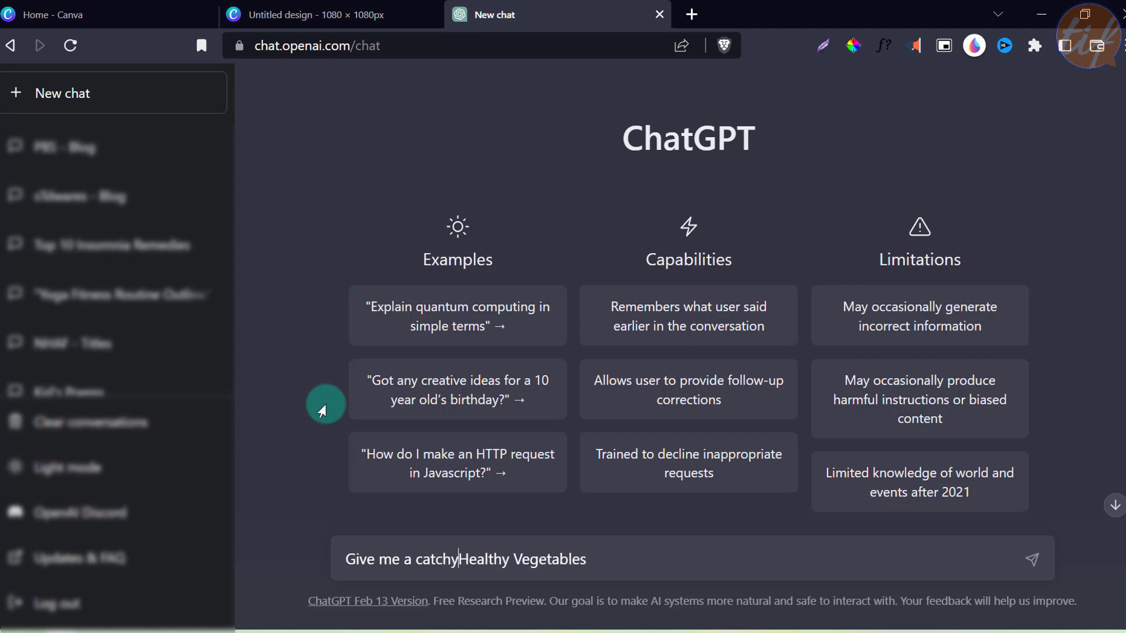
pyautogui.write('and inter')
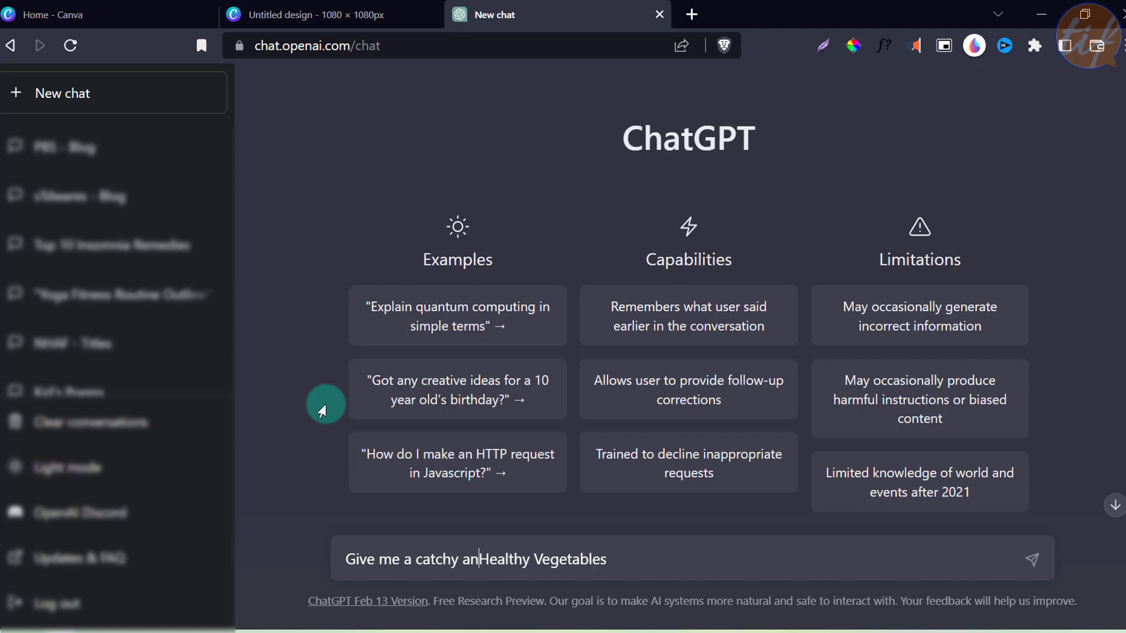
pyautogui.write('esting ')
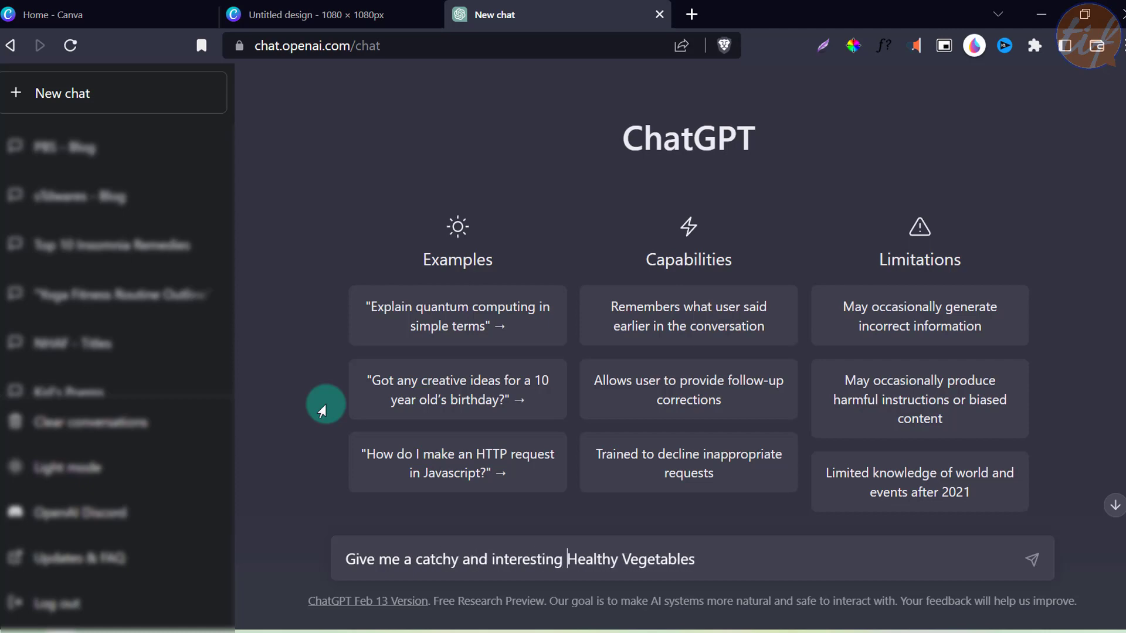
pyautogui.write('title for a blog post ')
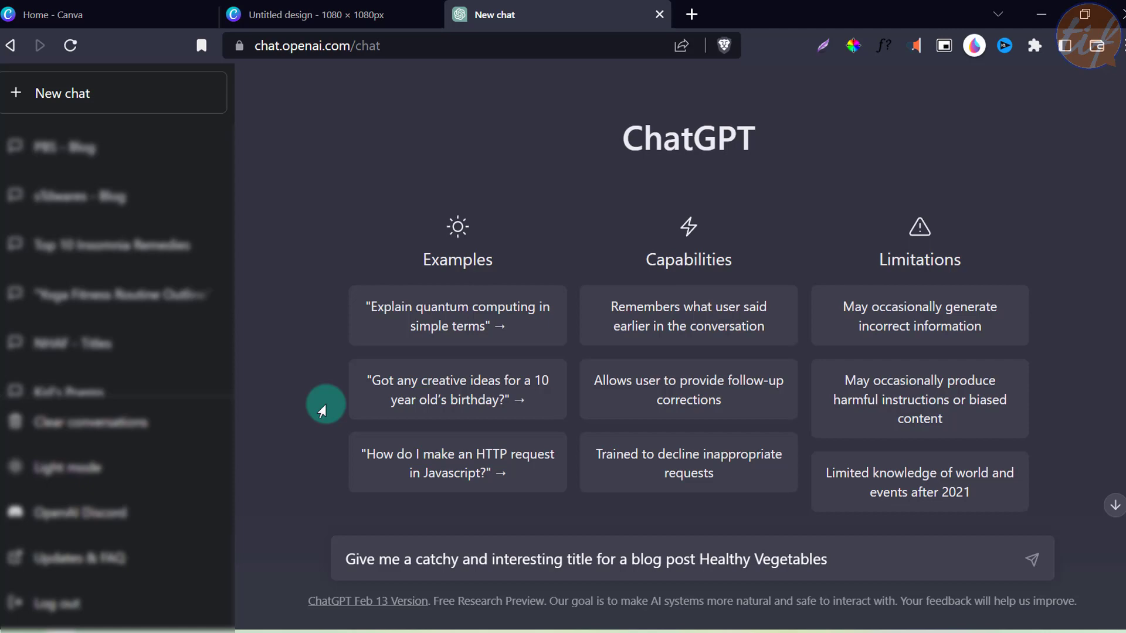
pyautogui.write('on ')
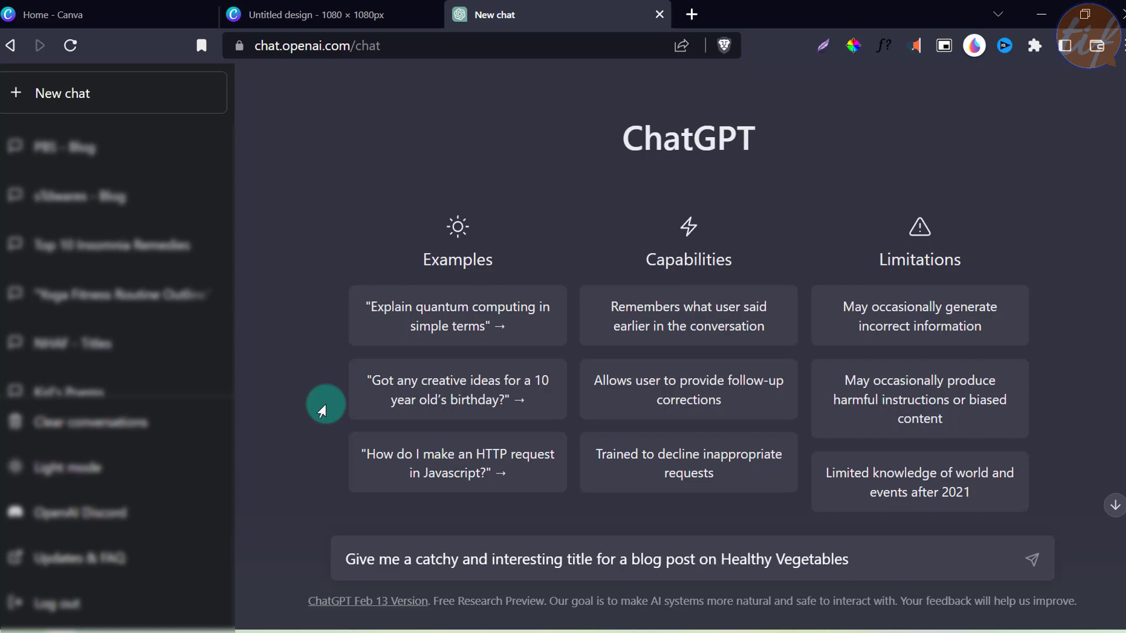
pyautogui.write('"Healthy Vegetables"')
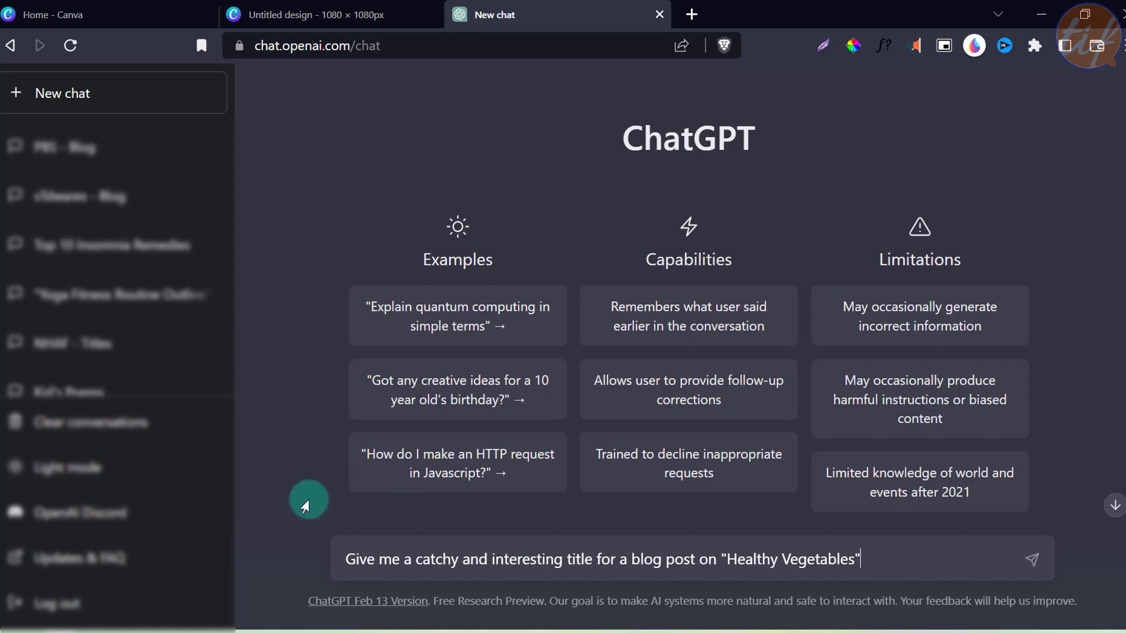
pyautogui.press('Return')
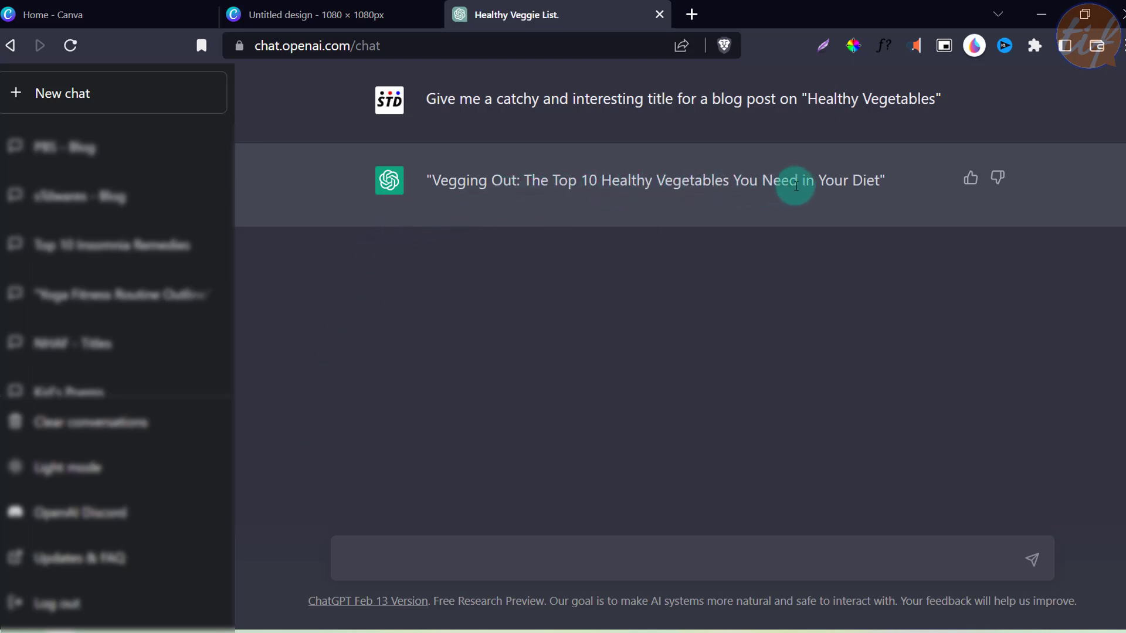
# Step: Send the follow-up prompt "give me 5 more versions of this title" in the same chat
pyautogui.moveTo(881, 181)
pyautogui.mouseDown()
pyautogui.moveTo(404, 179)
pyautogui.moveTo(443, 182)
pyautogui.moveTo(427, 182)
pyautogui.mouseUp()
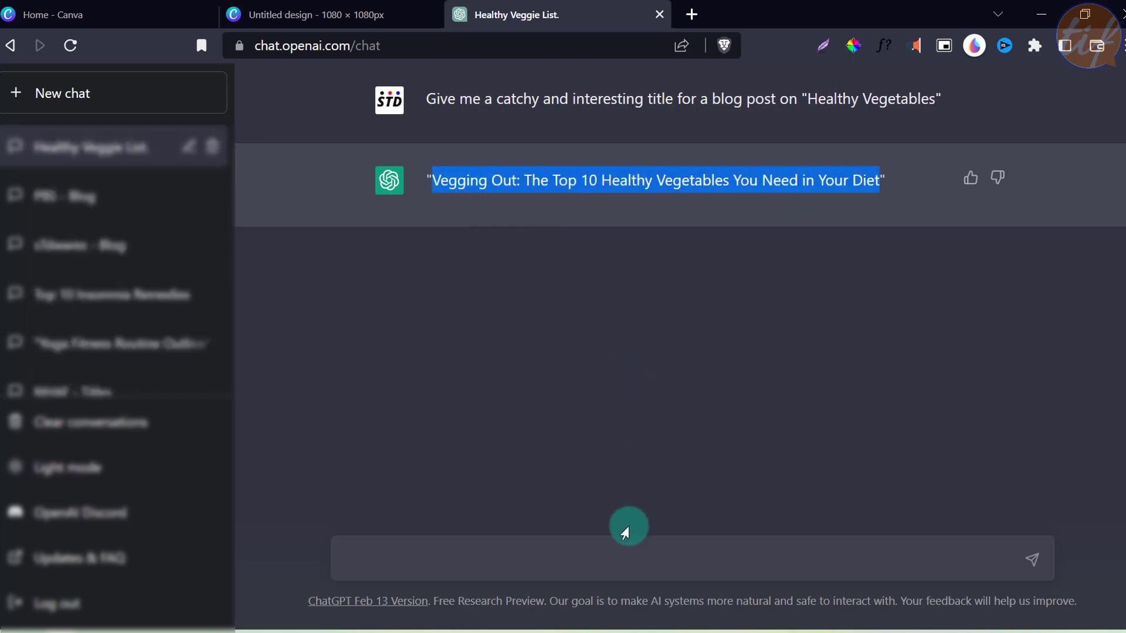
pyautogui.click(594, 560)
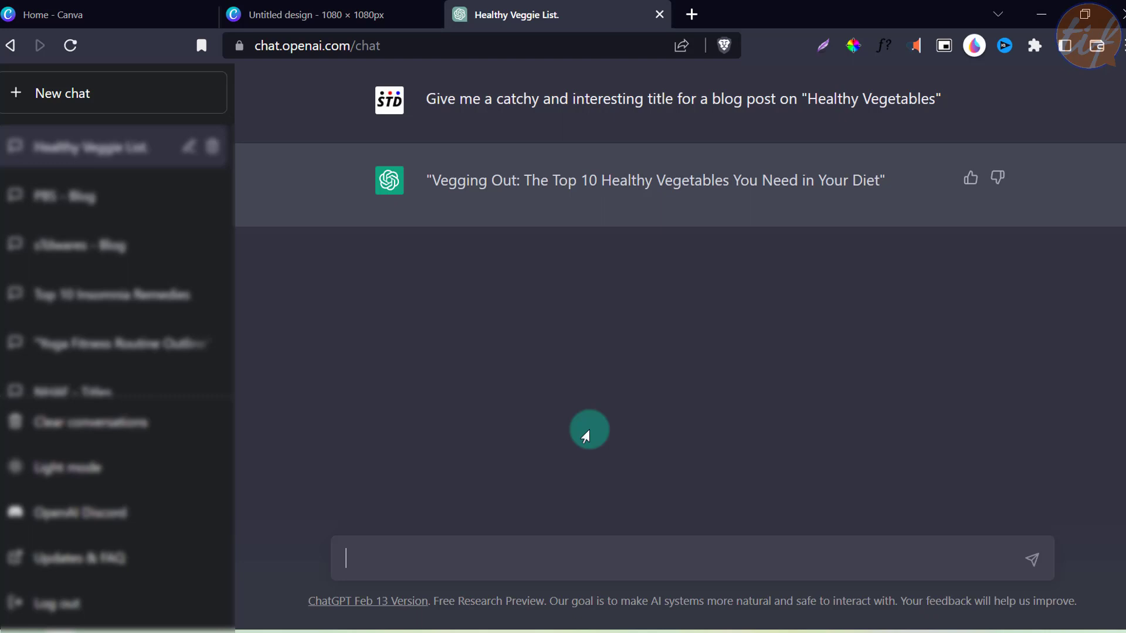
pyautogui.write('give me 5 more versions of')
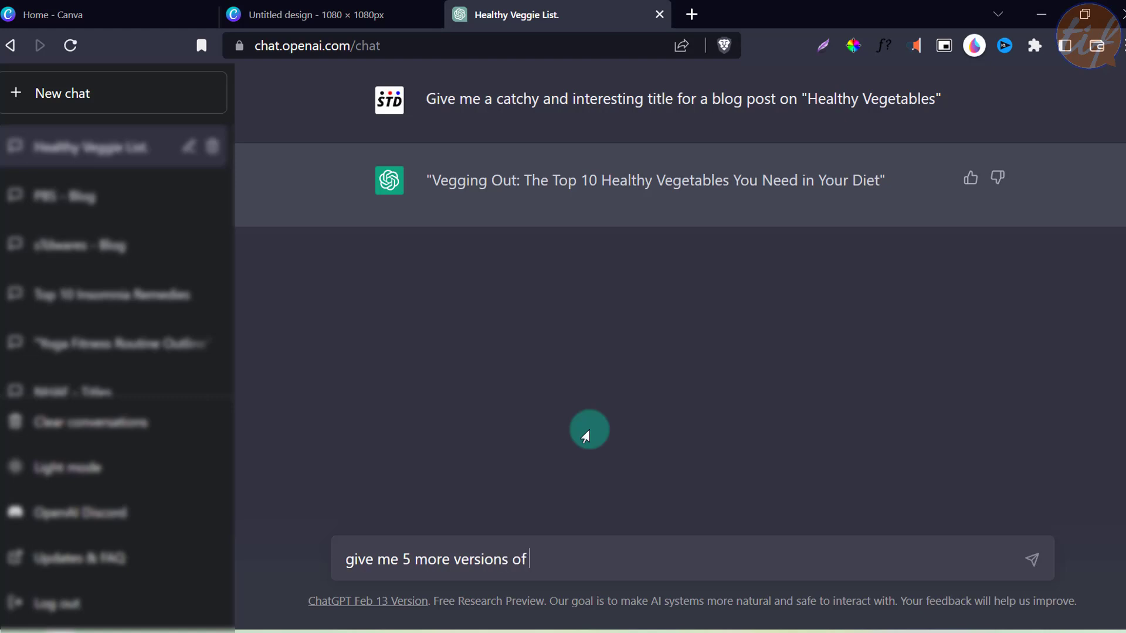
pyautogui.write(' this title')
pyautogui.press('Return')
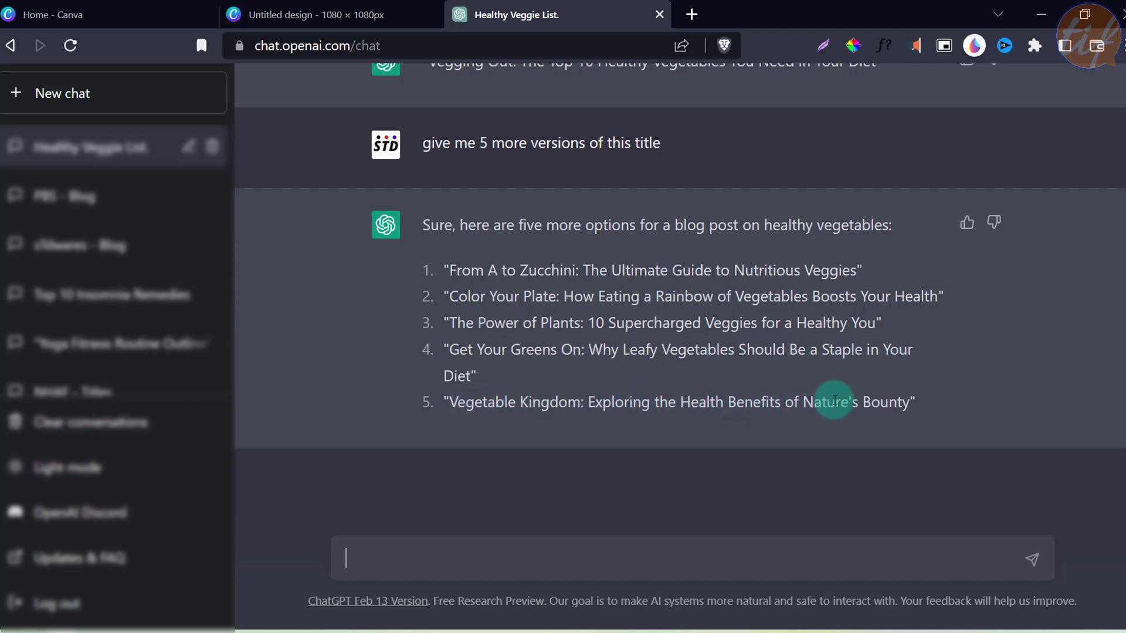
# Step: Copy the suggested title "Color Your Plate: How Eating a Rainbow of Vegetables Boosts Your Health" without its quotation marks
pyautogui.moveTo(913, 413); pyautogui.dragTo(423, 284)
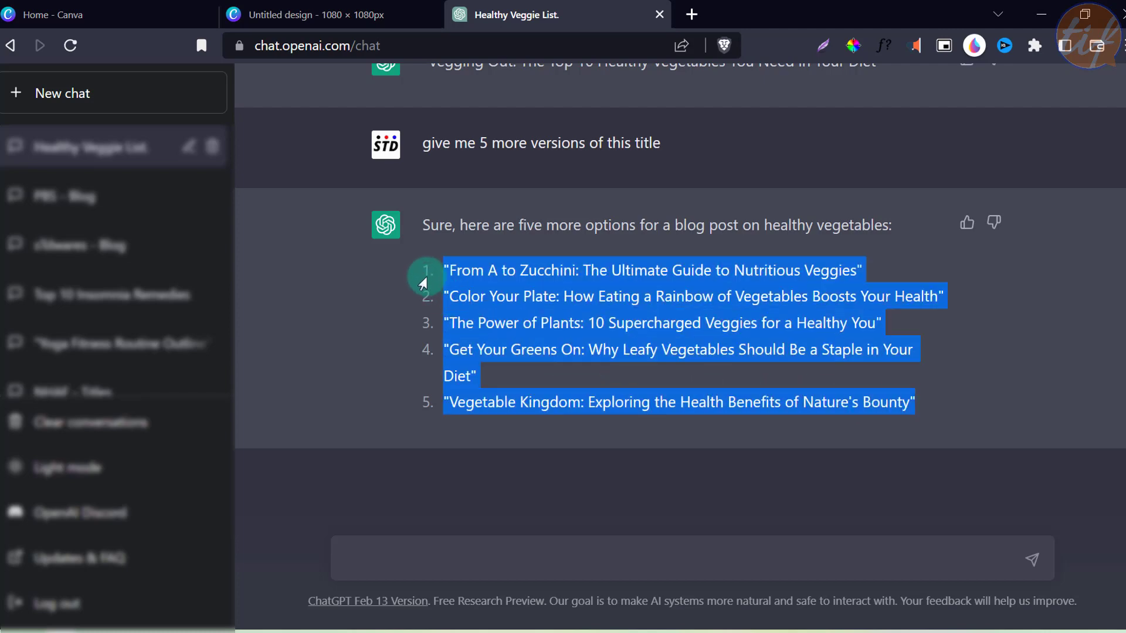
pyautogui.click(620, 354)
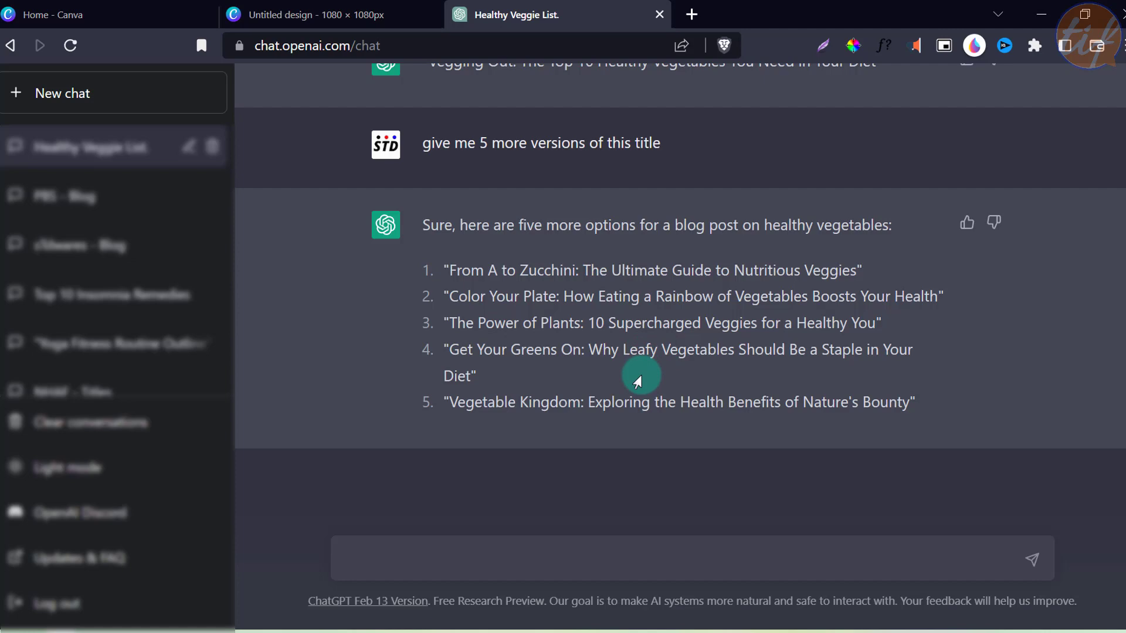
pyautogui.scroll(1, 638, 380)
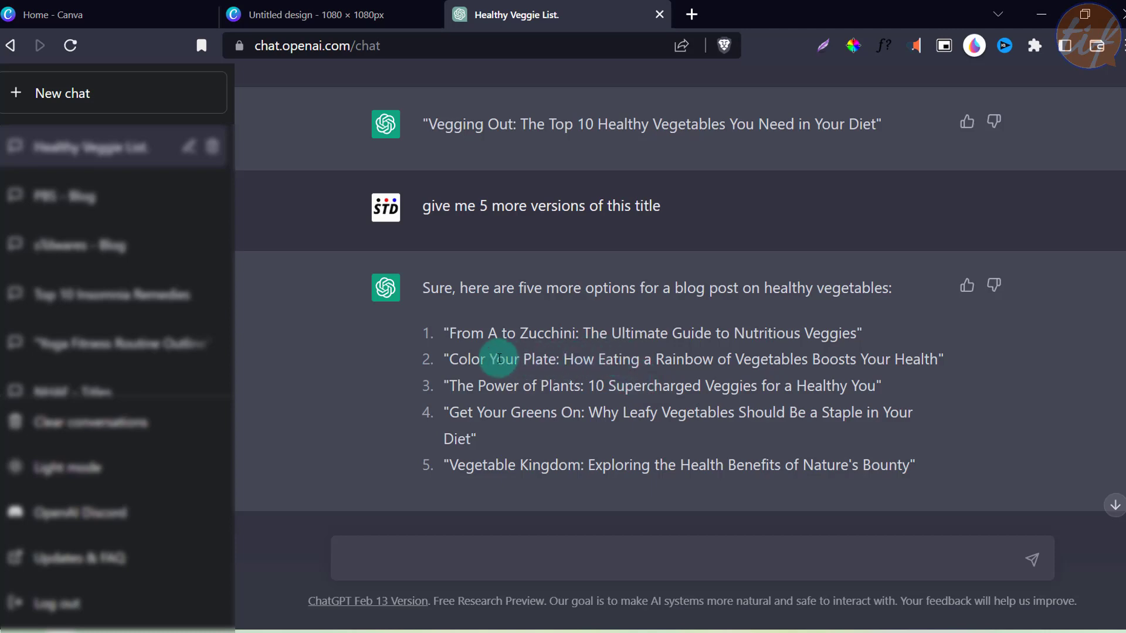
pyautogui.moveTo(454, 358); pyautogui.dragTo(936, 358)
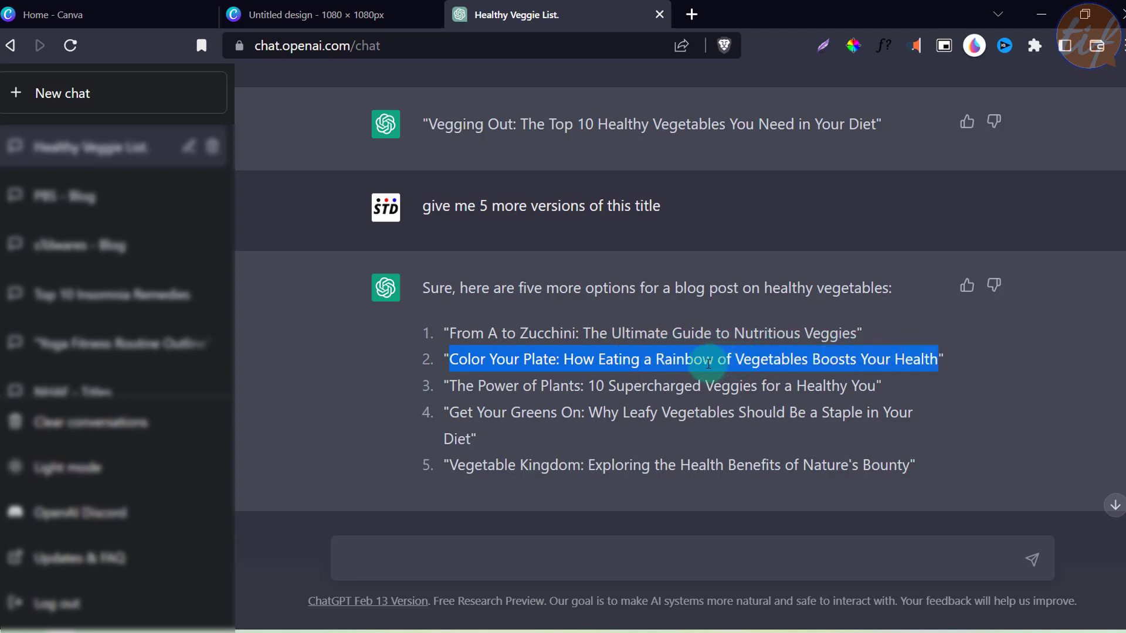
pyautogui.rightClick(673, 358)
pyautogui.click(720, 371)
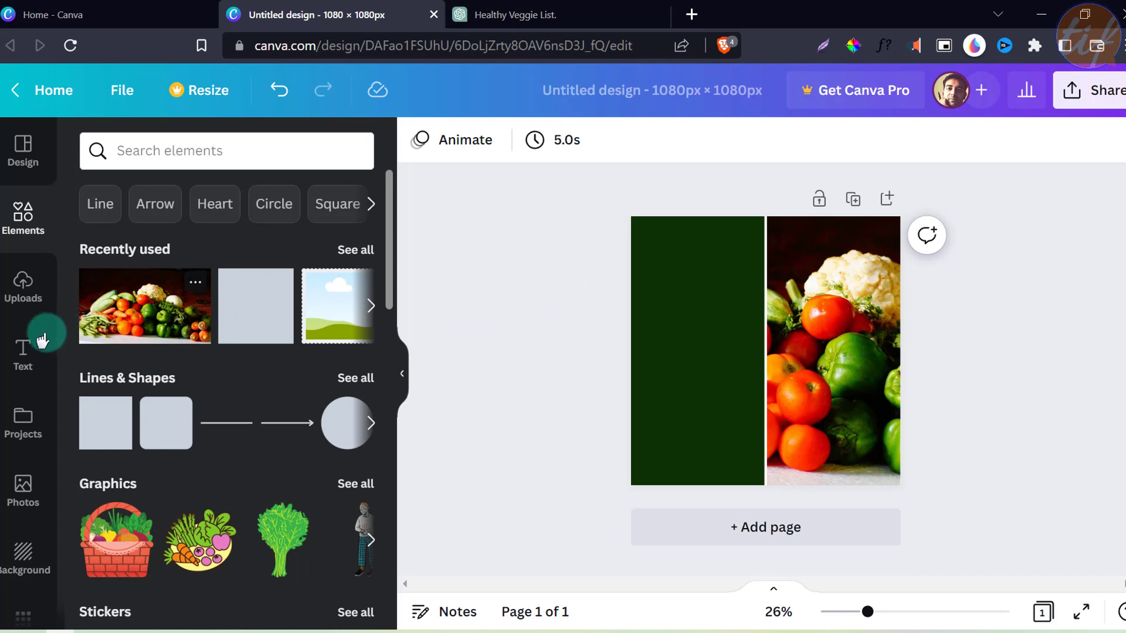
# Step: Browse the text presets and the font combinations available for the design
pyautogui.click(22, 355)
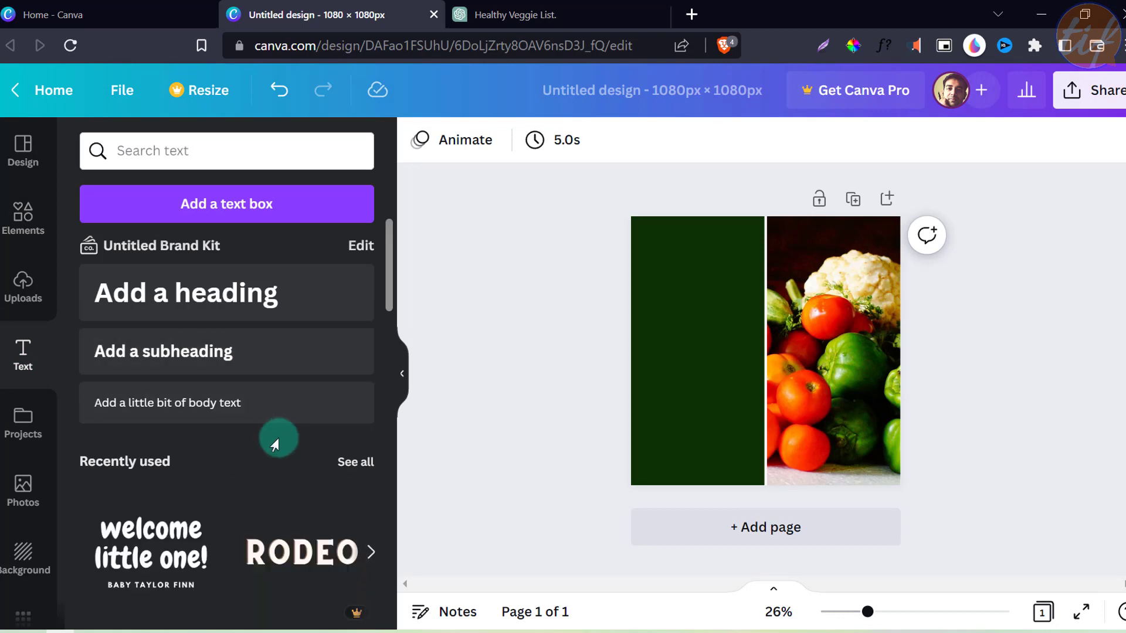
pyautogui.scroll(-3, 269, 446)
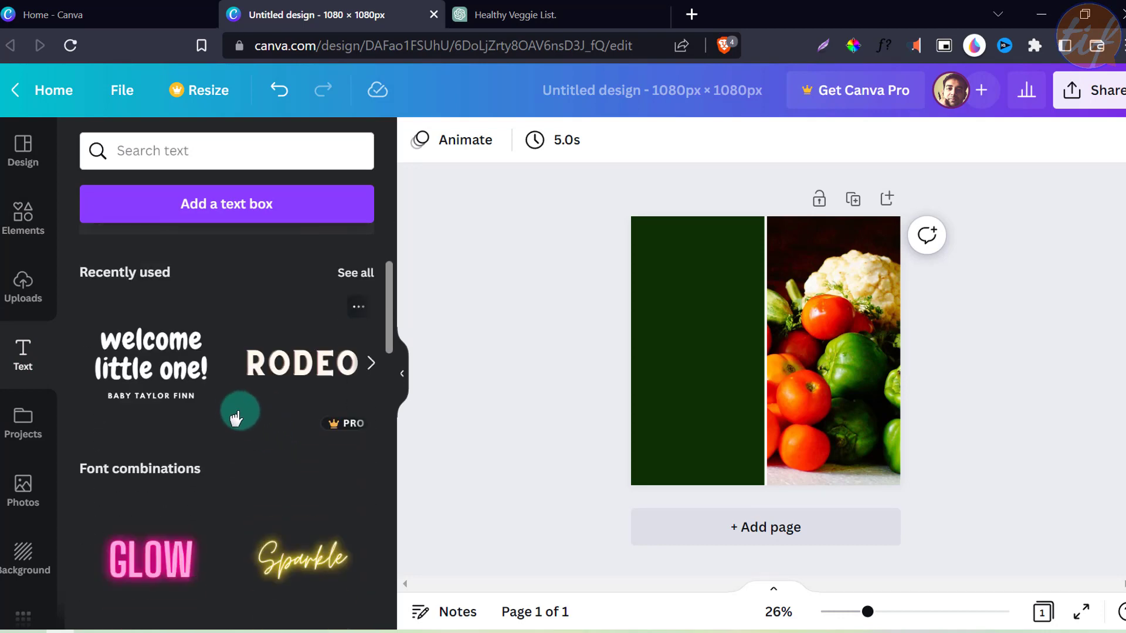
pyautogui.scroll(-3, 228, 416)
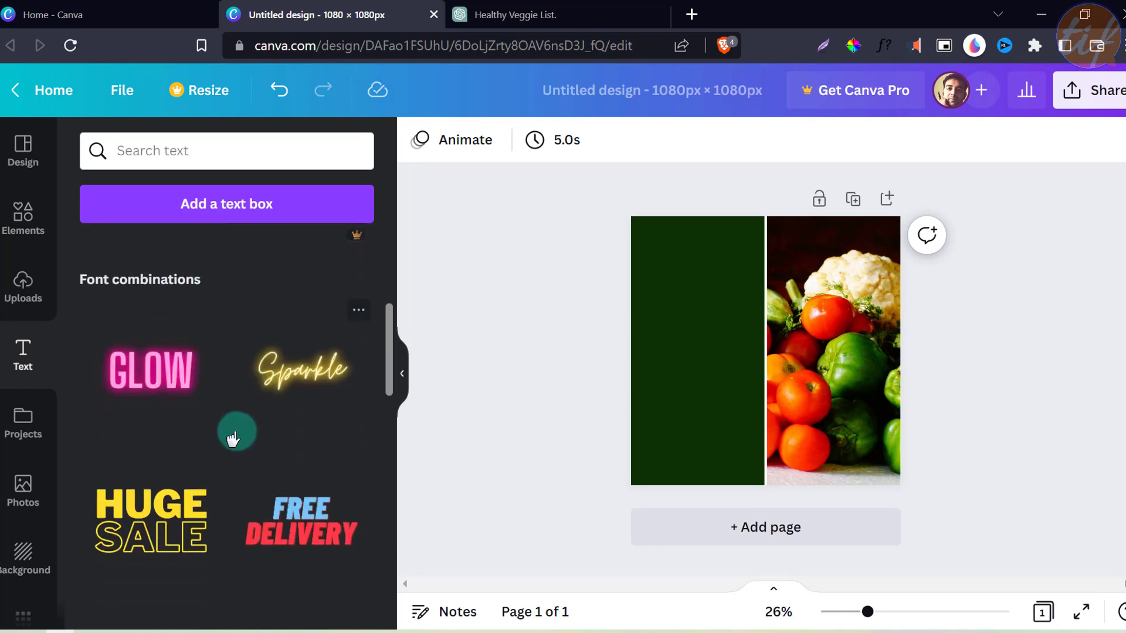
pyautogui.scroll(-5, 226, 445)
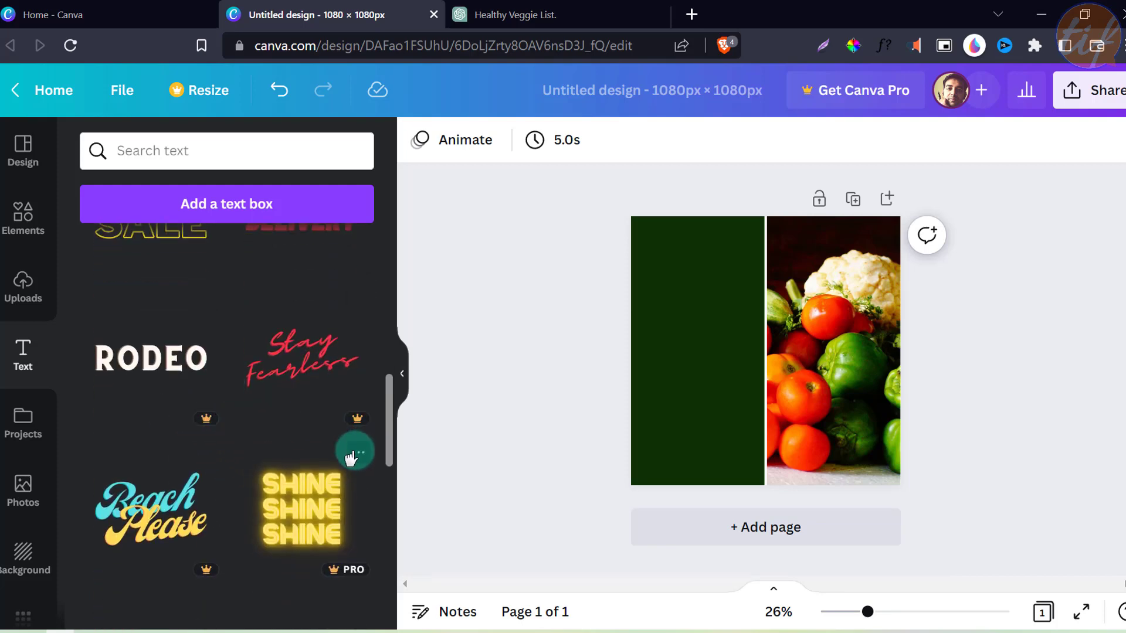
pyautogui.scroll(-2, 352, 452)
pyautogui.scroll(-4, 258, 475)
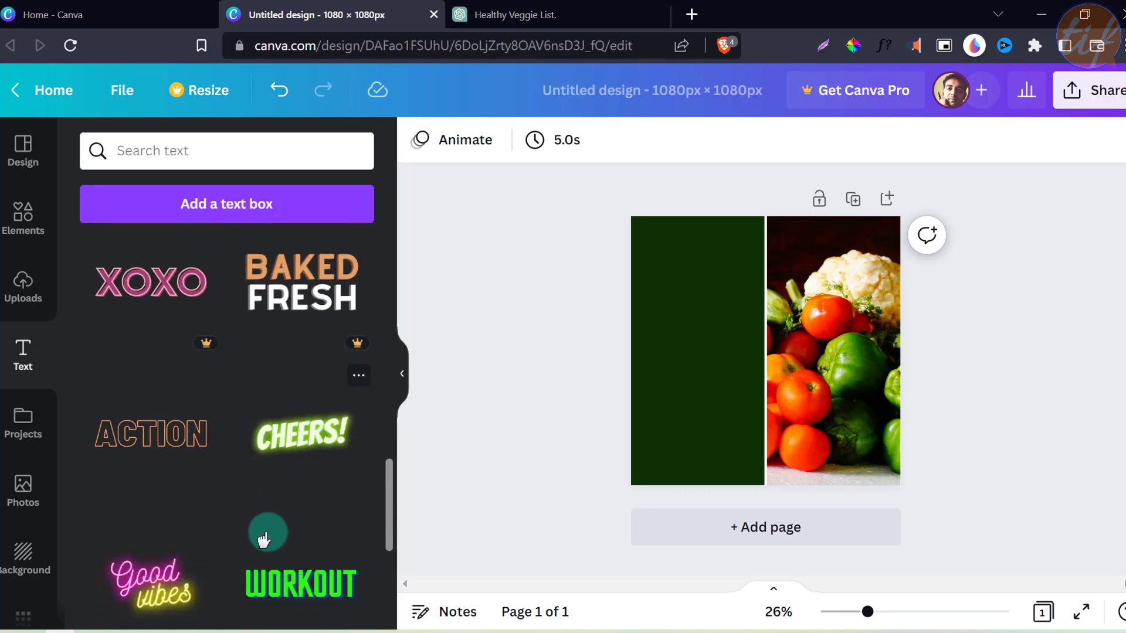
pyautogui.scroll(-5, 268, 533)
pyautogui.scroll(-5, 240, 481)
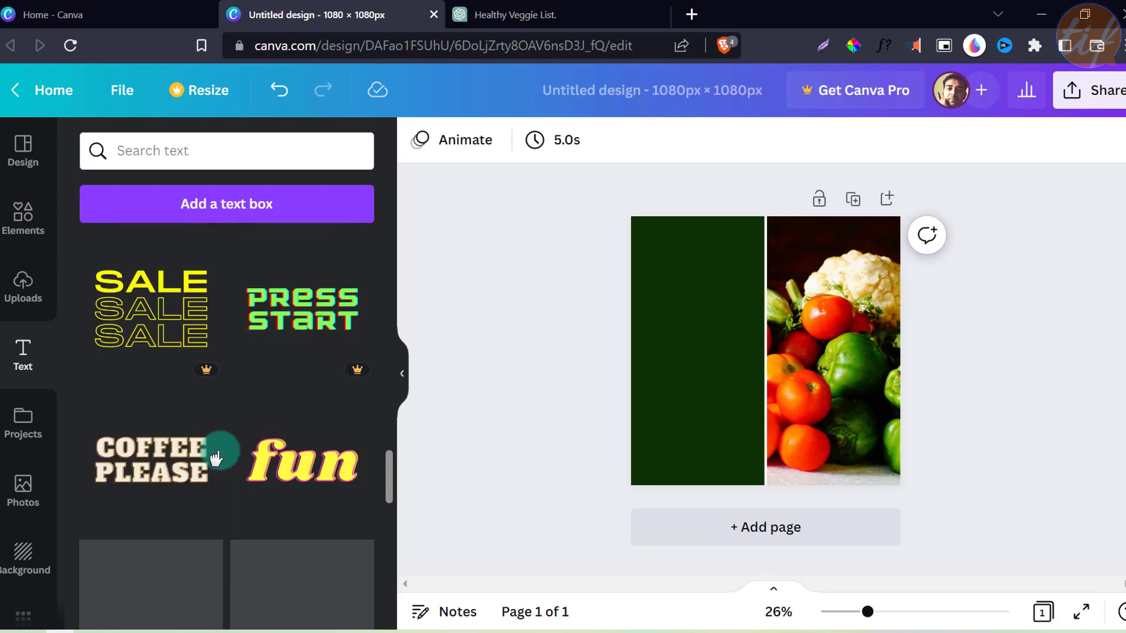
pyautogui.scroll(-3, 226, 469)
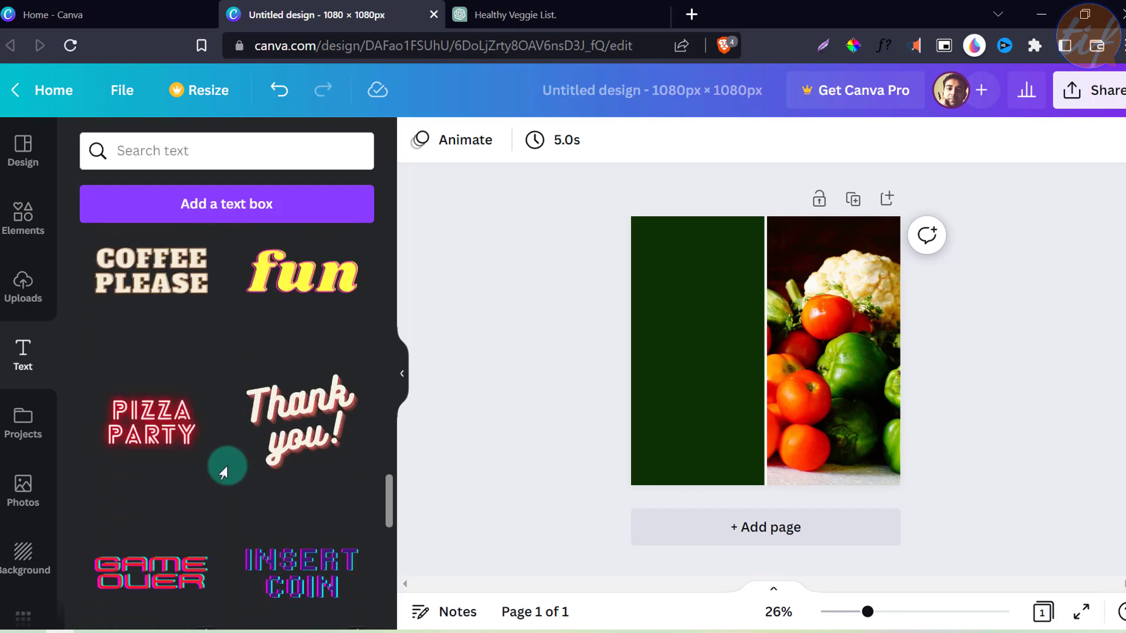
pyautogui.scroll(-4, 226, 475)
pyautogui.scroll(-1, 228, 482)
pyautogui.scroll(2, 229, 482)
pyautogui.scroll(-6, 230, 480)
pyautogui.scroll(10, 231, 472)
pyautogui.scroll(8, 230, 460)
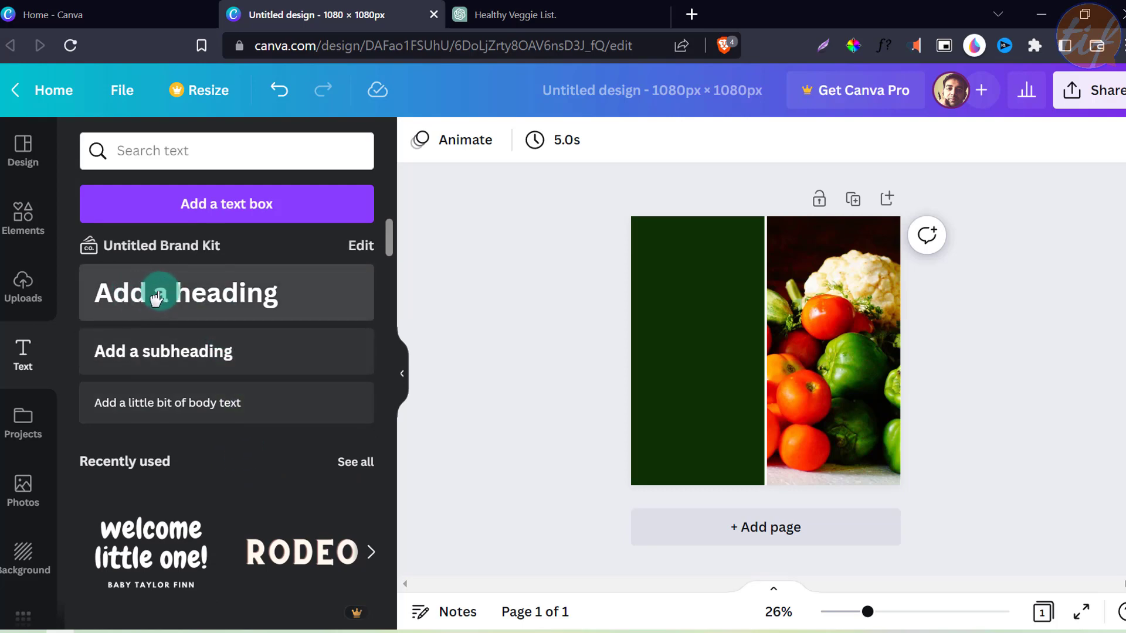
# Step: Add a heading containing the copied title, scale it to font size 27.2 and narrow its box within the dark green column
pyautogui.click(200, 302)
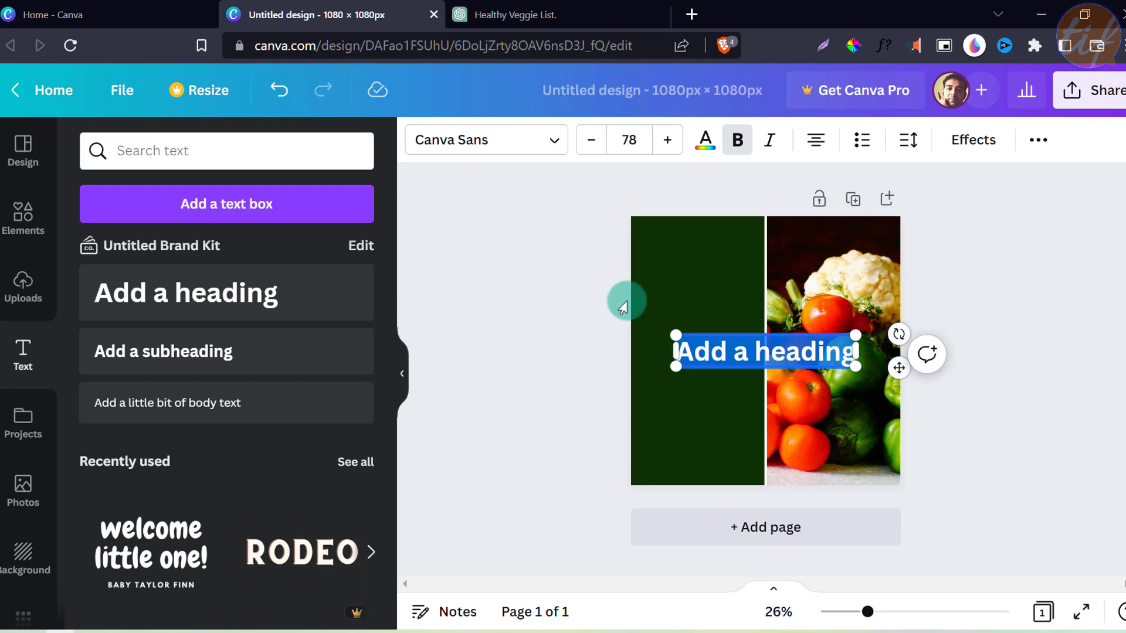
pyautogui.write('Color Your Plate: How Eating a Rainbow of Vegetables Boosts Your Health')
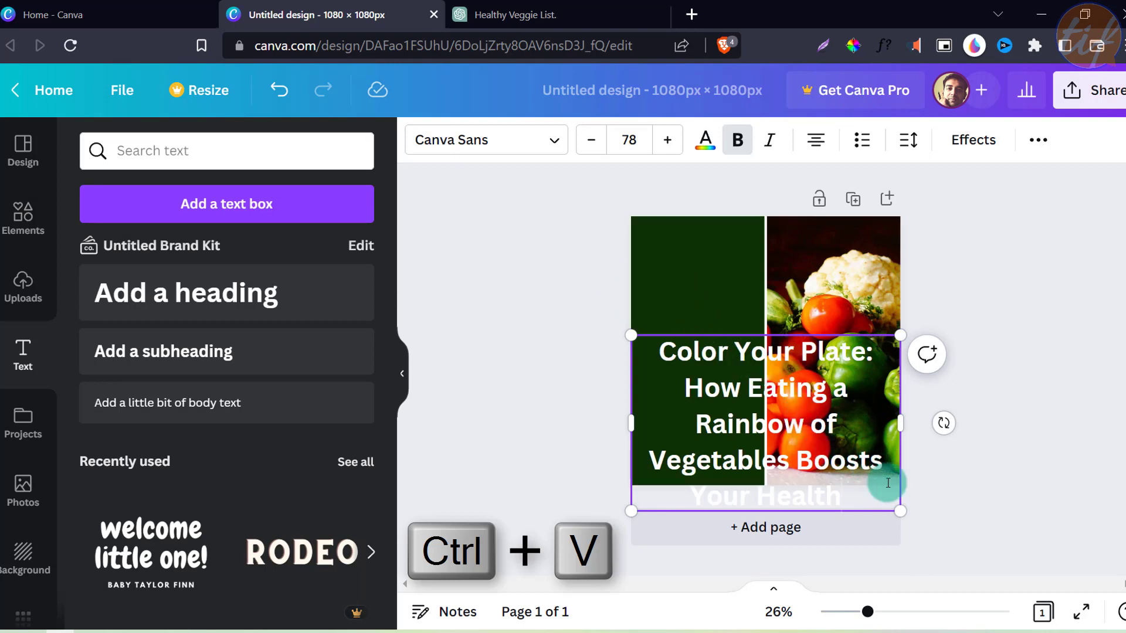
pyautogui.moveTo(902, 512); pyautogui.dragTo(756, 365)
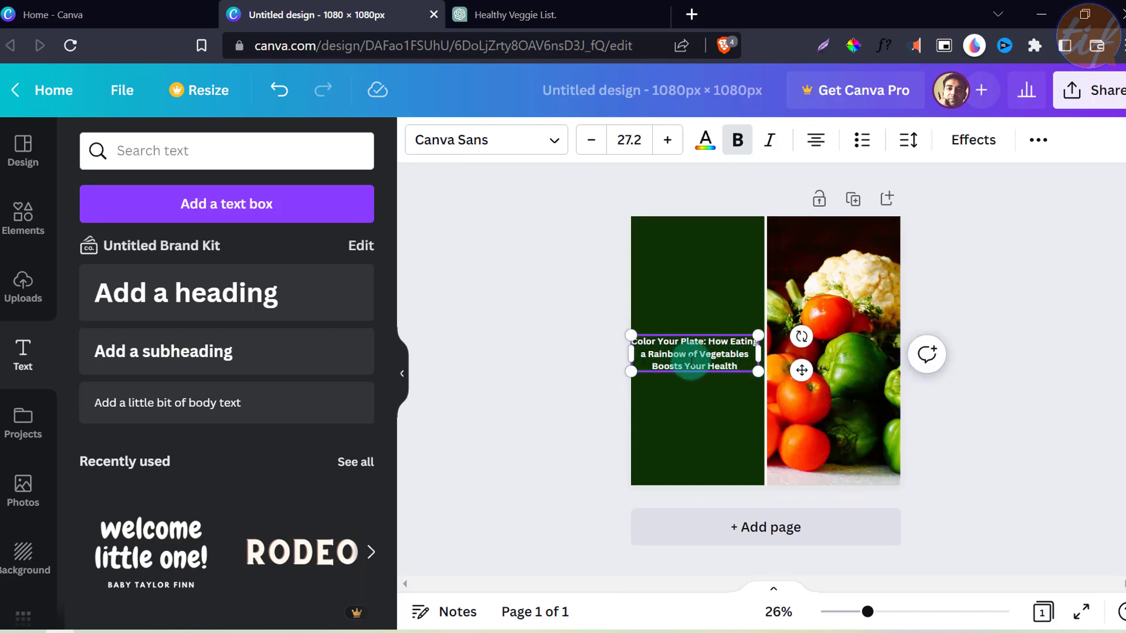
pyautogui.moveTo(640, 353); pyautogui.dragTo(647, 354)
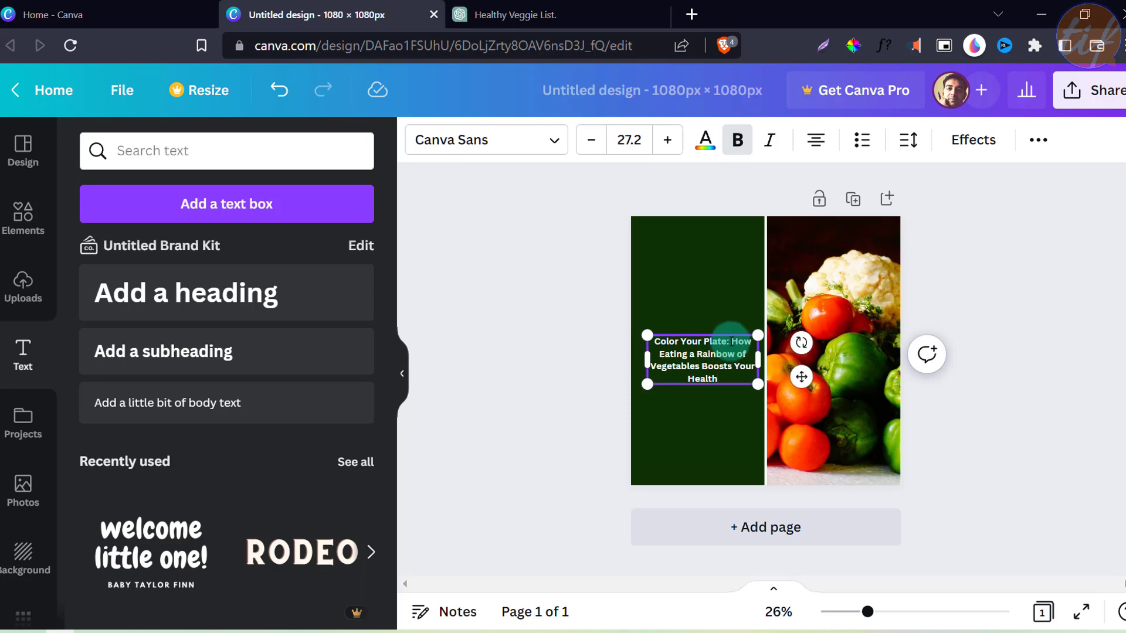
# Step: Cut ": How Eating a Rainbow of Vegetables Boosts Your Health" from the heading and tighten its box around "Color Your Plate"
pyautogui.moveTo(727, 343)
pyautogui.mouseDown()
pyautogui.moveTo(743, 371)
pyautogui.moveTo(674, 443)
pyautogui.mouseUp()
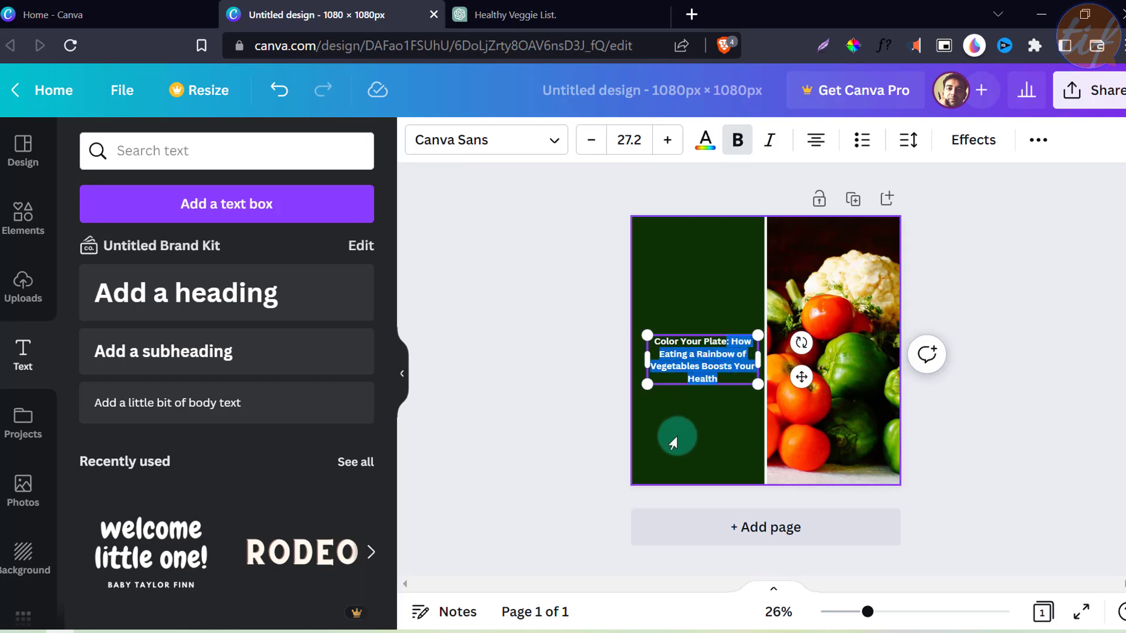
pyautogui.press('BackSpace')
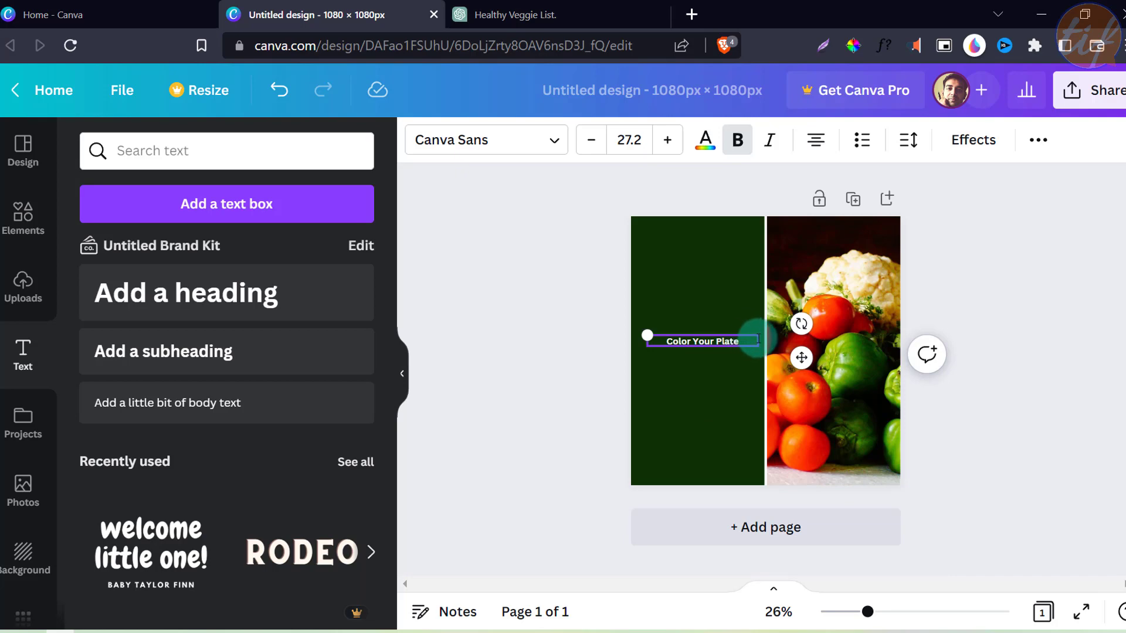
pyautogui.moveTo(759, 342); pyautogui.dragTo(726, 341)
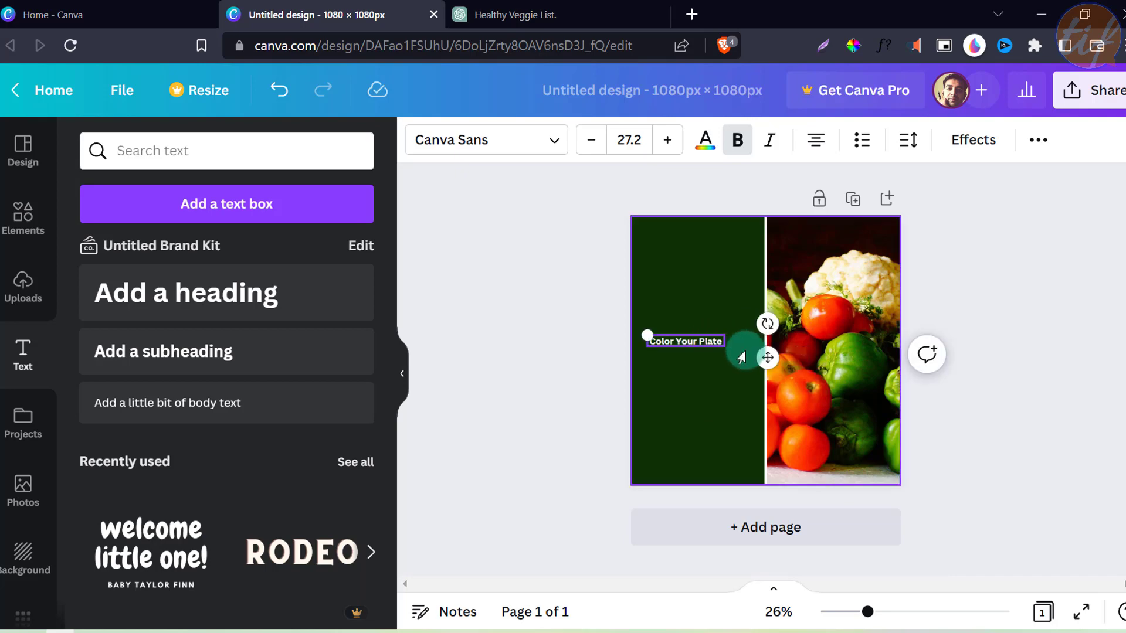
# Step: Enlarge the "Color Your Plate" heading to font size 43.4, place it near the top of the green column and deselect it
pyautogui.moveTo(647, 335); pyautogui.dragTo(603, 321)
pyautogui.moveTo(762, 355); pyautogui.dragTo(795, 266)
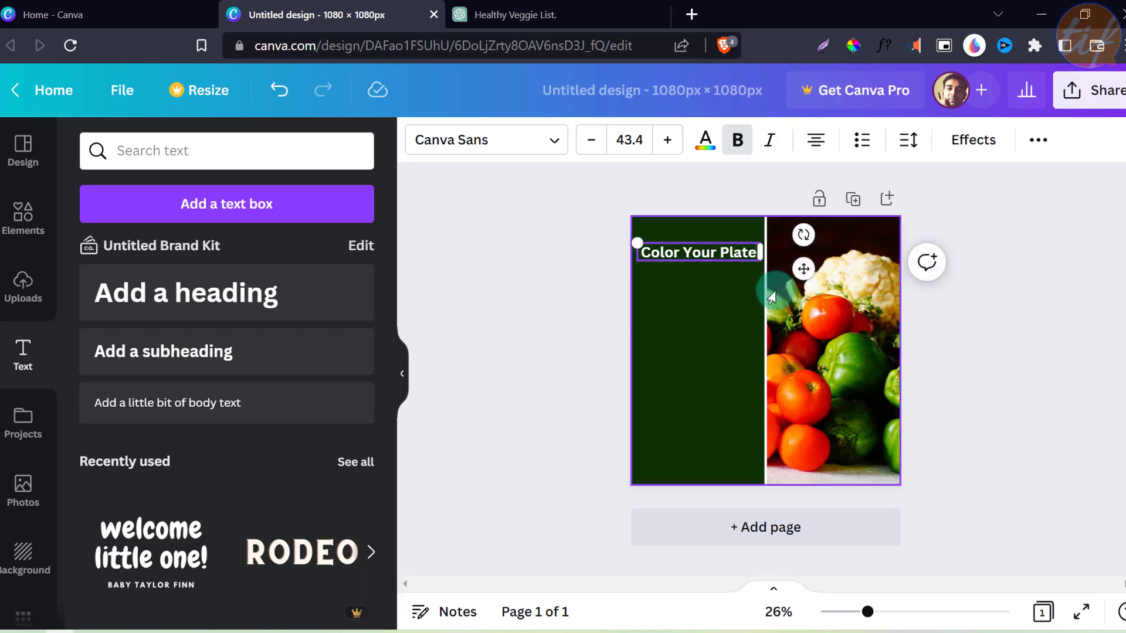
pyautogui.moveTo(807, 272)
pyautogui.mouseDown()
pyautogui.moveTo(844, 273)
pyautogui.moveTo(828, 277)
pyautogui.mouseUp()
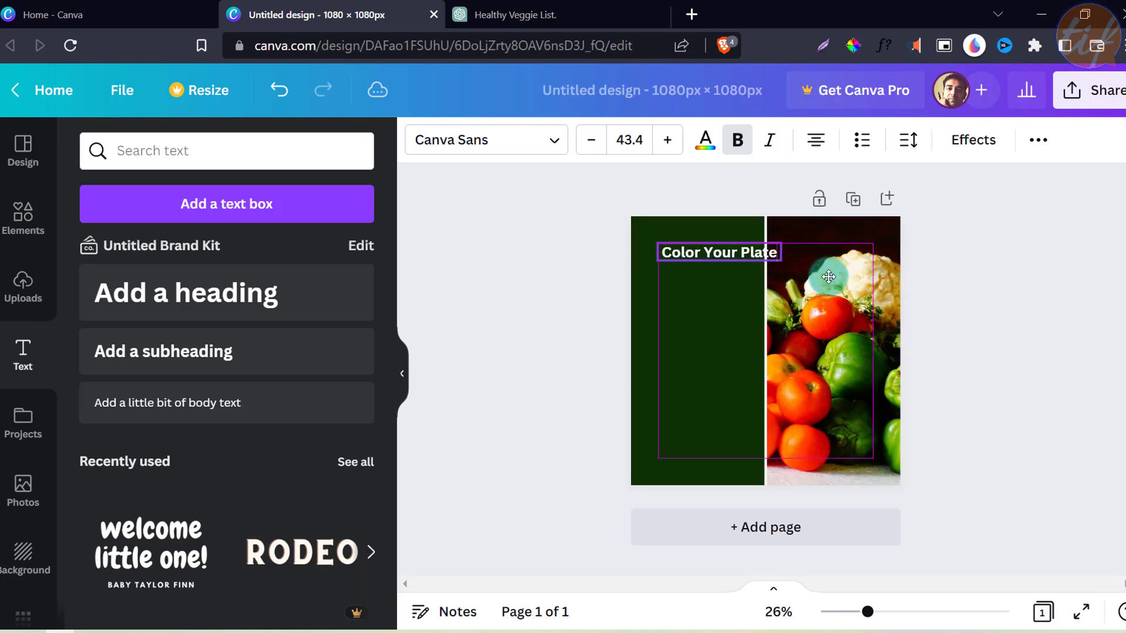
pyautogui.moveTo(828, 277)
pyautogui.mouseDown()
pyautogui.moveTo(867, 380)
pyautogui.moveTo(838, 359)
pyautogui.moveTo(821, 310)
pyautogui.moveTo(831, 277)
pyautogui.mouseUp()
pyautogui.moveTo(829, 277); pyautogui.dragTo(817, 266)
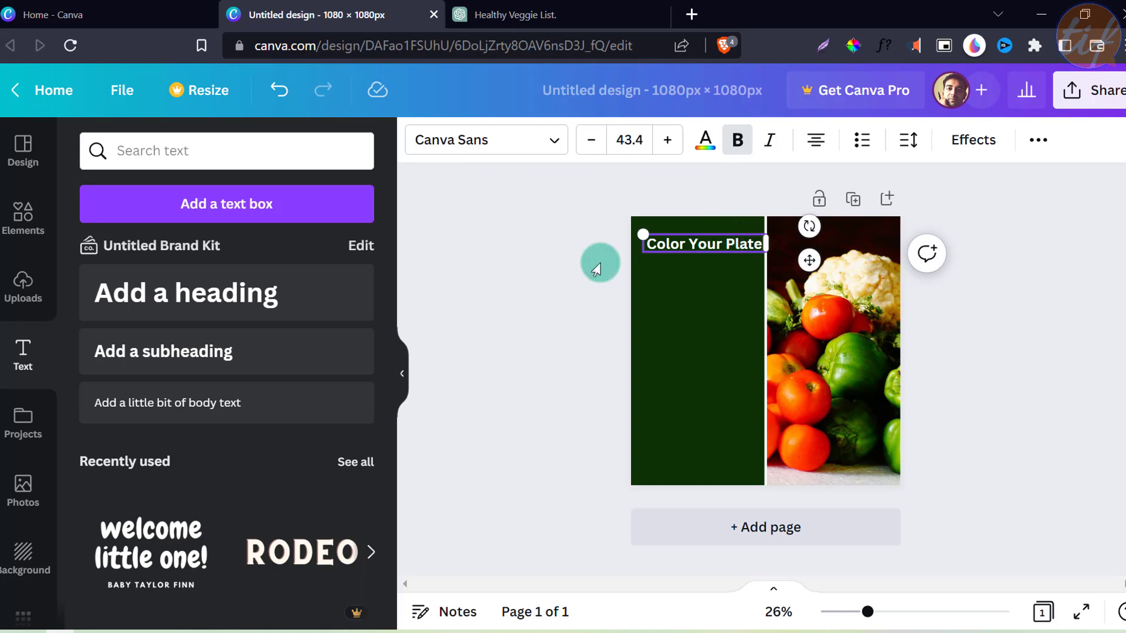
pyautogui.moveTo(809, 263); pyautogui.dragTo(803, 264)
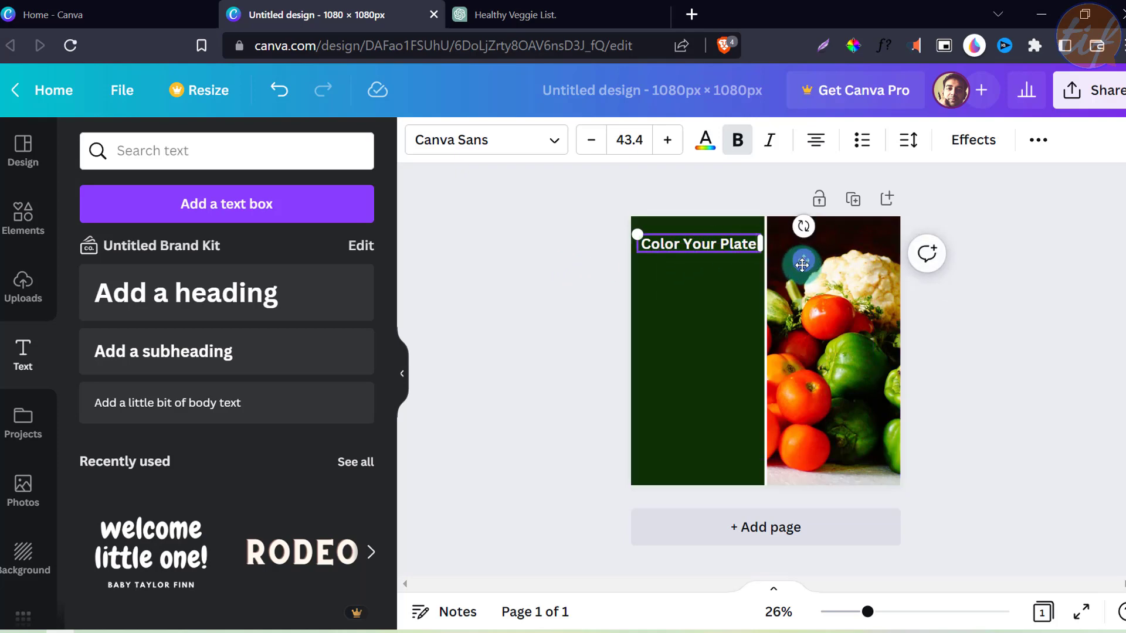
pyautogui.click(733, 315)
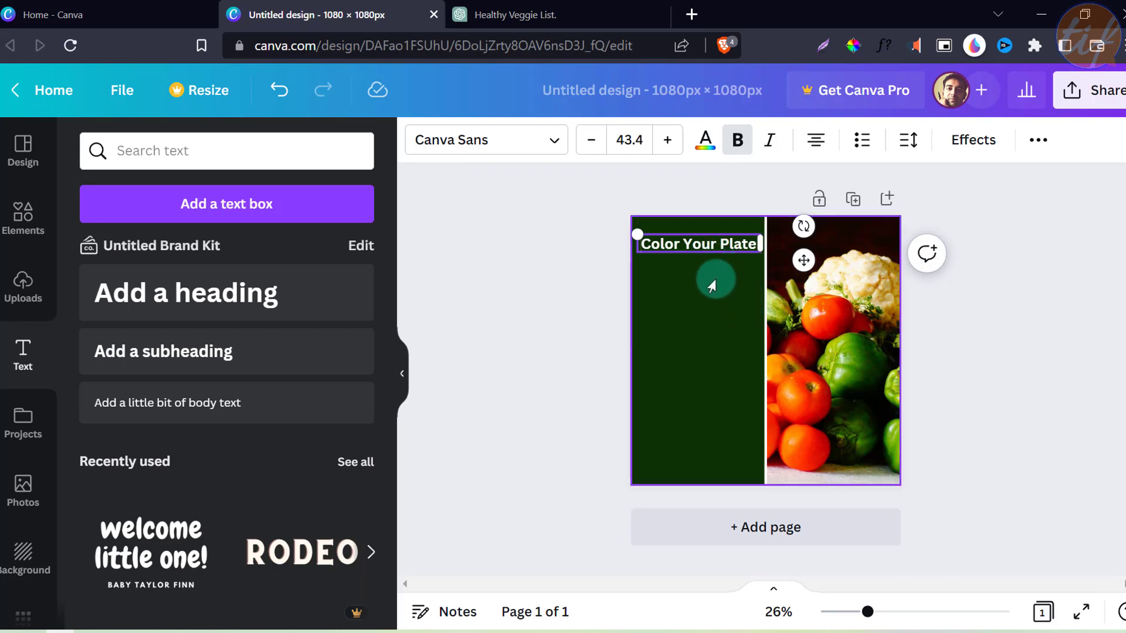
pyautogui.click(614, 274)
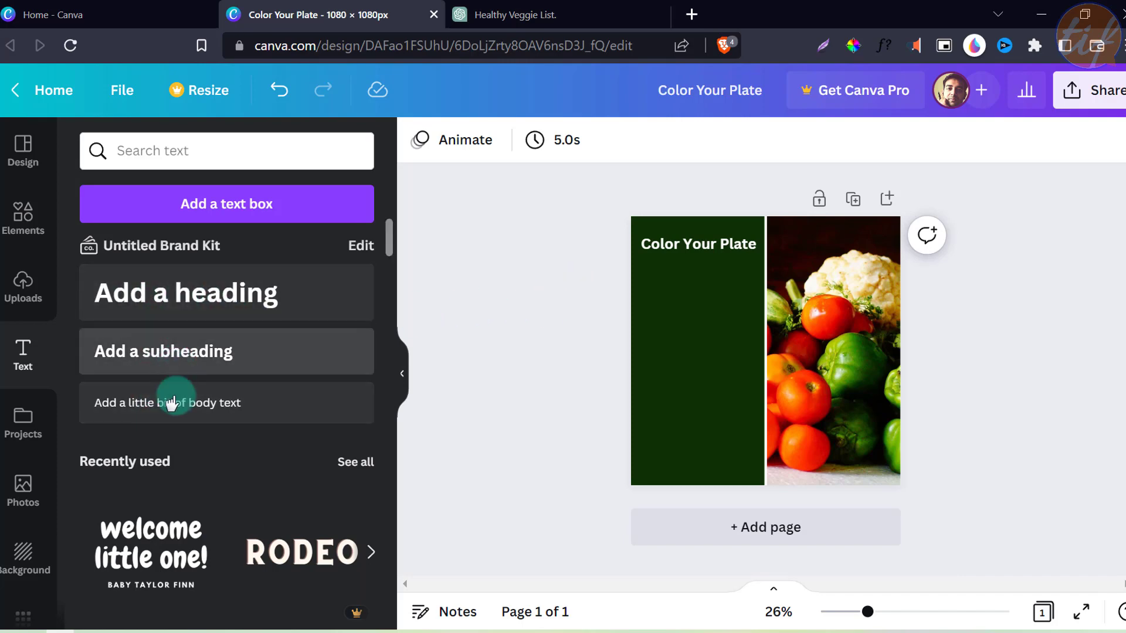
# Step: Add the subheading "How Eating a Rainbow of Vegetables Boosts Your Health" without the leading colon, and narrow its box to the green column
pyautogui.click(173, 355)
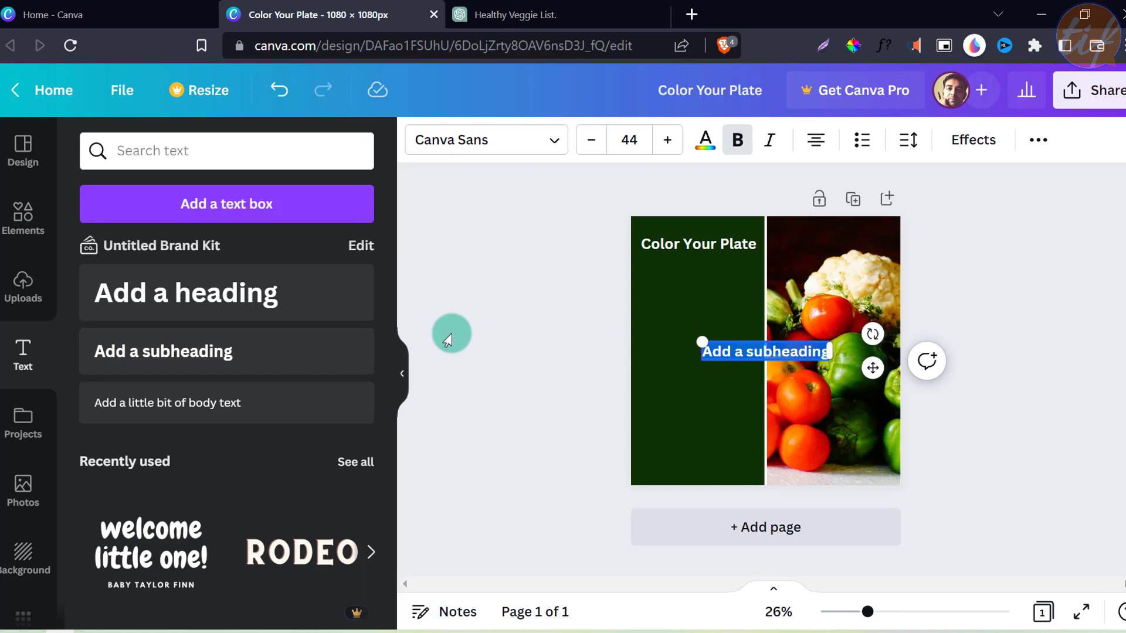
pyautogui.write(': How Eating a Rainbow of Vegetables Boosts Your Health')
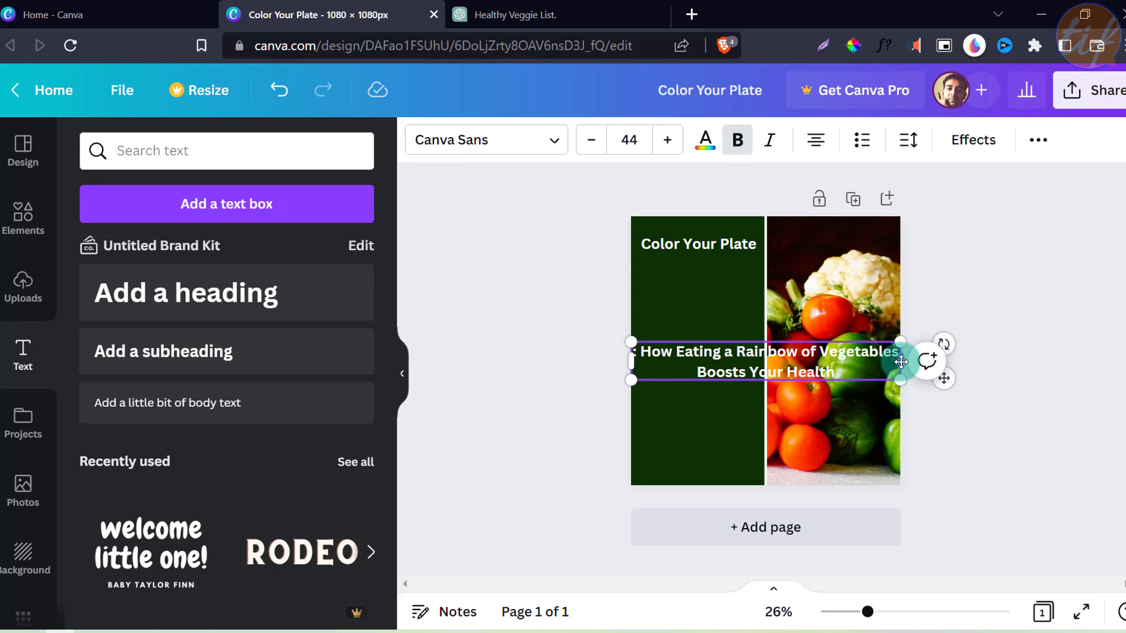
pyautogui.moveTo(901, 362); pyautogui.dragTo(750, 368)
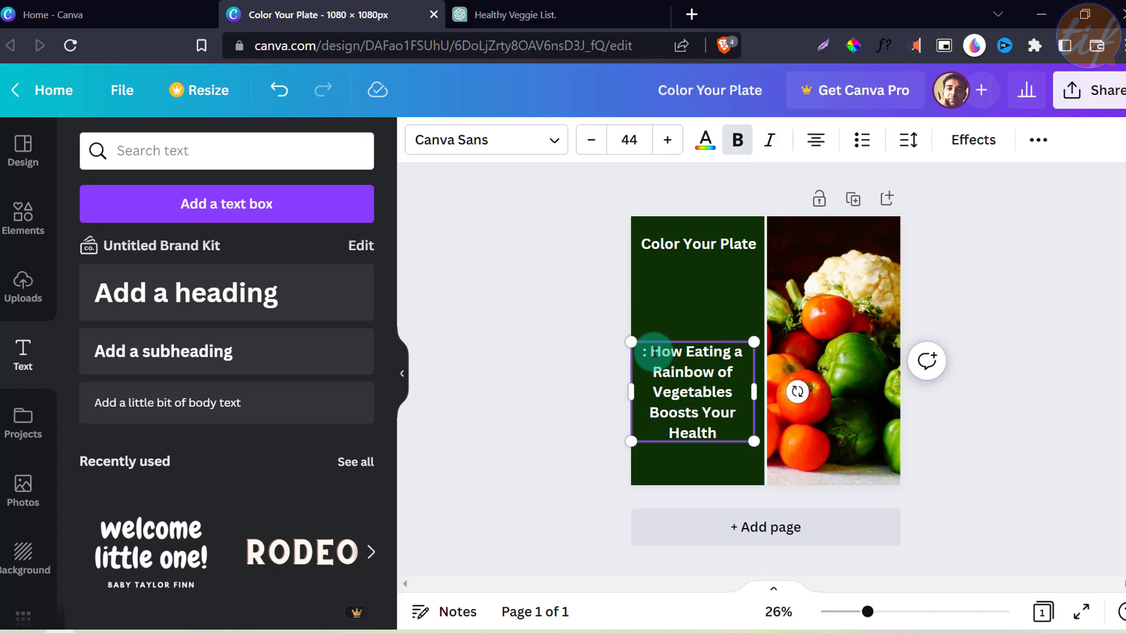
pyautogui.press('BackSpace')
pyautogui.click(122, 91)
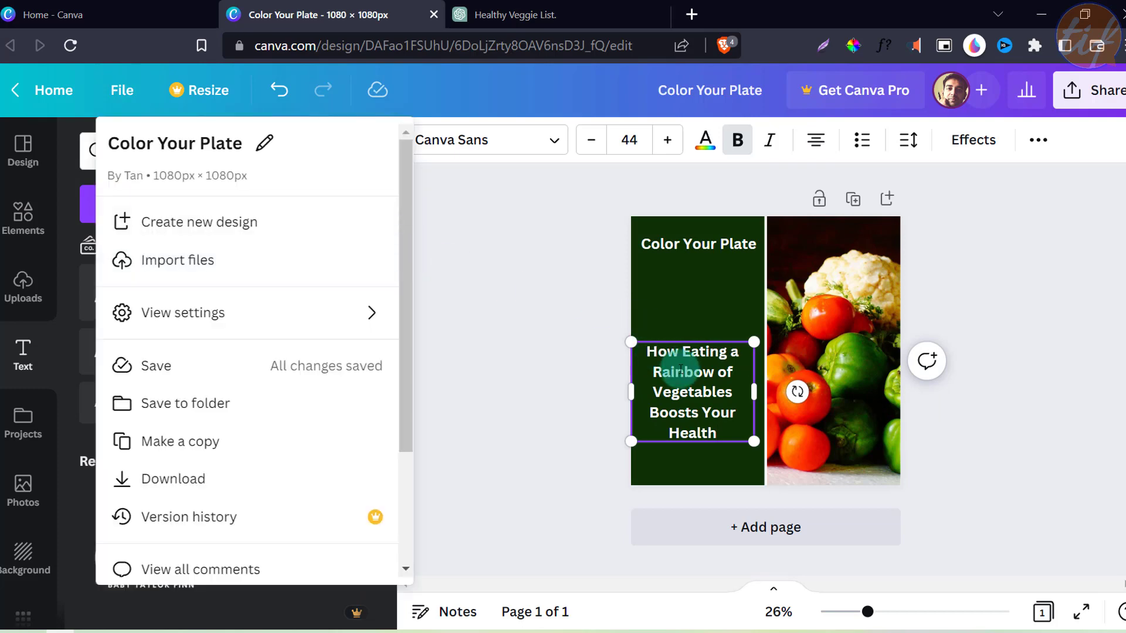
pyautogui.click(681, 370)
pyautogui.rightClick(681, 370)
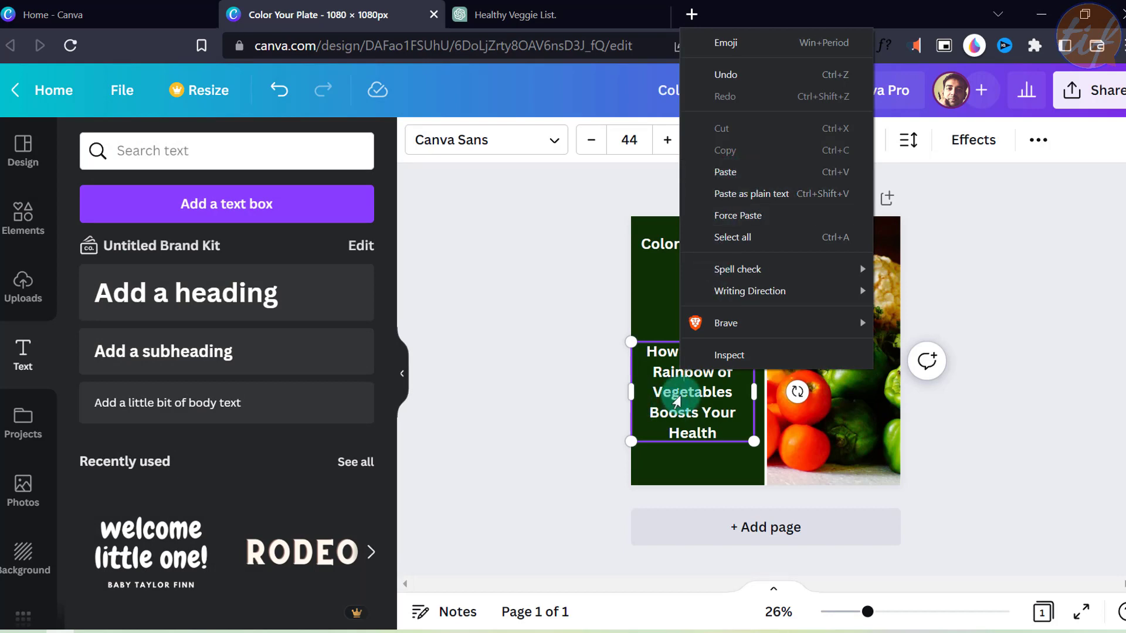
pyautogui.click(682, 390)
# Step: Scale the subheading to font size 36.7, move it directly beneath "Color Your Plate" and deselect it
pyautogui.moveTo(632, 342); pyautogui.dragTo(653, 359)
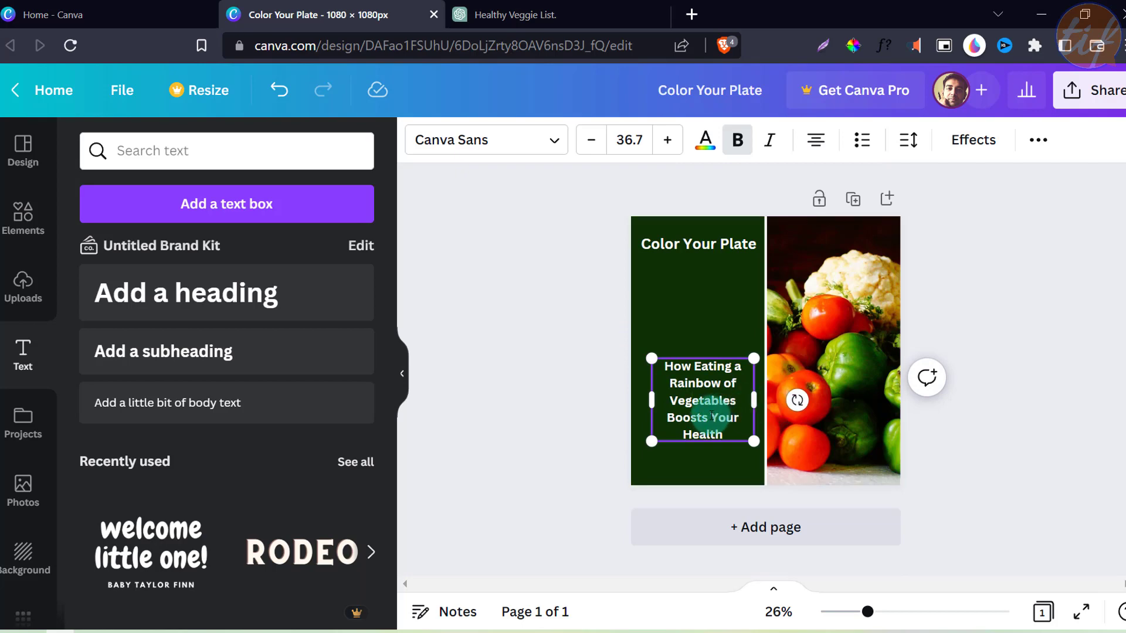
pyautogui.moveTo(698, 357); pyautogui.dragTo(697, 267)
pyautogui.click(554, 321)
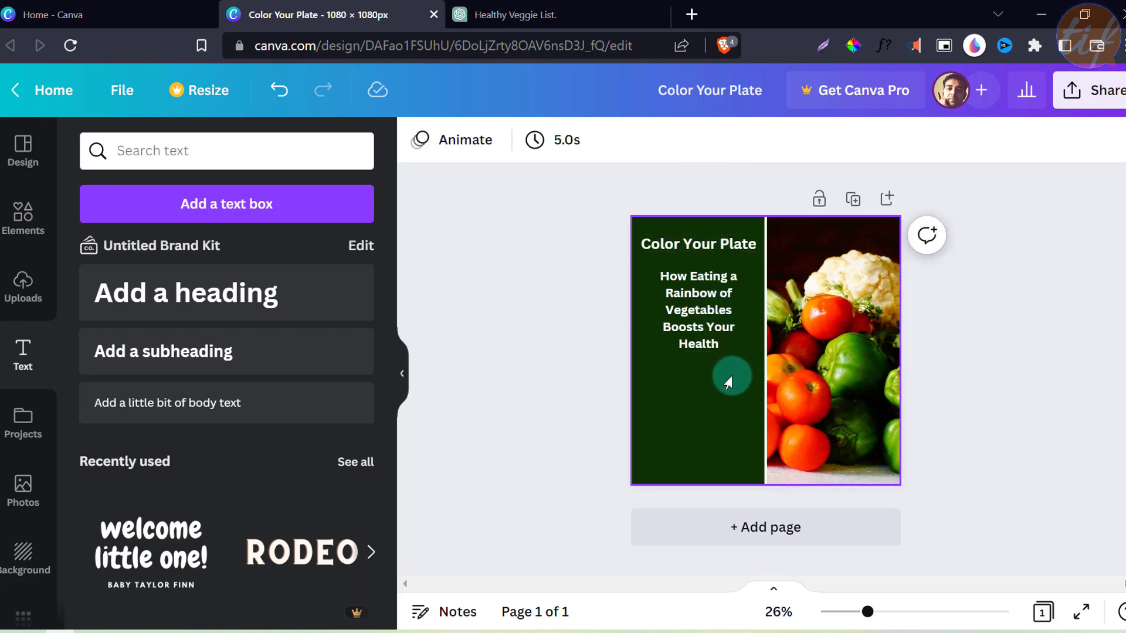
# Step: Reduce the subheading to font size 19.9 on two lines, move it closer beneath the heading and deselect it
pyautogui.click(694, 322)
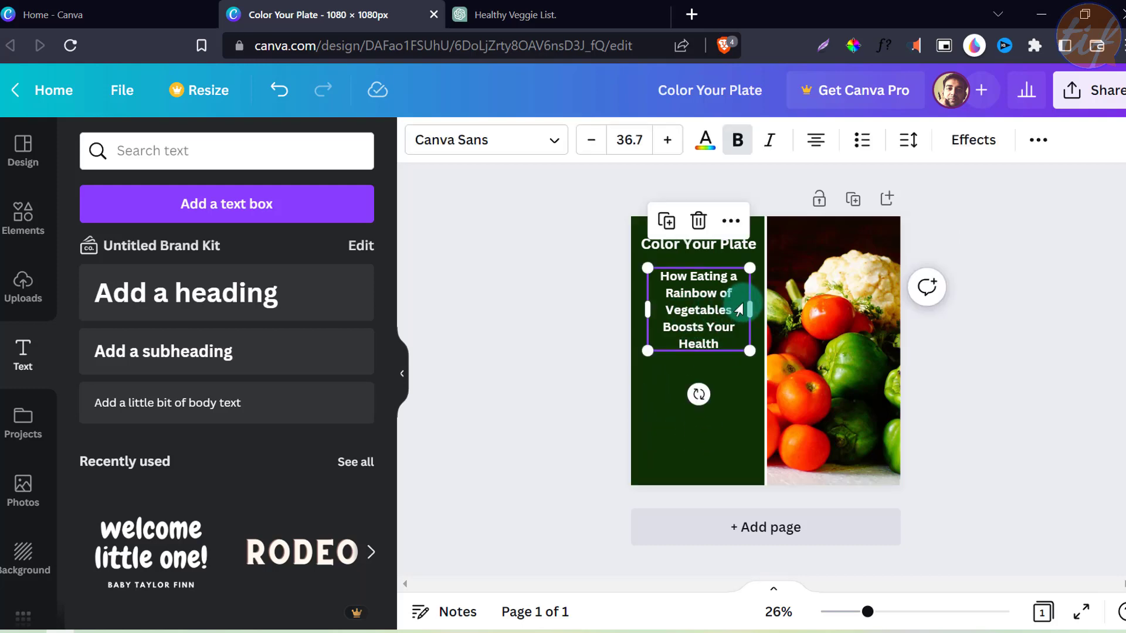
pyautogui.moveTo(751, 307); pyautogui.dragTo(752, 283)
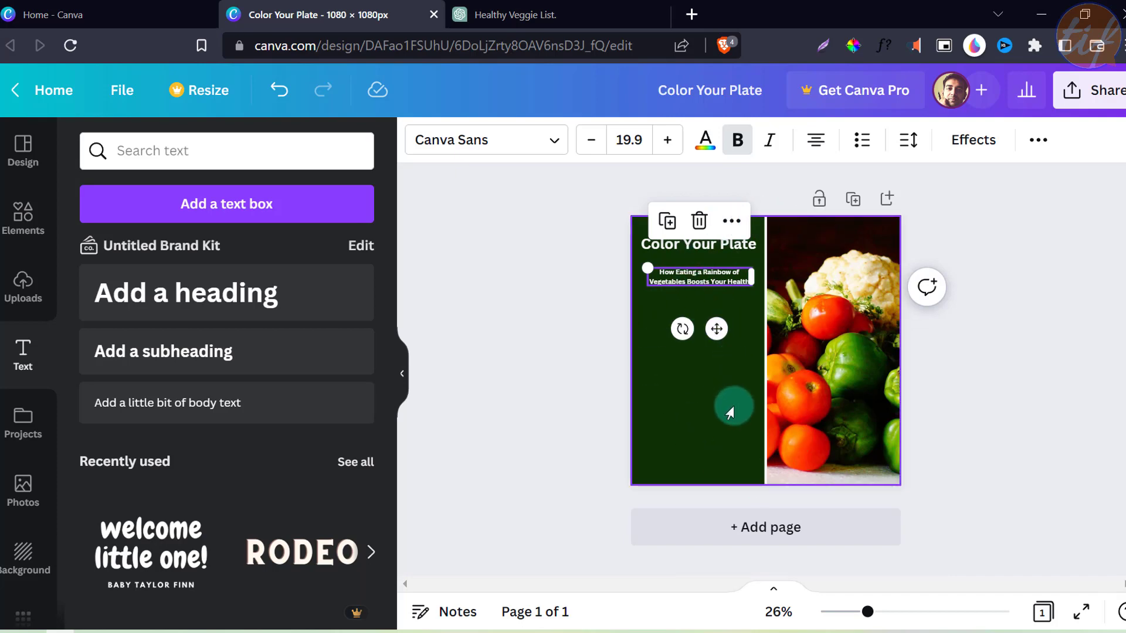
pyautogui.moveTo(716, 330); pyautogui.dragTo(715, 319)
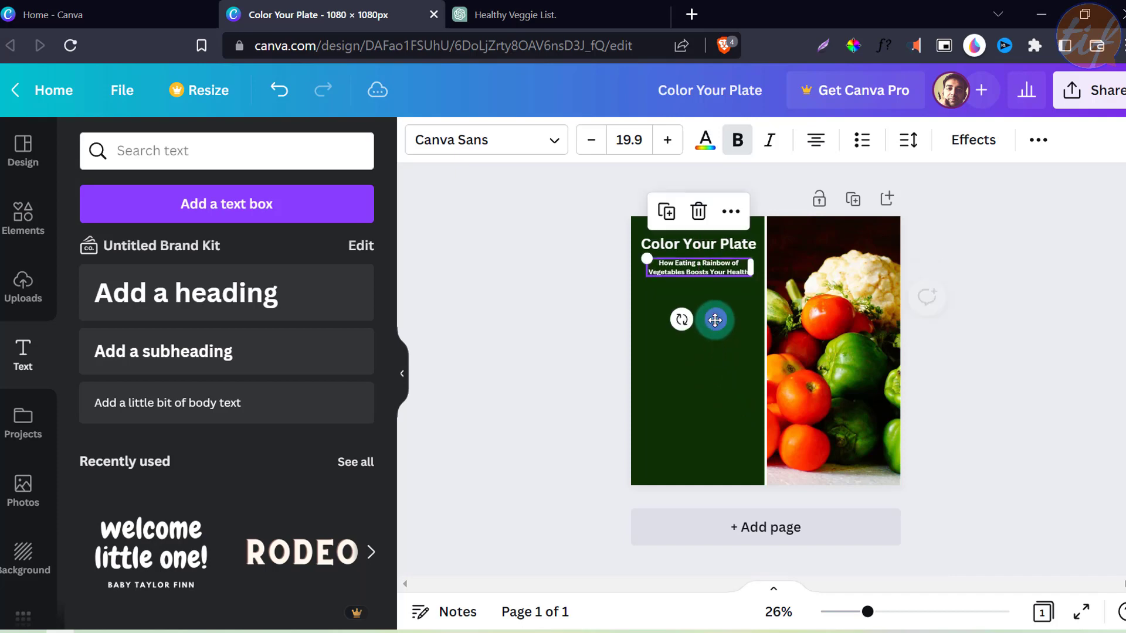
pyautogui.click(678, 274)
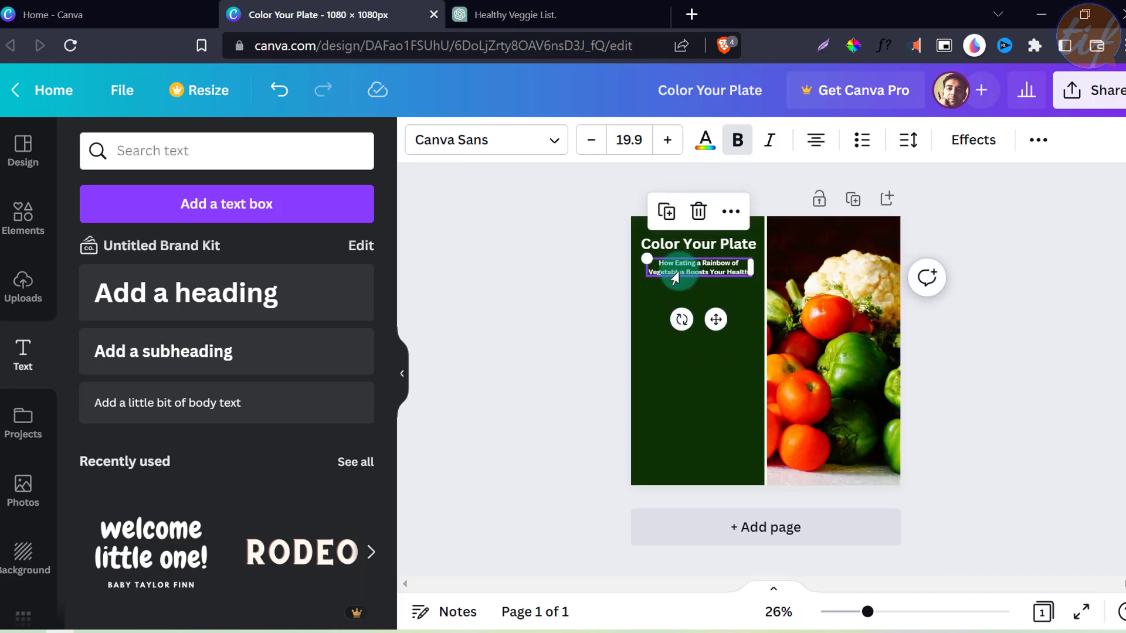
pyautogui.click(596, 279)
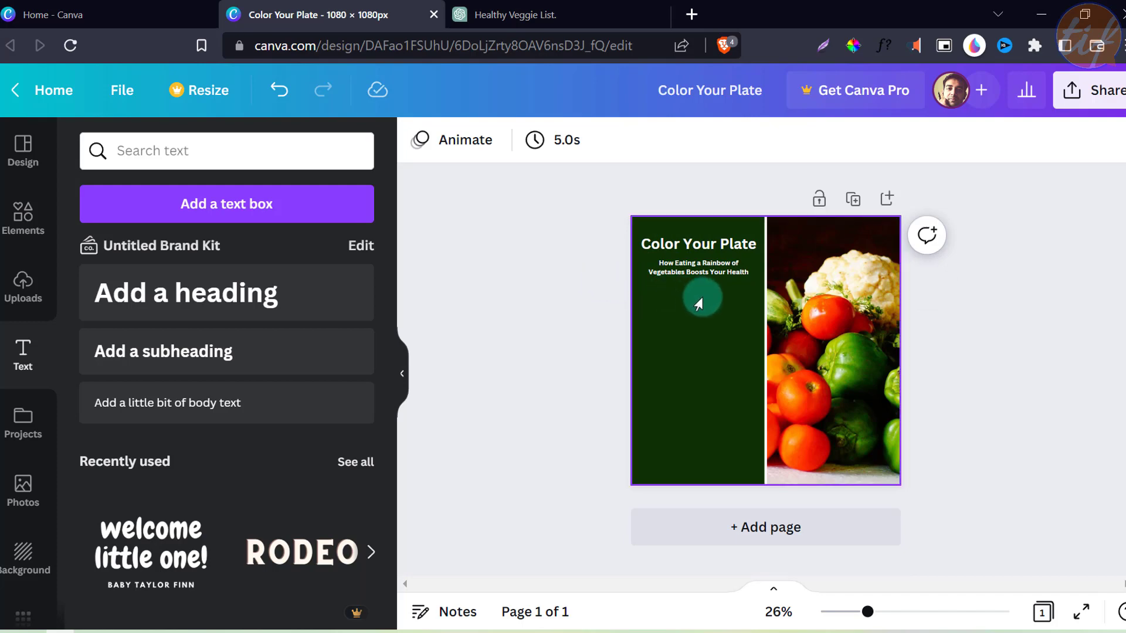
# Step: Rewrap the subheading onto three lines, scale it to font size 34.1 to fill the green column's width, and deselect it
pyautogui.click(695, 275)
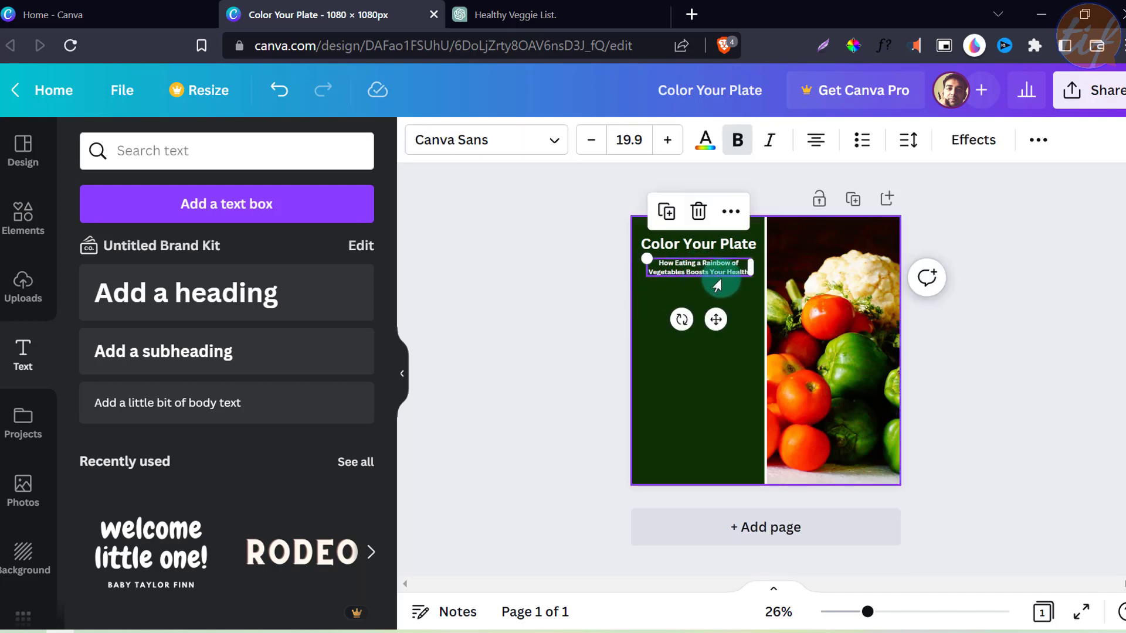
pyautogui.moveTo(752, 269); pyautogui.dragTo(711, 288)
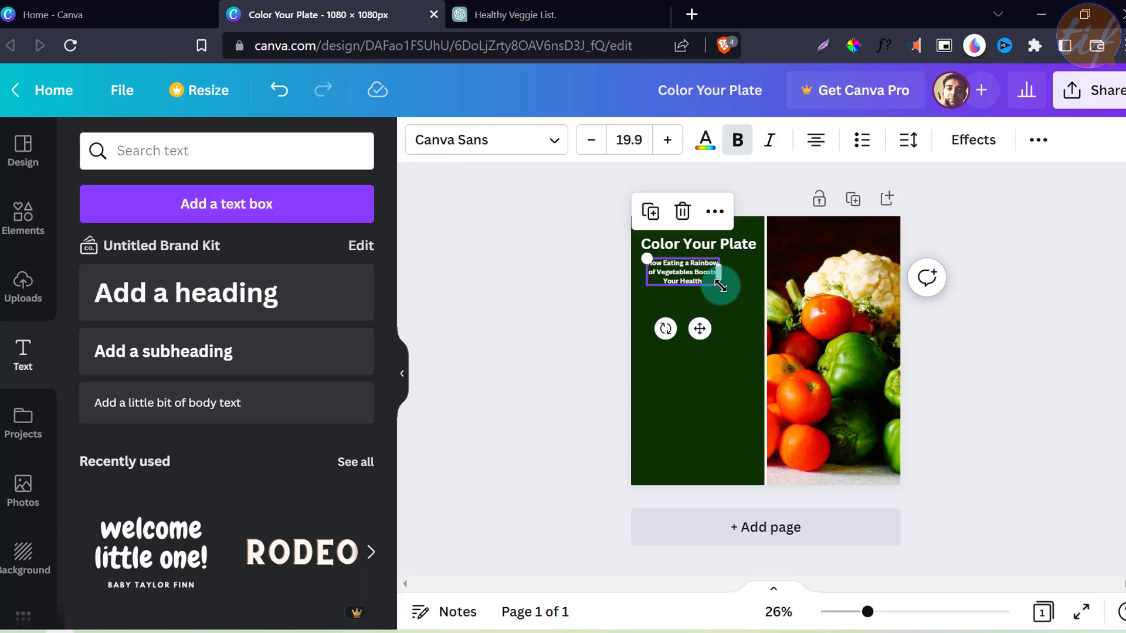
pyautogui.moveTo(721, 287); pyautogui.dragTo(760, 300)
pyautogui.moveTo(648, 300)
pyautogui.mouseDown()
pyautogui.moveTo(616, 301)
pyautogui.moveTo(638, 304)
pyautogui.mouseUp()
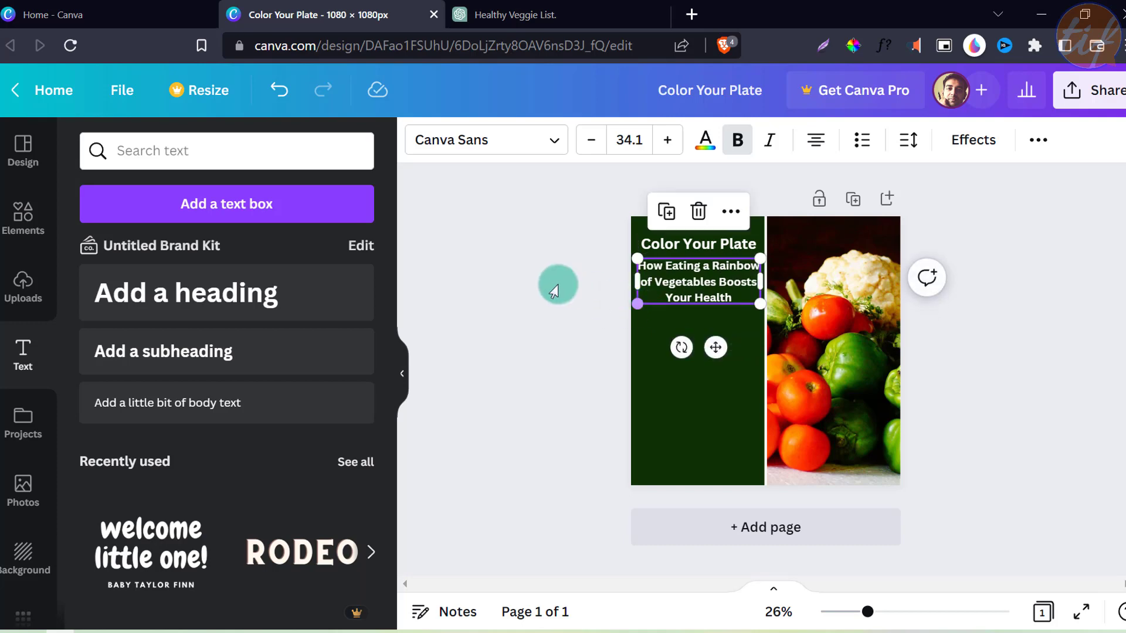
pyautogui.click(555, 291)
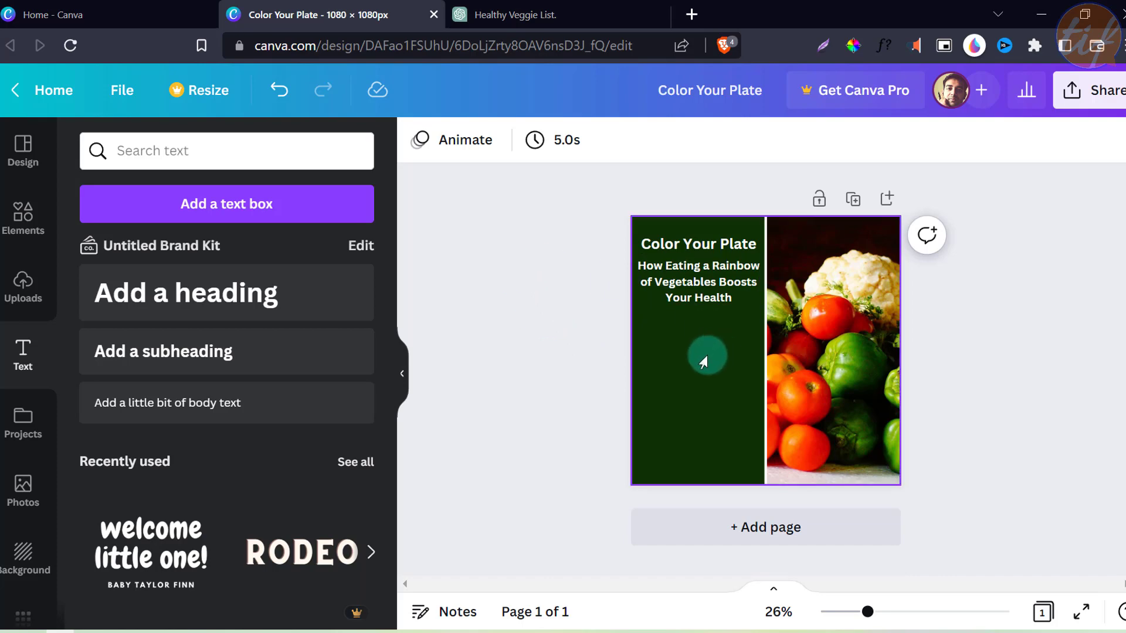
# Step: Switch to ChatGPT and draft the prompt: Write a small description for the title "Color Your Plate: How Eating a Rainbow of Vegetables Boosts Your Health"
pyautogui.click(555, 16)
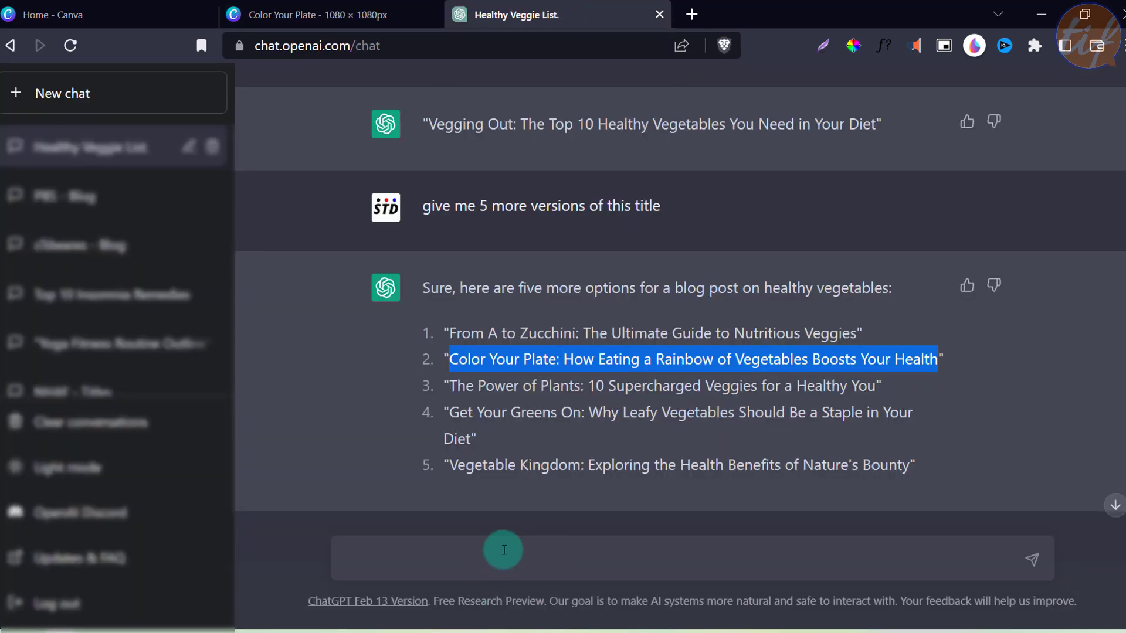
pyautogui.click(504, 550)
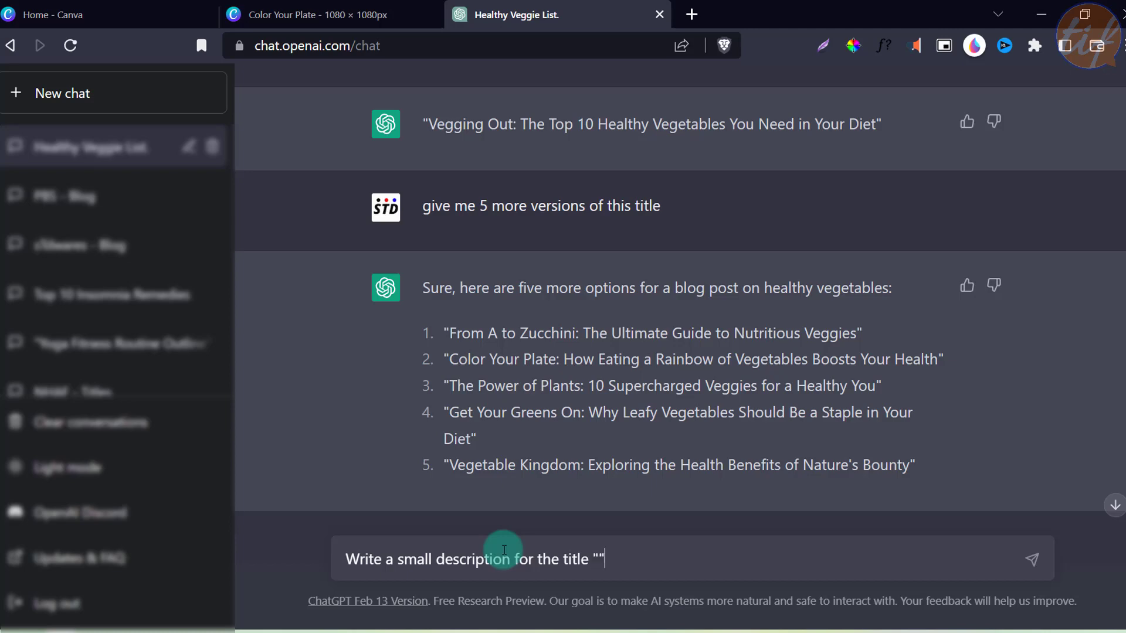
pyautogui.moveTo(940, 361)
pyautogui.mouseDown()
pyautogui.moveTo(382, 360)
pyautogui.moveTo(465, 356)
pyautogui.mouseUp()
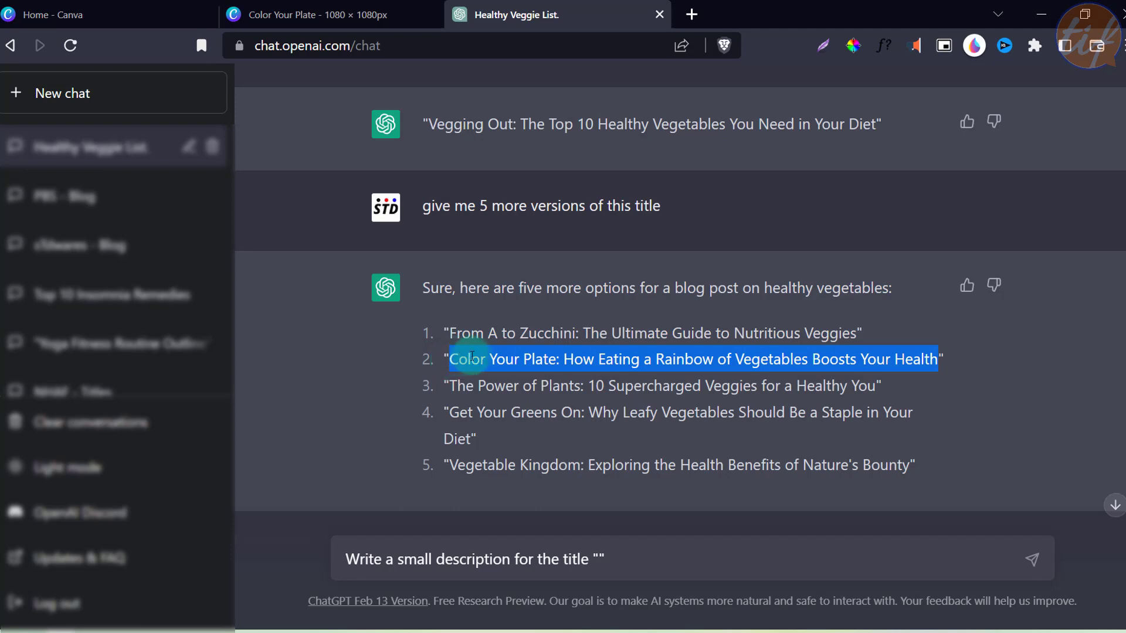
pyautogui.rightClick(465, 357)
pyautogui.click(496, 369)
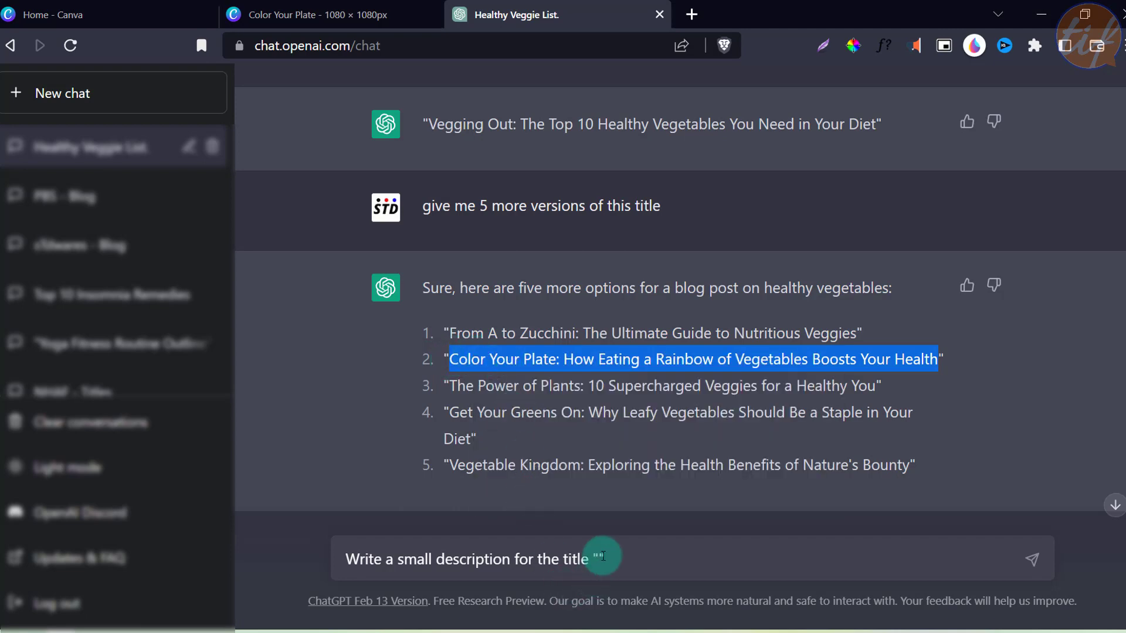
pyautogui.click(603, 556)
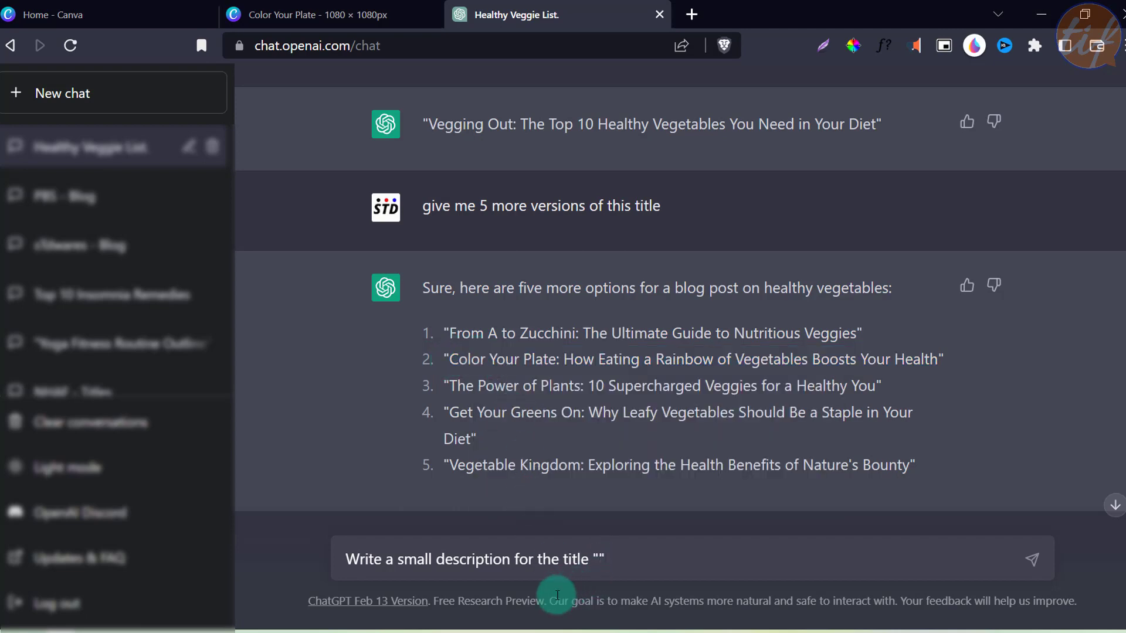
pyautogui.hotkey('ctrl', 'v')
# Step: Refine the prompt to ask for a "small catchy description in one line" and submit it
pyautogui.press('Up')
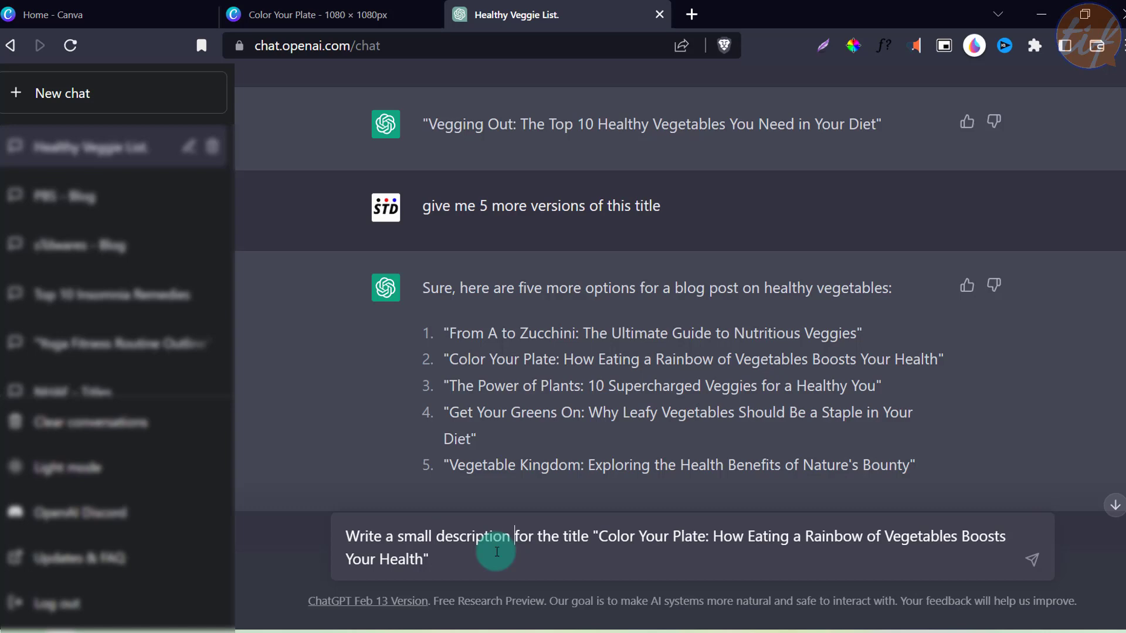
pyautogui.write('inb one lin')
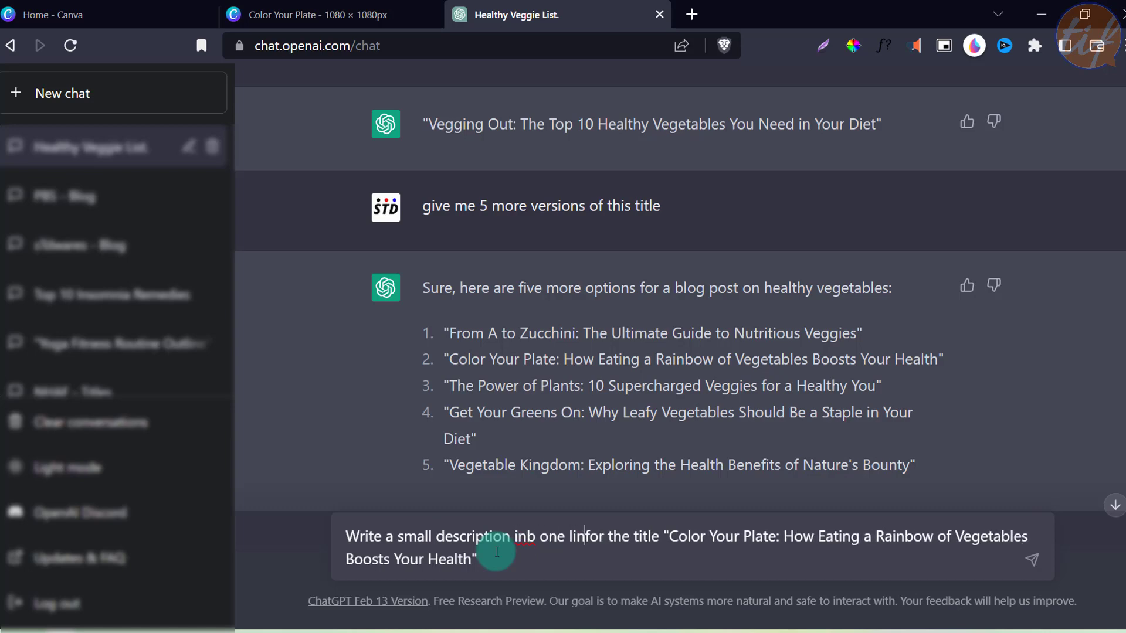
pyautogui.write('e')
pyautogui.press('BackSpace')
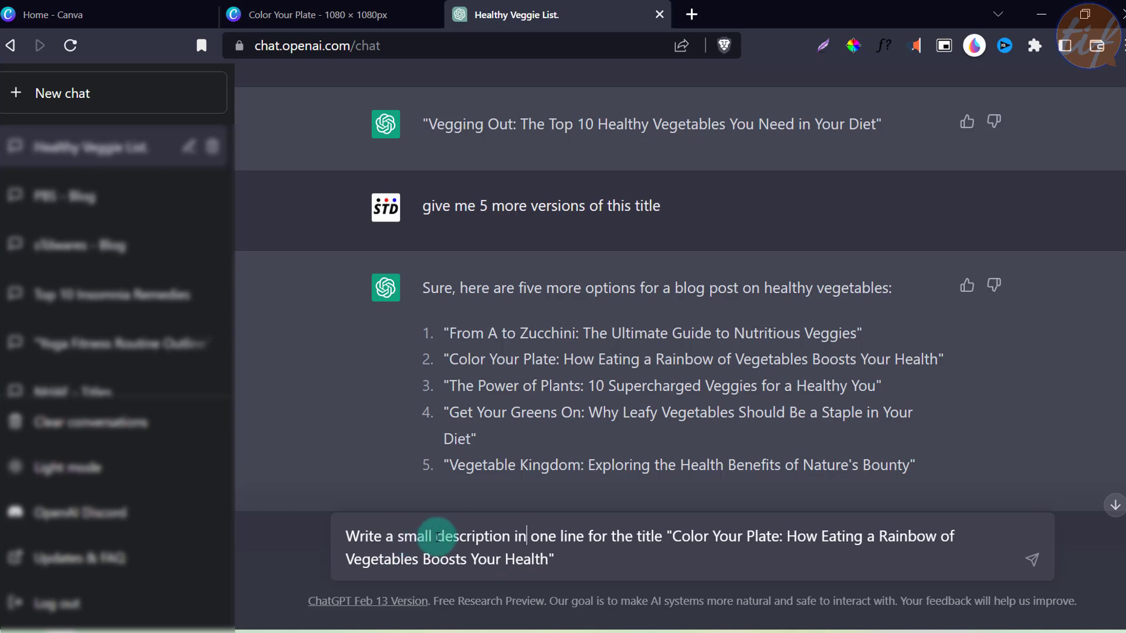
pyautogui.write('catchy')
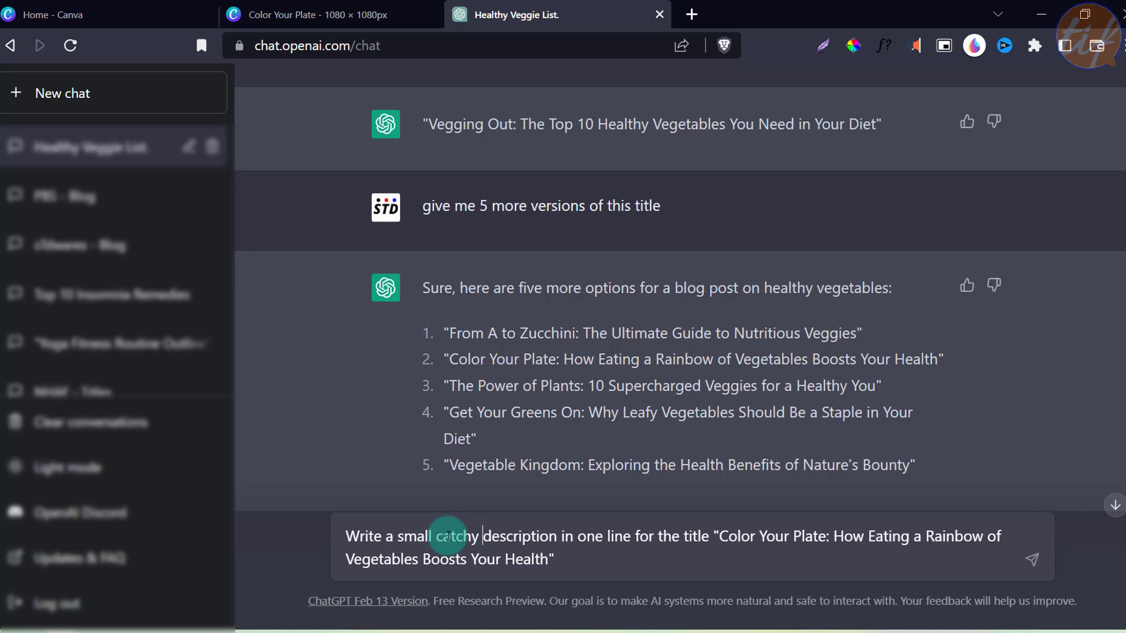
pyautogui.press('Return')
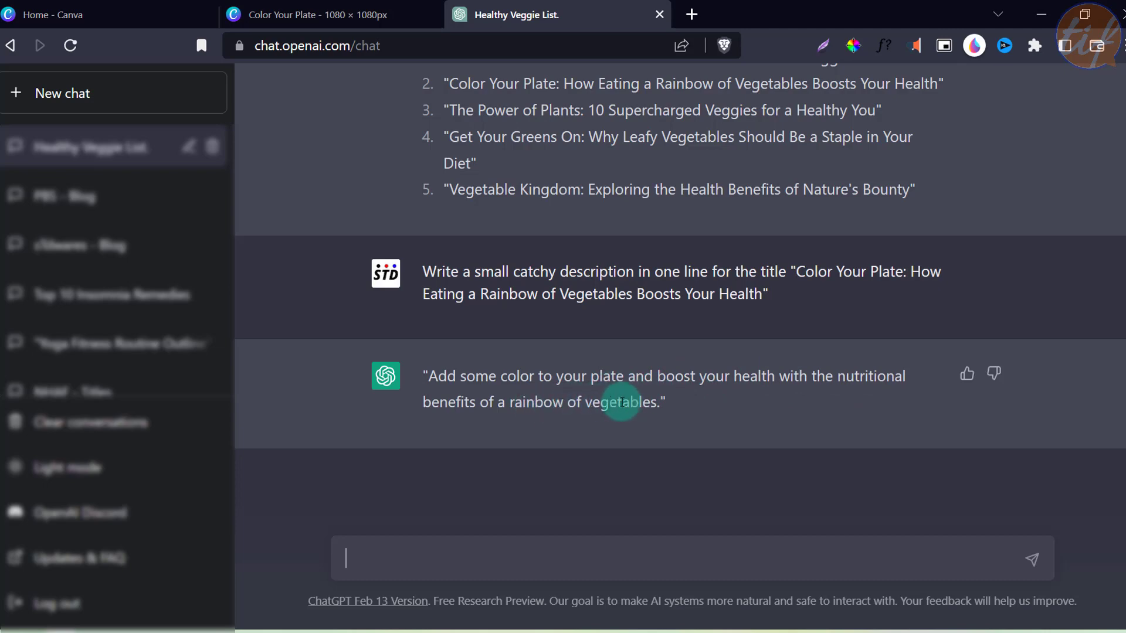
# Step: Copy ChatGPT's one-line description without its quotation marks and paste it into the Canva design as a new text
pyautogui.moveTo(660, 407); pyautogui.dragTo(434, 376)
pyautogui.hotkey('ctrl', 'c')
pyautogui.rightClick(485, 373)
pyautogui.click(528, 386)
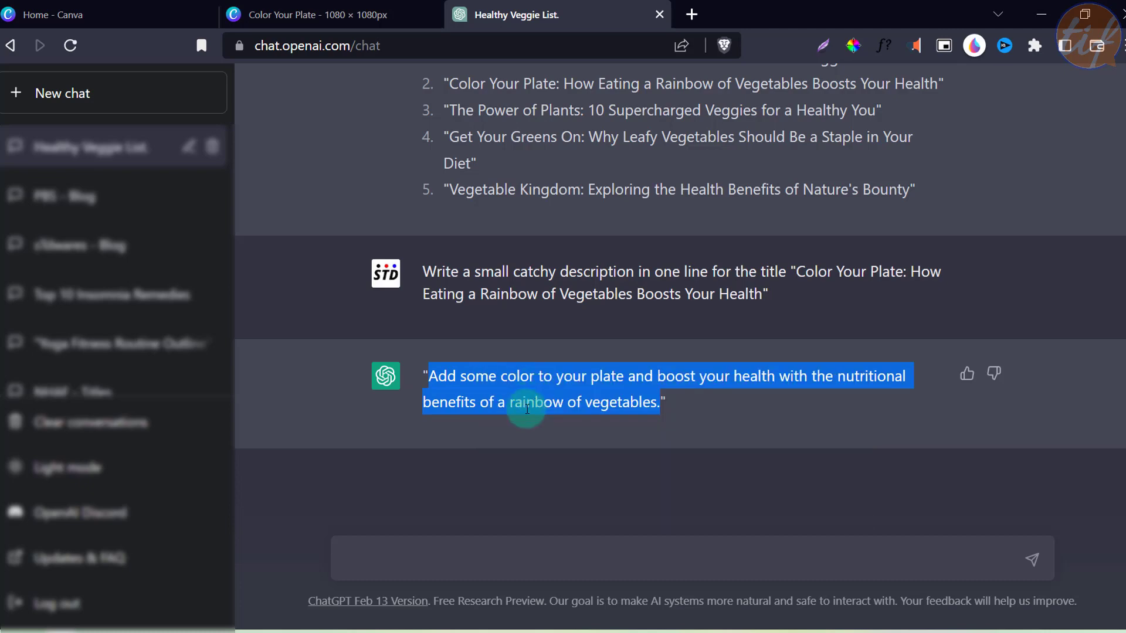
pyautogui.click(346, 15)
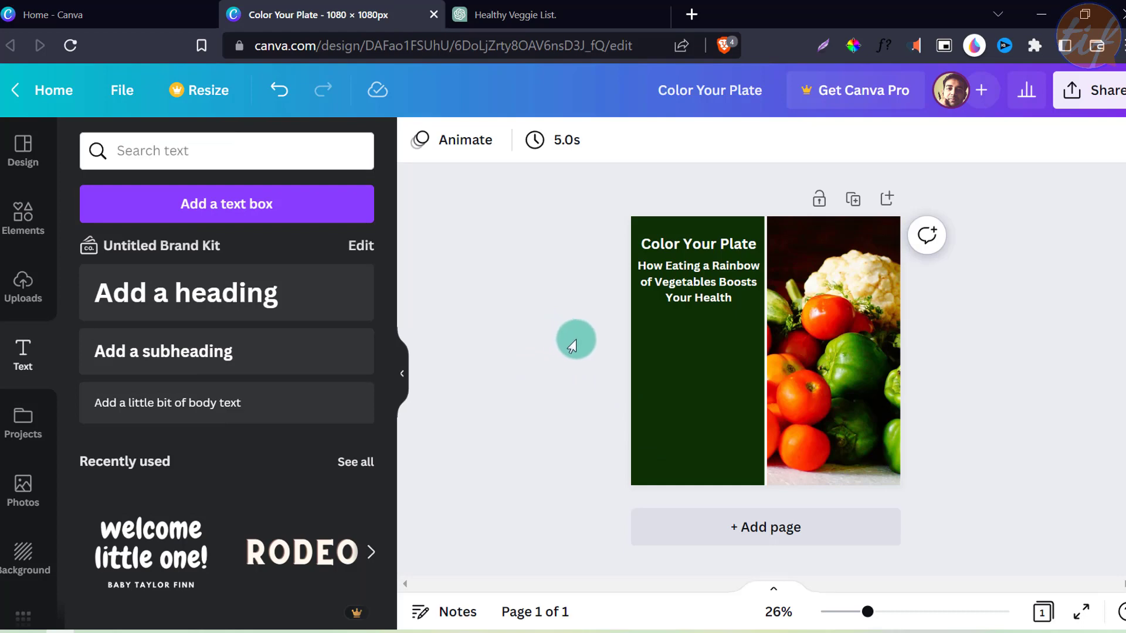
pyautogui.hotkey('ctrl', 'v')
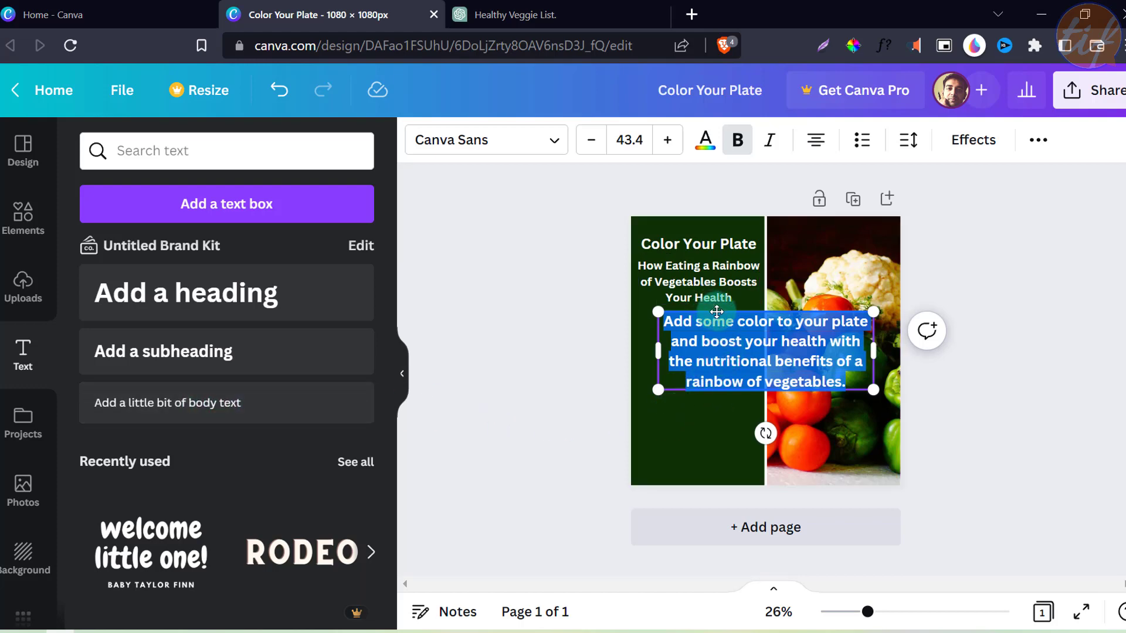
# Step: Move the description below the subheading, narrow its box, scale it to font size 35.7 to fit the green column, and deselect it
pyautogui.moveTo(717, 311); pyautogui.dragTo(699, 337)
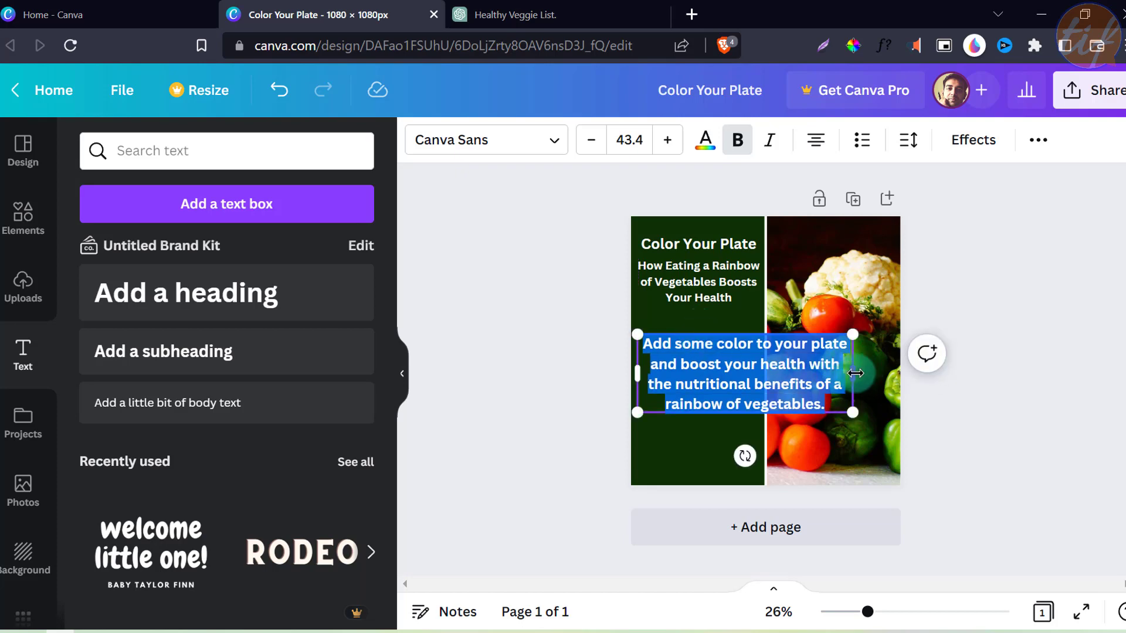
pyautogui.moveTo(855, 372); pyautogui.dragTo(788, 376)
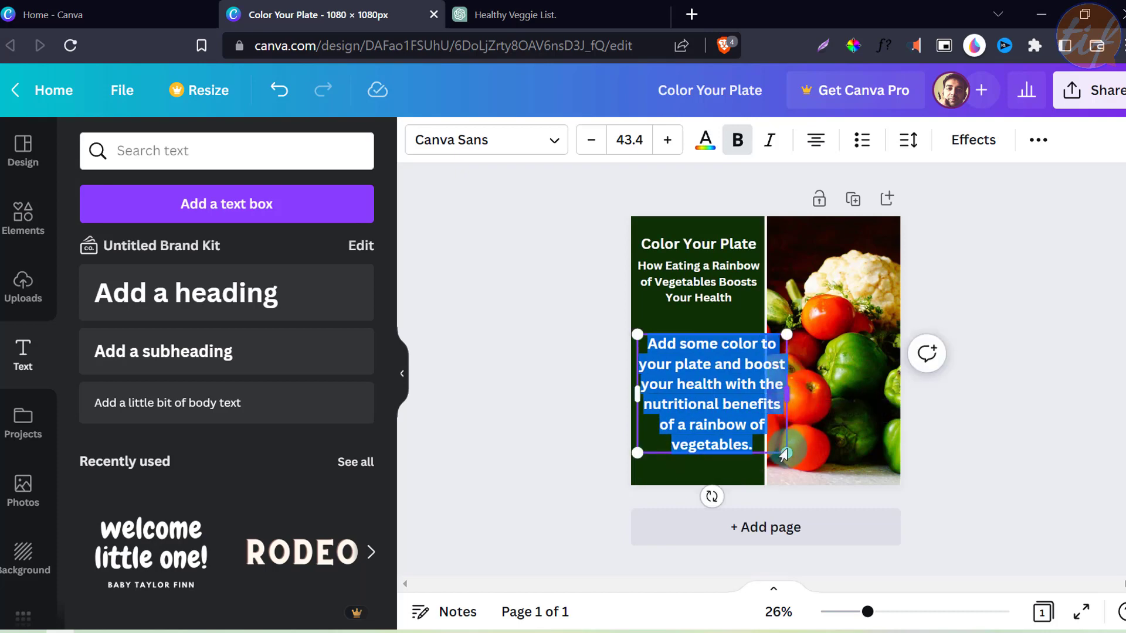
pyautogui.moveTo(787, 453); pyautogui.dragTo(752, 429)
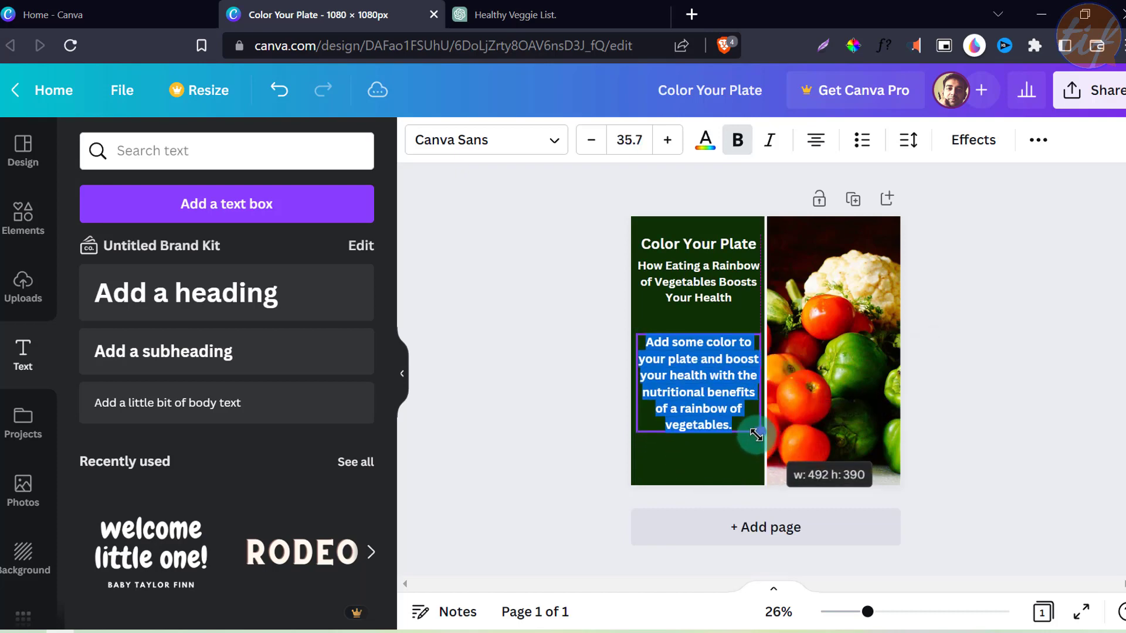
pyautogui.click(564, 345)
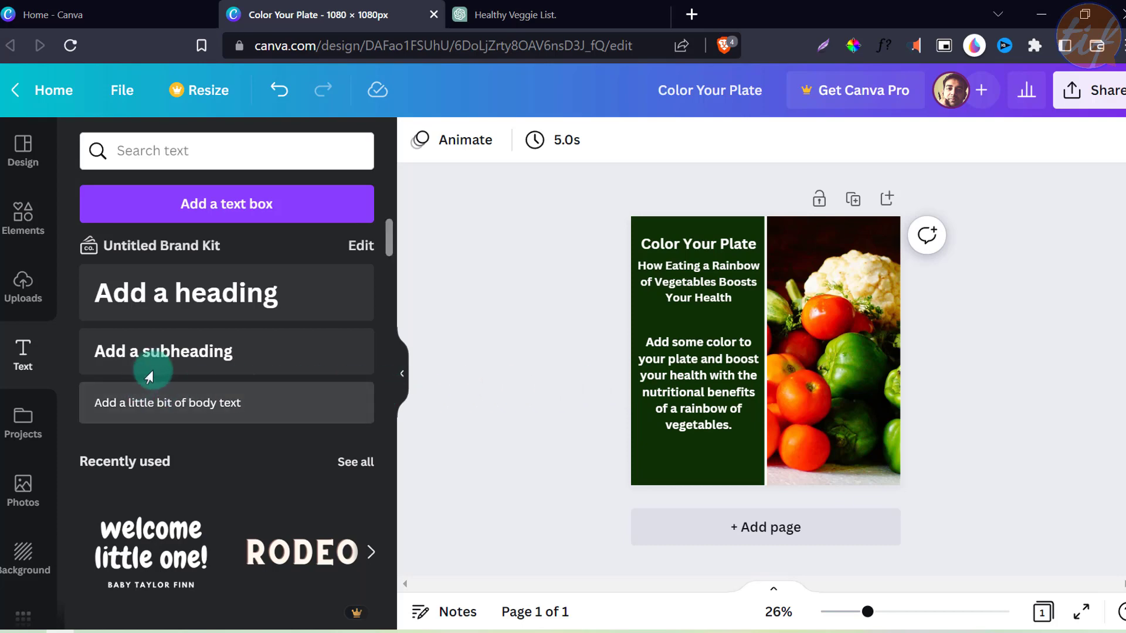
# Step: Add a subheading text at the bottom of the green column reading "Naturally Healthy and Fit"
pyautogui.click(156, 352)
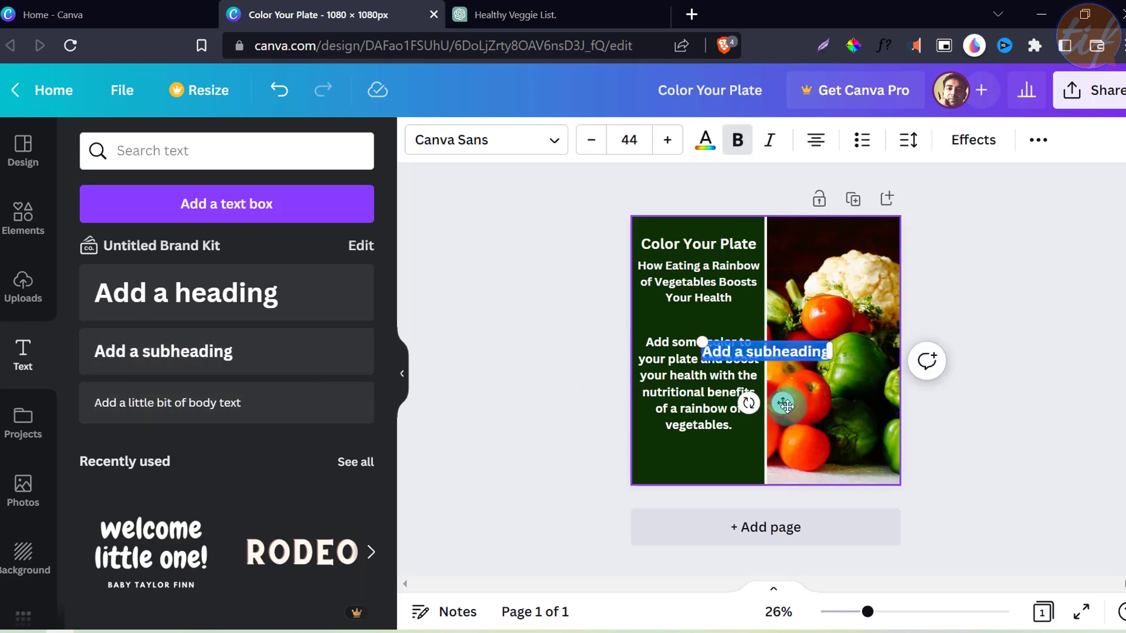
pyautogui.moveTo(783, 403); pyautogui.dragTo(718, 512)
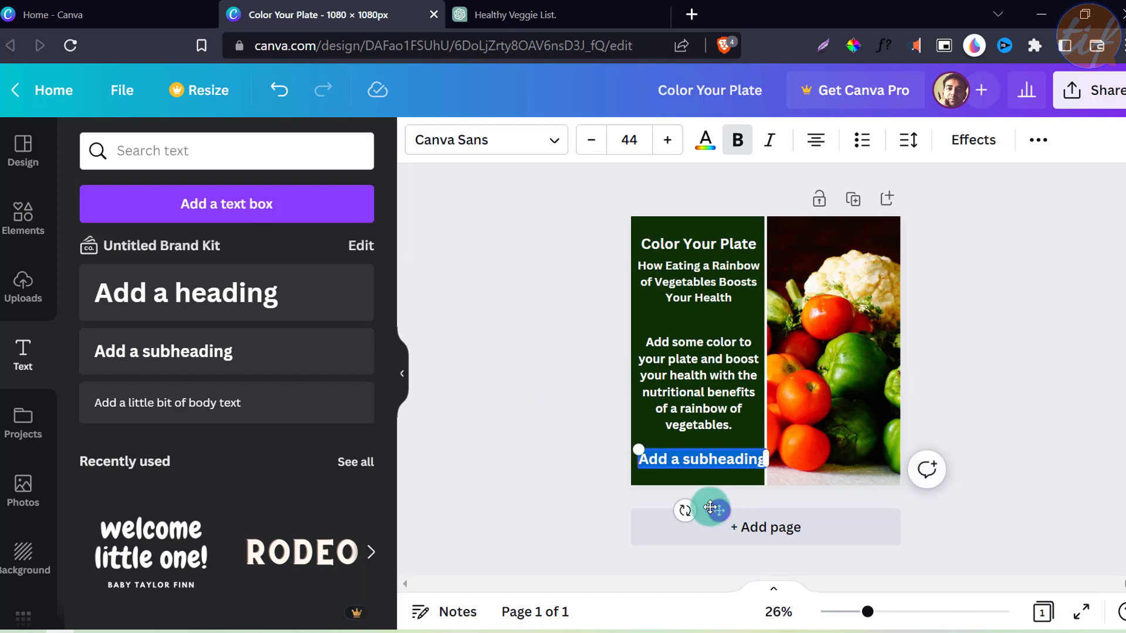
pyautogui.click(695, 454)
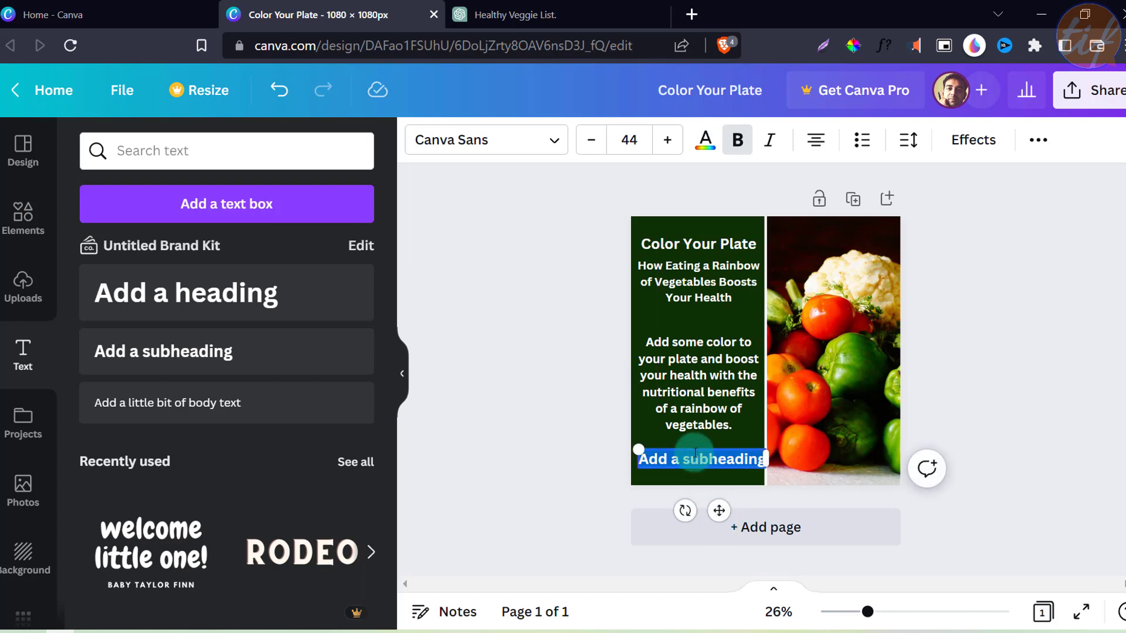
pyautogui.write('Natura')
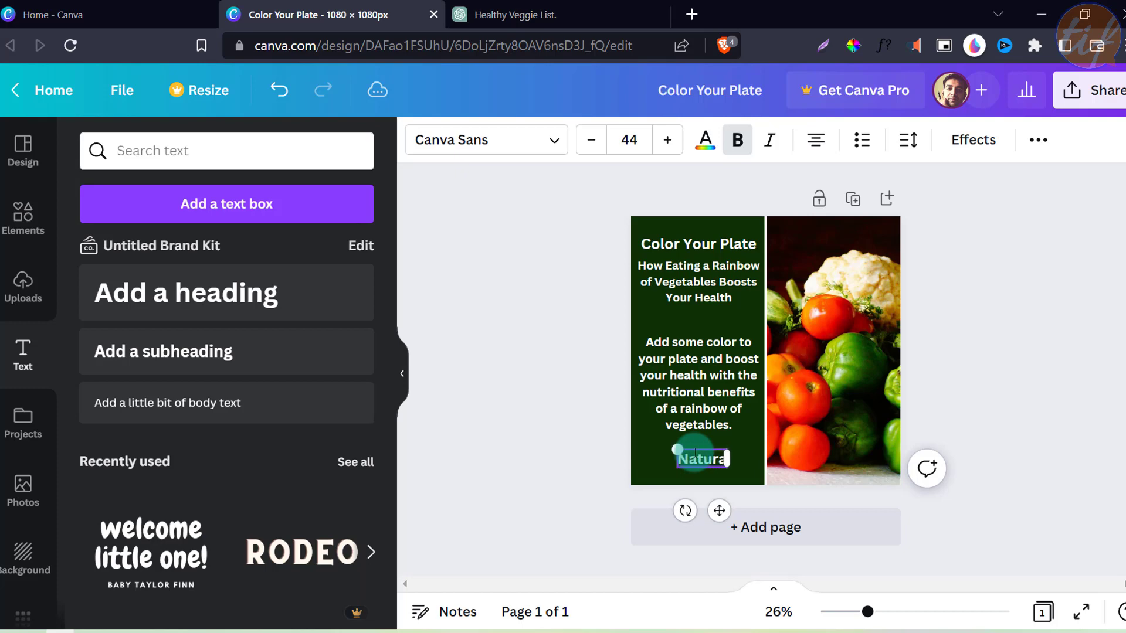
pyautogui.write('lly Health')
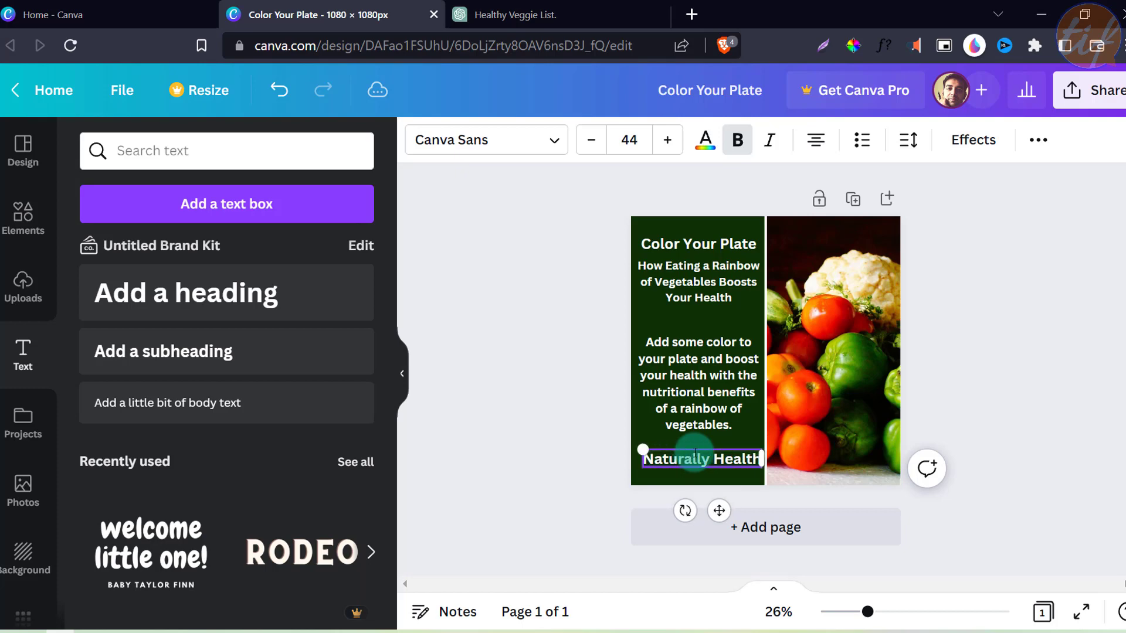
pyautogui.write('y and Fit')
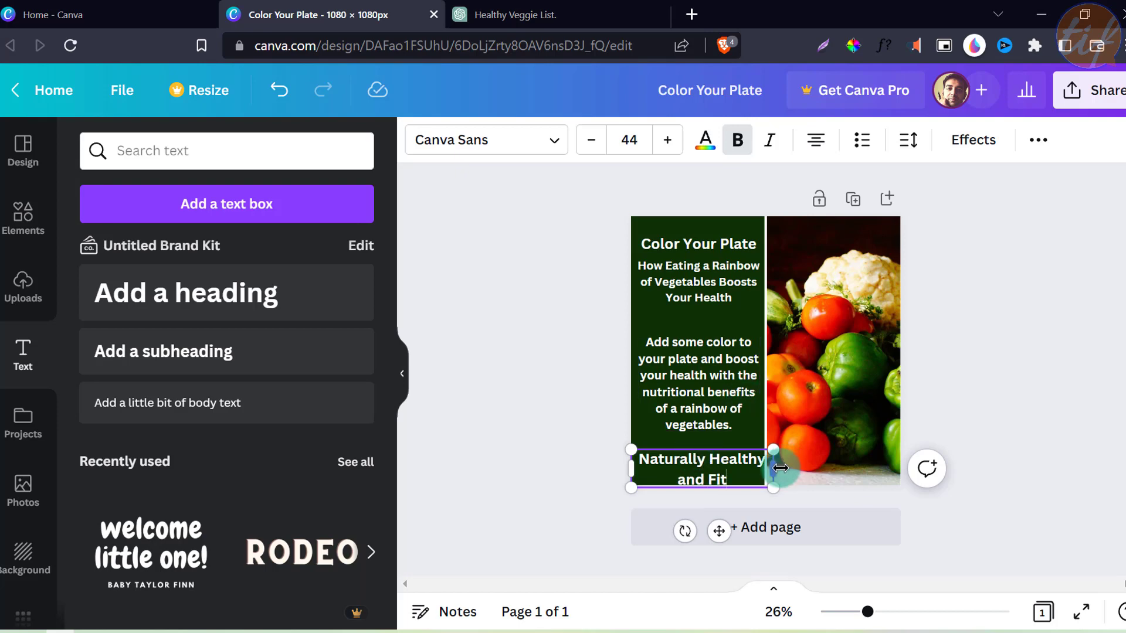
# Step: Scale "Naturally Healthy and Fit" to font size 25.6 on one line, center it near the green column's bottom, and deselect it
pyautogui.moveTo(777, 468)
pyautogui.mouseDown()
pyautogui.moveTo(827, 469)
pyautogui.moveTo(743, 453)
pyautogui.mouseUp()
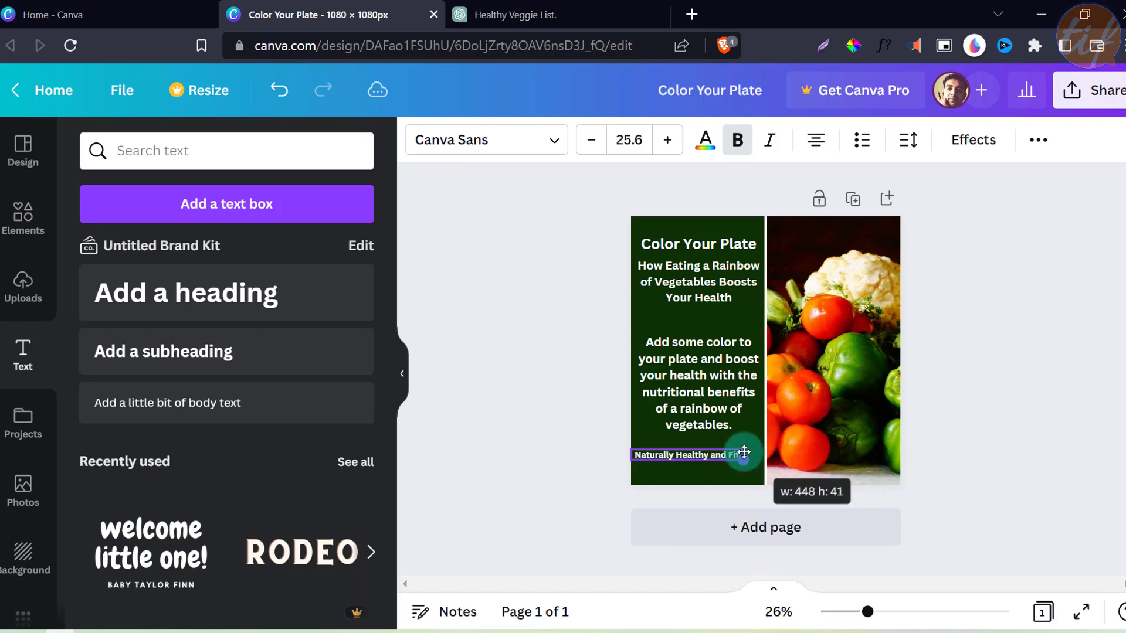
pyautogui.moveTo(705, 503); pyautogui.dragTo(716, 513)
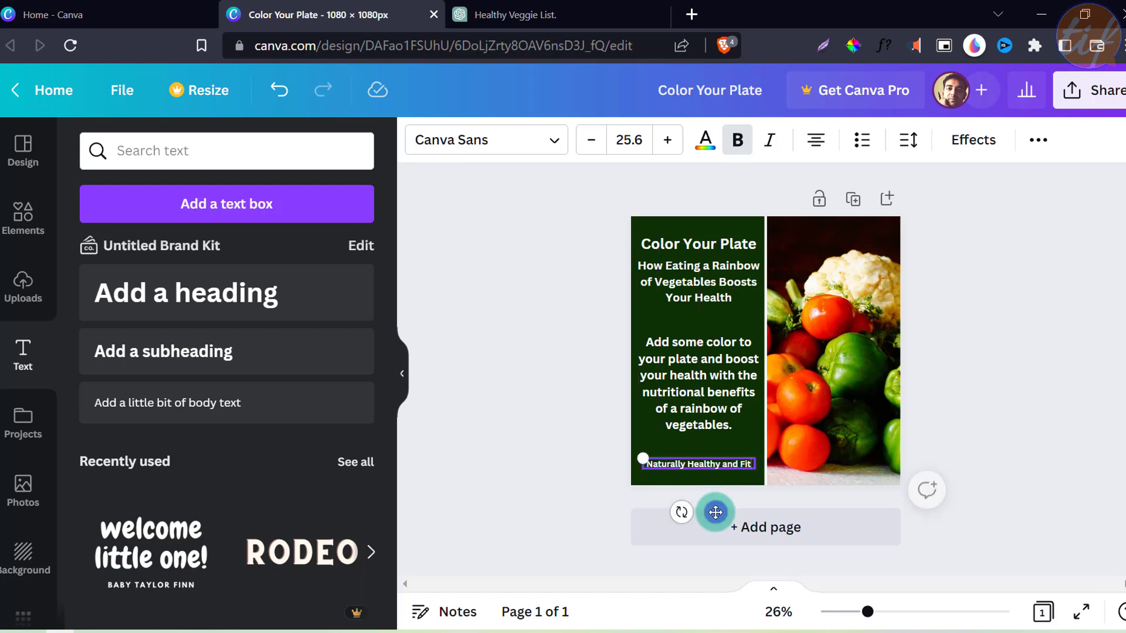
pyautogui.click(567, 419)
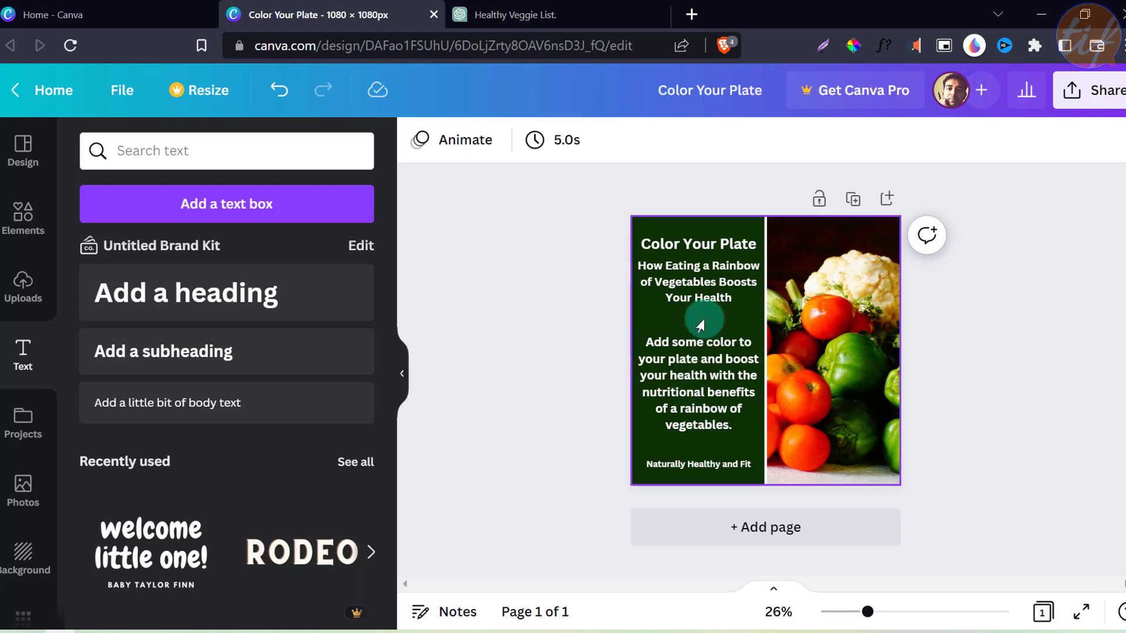
# Step: Change the font of the "Color Your Plate" heading to Oswald
pyautogui.click(697, 250)
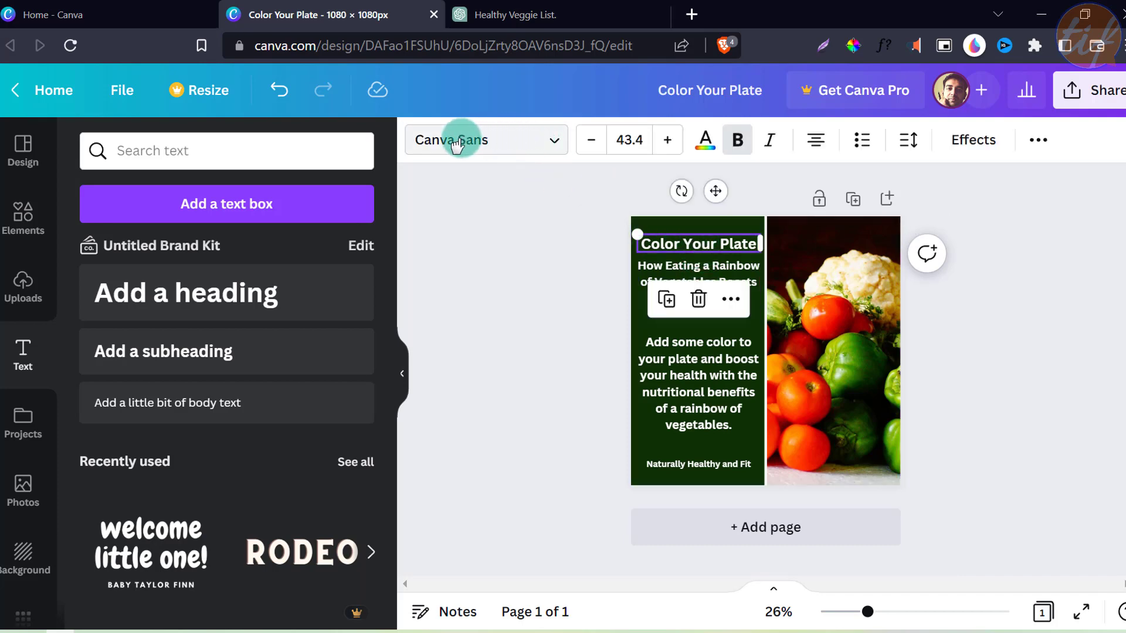
pyautogui.click(552, 143)
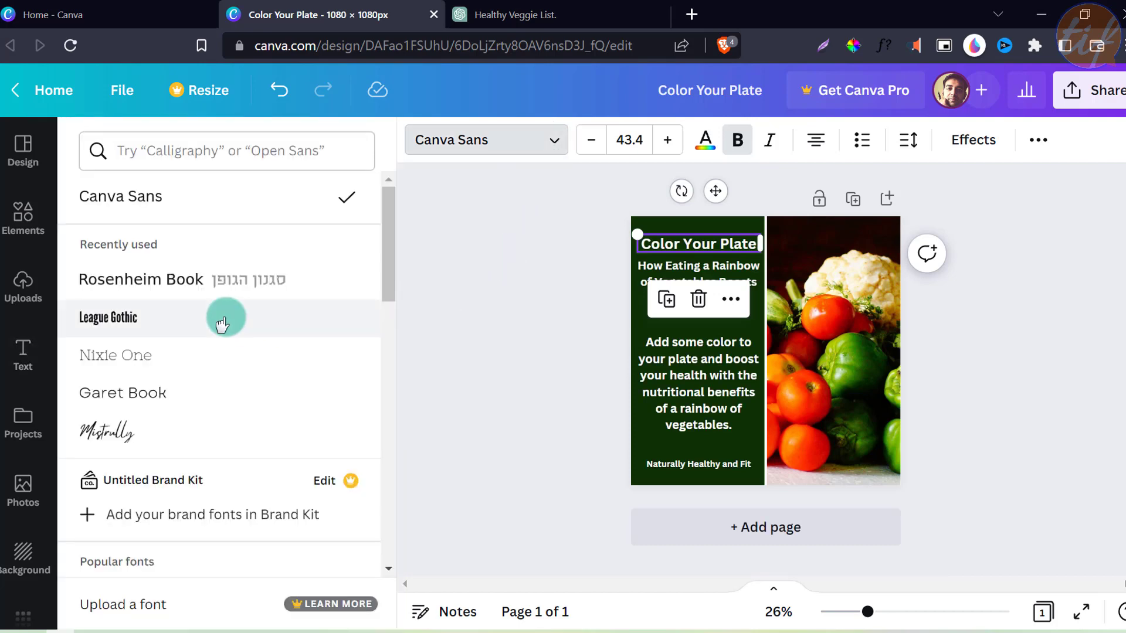
pyautogui.scroll(-6, 223, 323)
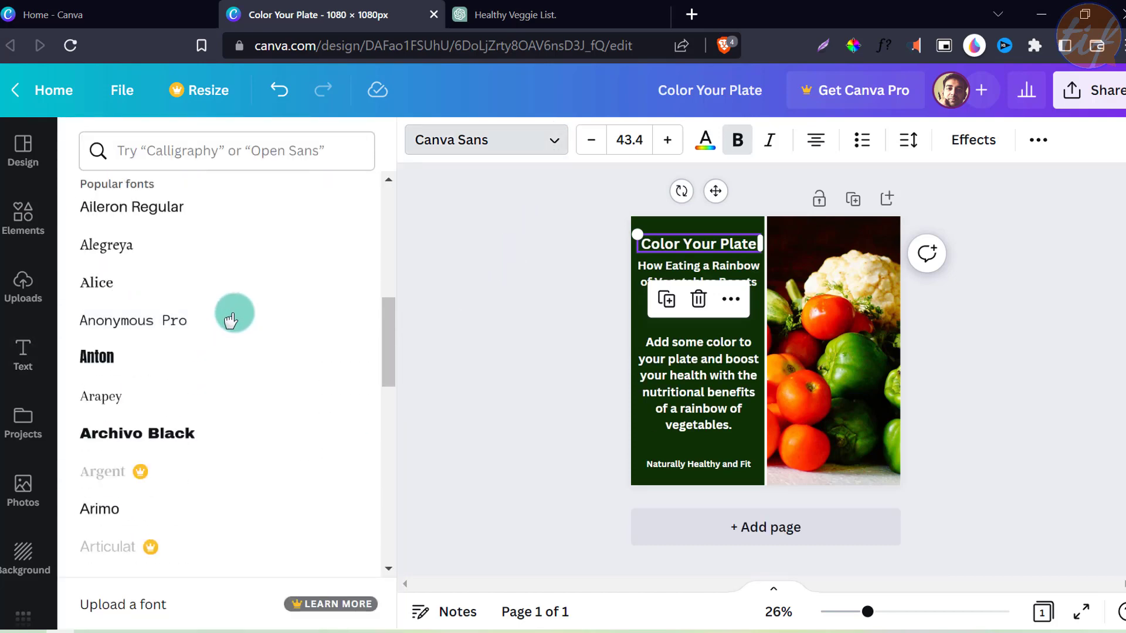
pyautogui.scroll(-2, 235, 323)
pyautogui.scroll(2, 223, 325)
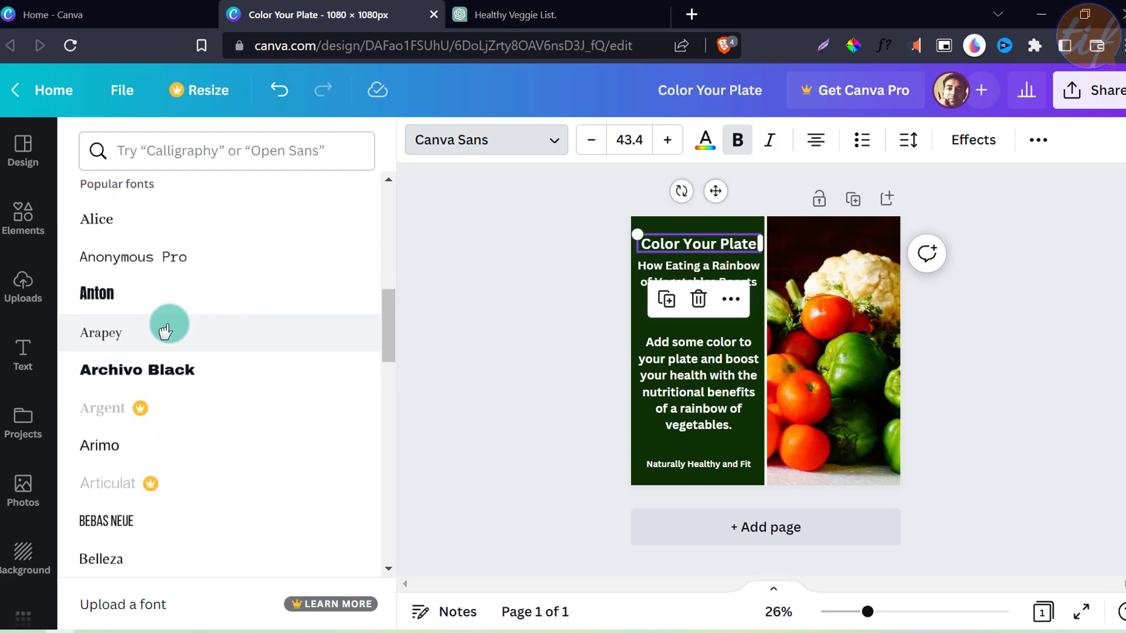
pyautogui.scroll(-1, 176, 352)
pyautogui.scroll(-1, 137, 350)
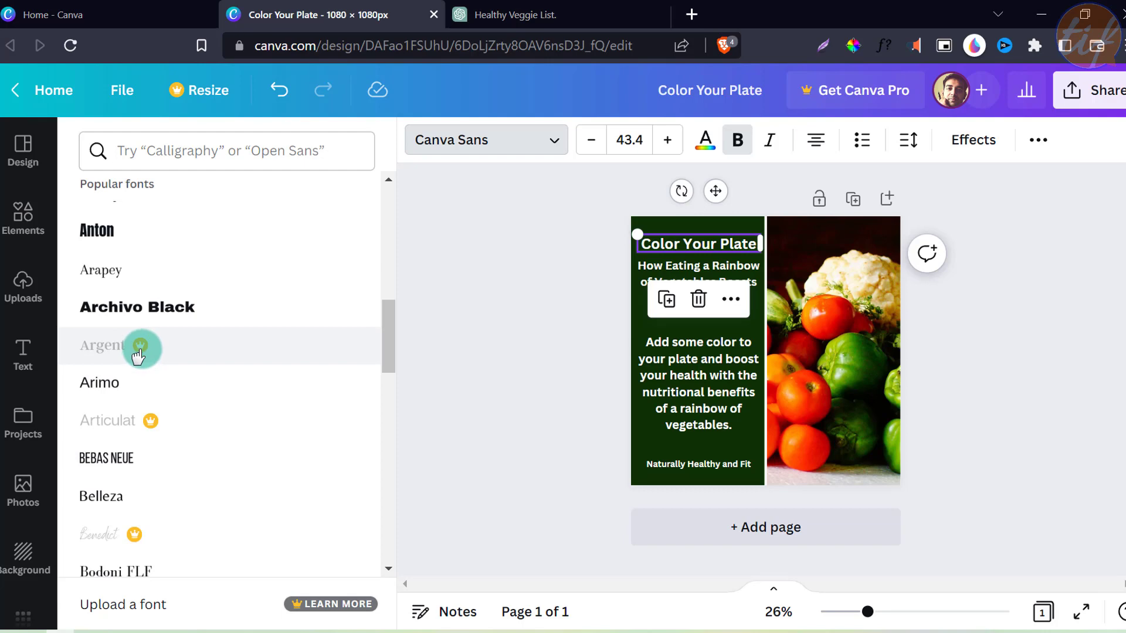
pyautogui.scroll(-10, 255, 342)
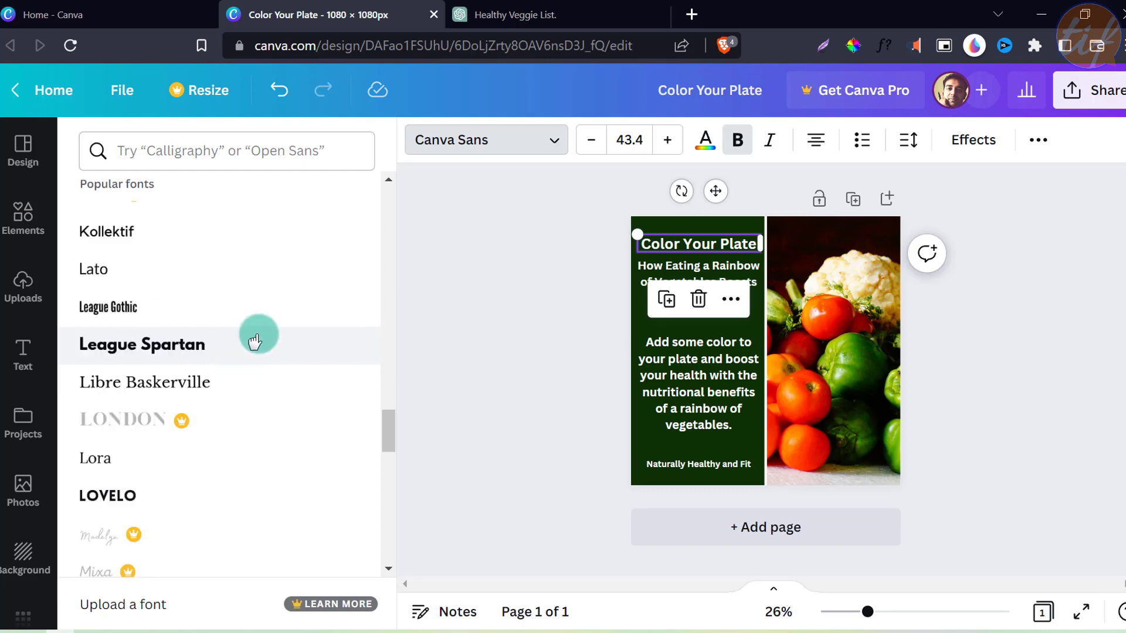
pyautogui.scroll(-4, 259, 350)
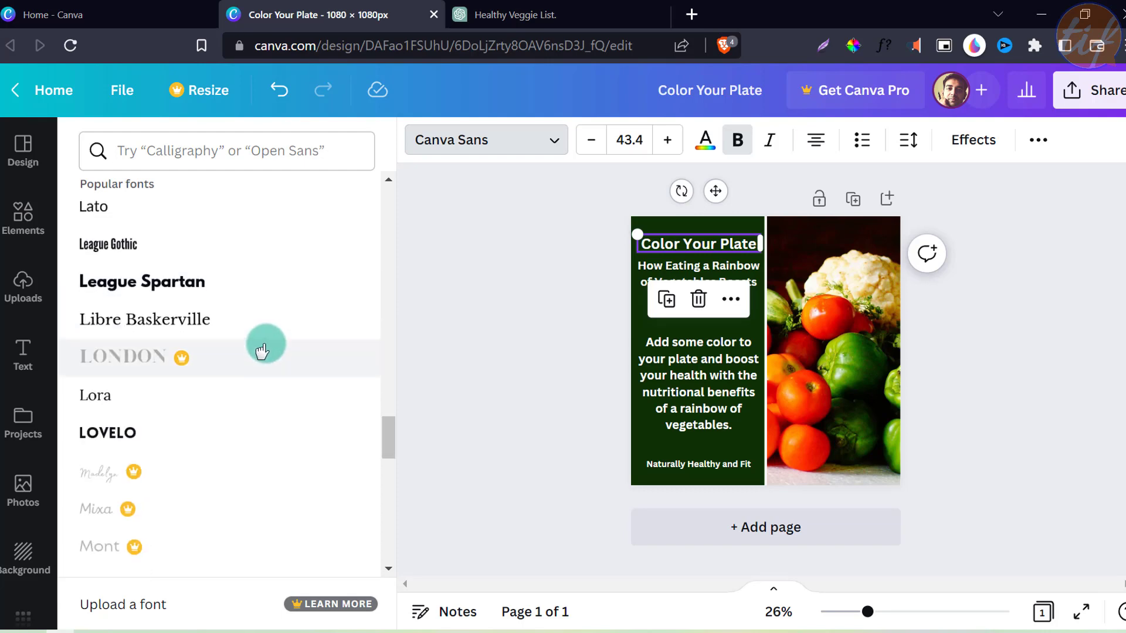
pyautogui.scroll(-2, 269, 407)
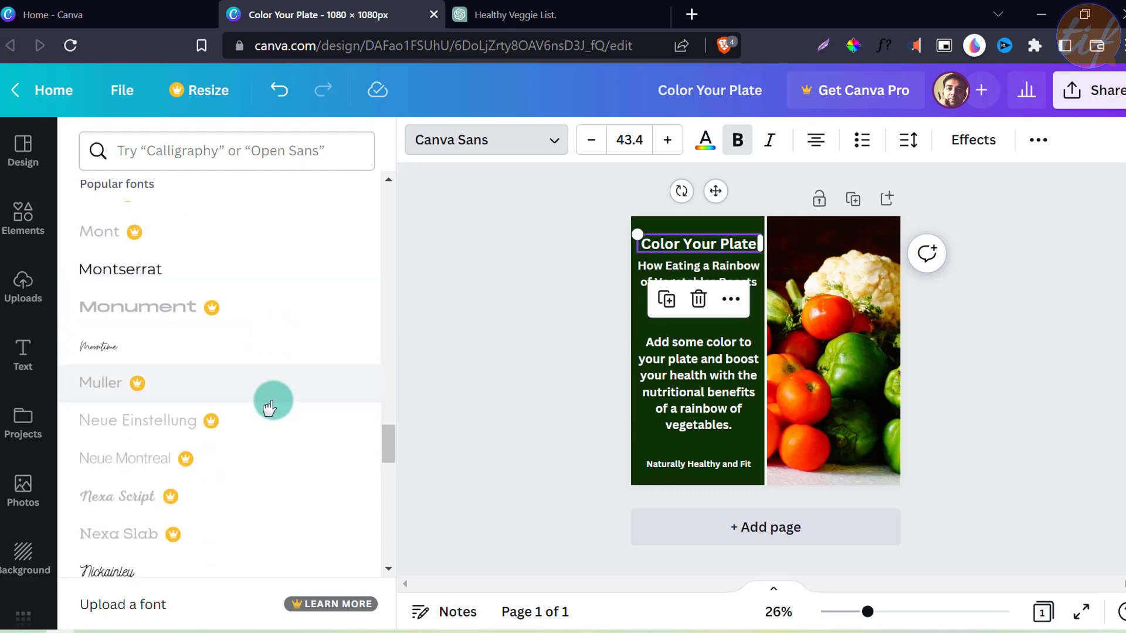
pyautogui.scroll(-3, 271, 410)
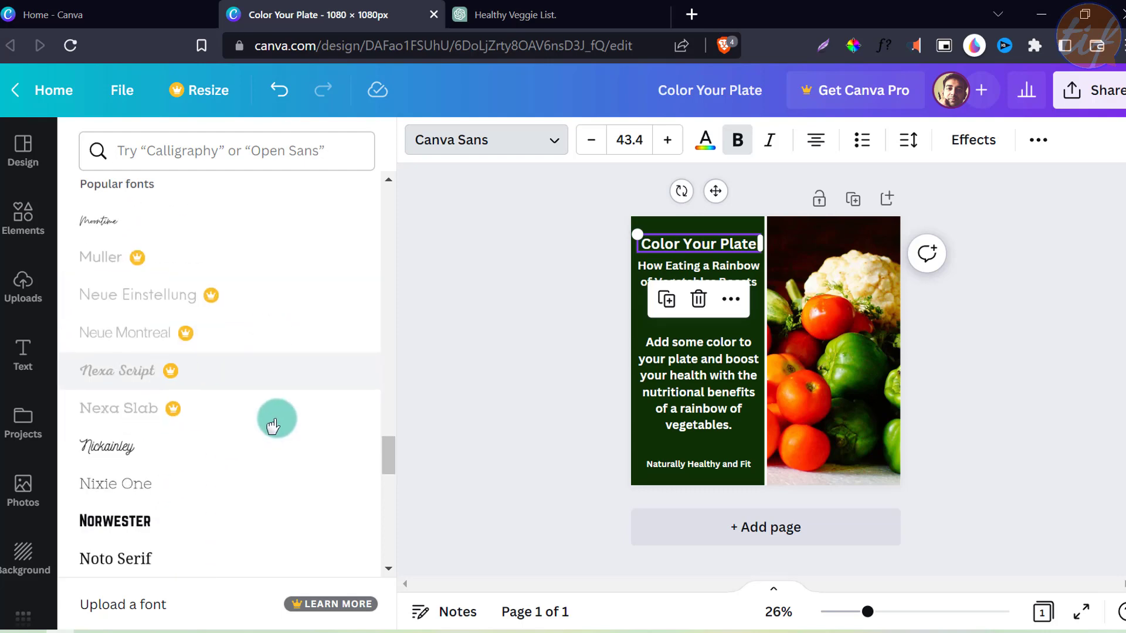
pyautogui.scroll(-2, 230, 349)
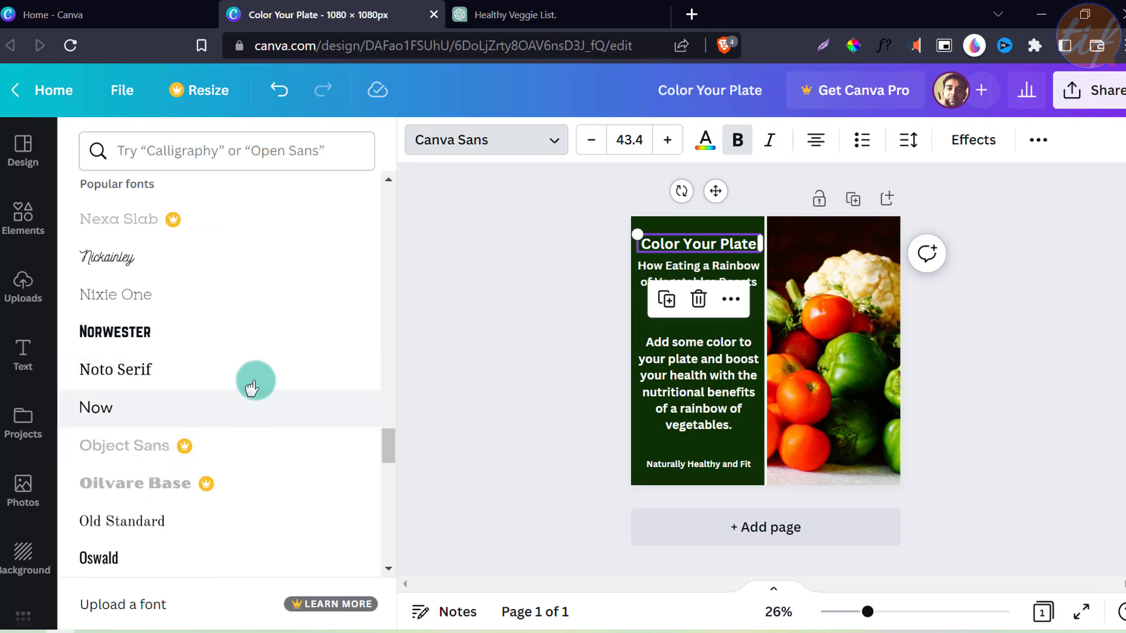
pyautogui.scroll(-2, 258, 381)
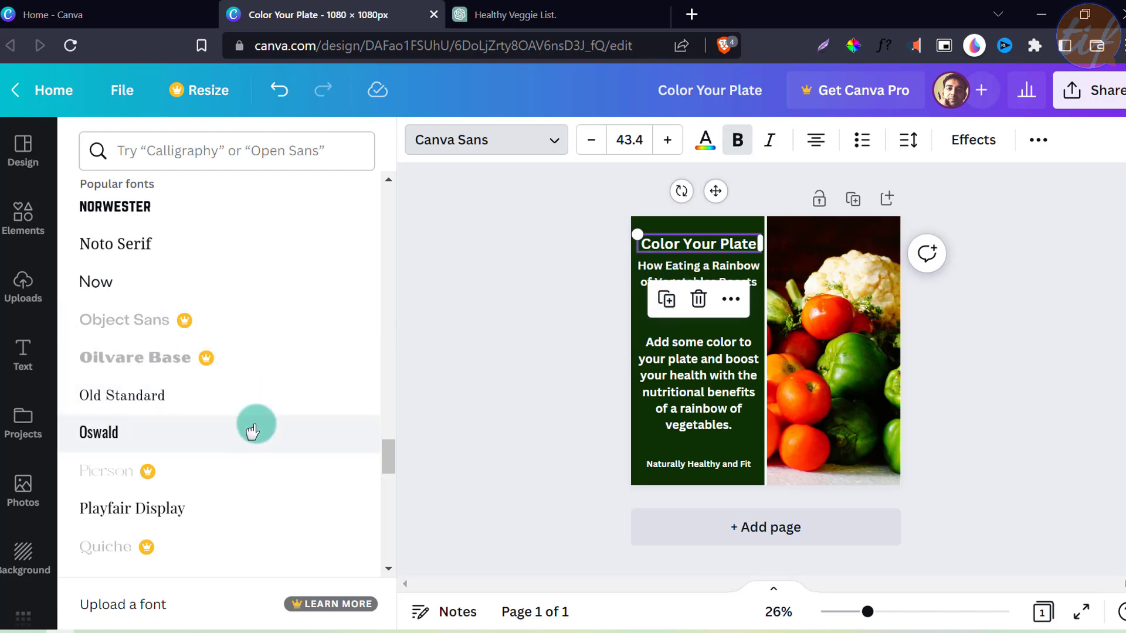
pyautogui.click(110, 437)
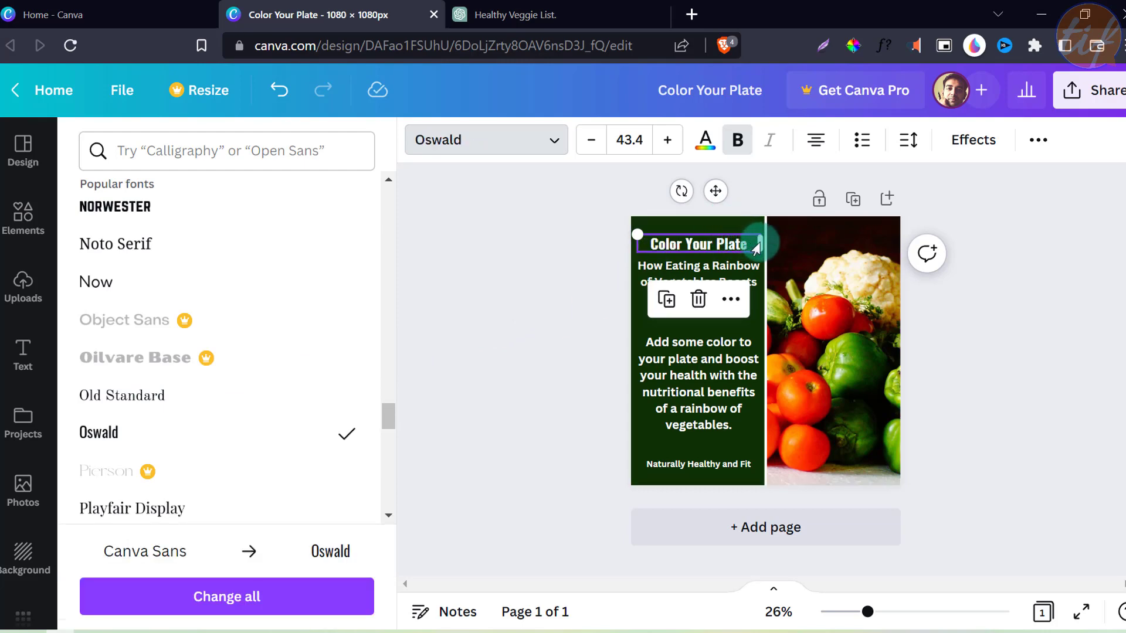
# Step: Narrow the "Color Your Plate" heading's text box slightly, convert its text to uppercase, and deselect it
pyautogui.moveTo(762, 242)
pyautogui.mouseDown()
pyautogui.moveTo(745, 244)
pyautogui.moveTo(755, 243)
pyautogui.mouseUp()
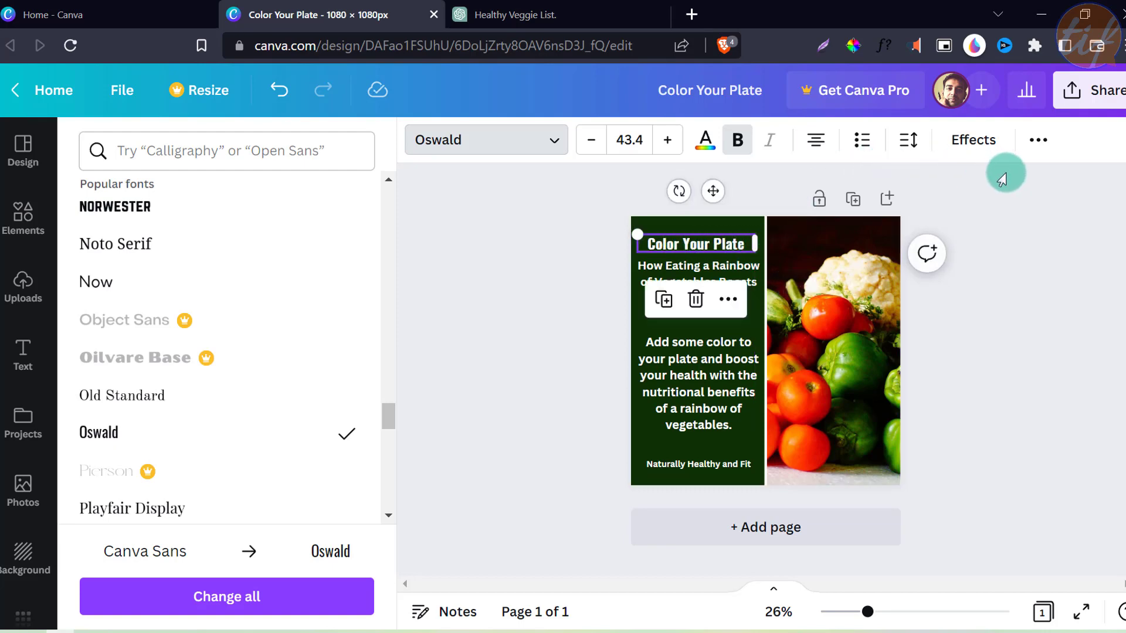
pyautogui.click(1037, 144)
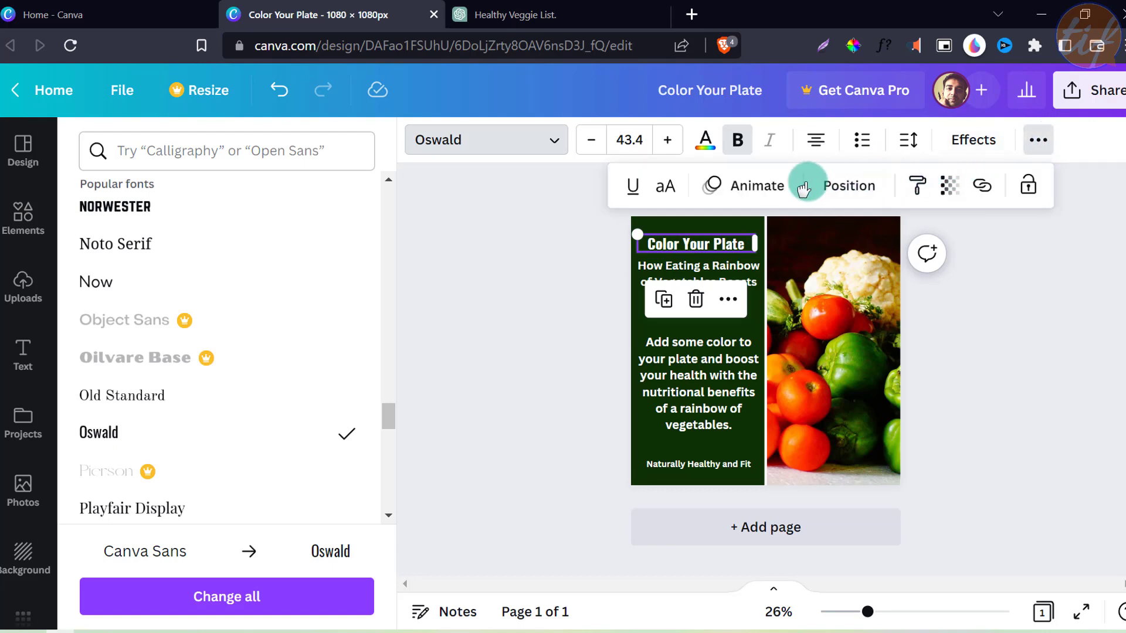
pyautogui.click(665, 190)
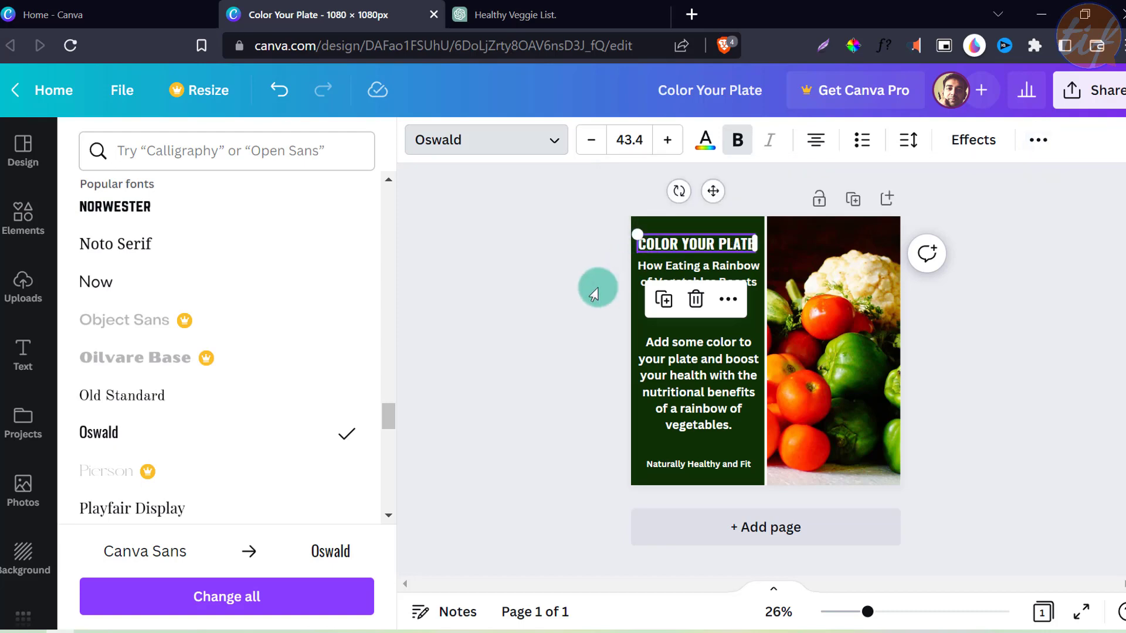
pyautogui.click(597, 288)
pyautogui.click(591, 266)
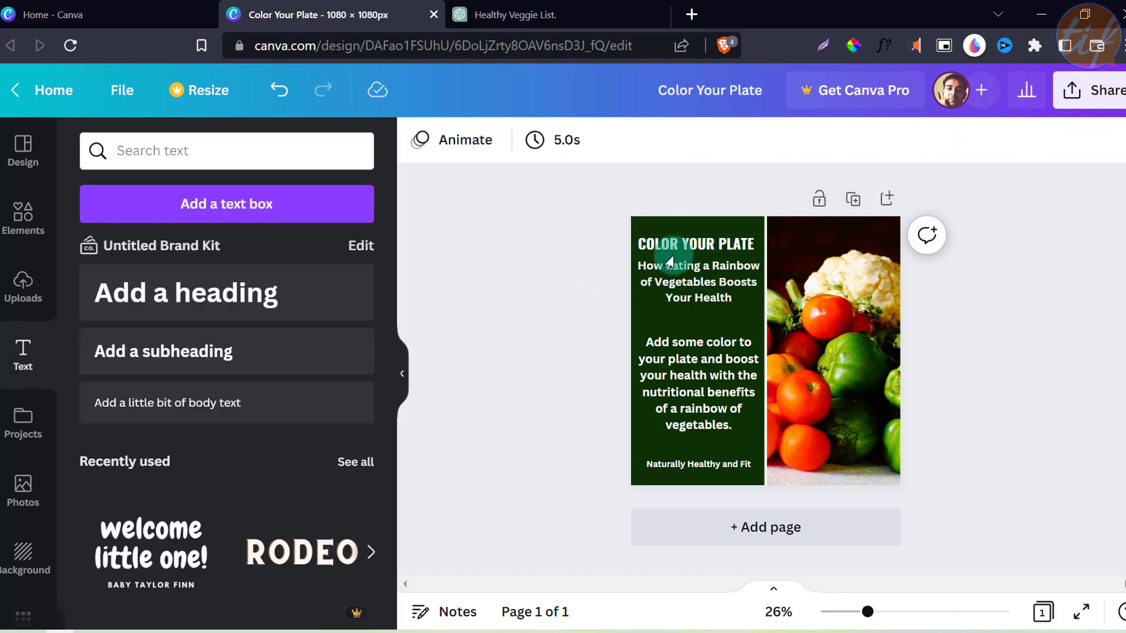
# Step: Shift the uppercase heading slightly to the right within the green column and deselect it
pyautogui.click(699, 251)
pyautogui.moveTo(701, 251); pyautogui.dragTo(708, 244)
pyautogui.click(592, 275)
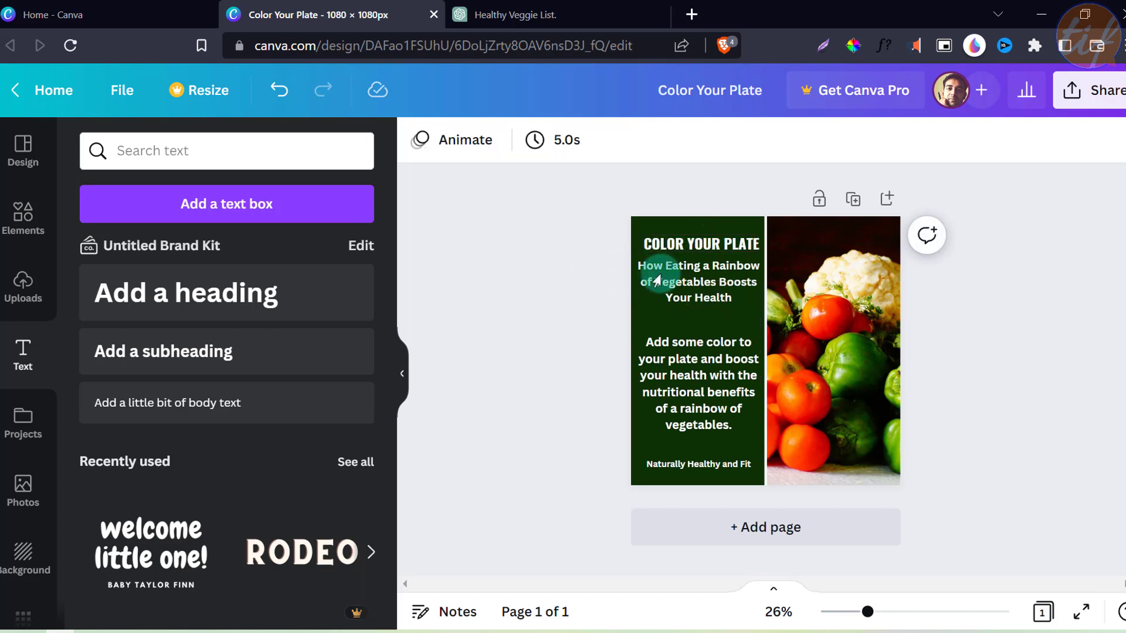
# Step: Browse the popular and English fonts for the "How Eating a Rainbow of Vegetables Boosts Your Health" subheading
pyautogui.click(697, 284)
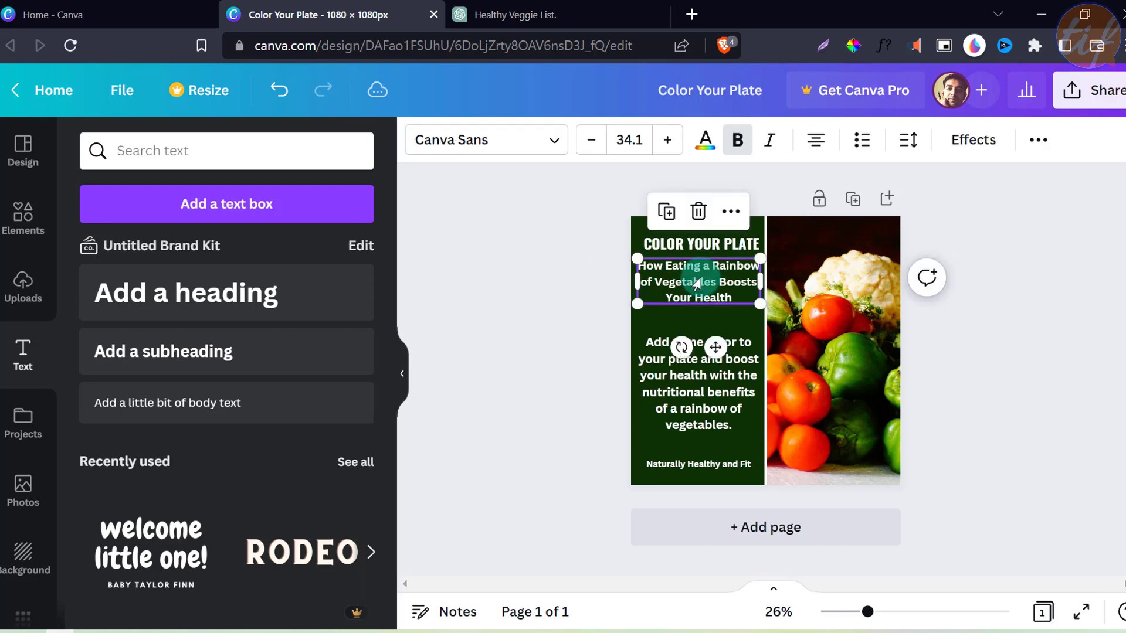
pyautogui.click(554, 151)
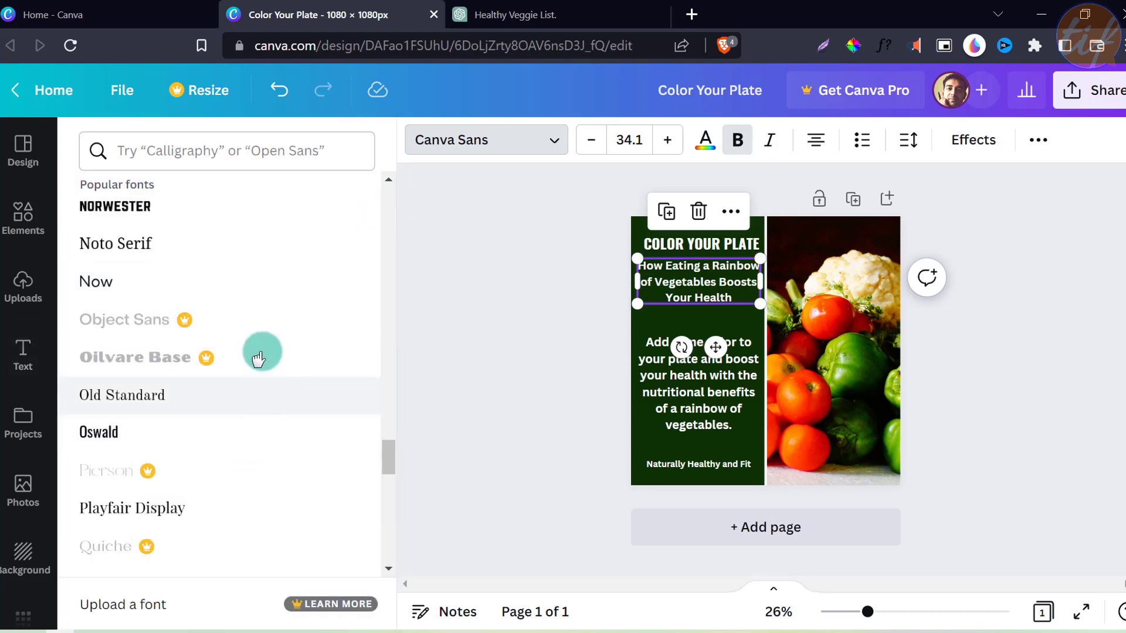
pyautogui.scroll(-10, 247, 412)
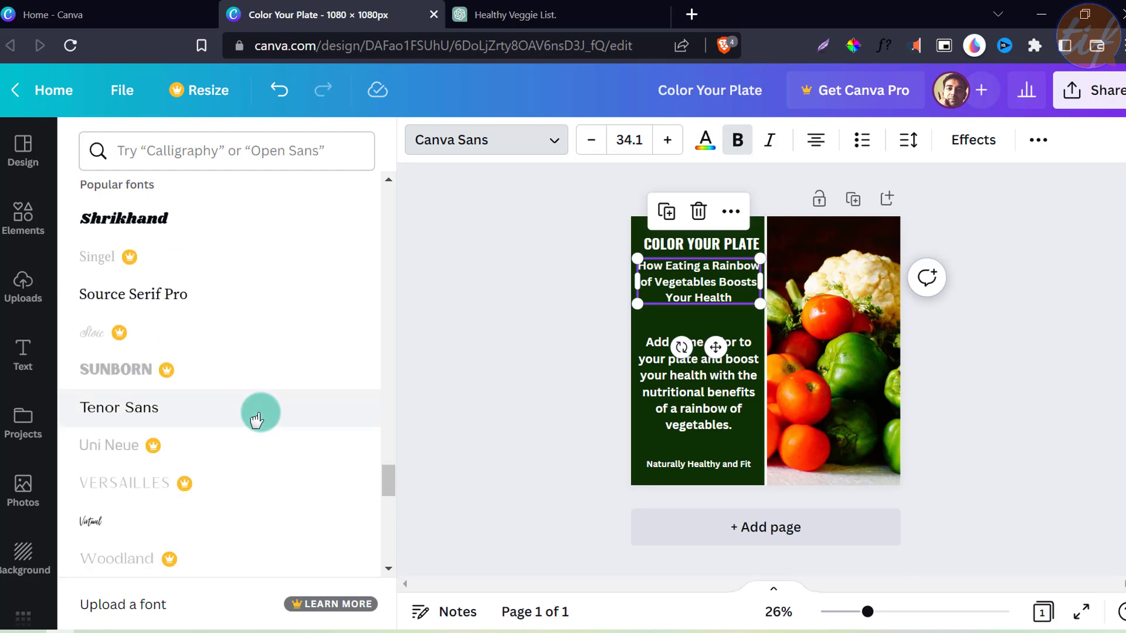
pyautogui.scroll(-4, 256, 414)
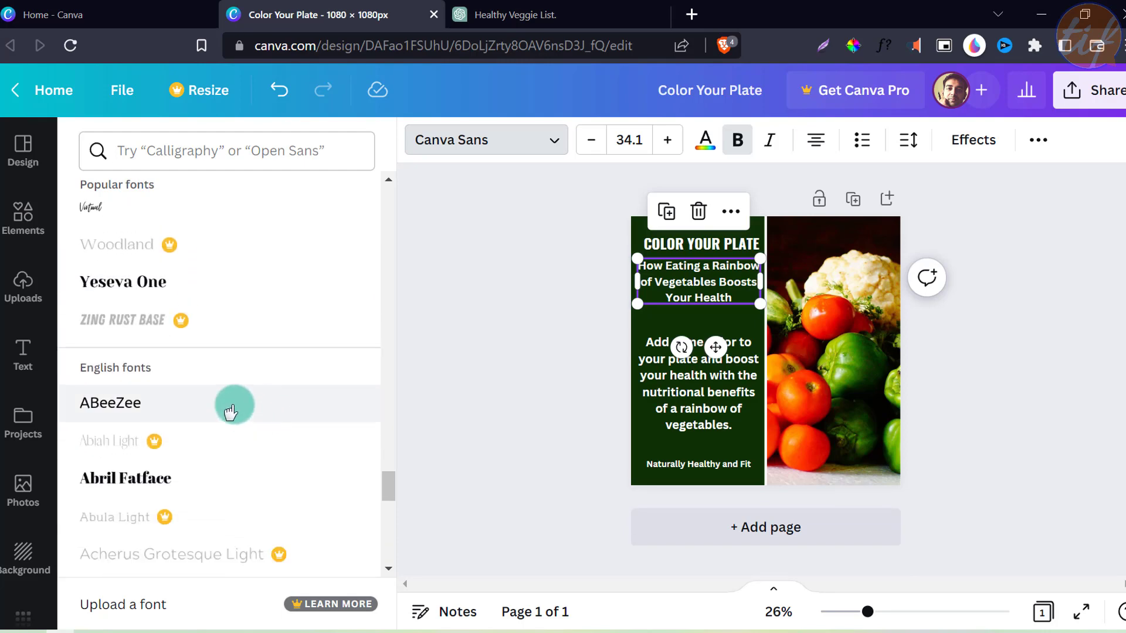
pyautogui.scroll(-15, 237, 408)
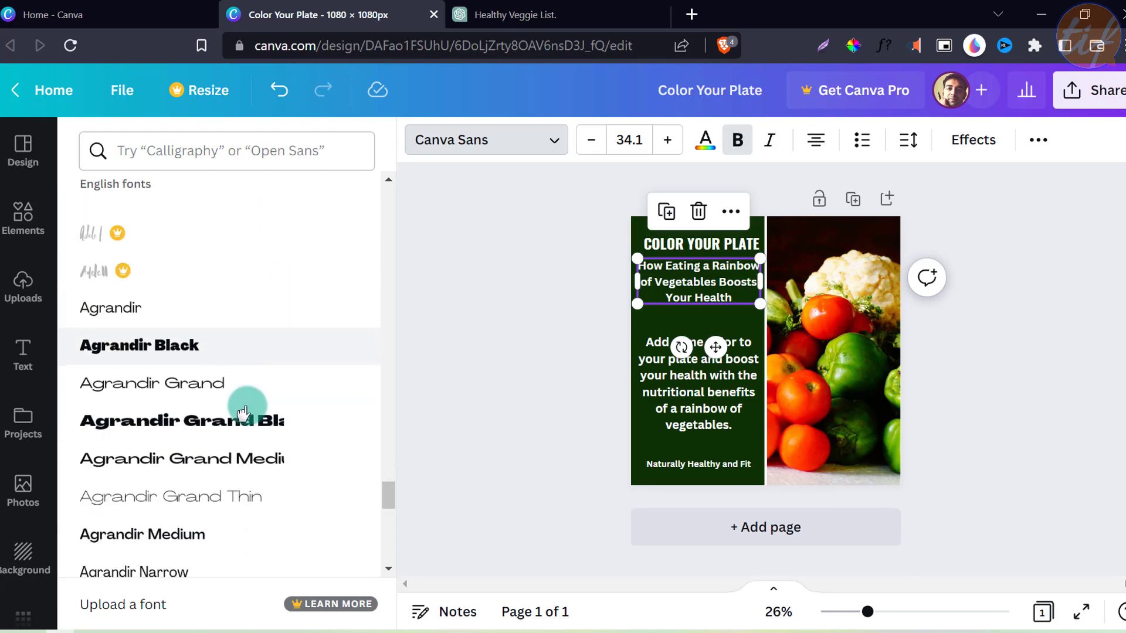
pyautogui.scroll(-7, 238, 419)
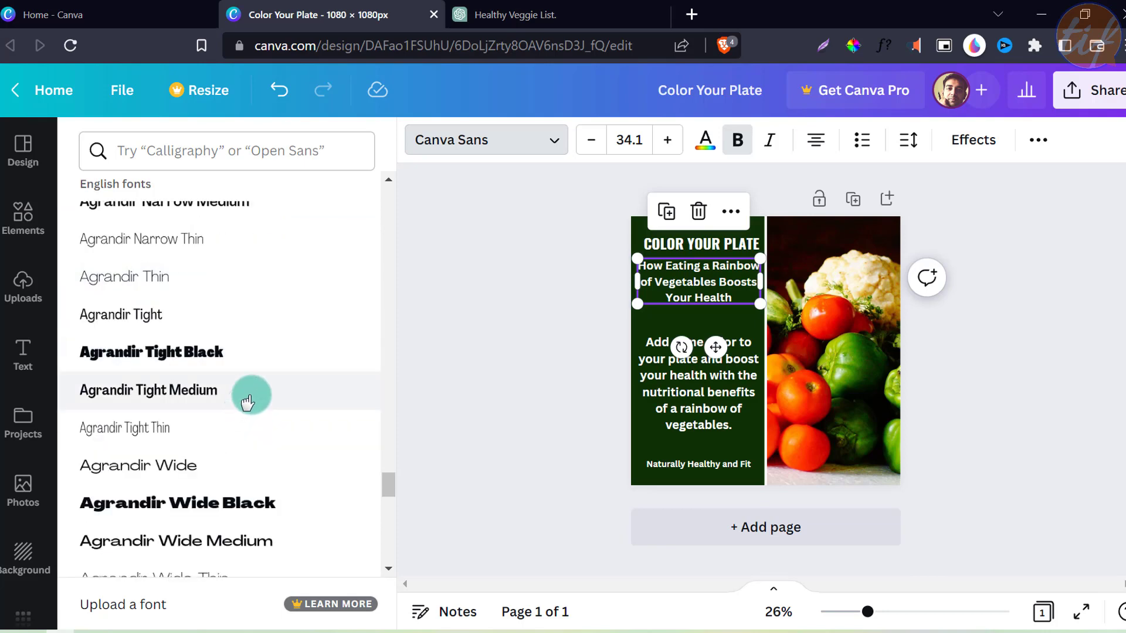
pyautogui.scroll(7, 226, 257)
# Step: Go through the font style categories, examine the fonts in the Modern category for the subheading, and clear the font search
pyautogui.click(216, 155)
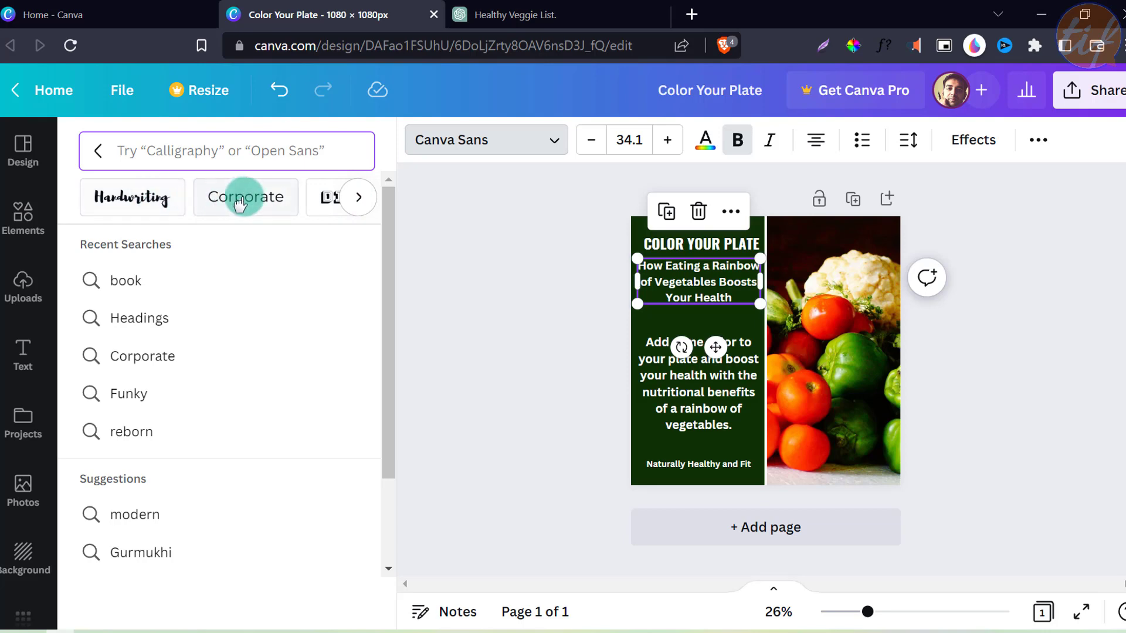
pyautogui.click(357, 198)
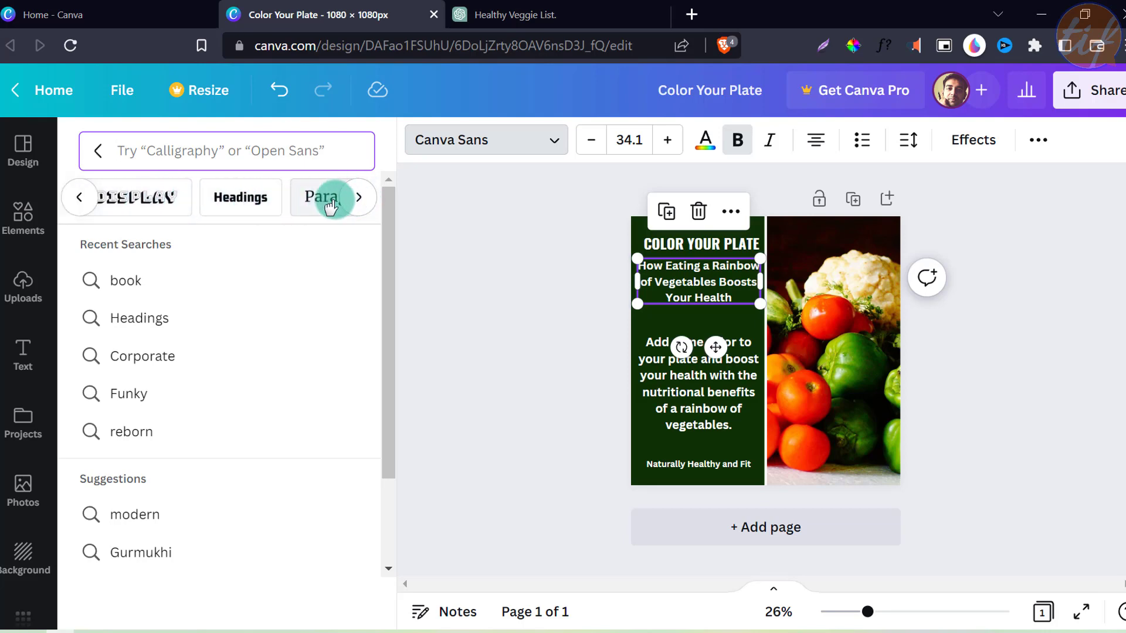
pyautogui.click(357, 197)
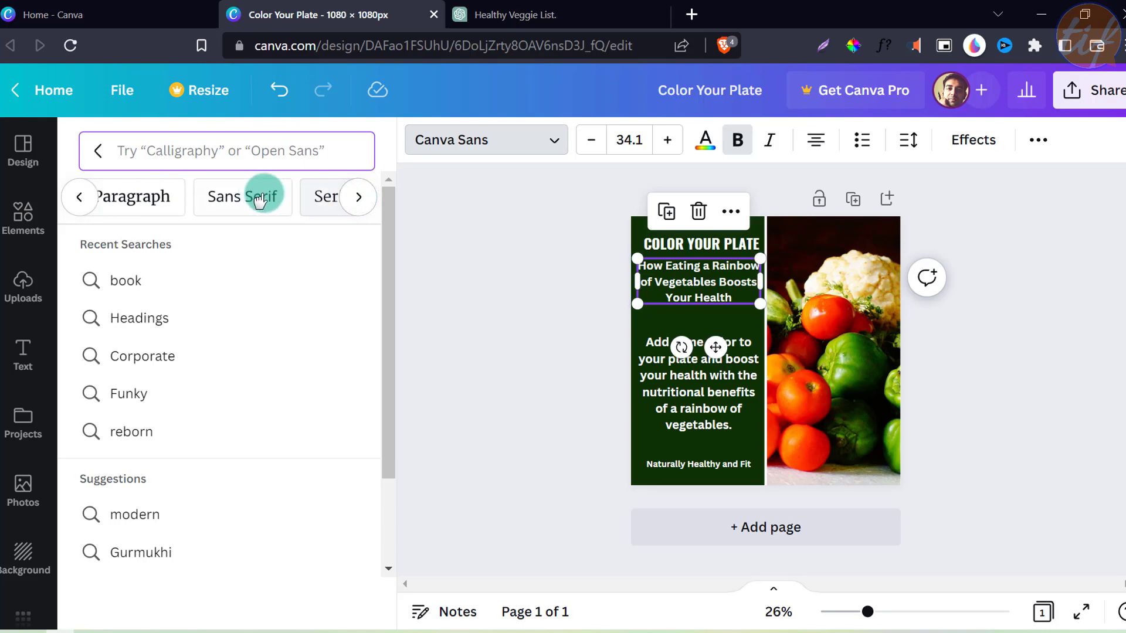
pyautogui.click(354, 199)
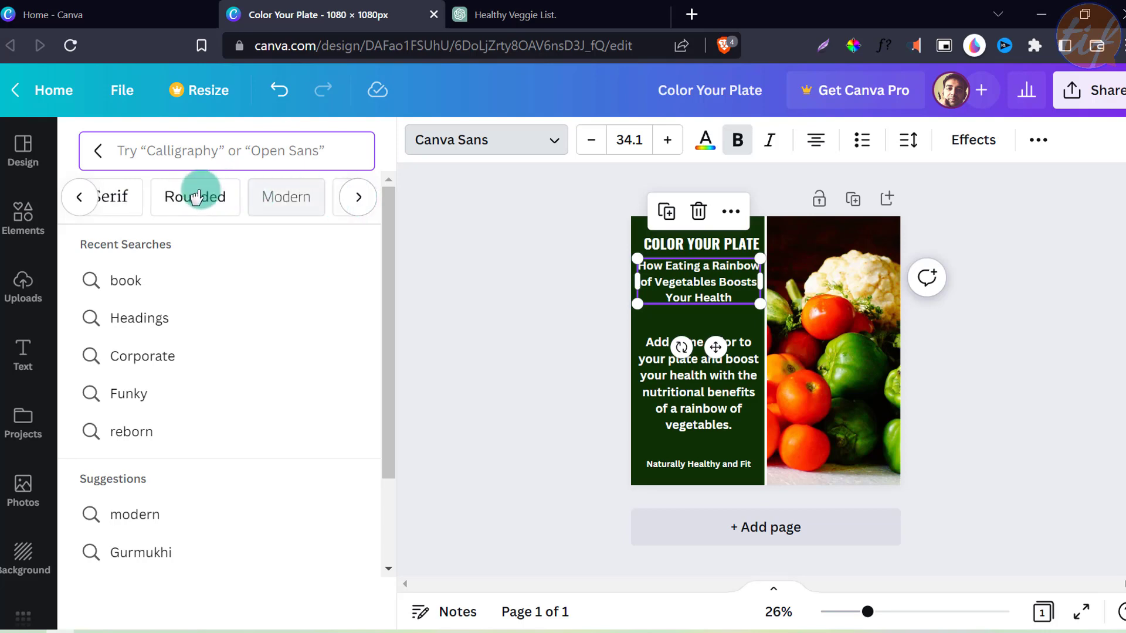
pyautogui.click(355, 198)
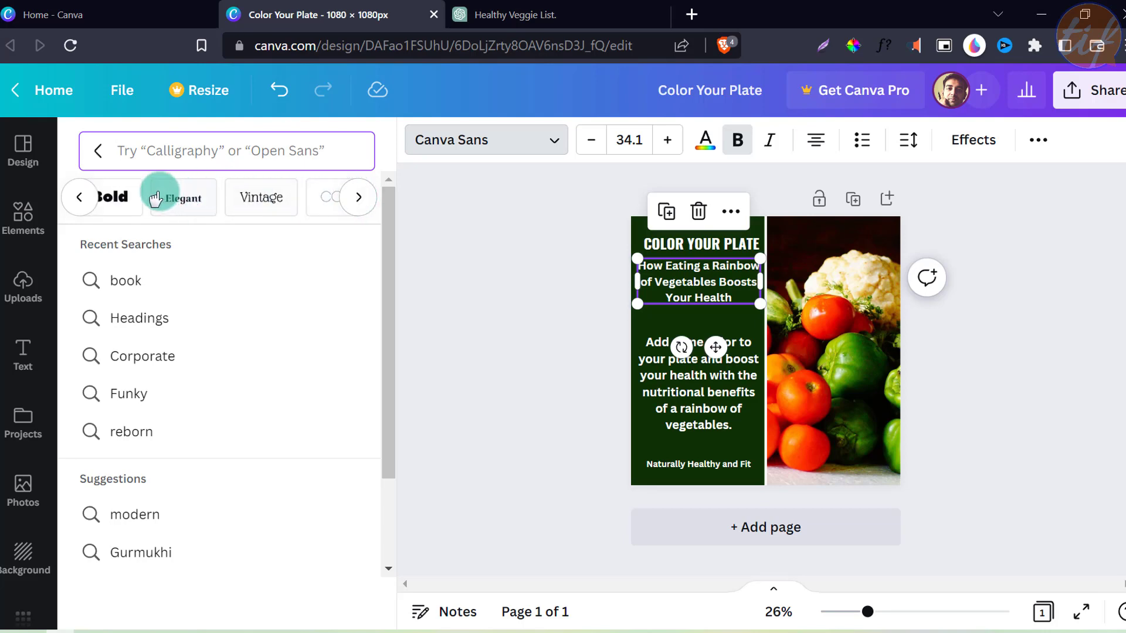
pyautogui.click(81, 196)
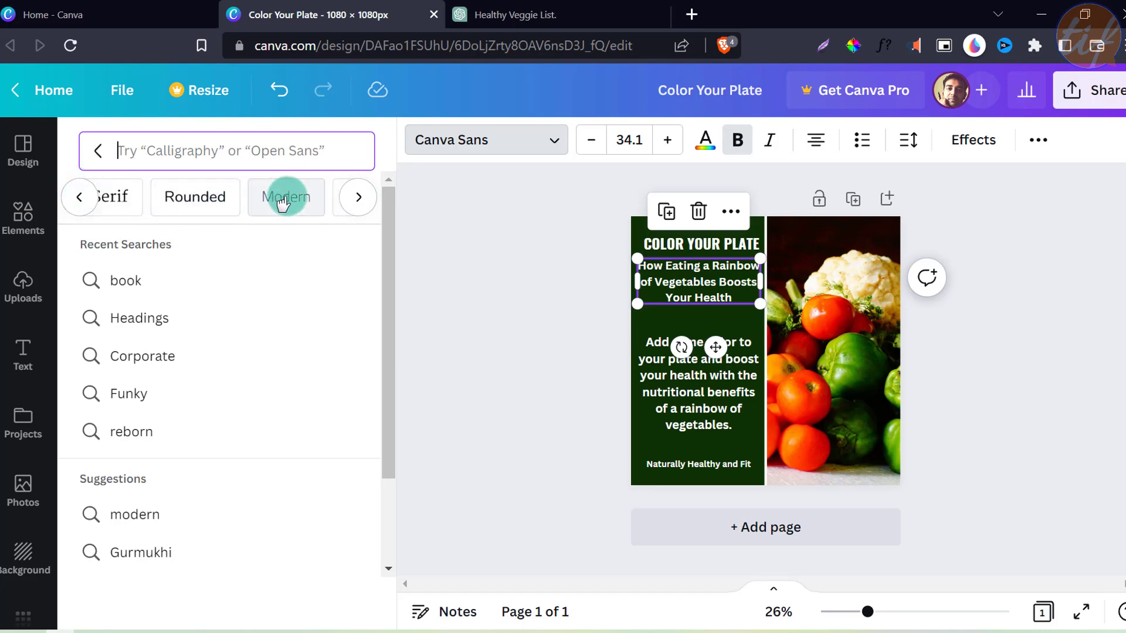
pyautogui.click(284, 197)
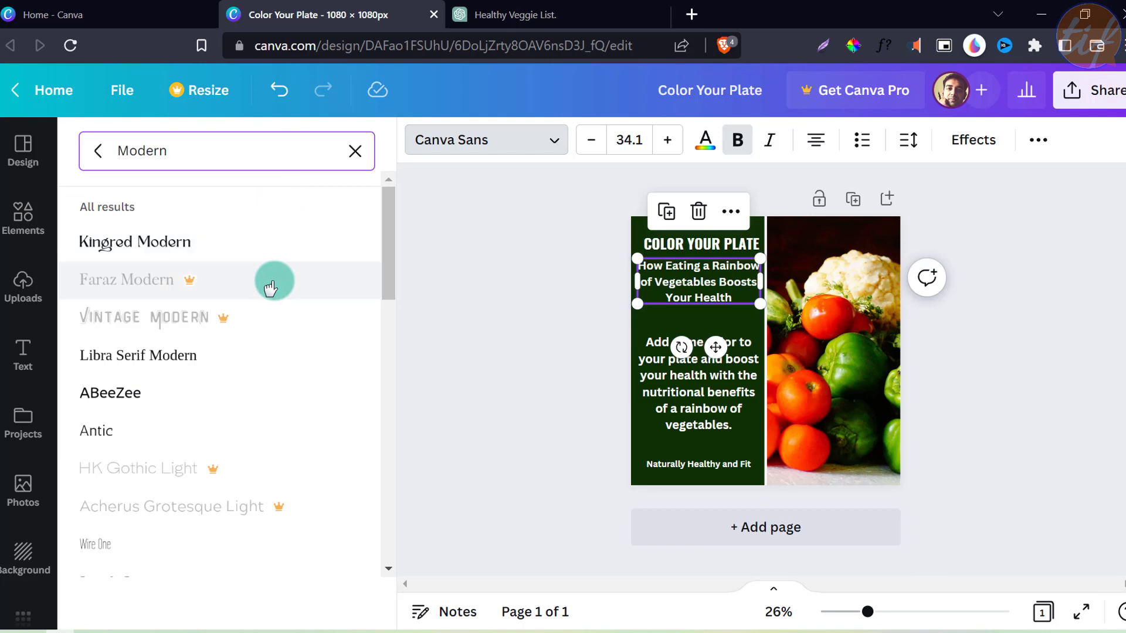
pyautogui.scroll(-3, 258, 355)
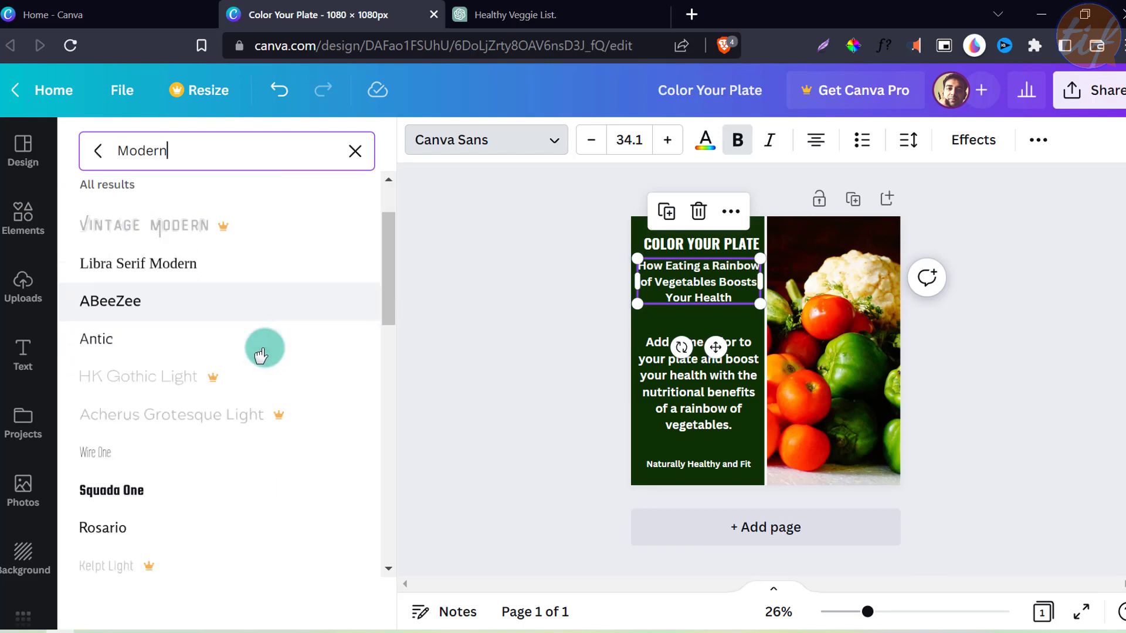
pyautogui.scroll(-6, 264, 349)
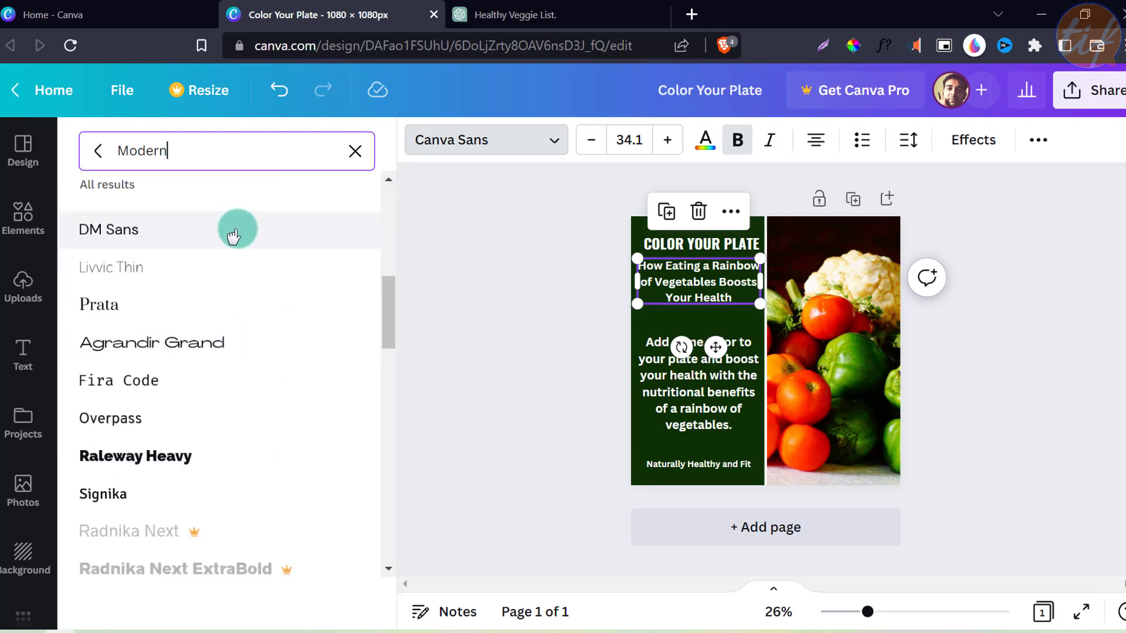
pyautogui.scroll(-6, 249, 346)
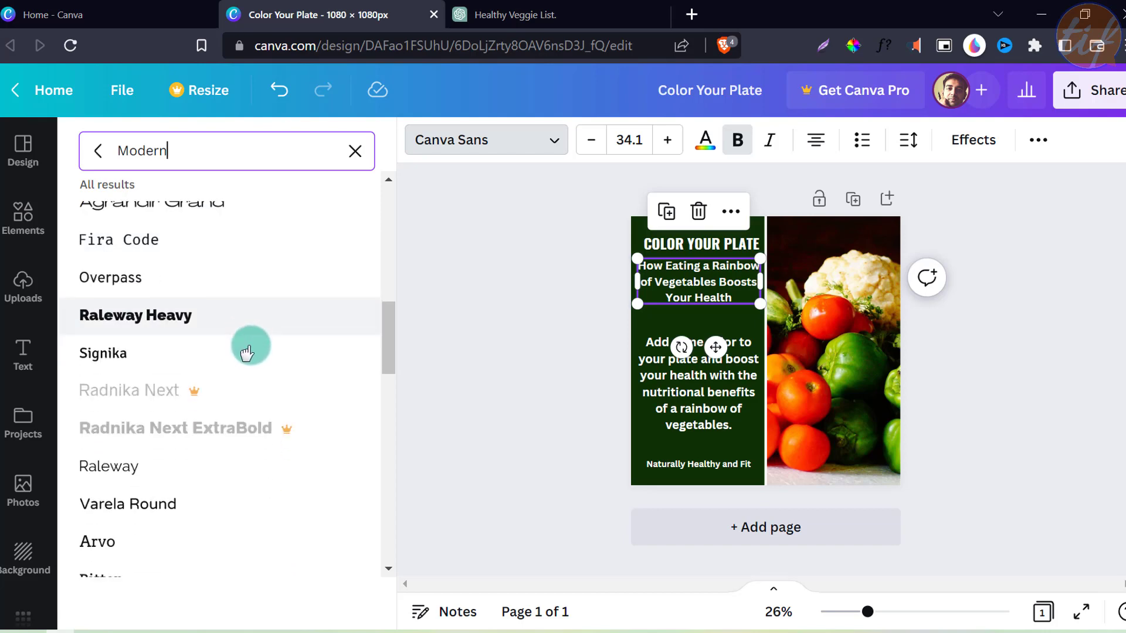
pyautogui.scroll(-3, 282, 381)
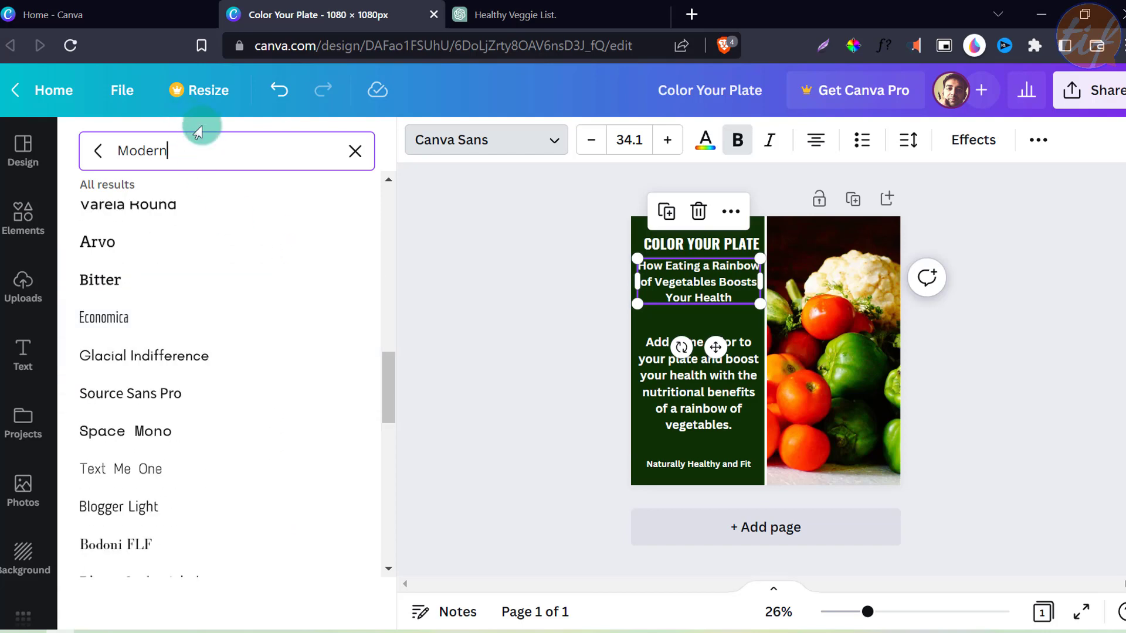
pyautogui.click(354, 153)
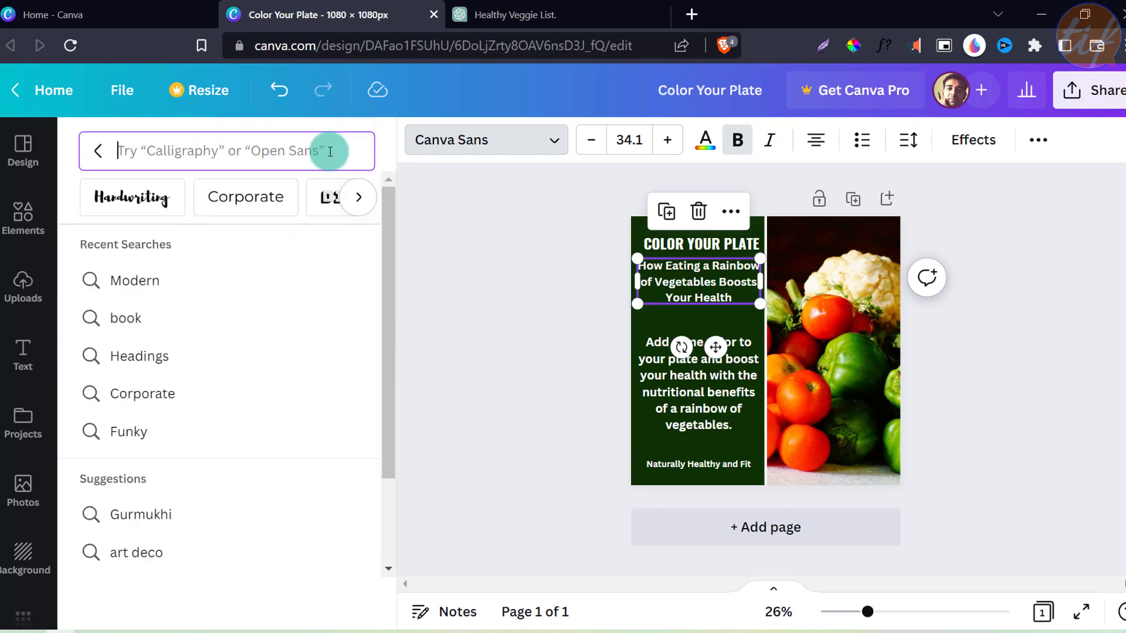
# Step: Search the fonts for "thin", apply Bakerie Thin to the "How Eating a Rainbow of Vegetables Boosts Your Health" subheading, and deselect it
pyautogui.write('thin')
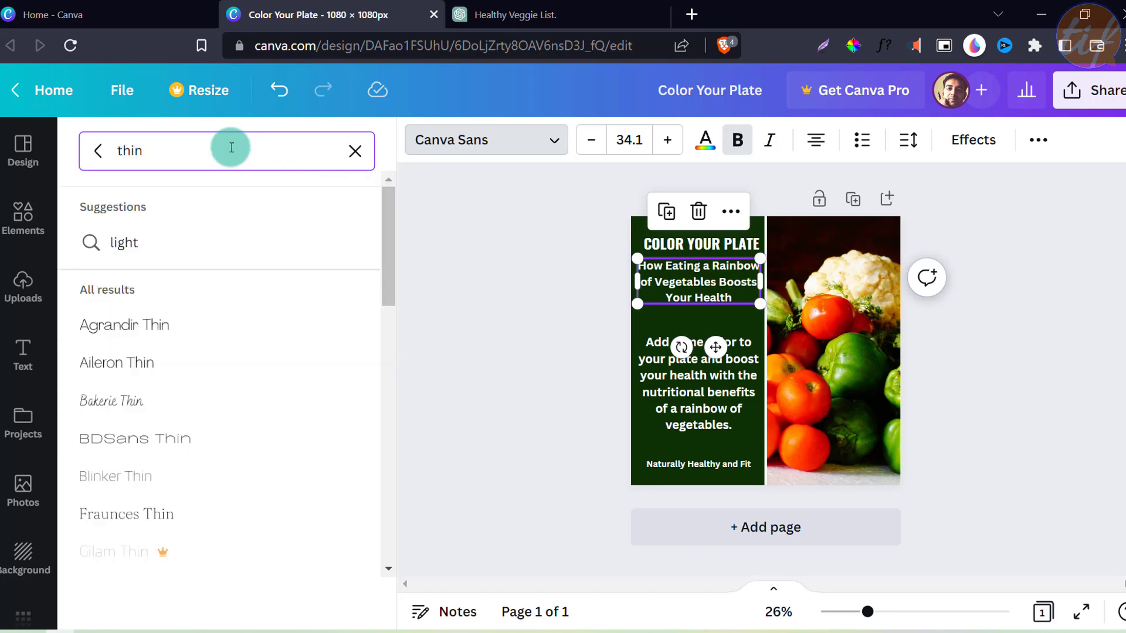
pyautogui.scroll(-3, 241, 402)
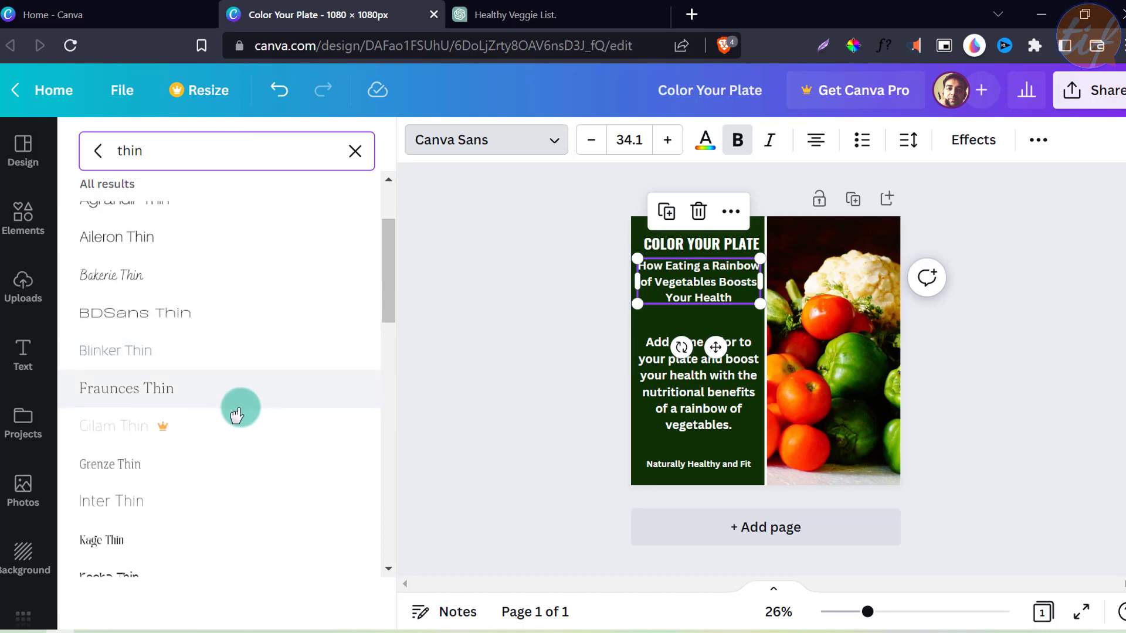
pyautogui.scroll(-4, 244, 386)
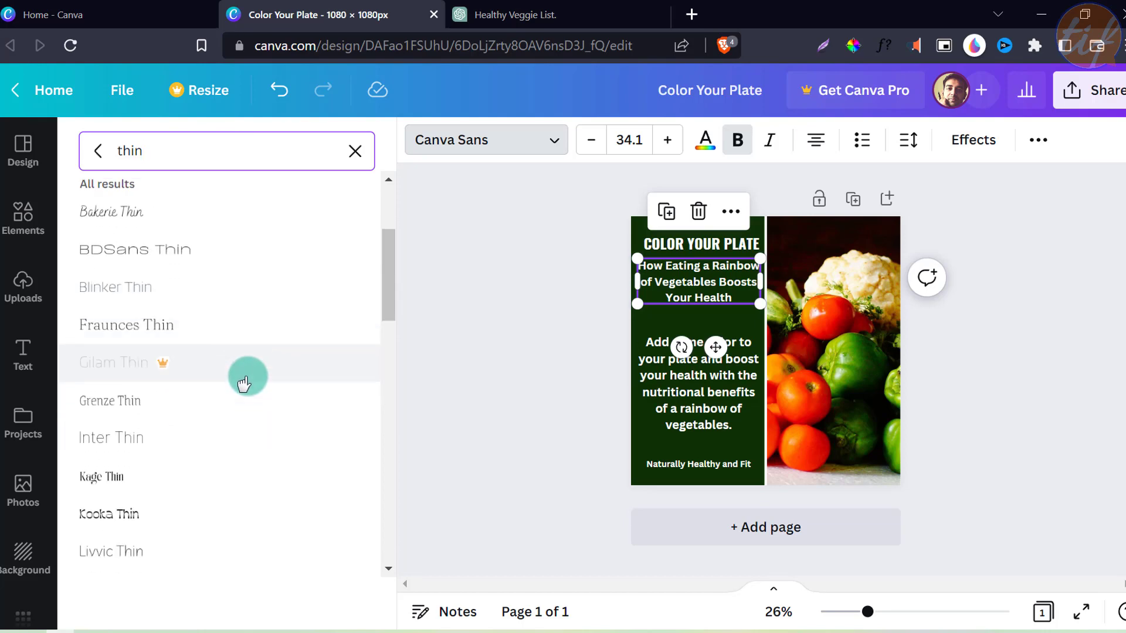
pyautogui.scroll(-1, 228, 396)
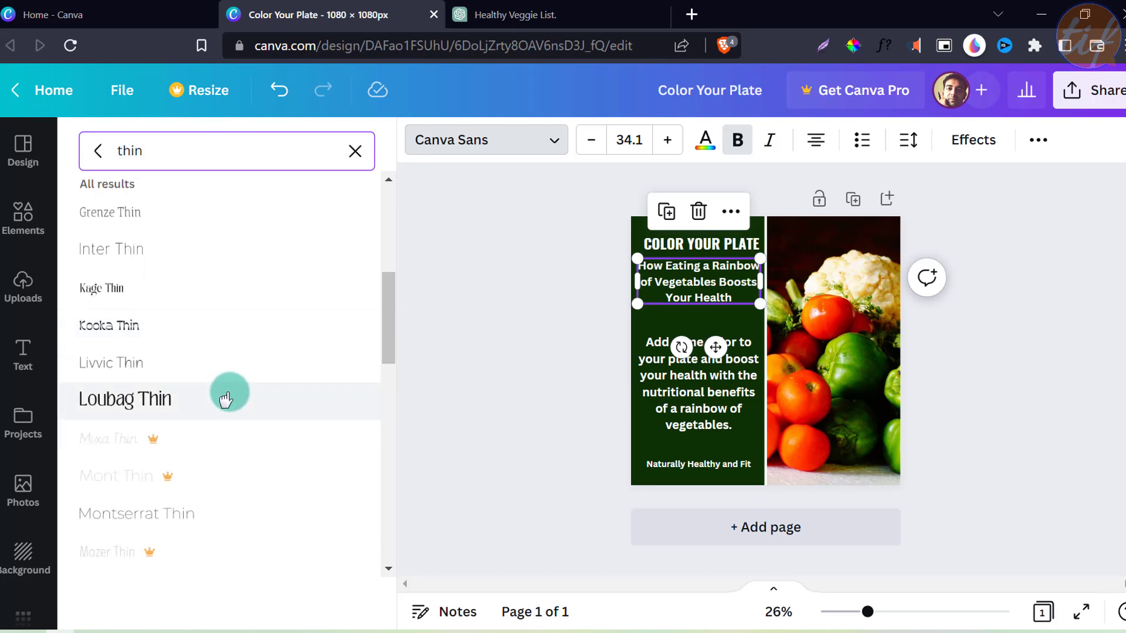
pyautogui.scroll(2, 240, 369)
pyautogui.scroll(5, 238, 376)
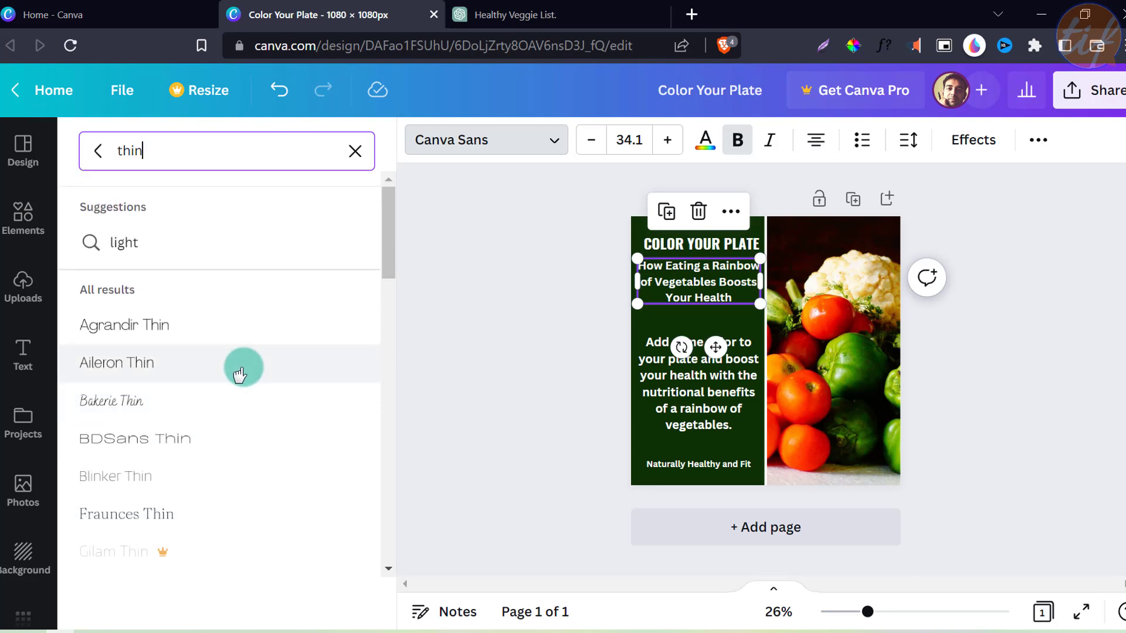
pyautogui.click(139, 411)
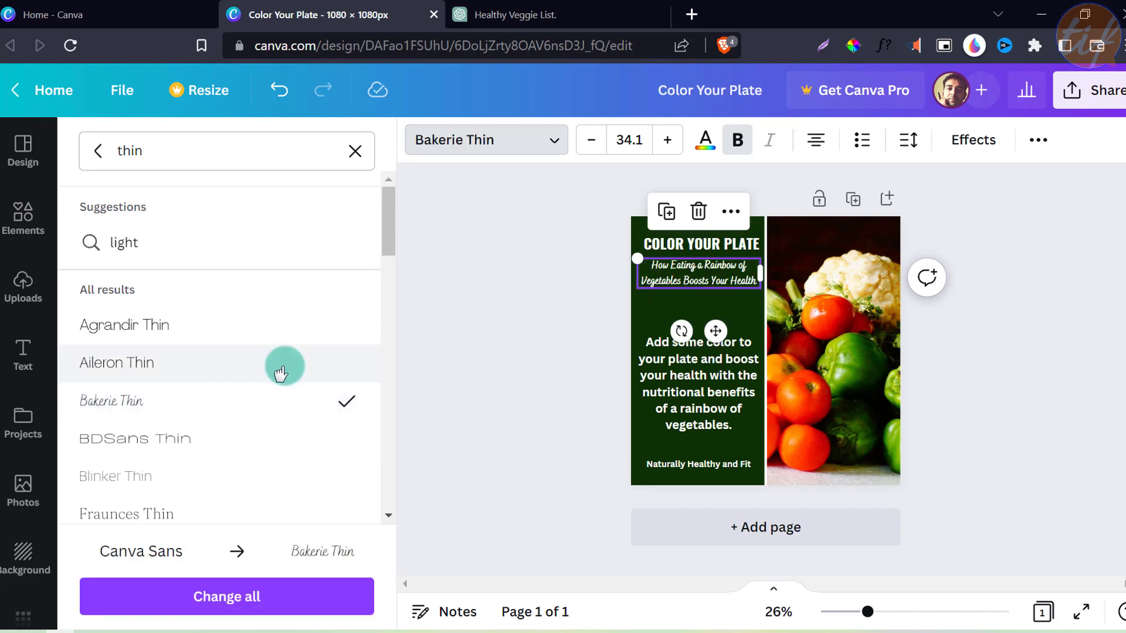
pyautogui.click(532, 337)
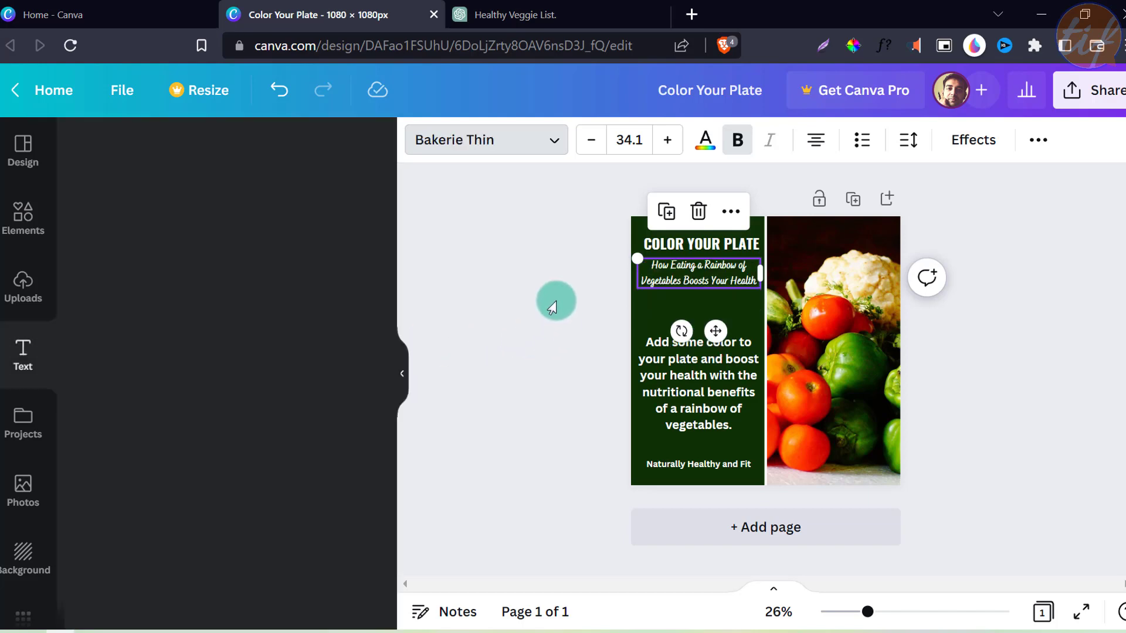
pyautogui.click(560, 311)
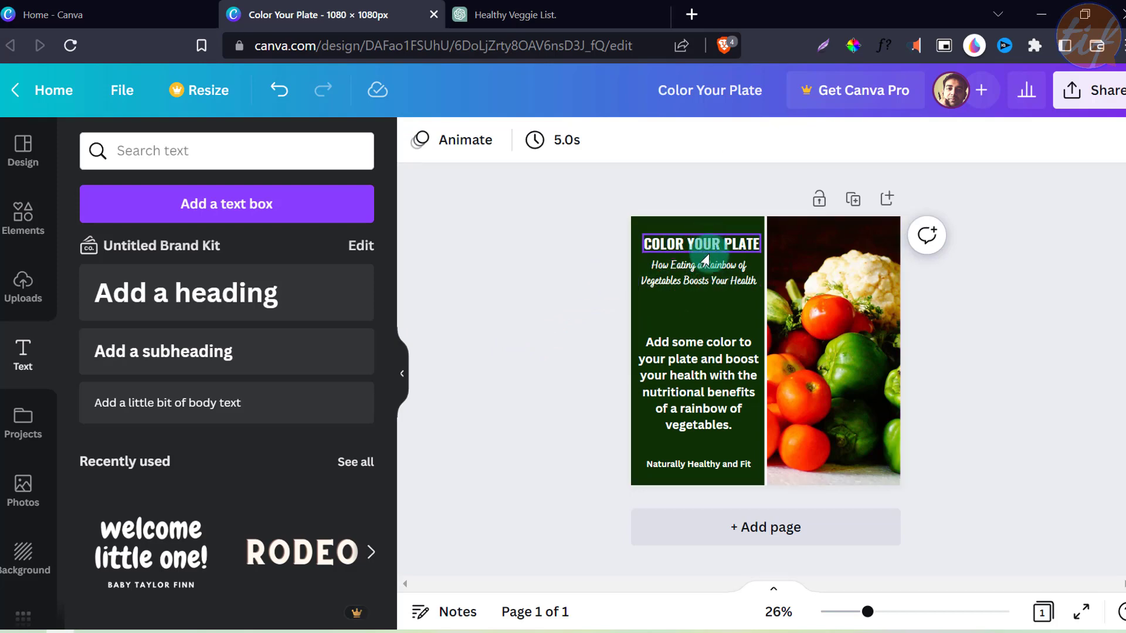
# Step: Set the "Add some color to your plate" paragraph's font to Barlow Condensed Thin from the "thin" fonts and deselect it
pyautogui.click(701, 363)
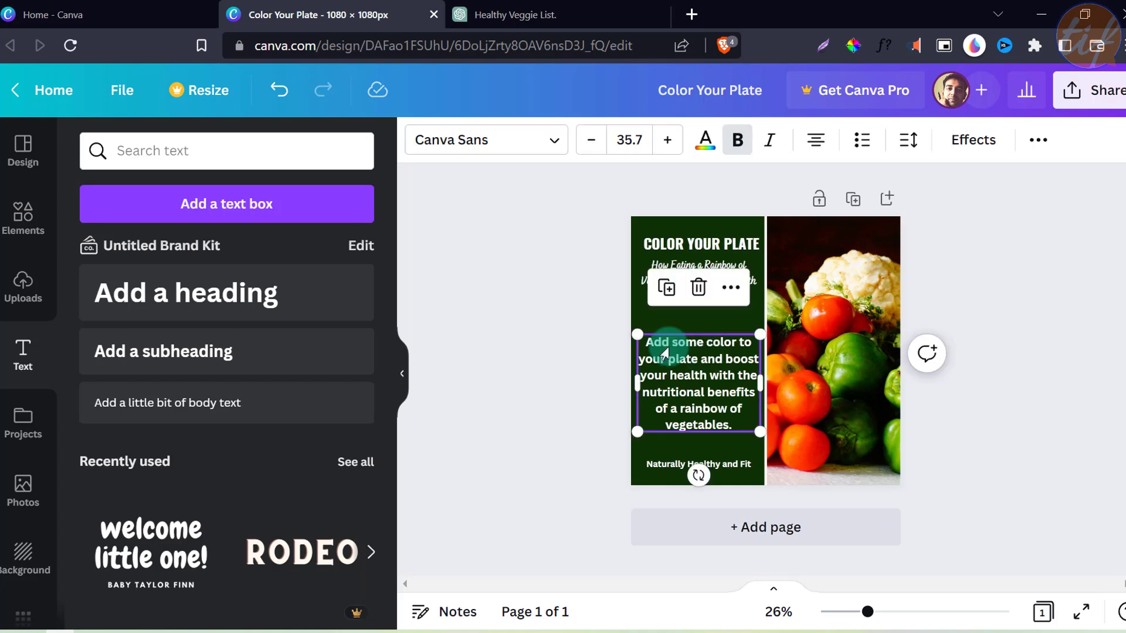
pyautogui.click(506, 148)
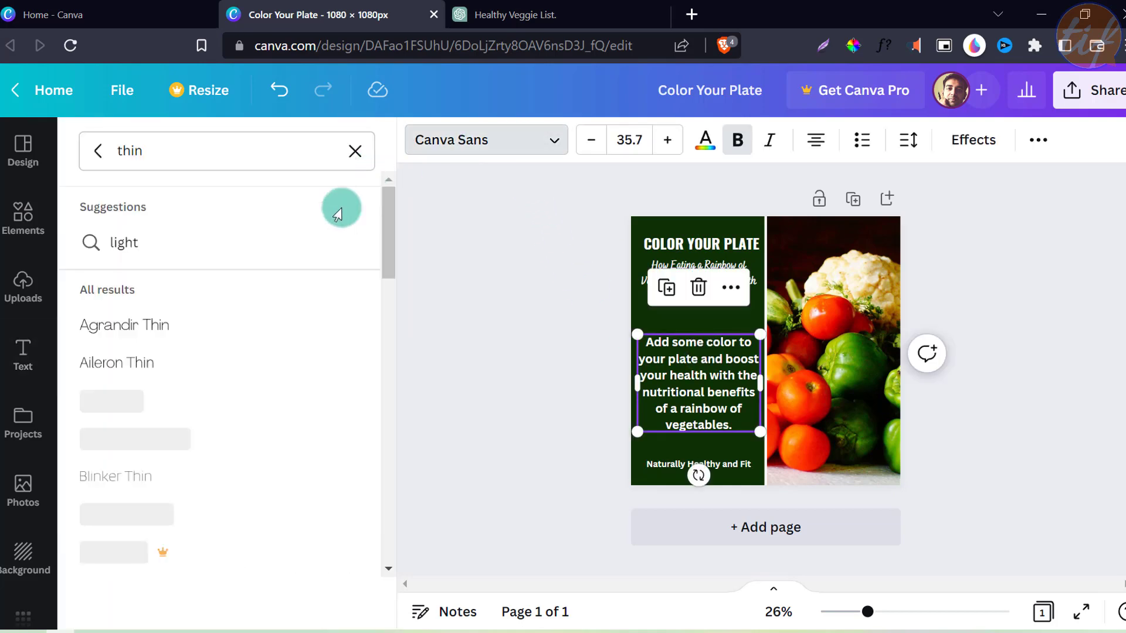
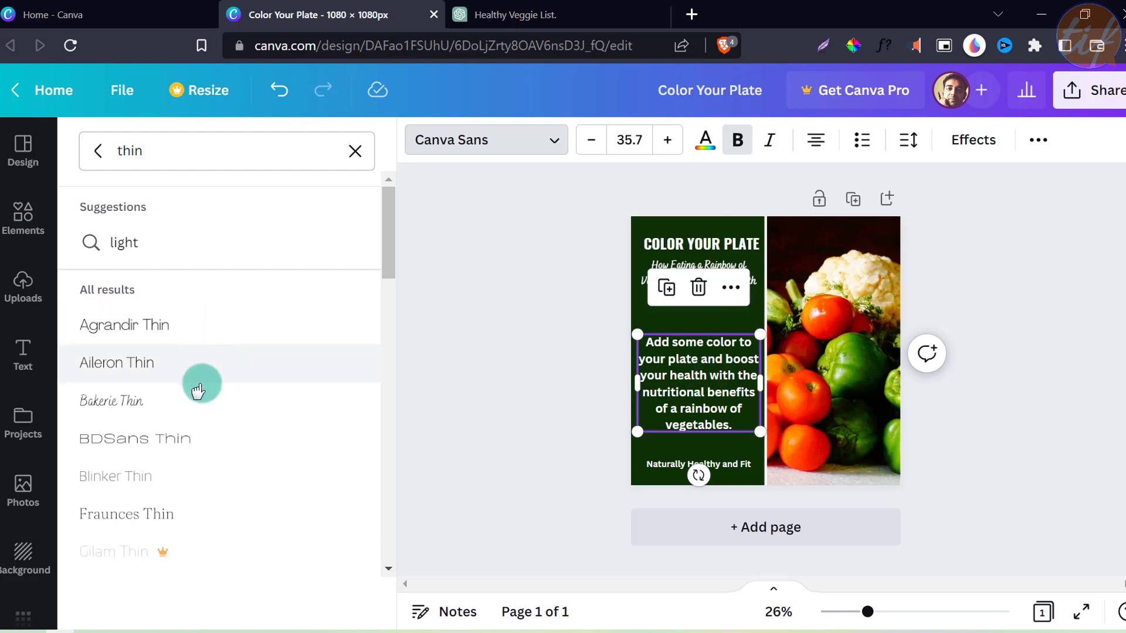
pyautogui.scroll(-2, 211, 380)
pyautogui.scroll(-5, 211, 380)
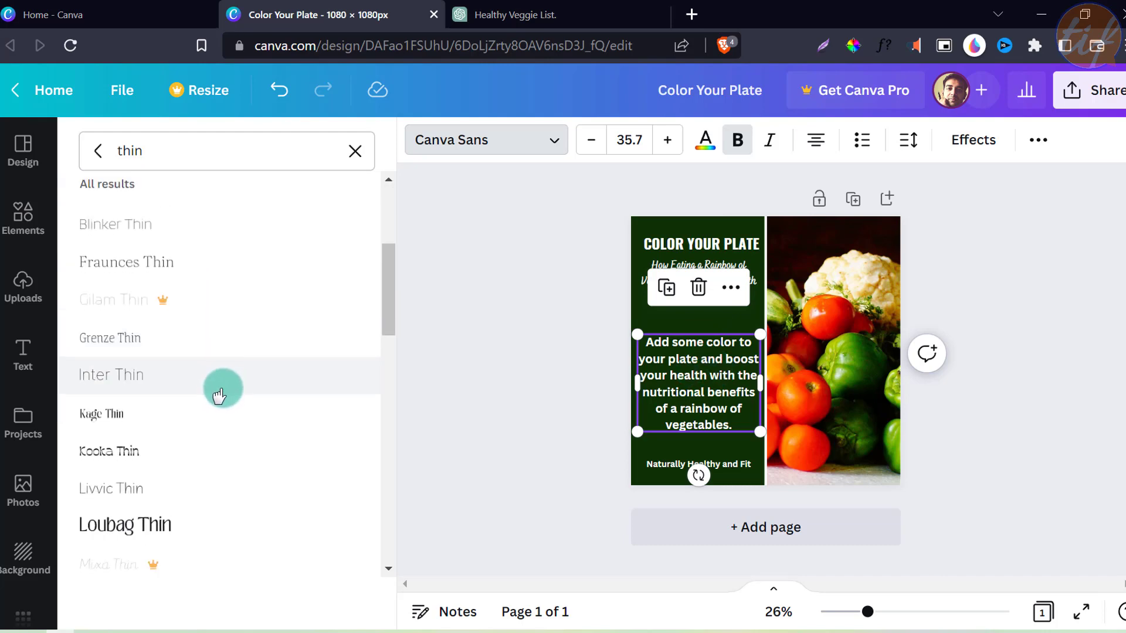
pyautogui.scroll(-4, 229, 404)
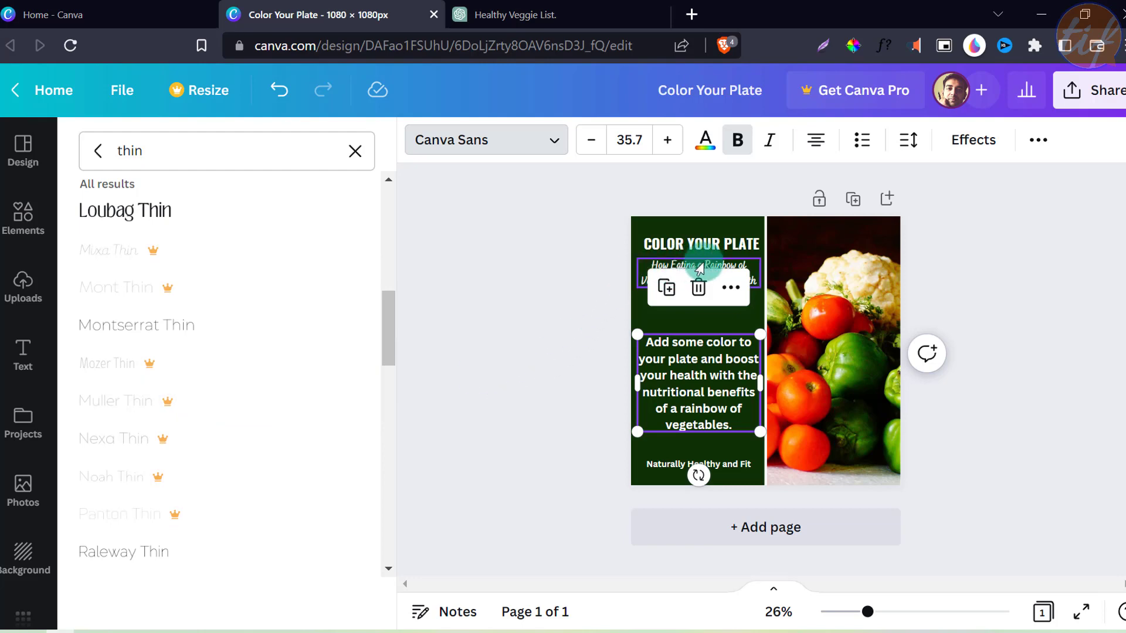
pyautogui.scroll(-5, 229, 391)
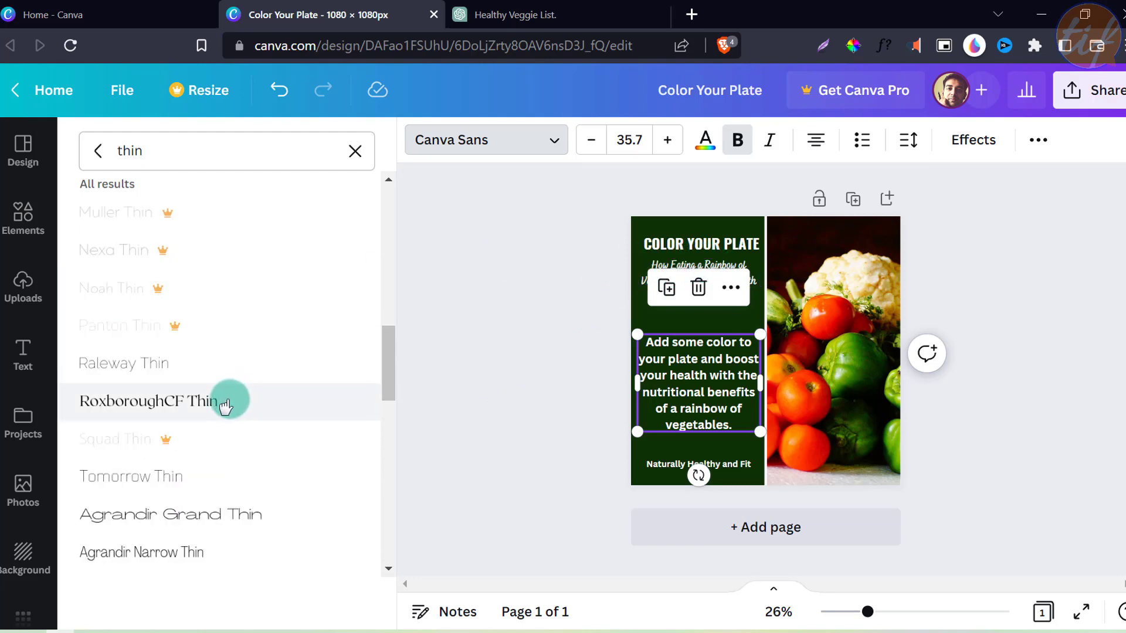
pyautogui.scroll(-1, 227, 435)
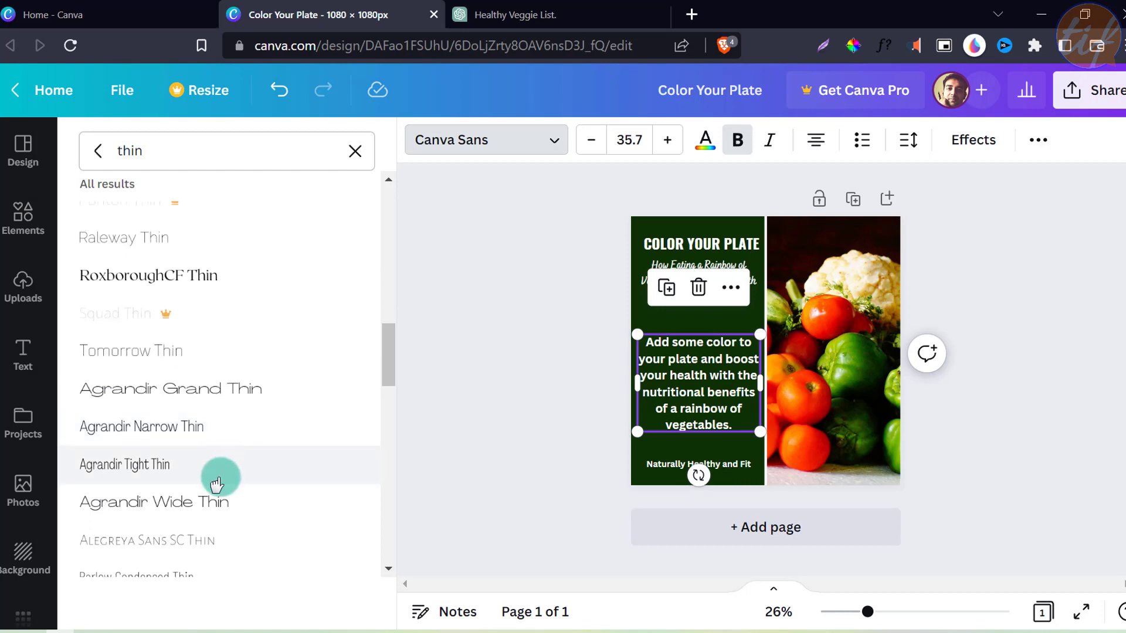
pyautogui.scroll(-4, 226, 460)
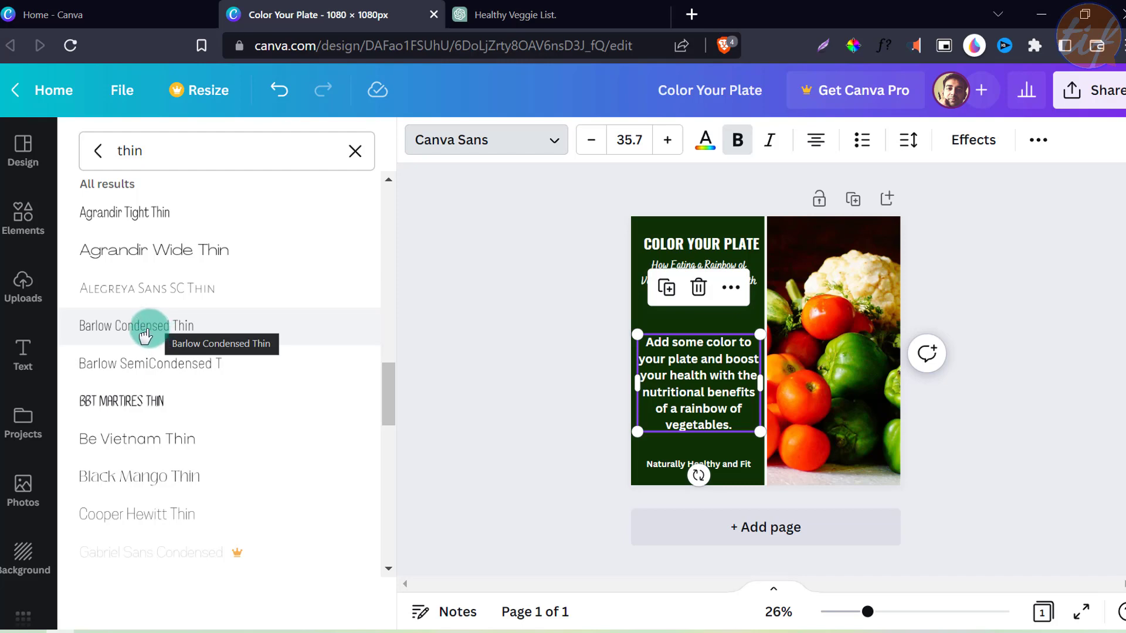
pyautogui.click(144, 333)
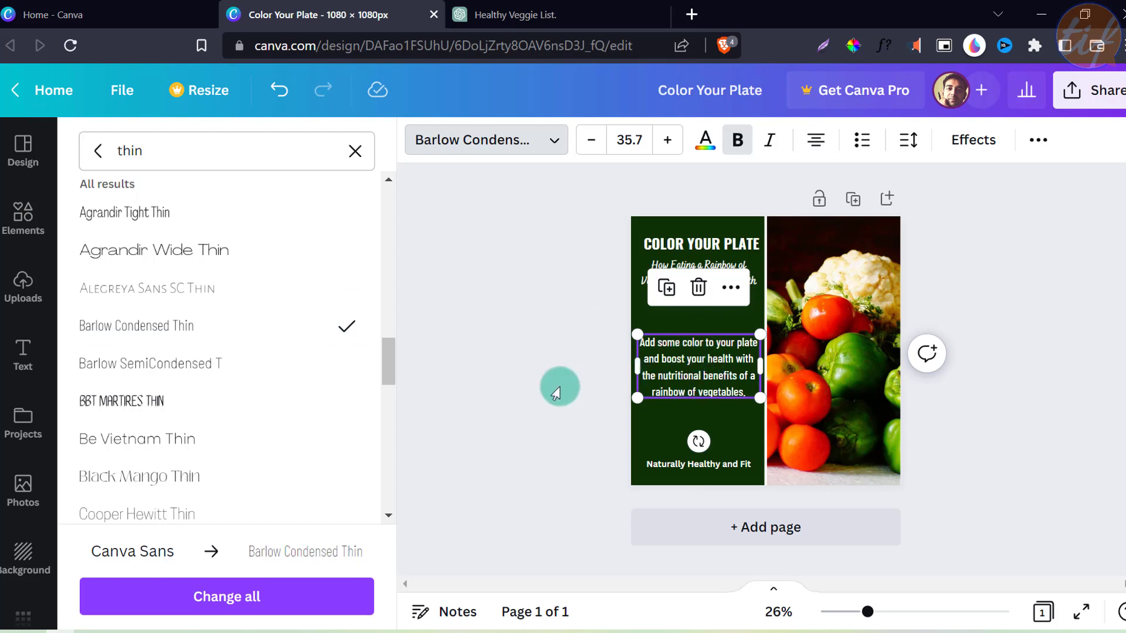
pyautogui.click(570, 372)
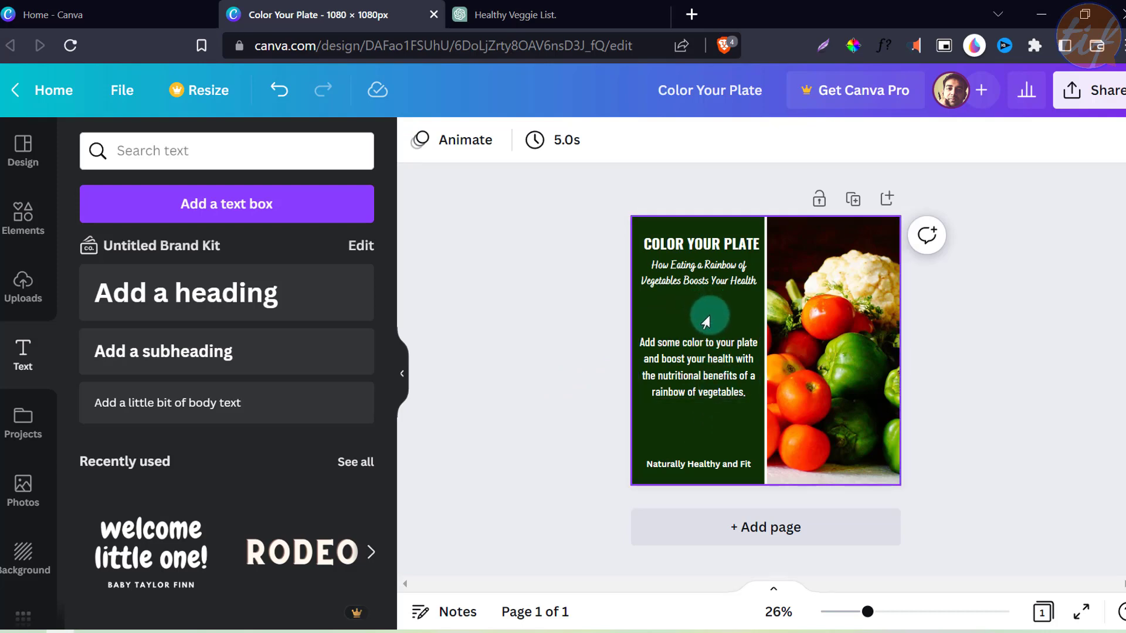
# Step: Reshape the body paragraph's text box, enlarging its text to about size 42.6, and center it in the green column
pyautogui.click(703, 370)
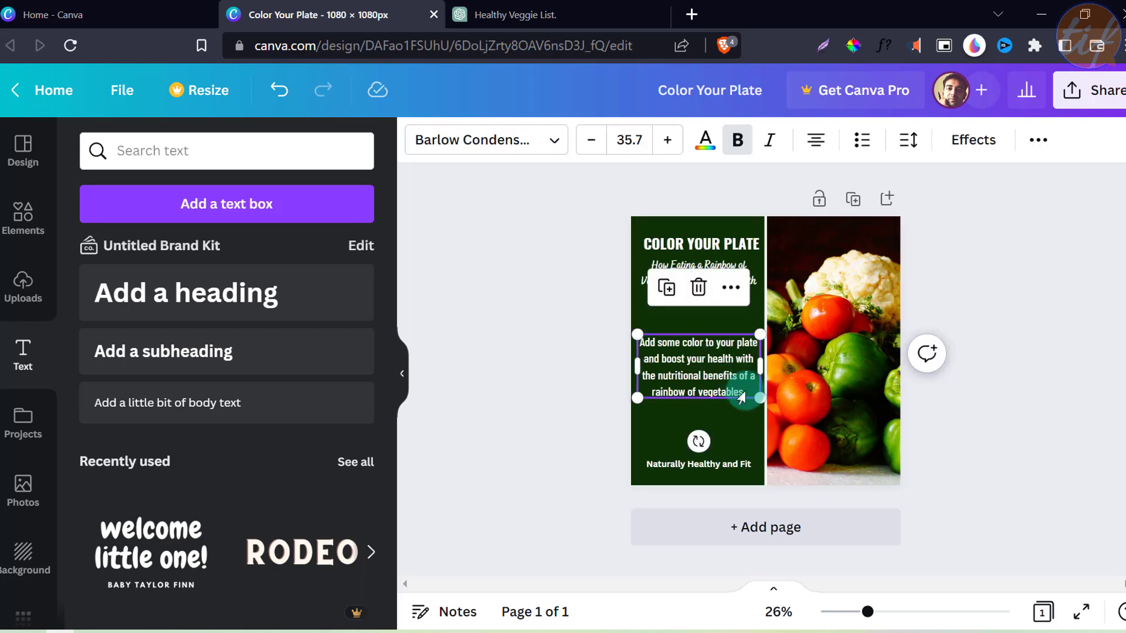
pyautogui.moveTo(758, 403); pyautogui.dragTo(757, 404)
pyautogui.moveTo(760, 366); pyautogui.dragTo(733, 375)
pyautogui.moveTo(735, 415); pyautogui.dragTo(744, 437)
pyautogui.moveTo(673, 384); pyautogui.dragTo(684, 381)
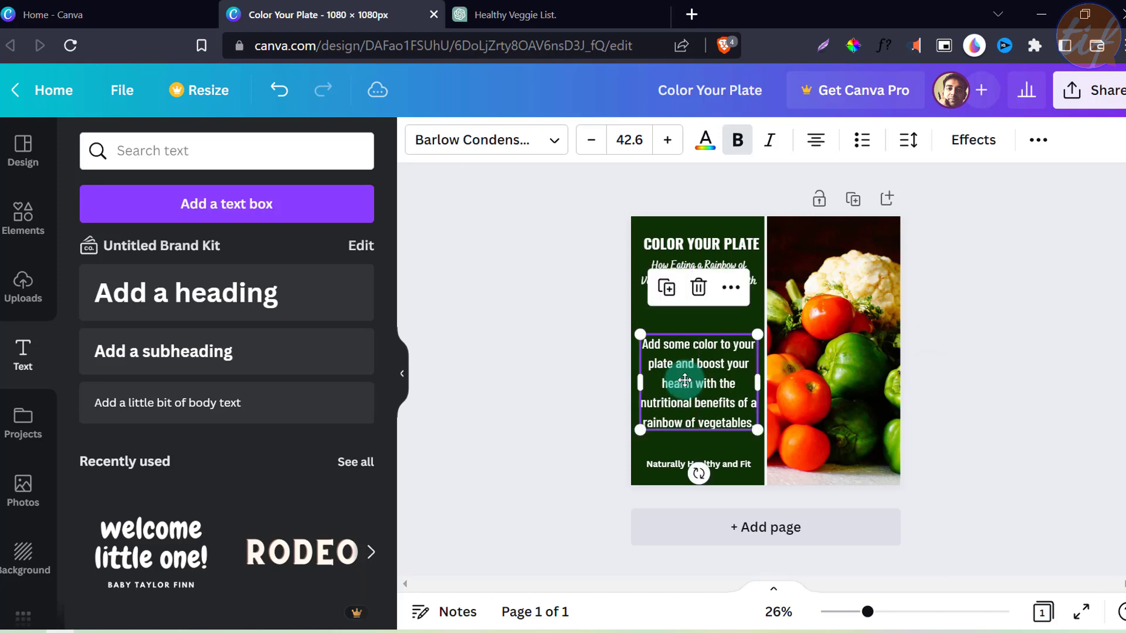
pyautogui.click(586, 354)
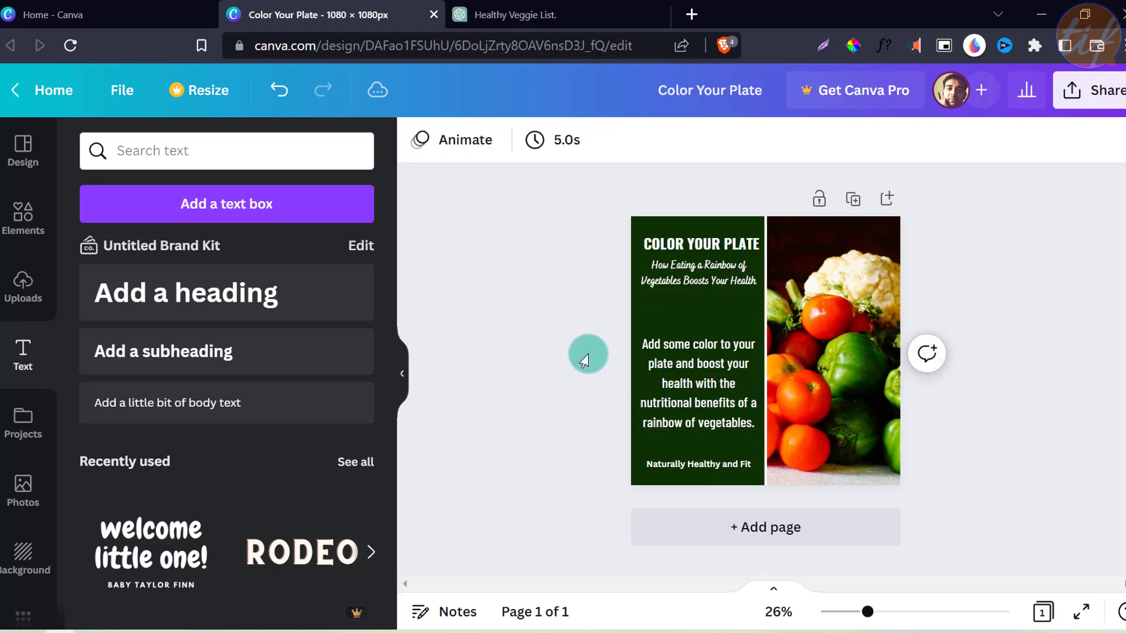
# Step: Clear the font search, change the "Naturally Healthy and Fit" tagline's font to Oswald, and deselect it
pyautogui.click(702, 464)
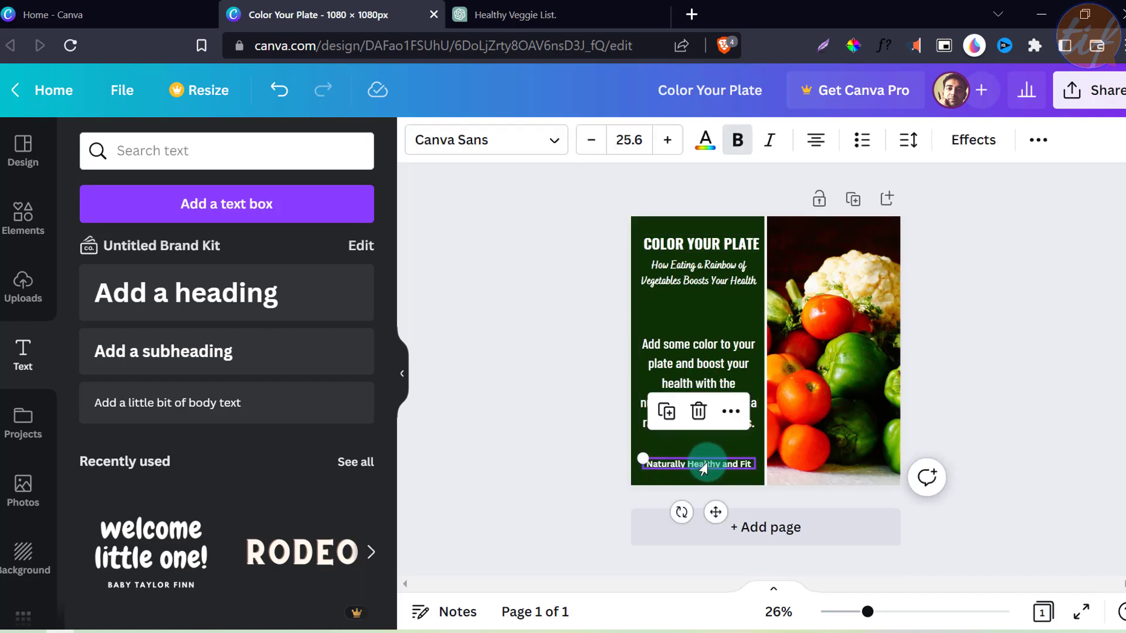
pyautogui.click(546, 142)
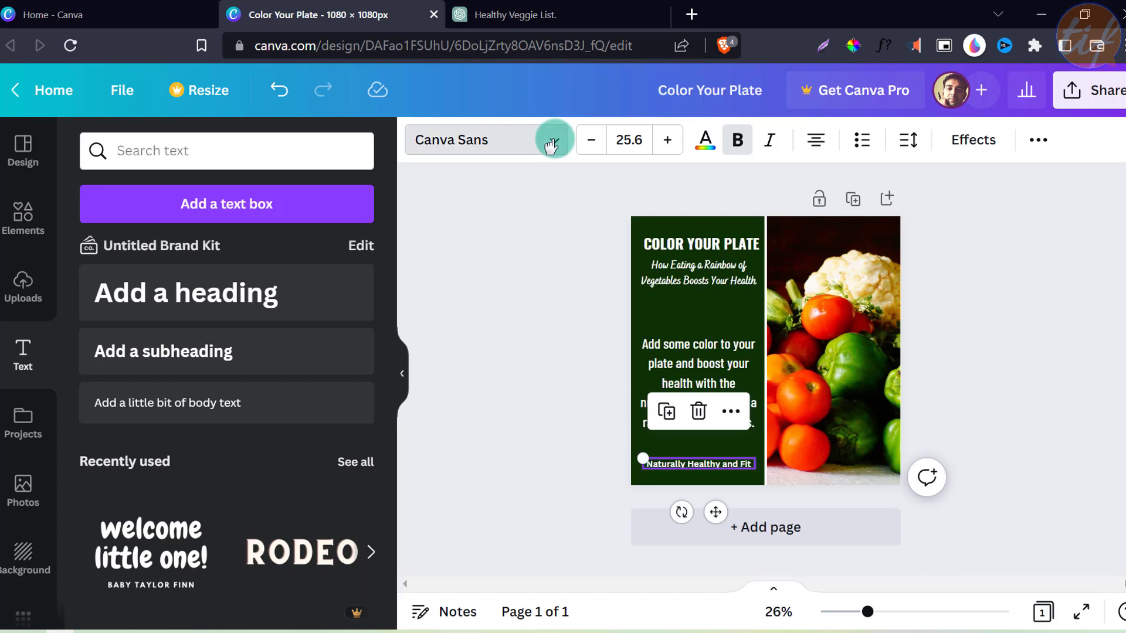
pyautogui.click(355, 154)
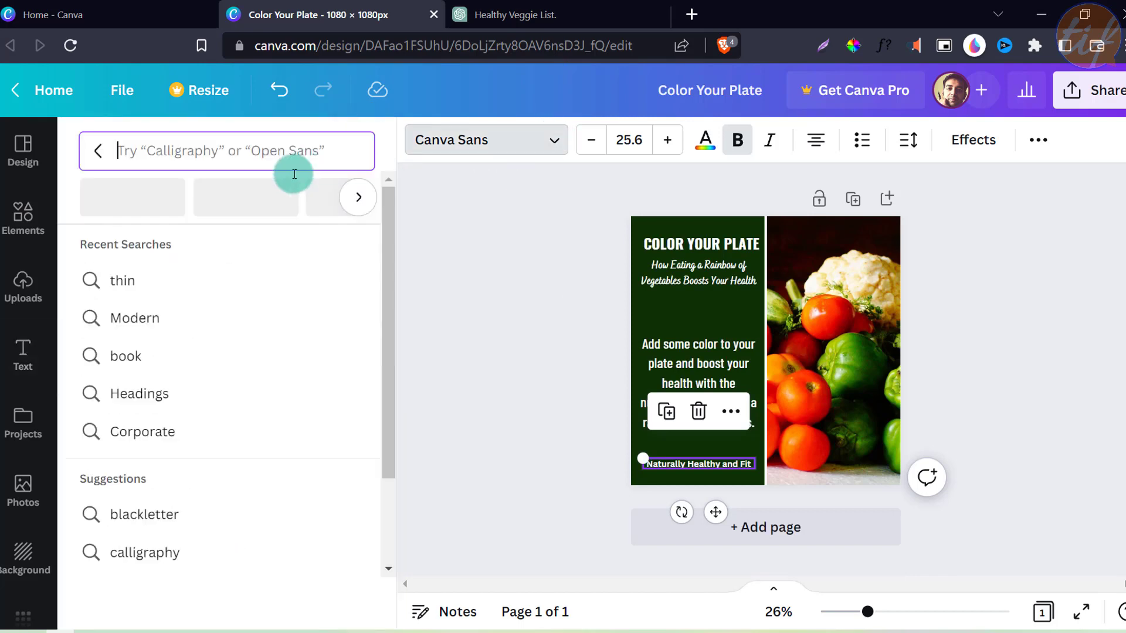
pyautogui.scroll(-2, 215, 368)
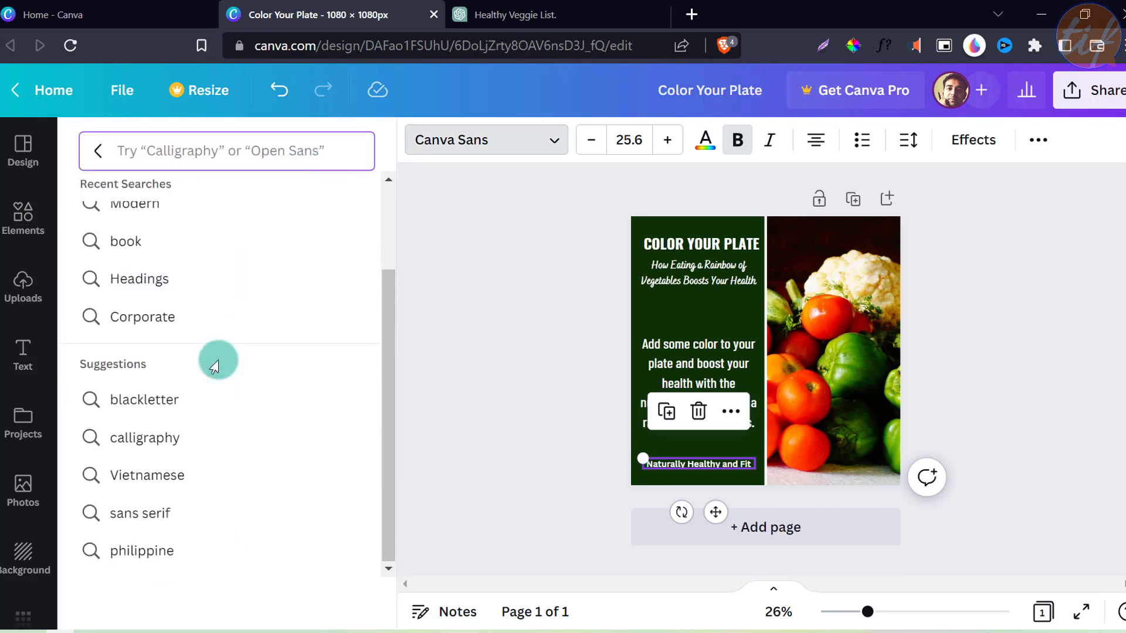
pyautogui.scroll(2, 216, 362)
pyautogui.click(99, 155)
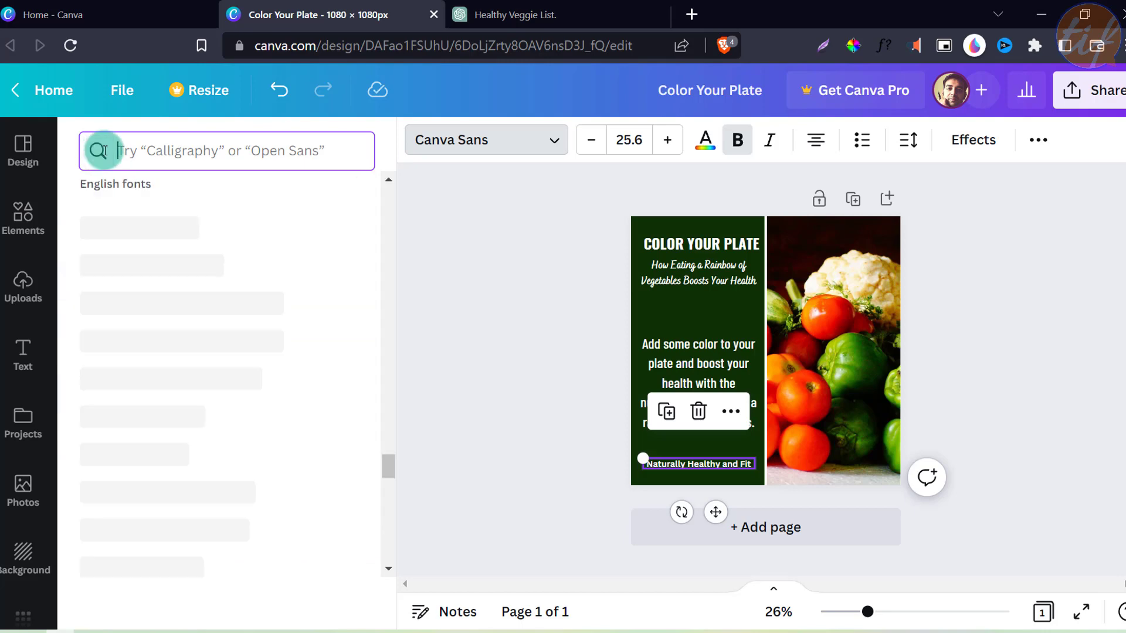
pyautogui.scroll(5, 254, 254)
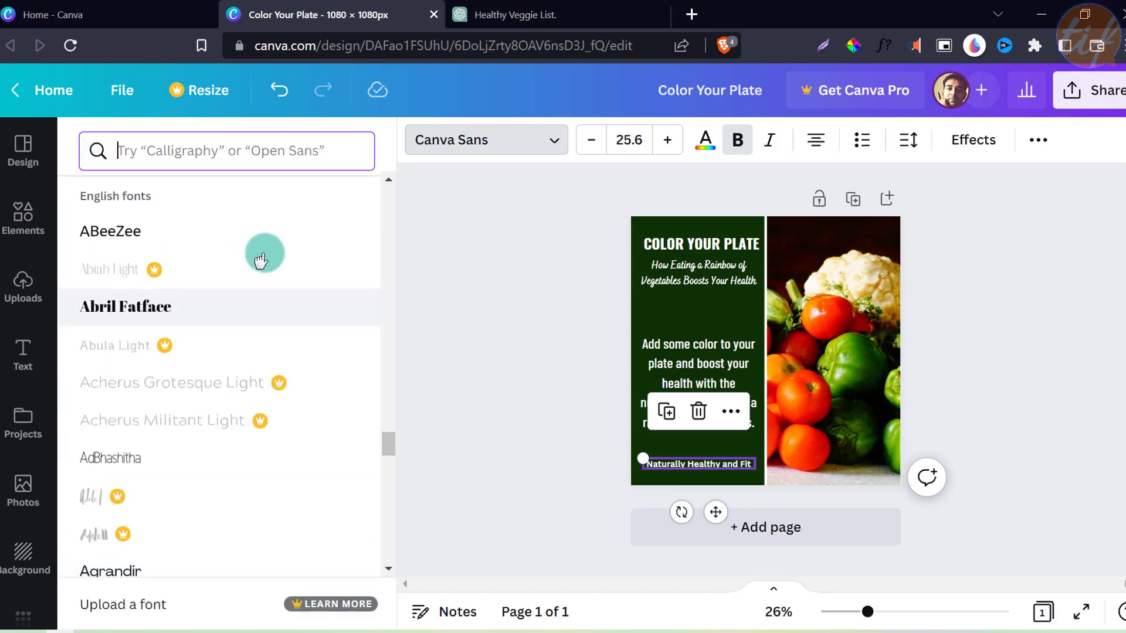
pyautogui.moveTo(378, 397); pyautogui.dragTo(377, 191)
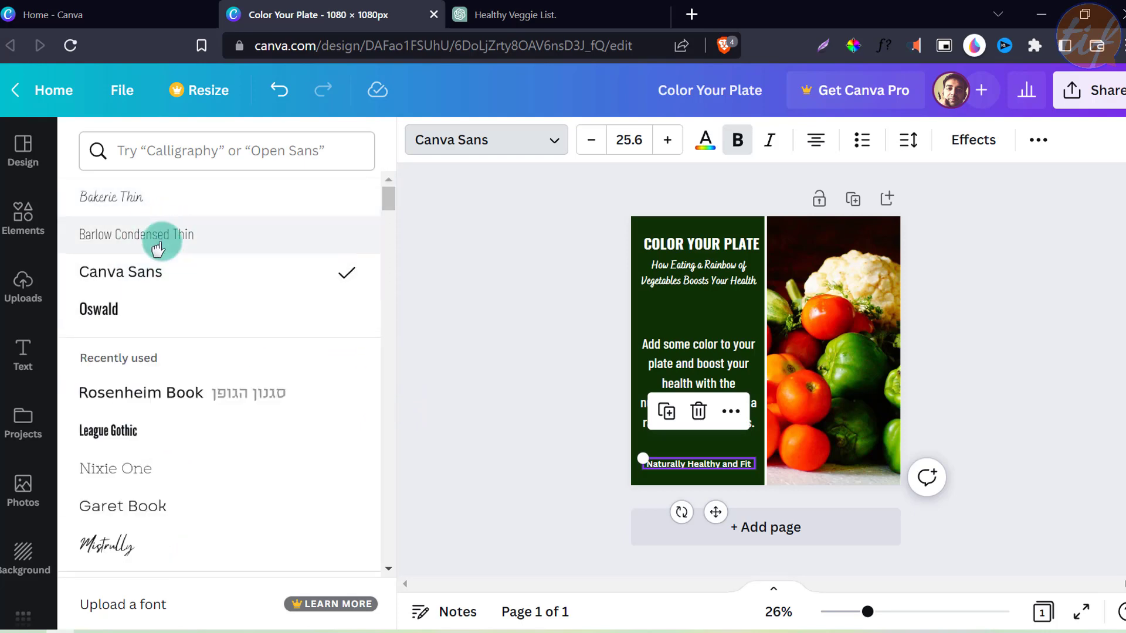
pyautogui.click(109, 317)
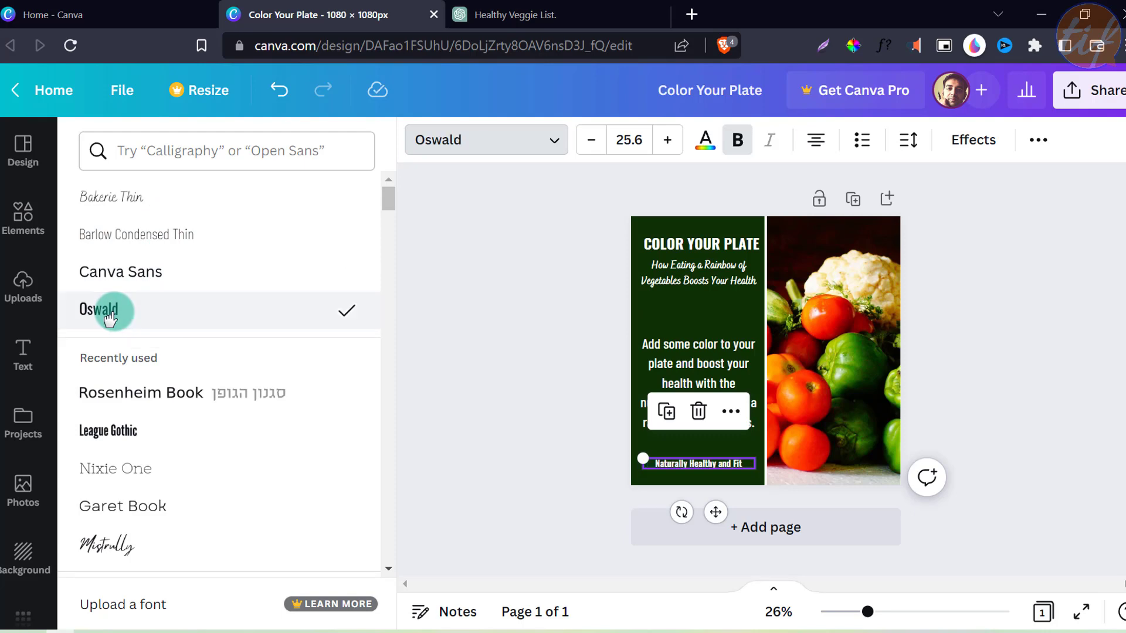
pyautogui.click(540, 362)
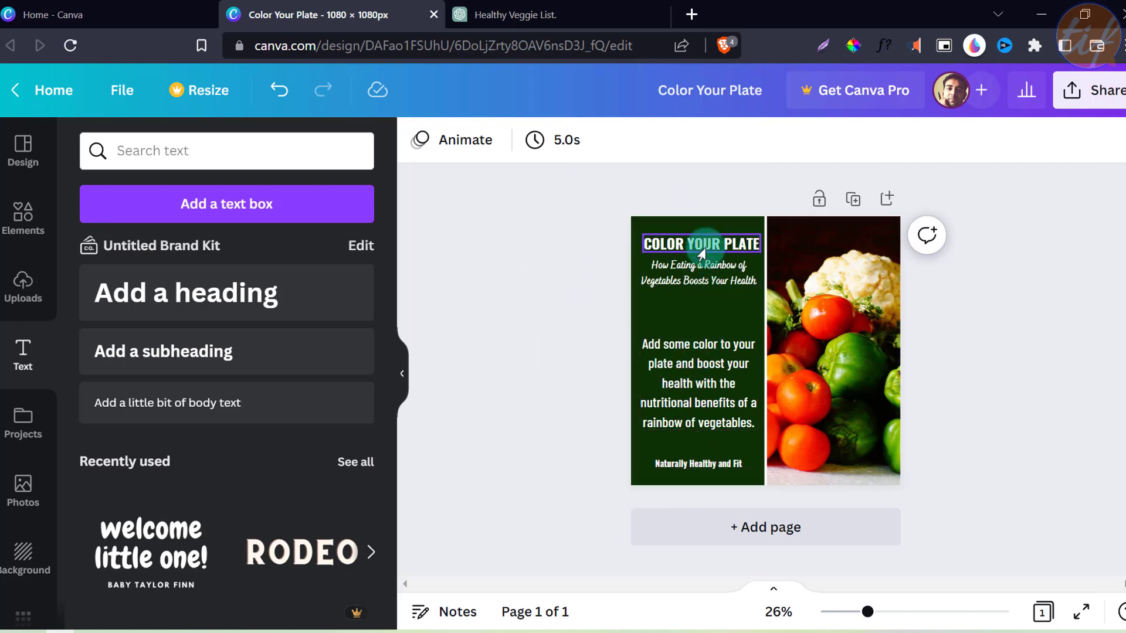
# Step: Widen the body paragraph's text box slightly toward the photo and deselect it
pyautogui.click(742, 387)
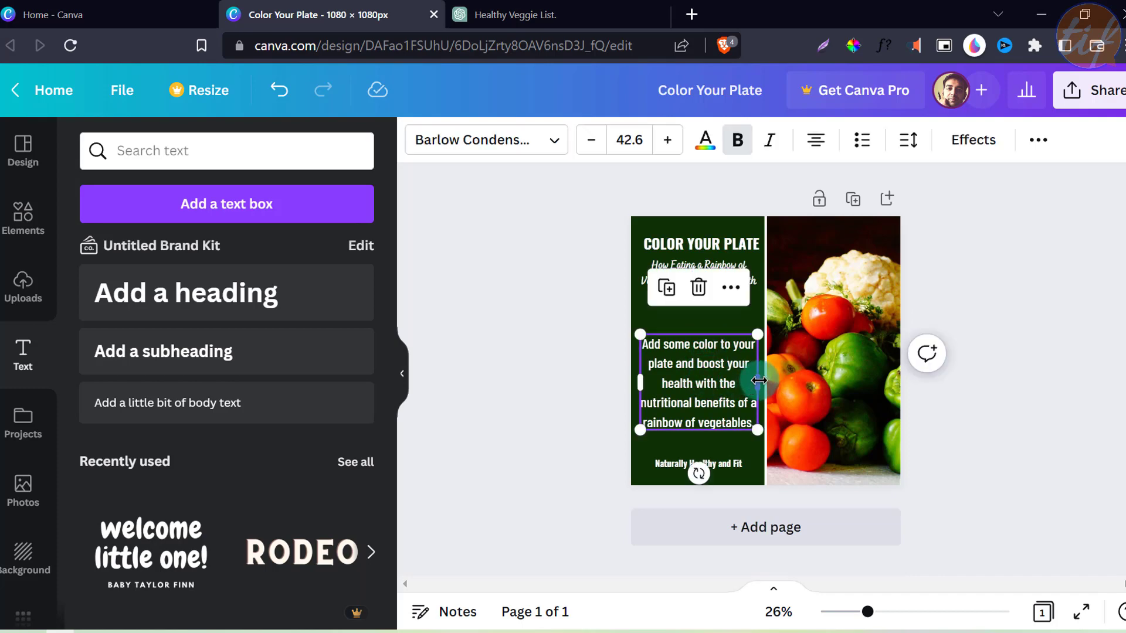
pyautogui.moveTo(757, 381); pyautogui.dragTo(760, 381)
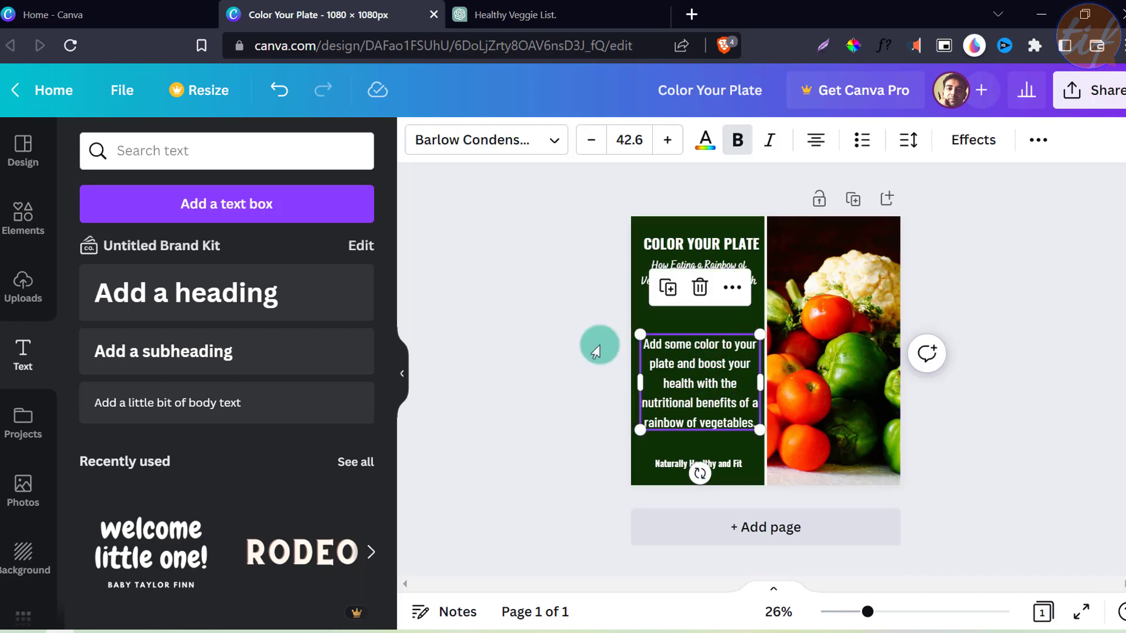
pyautogui.click(595, 352)
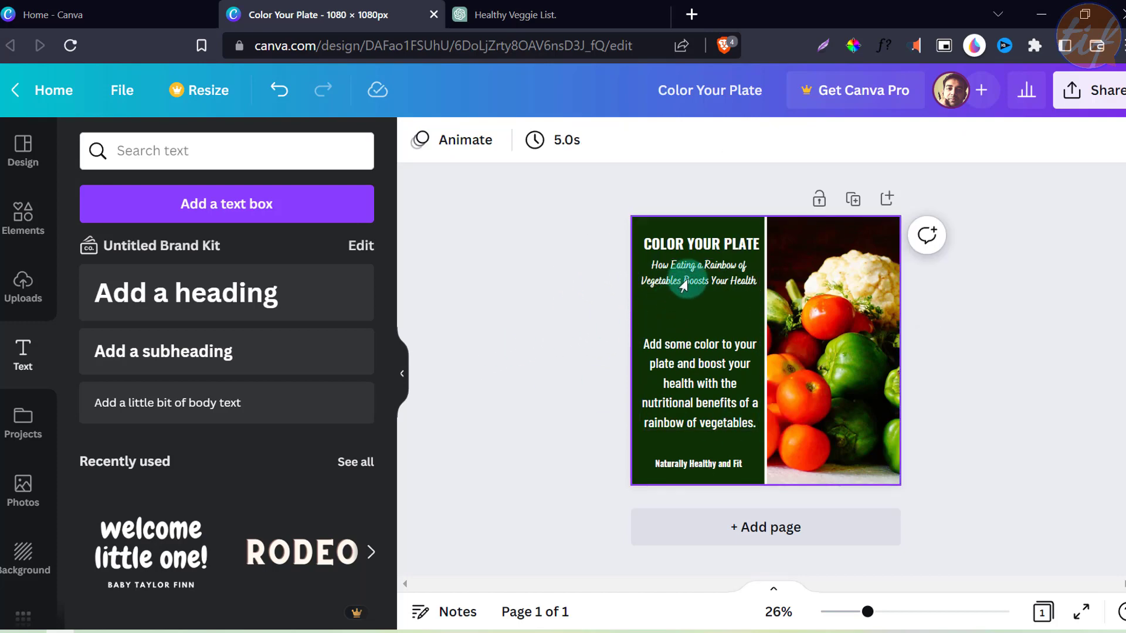
# Step: Try olive green #889432, two light grays and beige from the photo and default colors as the body paragraph's text color
pyautogui.click(691, 346)
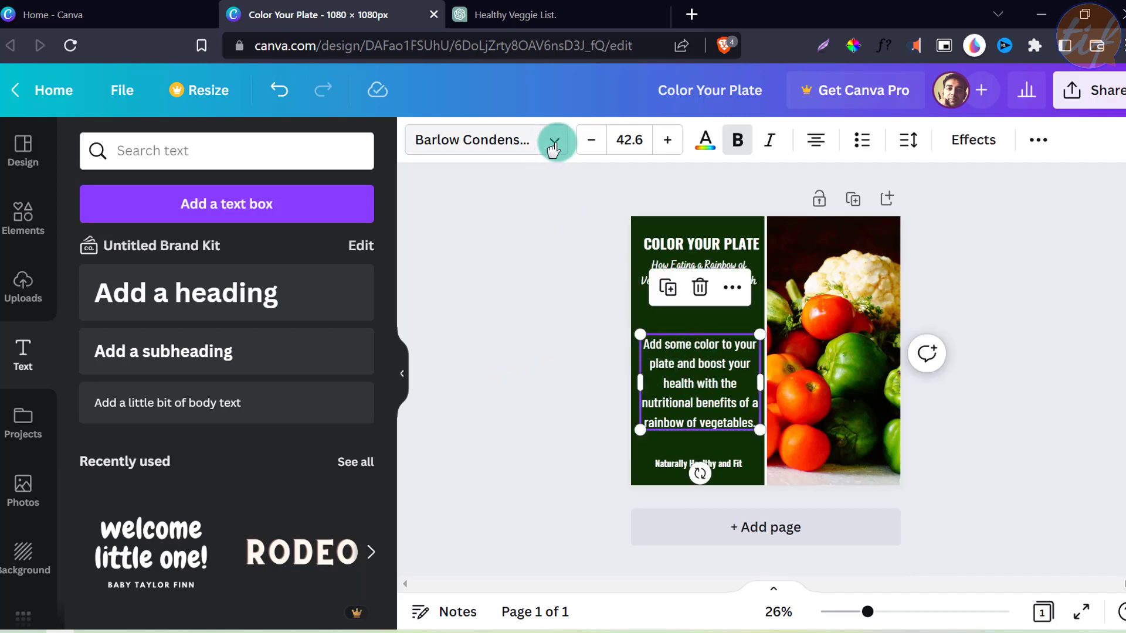
pyautogui.click(709, 141)
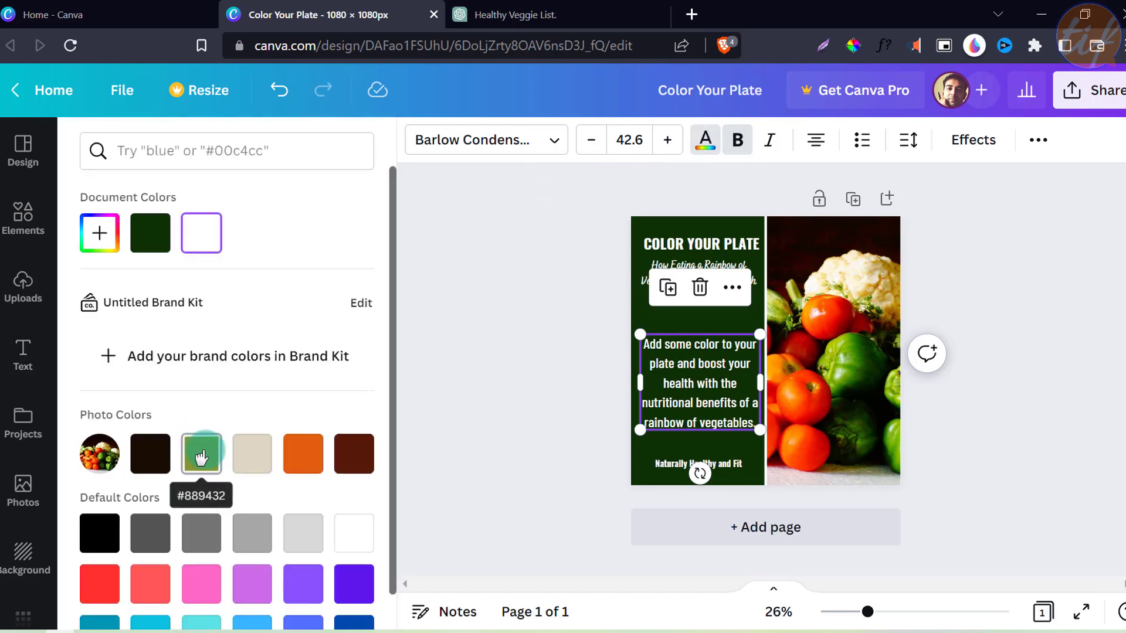
pyautogui.click(201, 457)
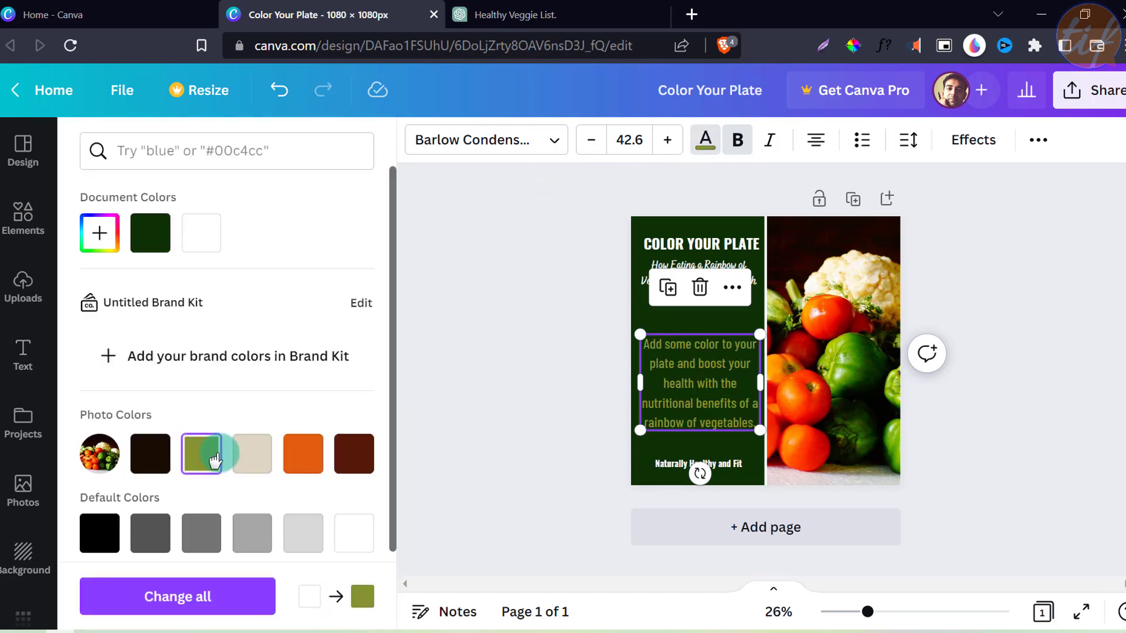
pyautogui.click(304, 535)
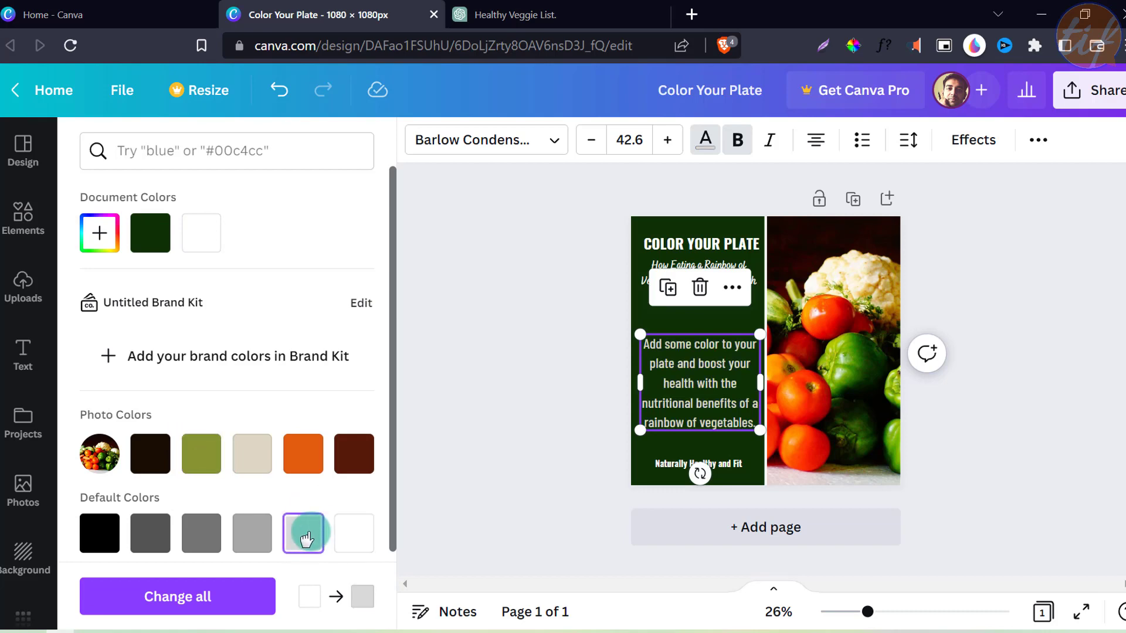
pyautogui.click(237, 535)
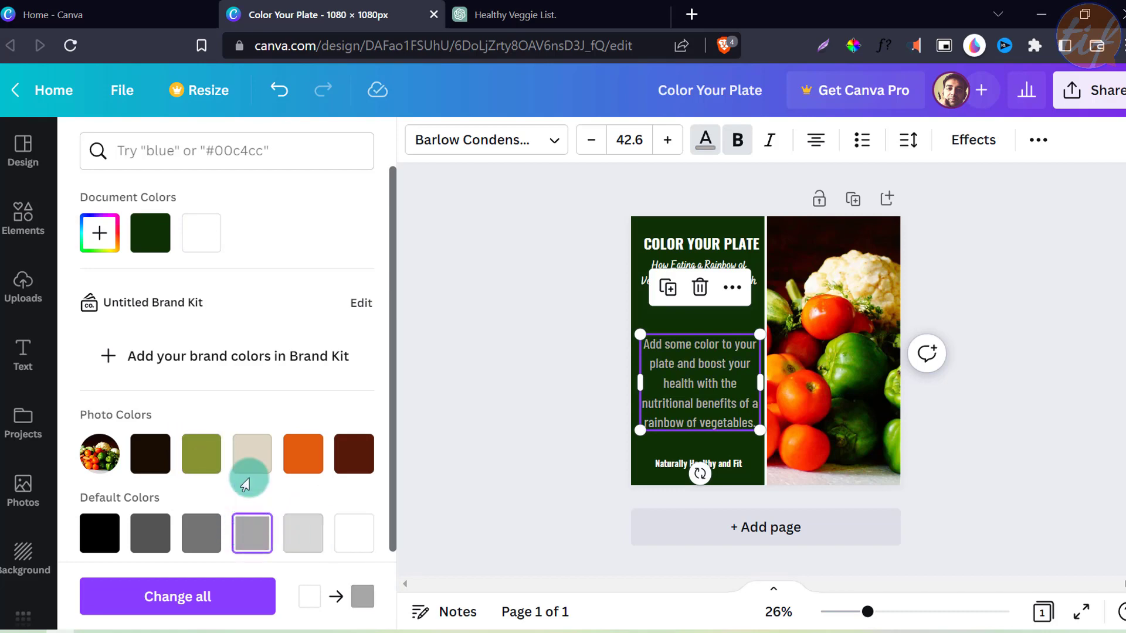
pyautogui.click(251, 452)
pyautogui.click(515, 333)
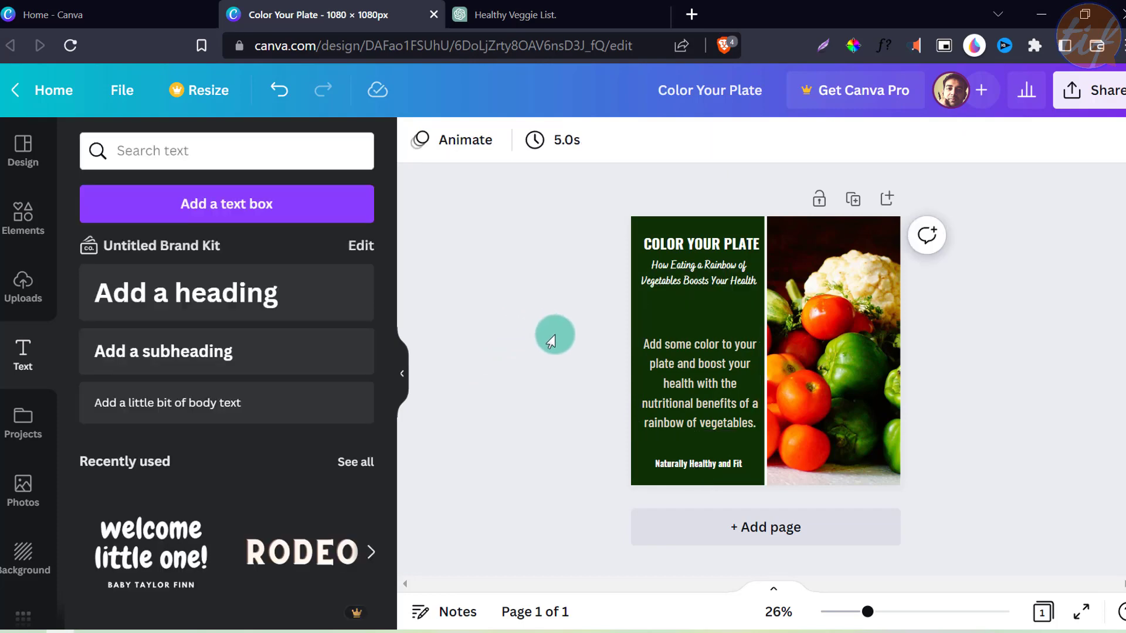
# Step: Change the "Add some color to your plate" paragraph's text color to the default yellow and deselect it
pyautogui.click(688, 366)
pyautogui.click(705, 139)
pyautogui.scroll(-2, 264, 423)
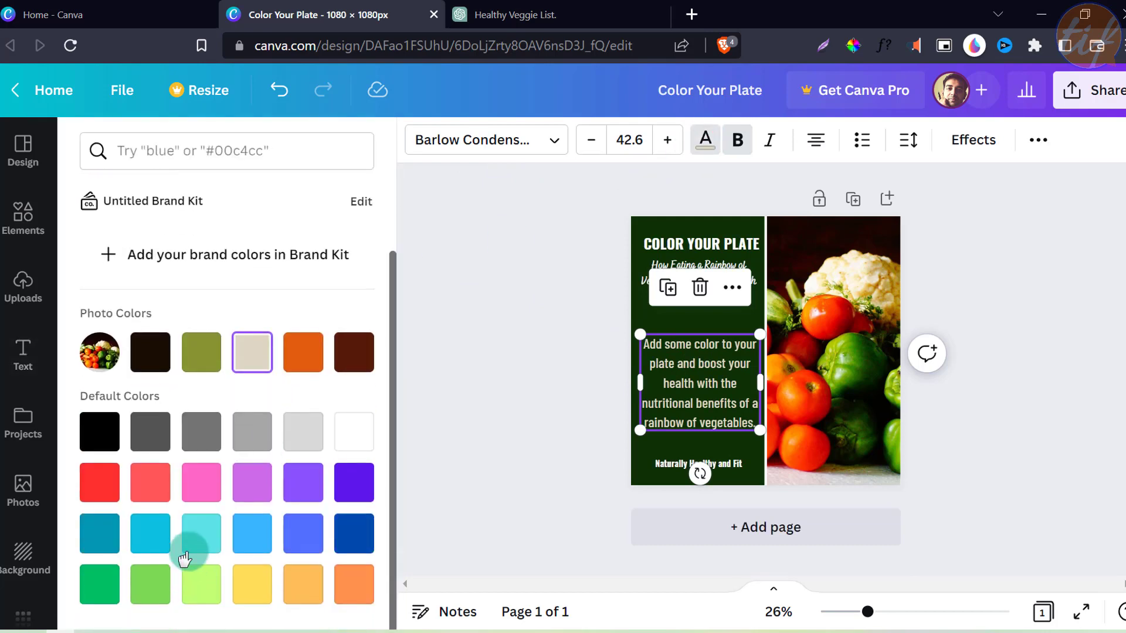
pyautogui.click(533, 350)
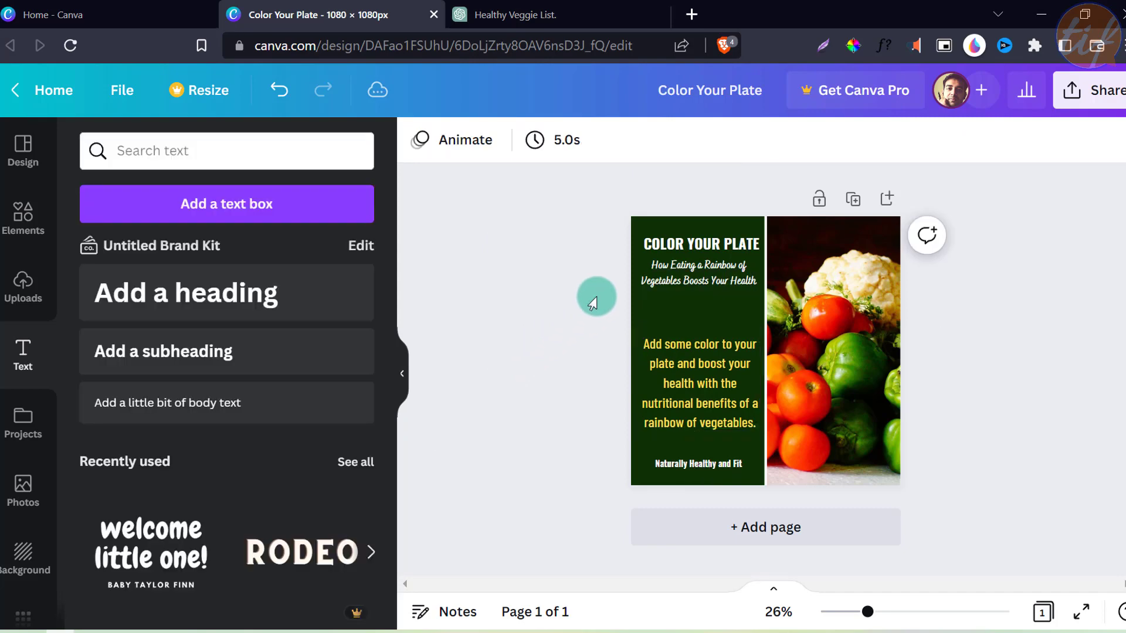
# Step: Give the "COLOR YOUR PLATE" heading the same yellow text color as the body paragraph and deselect it
pyautogui.click(684, 252)
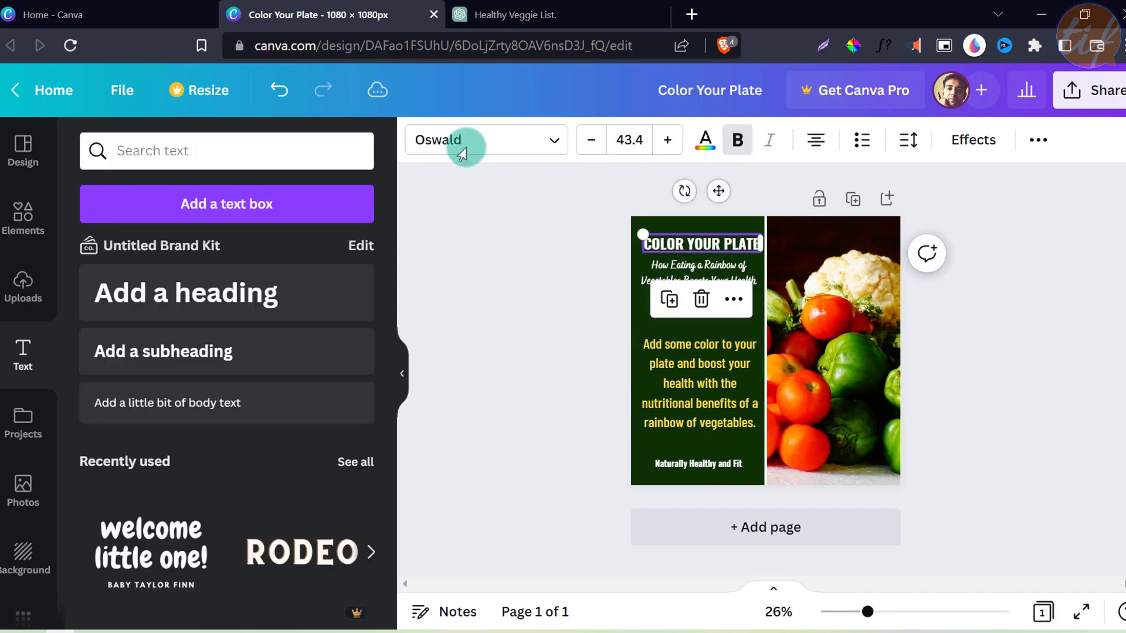
pyautogui.click(698, 144)
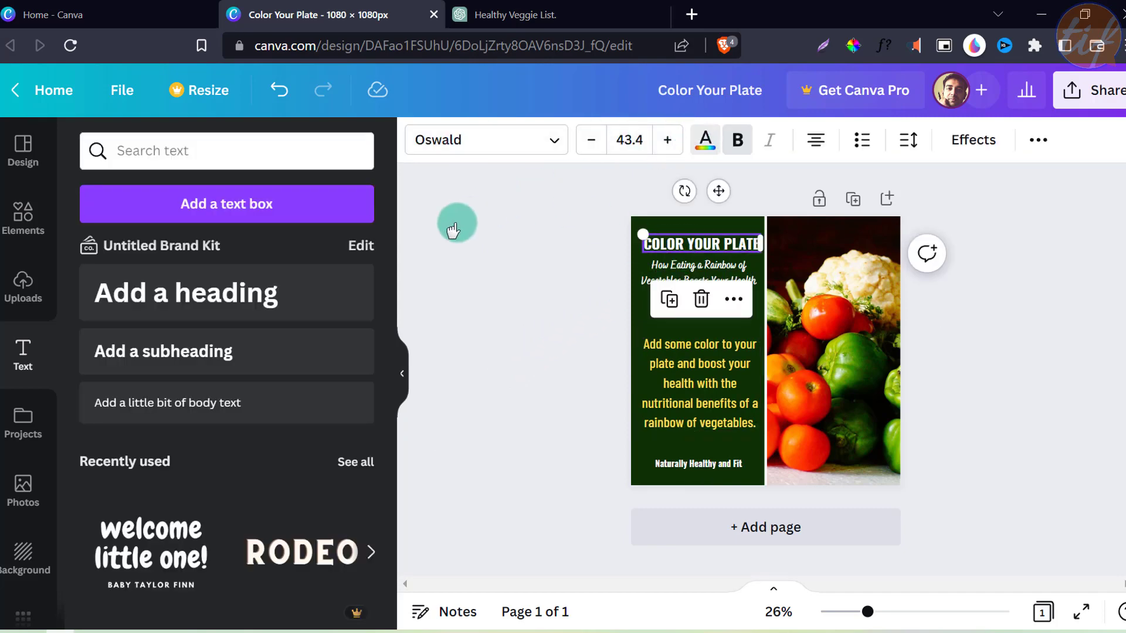
pyautogui.click(201, 233)
pyautogui.click(556, 271)
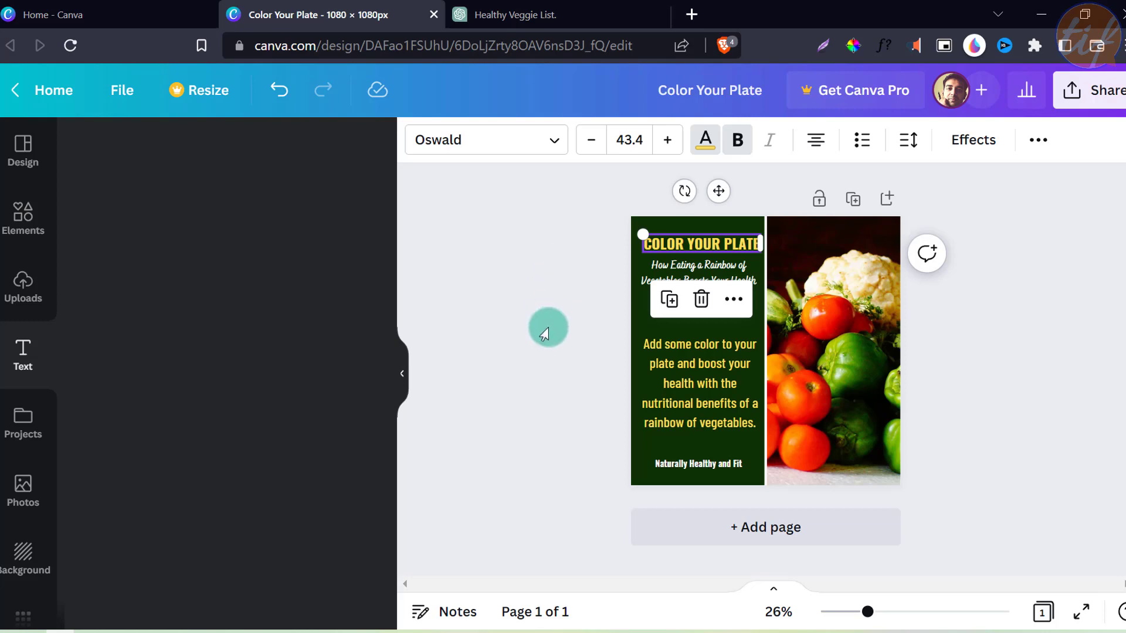
pyautogui.click(594, 373)
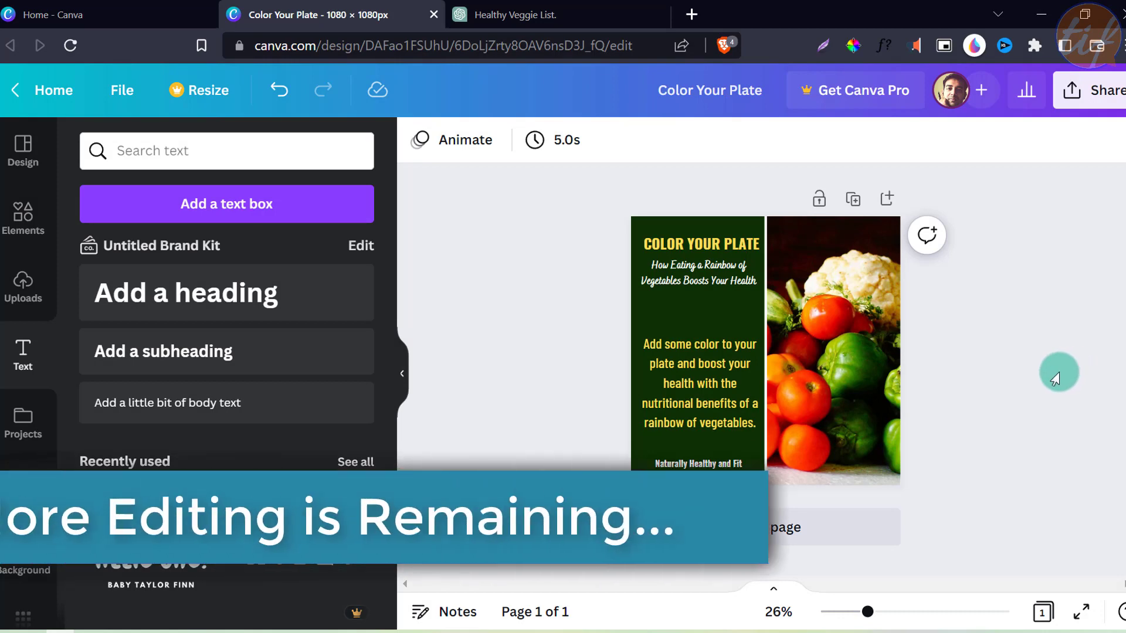
# Step: Move the body paragraph slightly down toward the tagline, aligned with the heading's center, and deselect it
pyautogui.click(698, 384)
pyautogui.moveTo(698, 384); pyautogui.dragTo(703, 388)
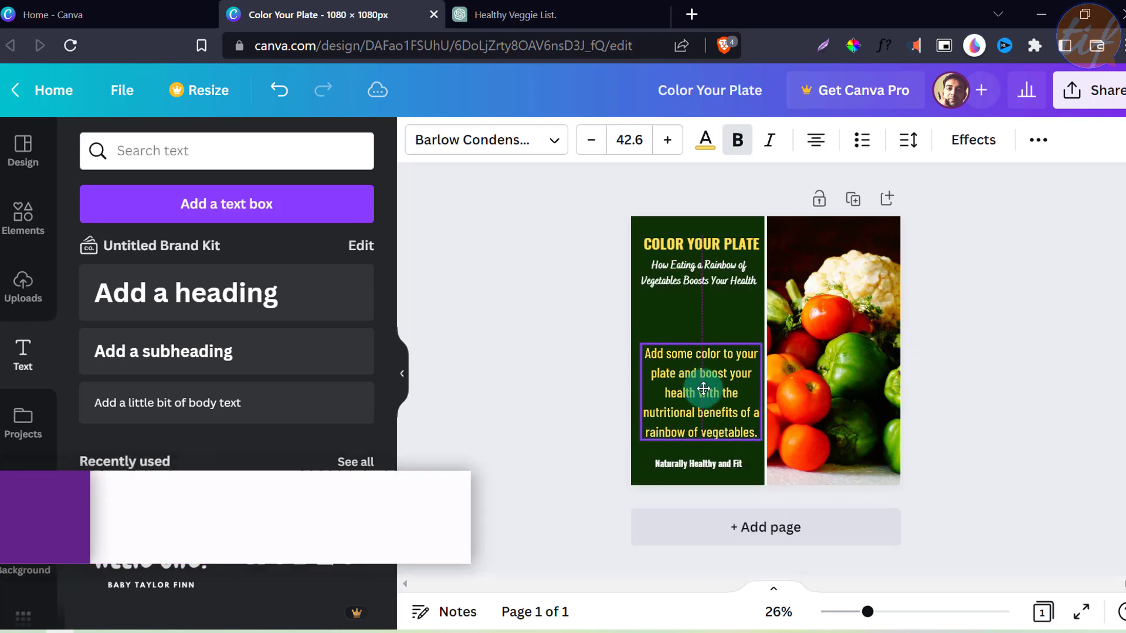
pyautogui.click(581, 336)
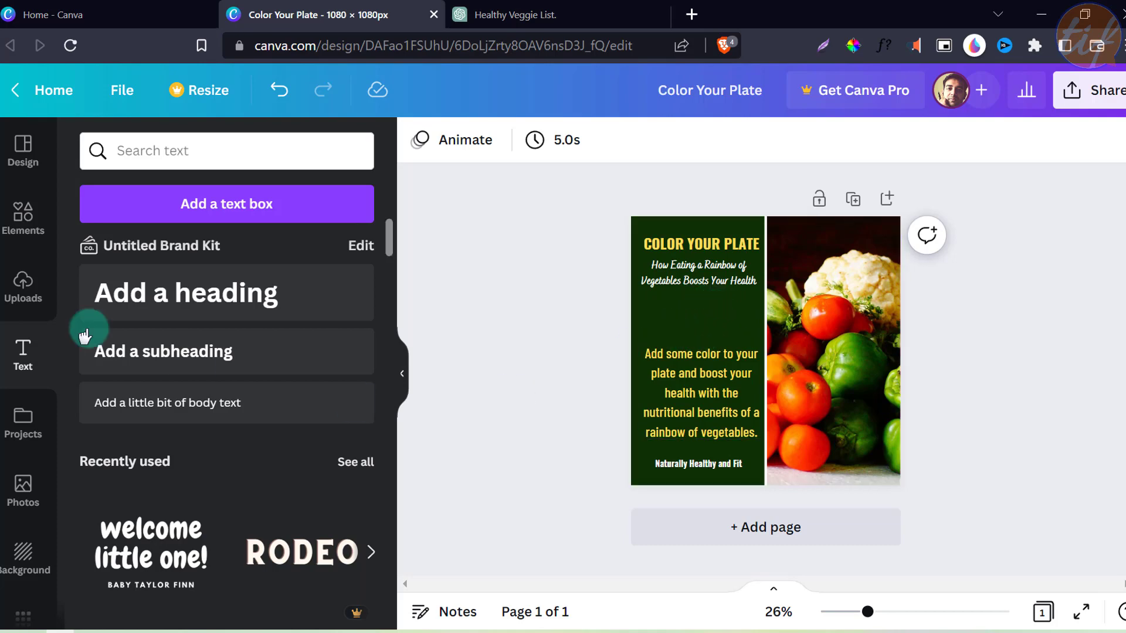
# Step: Search the elements for "leaf" and add the solid green single-leaf graphic to the page
pyautogui.click(24, 212)
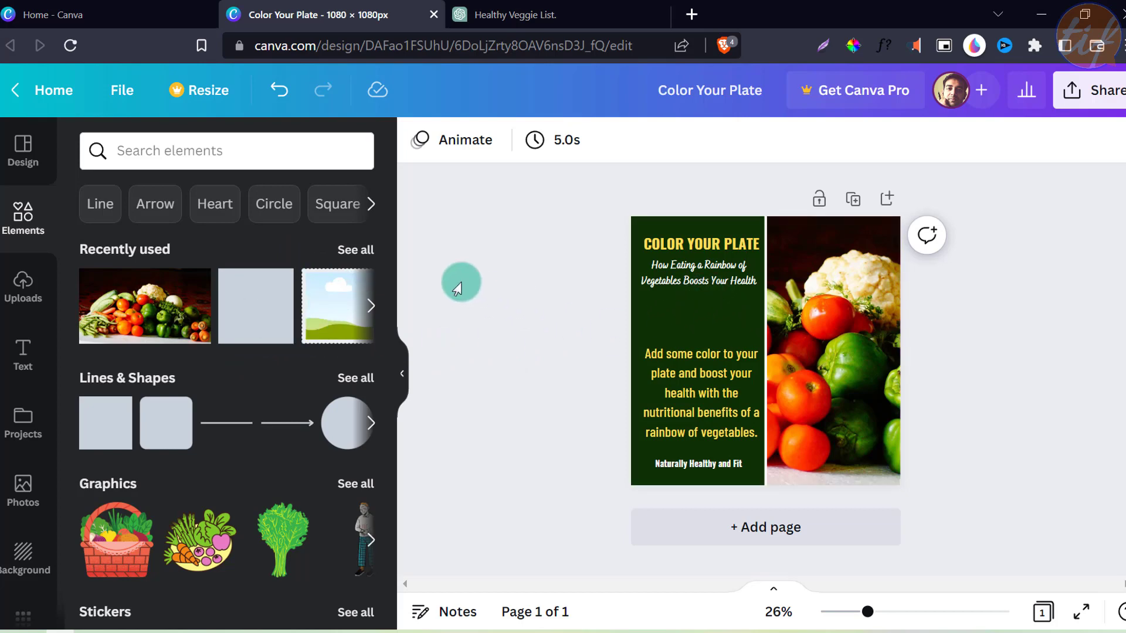
pyautogui.click(200, 150)
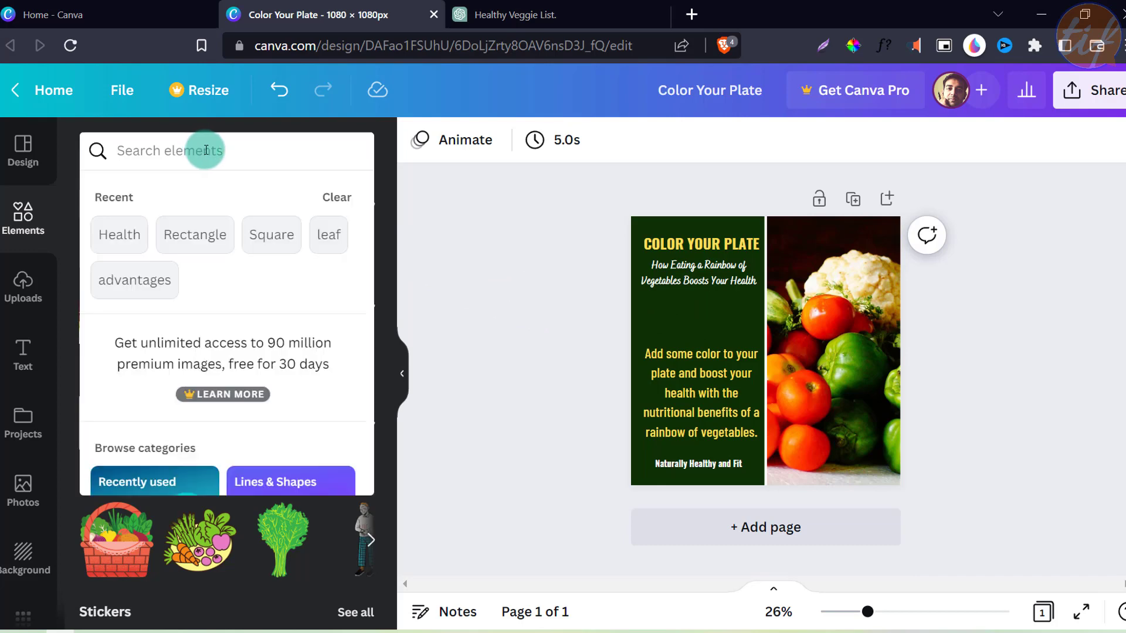
pyautogui.write('leaf')
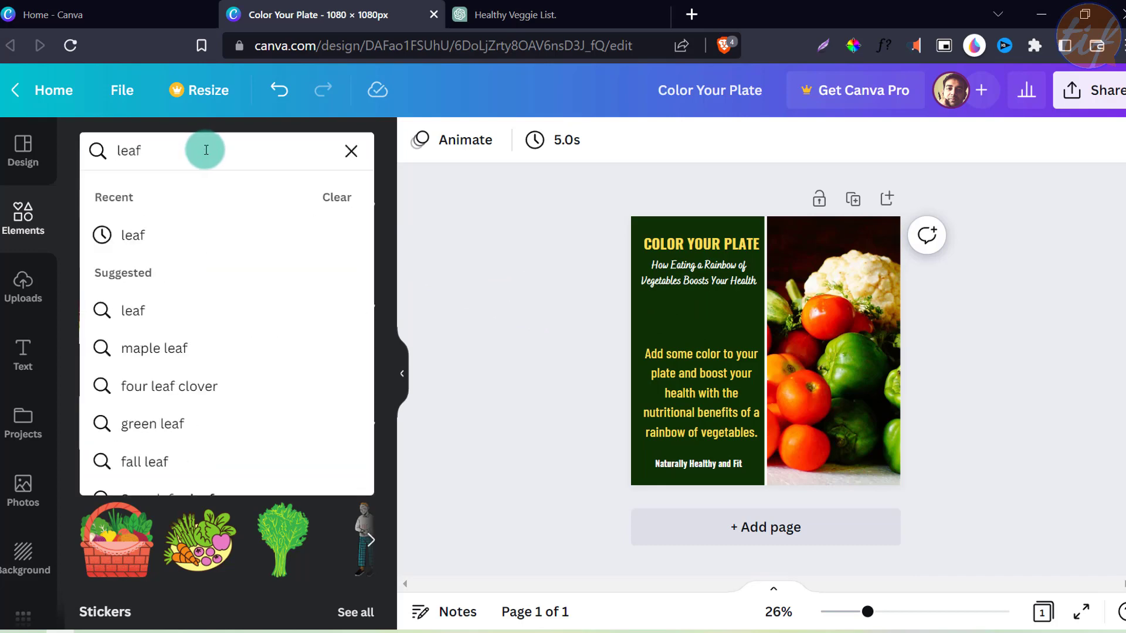
pyautogui.press('Return')
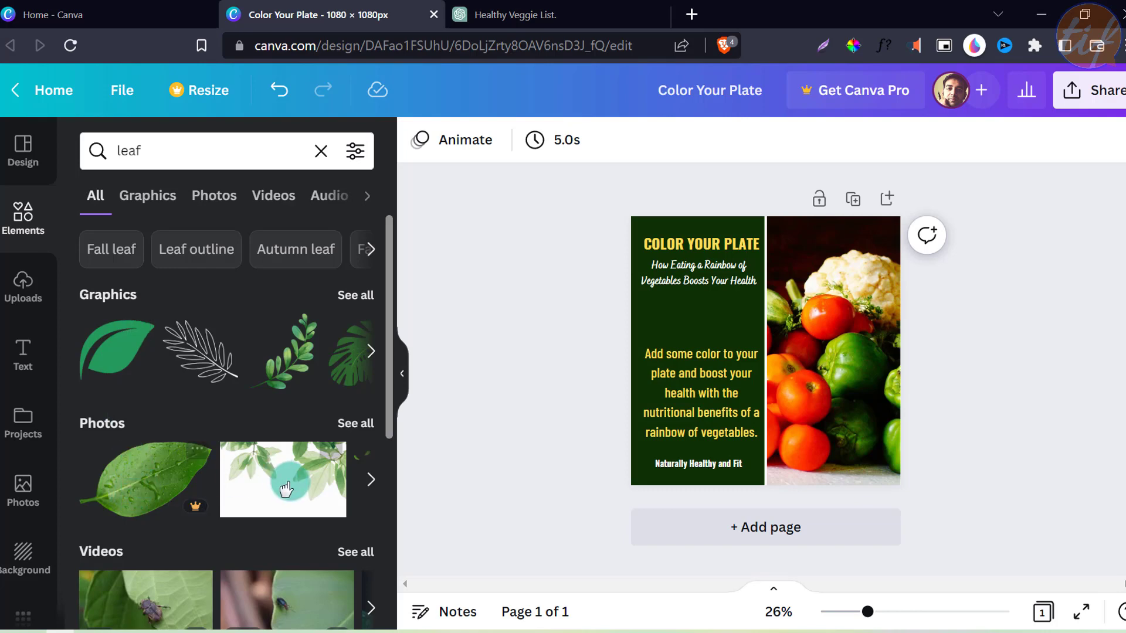
pyautogui.scroll(-2, 303, 476)
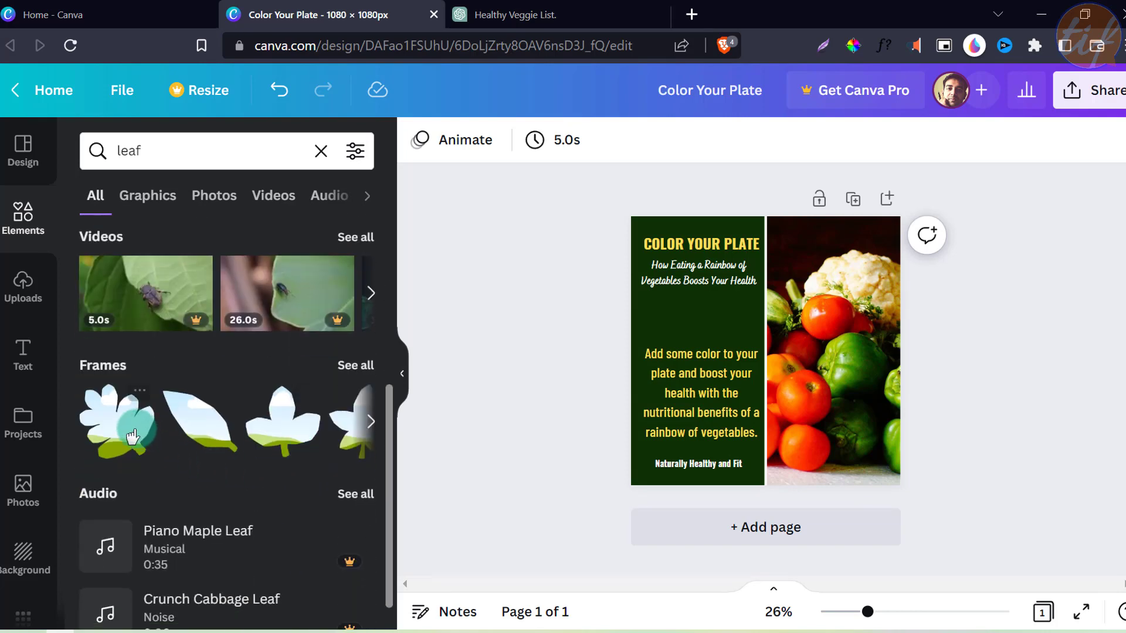
pyautogui.scroll(5, 234, 446)
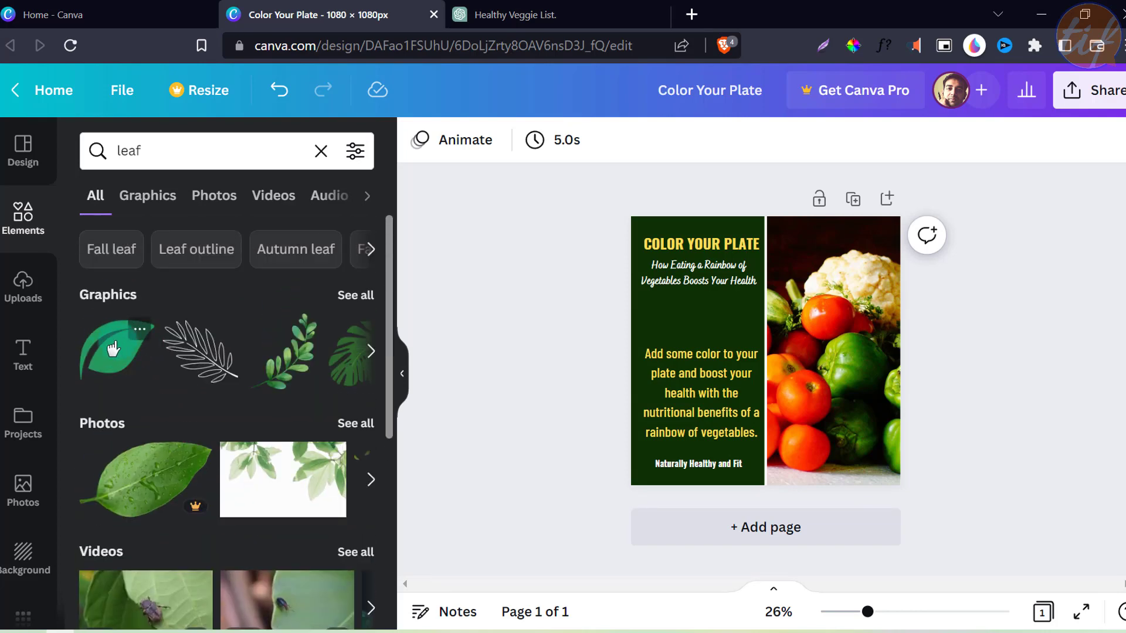
pyautogui.click(364, 300)
pyautogui.click(115, 355)
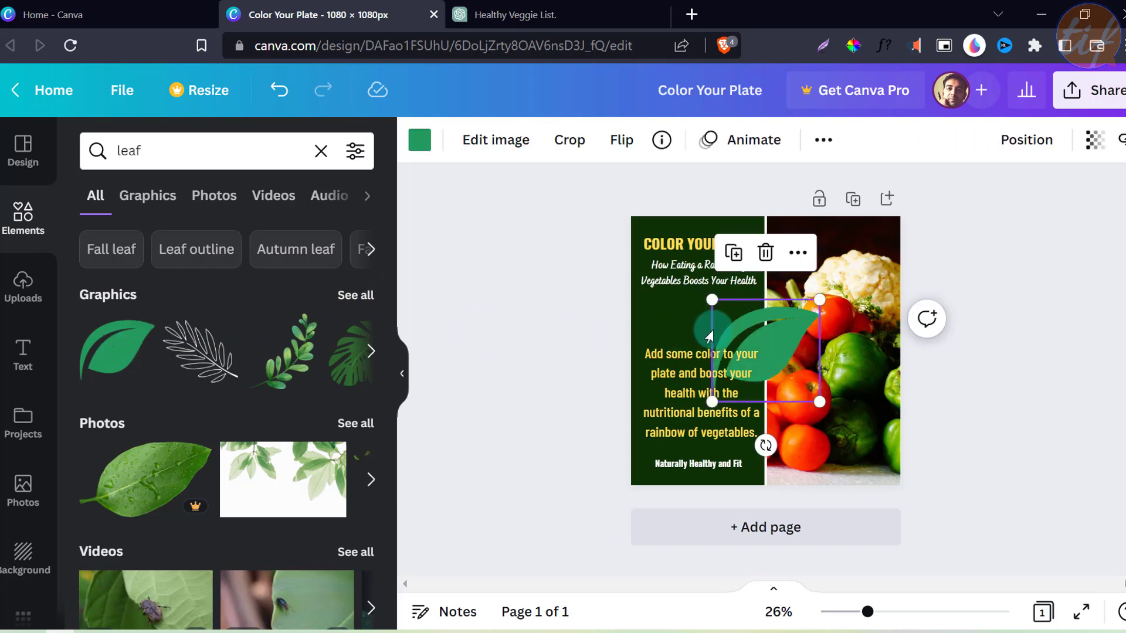
# Step: Shrink the leaf graphic and position it in the green column between the script subtitle and the body paragraph
pyautogui.moveTo(713, 302); pyautogui.dragTo(720, 326)
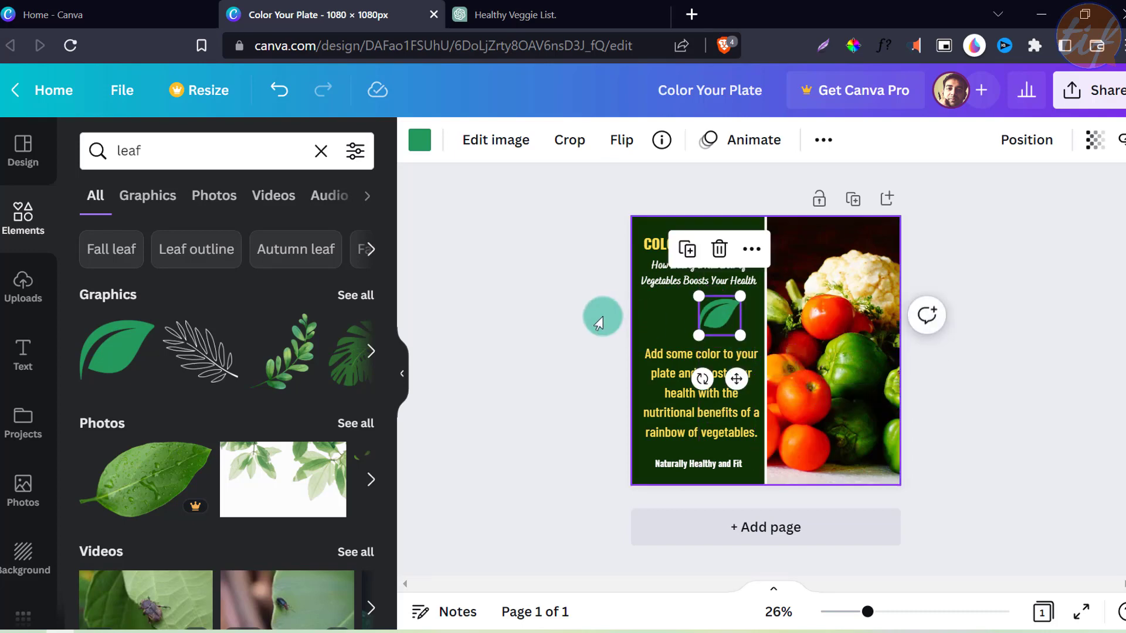
pyautogui.click(665, 299)
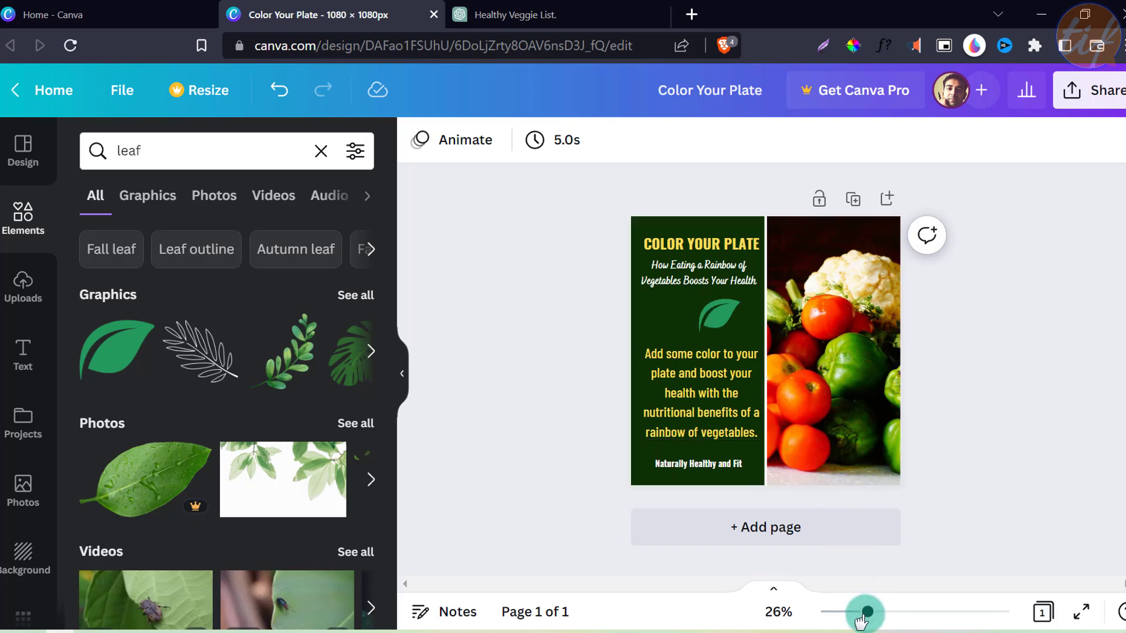
pyautogui.moveTo(866, 613); pyautogui.dragTo(938, 613)
pyautogui.moveTo(682, 596); pyautogui.dragTo(563, 554)
pyautogui.scroll(2, 762, 328)
pyautogui.click(843, 352)
pyautogui.moveTo(817, 337); pyautogui.dragTo(808, 342)
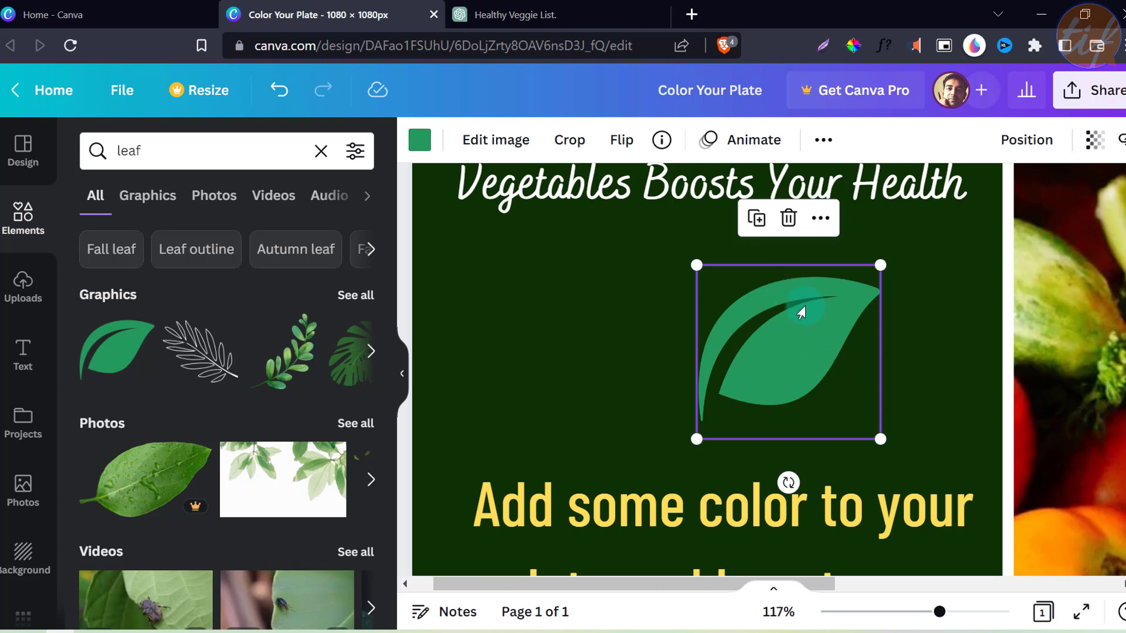
# Step: Duplicate the leaf, flip the copy horizontally, and place it left of the original so their stems meet
pyautogui.click(757, 222)
pyautogui.moveTo(777, 357); pyautogui.dragTo(666, 334)
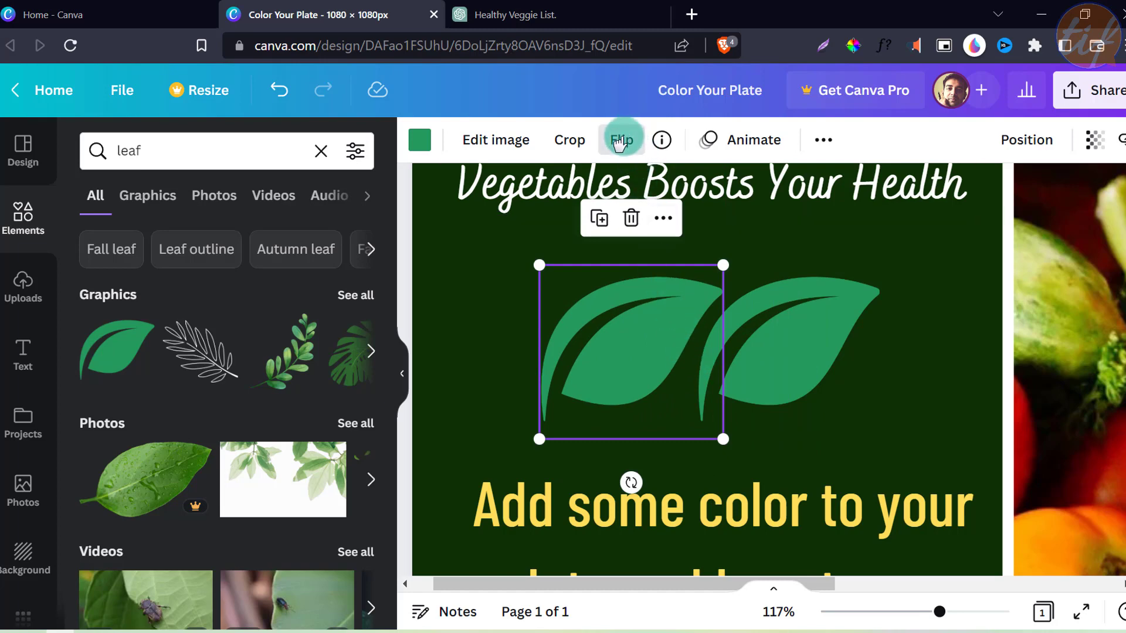
pyautogui.click(619, 142)
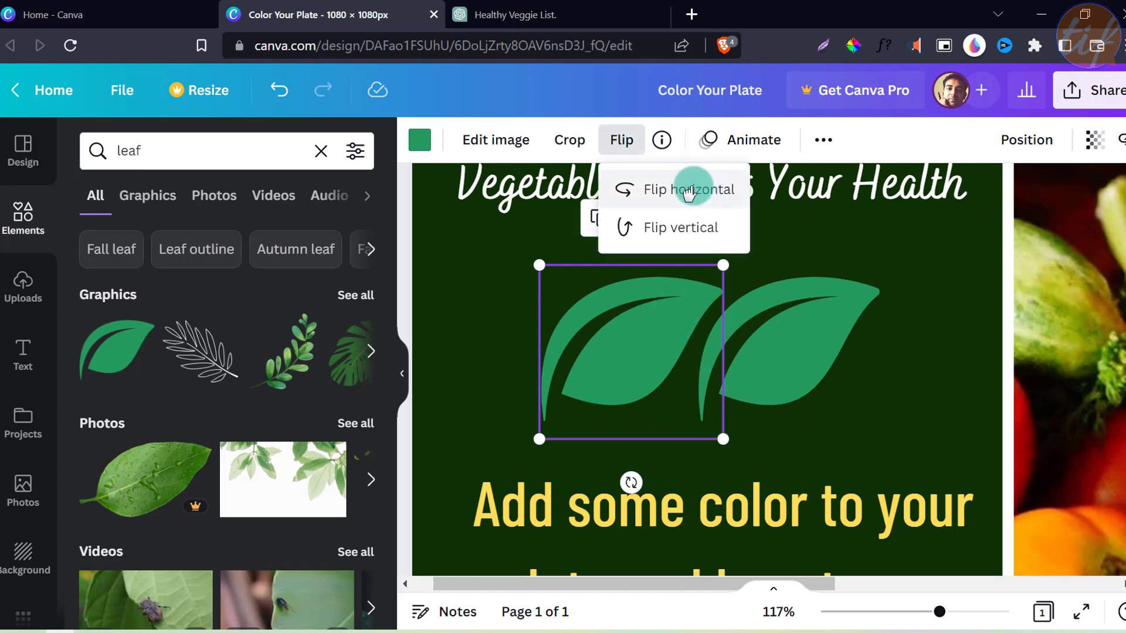
pyautogui.click(689, 192)
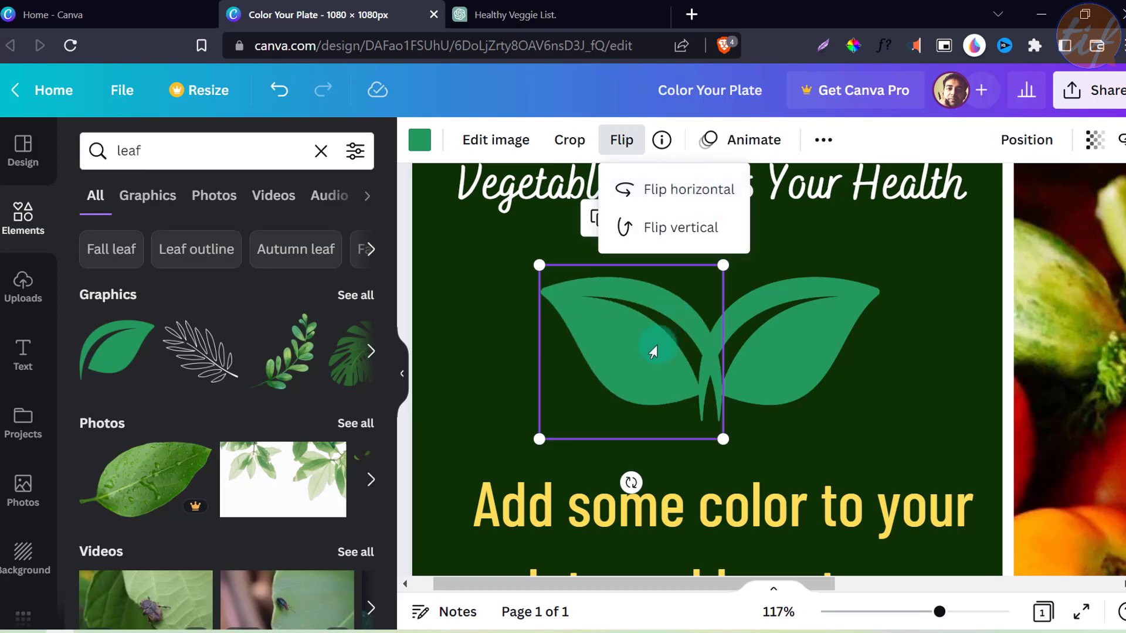
pyautogui.click(639, 346)
pyautogui.moveTo(638, 346)
pyautogui.mouseDown()
pyautogui.moveTo(629, 345)
pyautogui.moveTo(644, 342)
pyautogui.mouseUp()
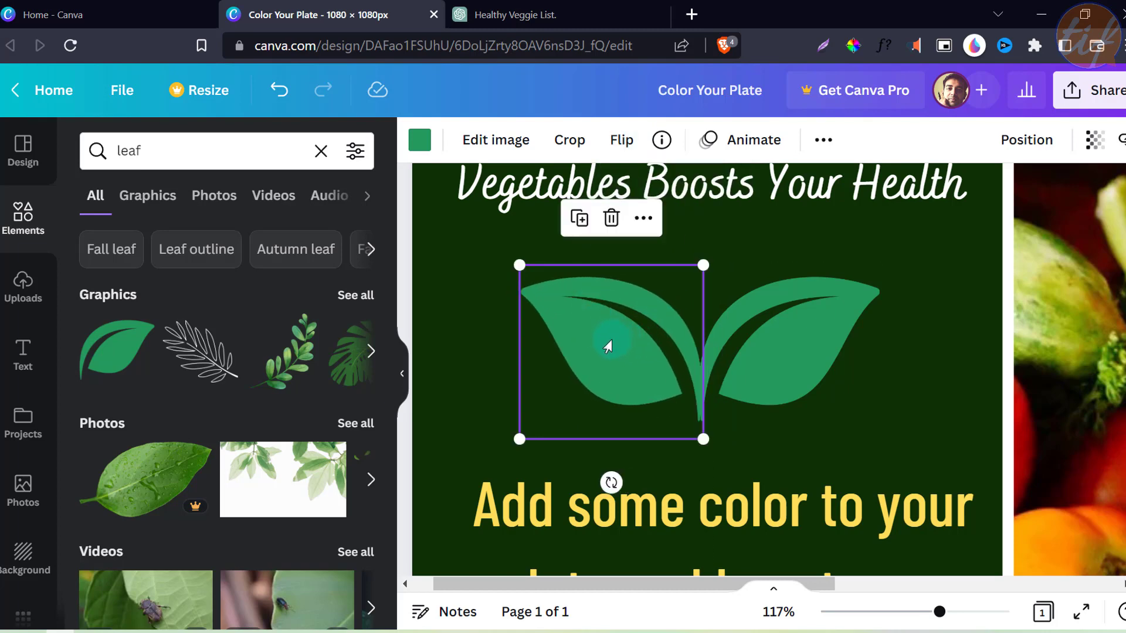
# Step: Shrink the flipped left leaf and realign its stem with the larger right leaf's stem
pyautogui.moveTo(521, 266); pyautogui.dragTo(576, 290)
pyautogui.click(539, 364)
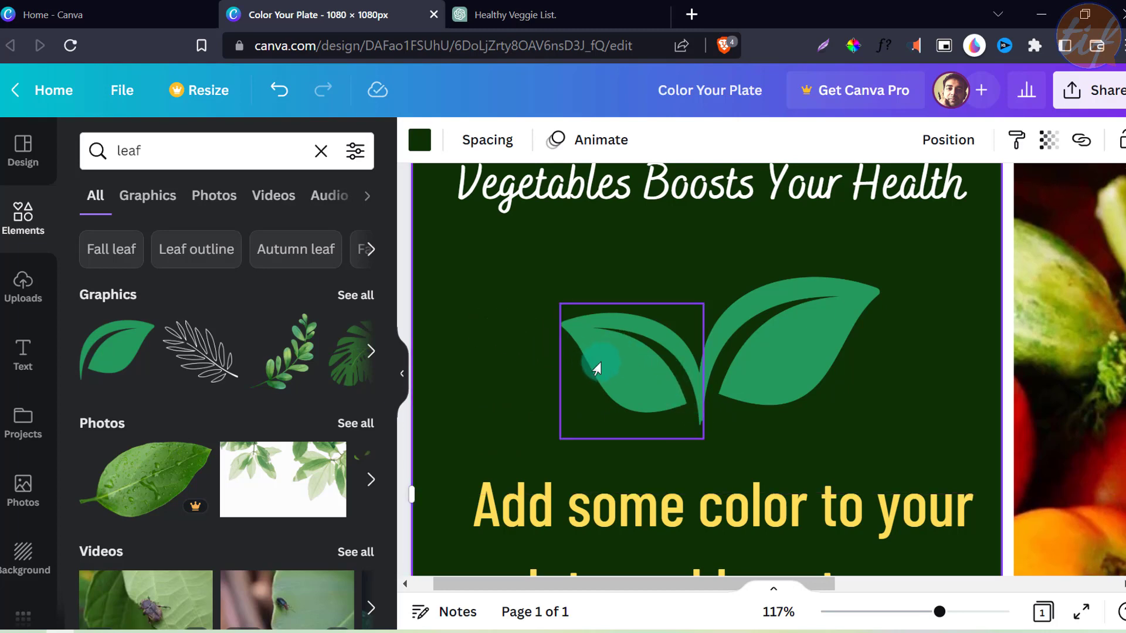
pyautogui.click(612, 372)
pyautogui.moveTo(631, 363); pyautogui.dragTo(628, 370)
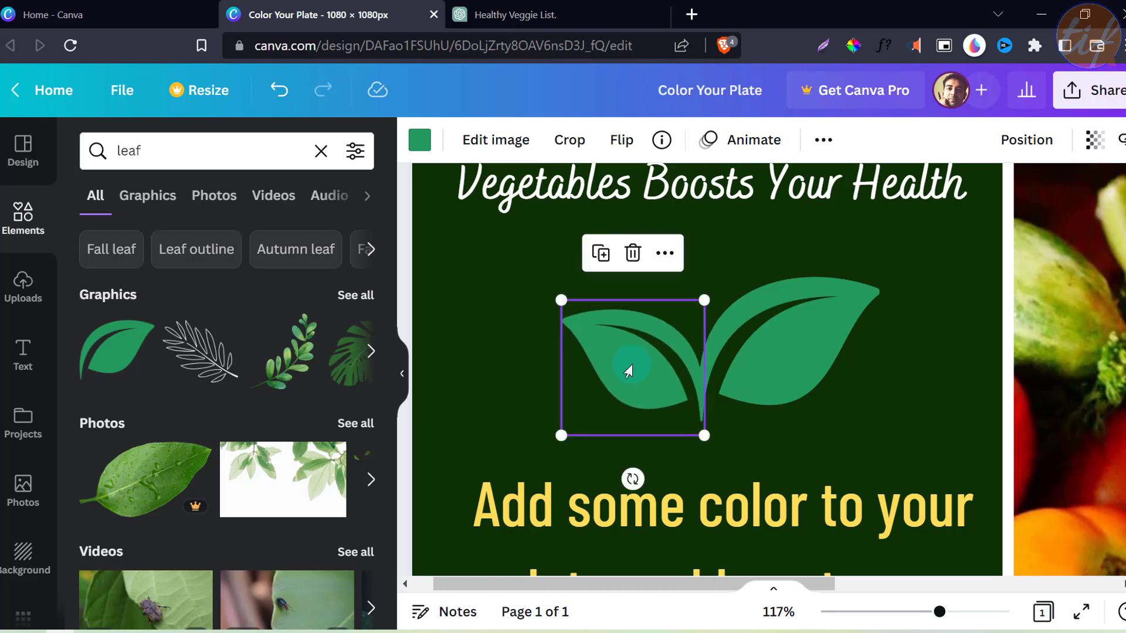
pyautogui.click(492, 385)
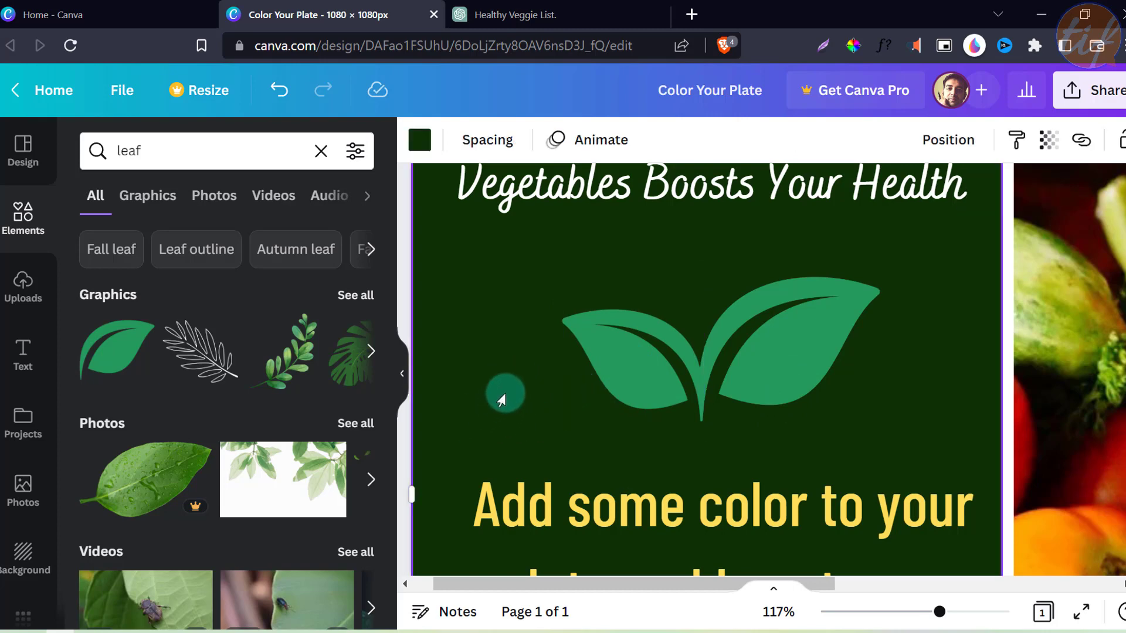
# Step: Recolor the larger right leaf with the orange photo color #e35c0f
pyautogui.moveTo(939, 613); pyautogui.dragTo(877, 612)
pyautogui.click(983, 480)
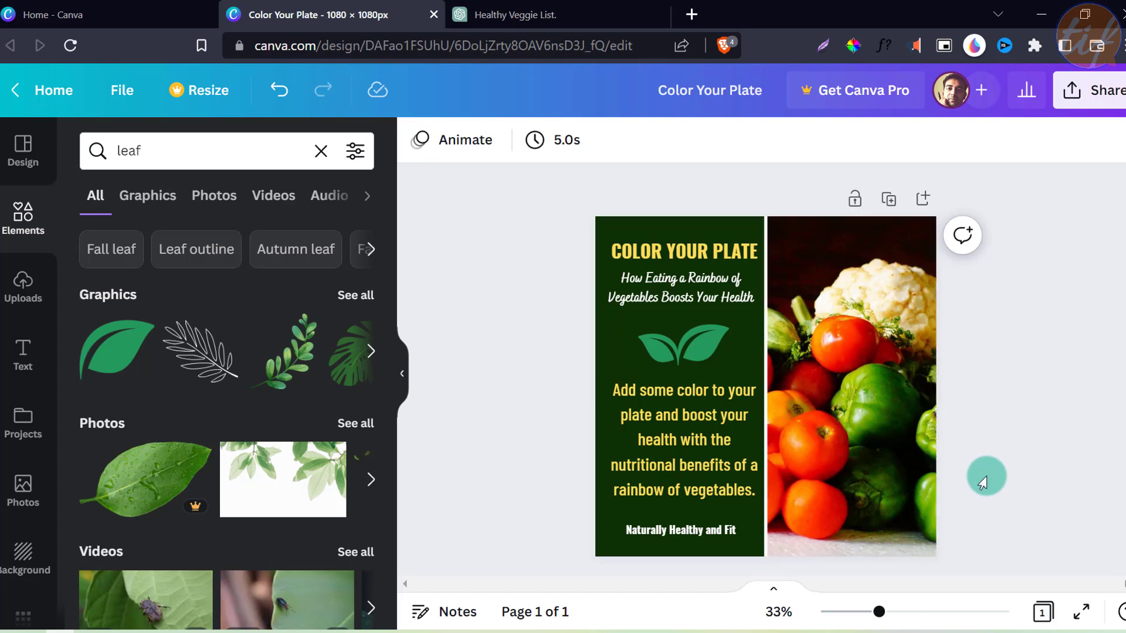
pyautogui.click(700, 354)
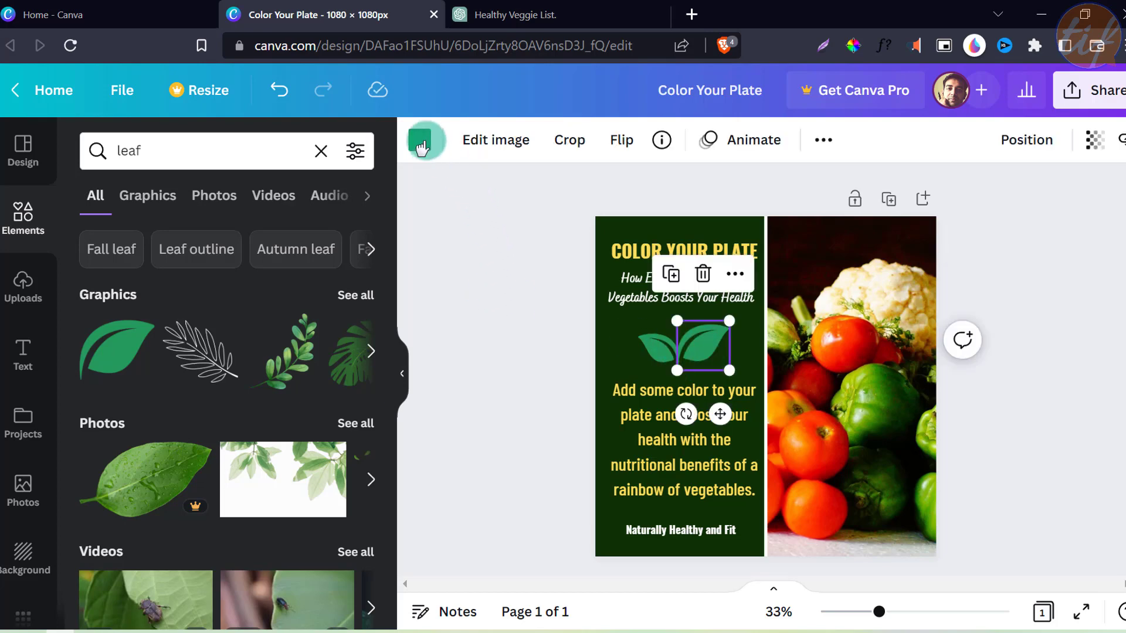
pyautogui.click(418, 144)
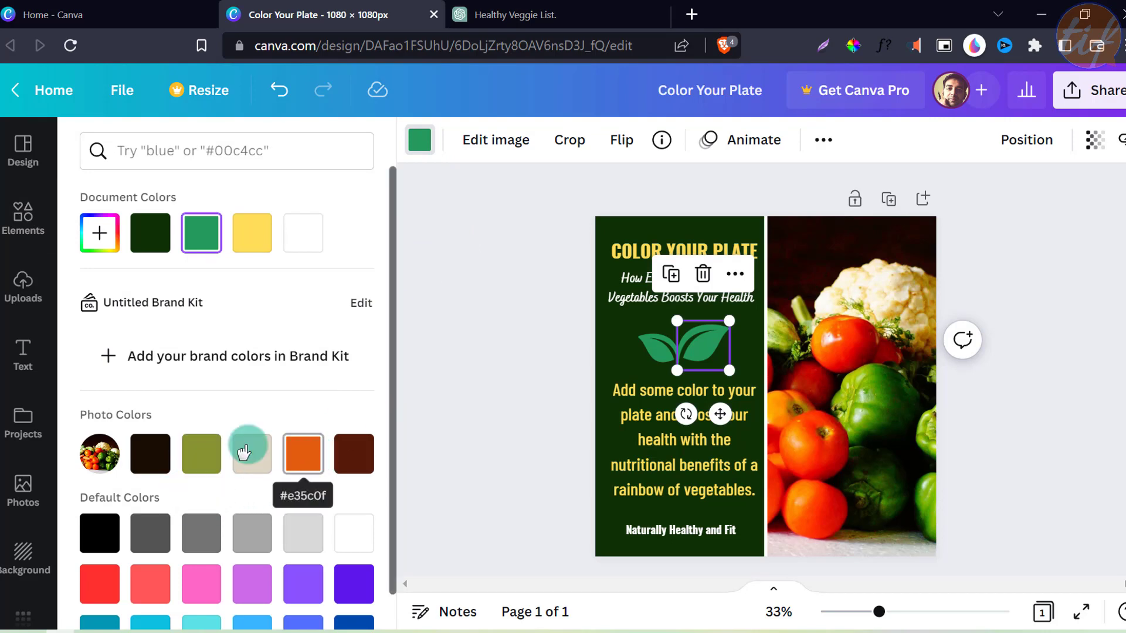
pyautogui.click(302, 455)
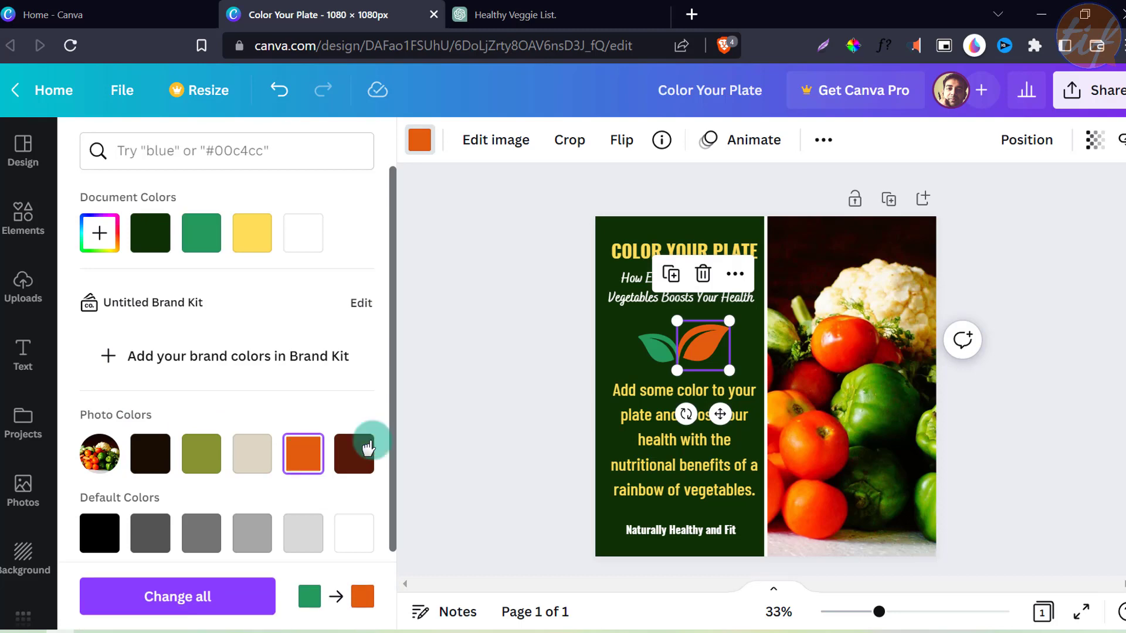
# Step: Recolor the smaller left leaf with the olive-green photo color
pyautogui.click(657, 349)
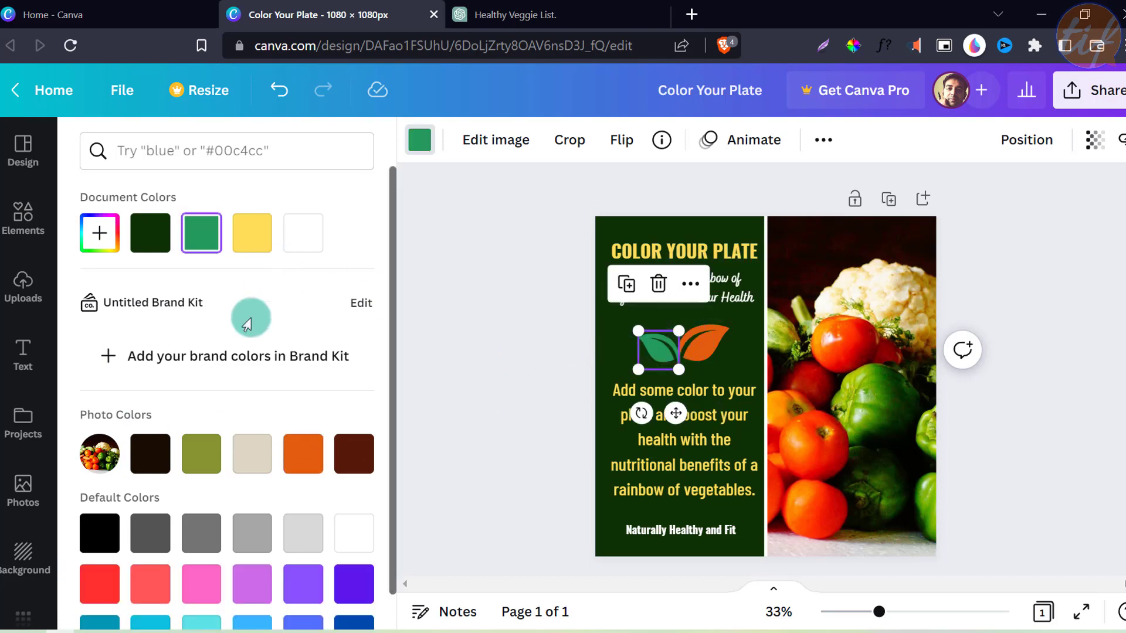
pyautogui.click(206, 466)
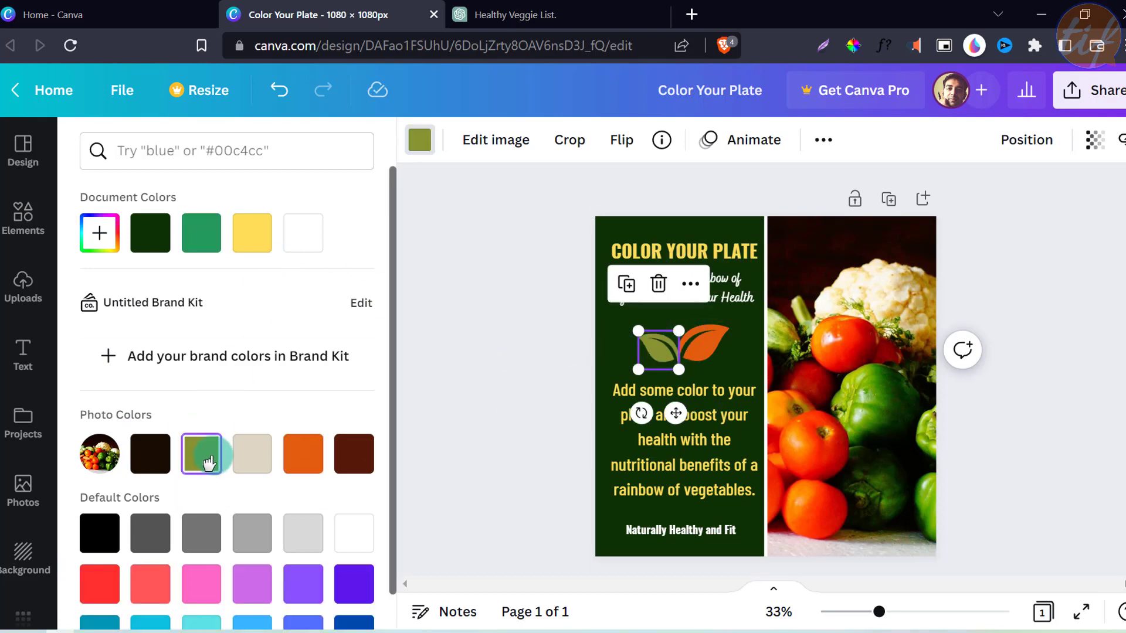
# Step: Try the beige photo color on the larger right leaf
pyautogui.click(713, 340)
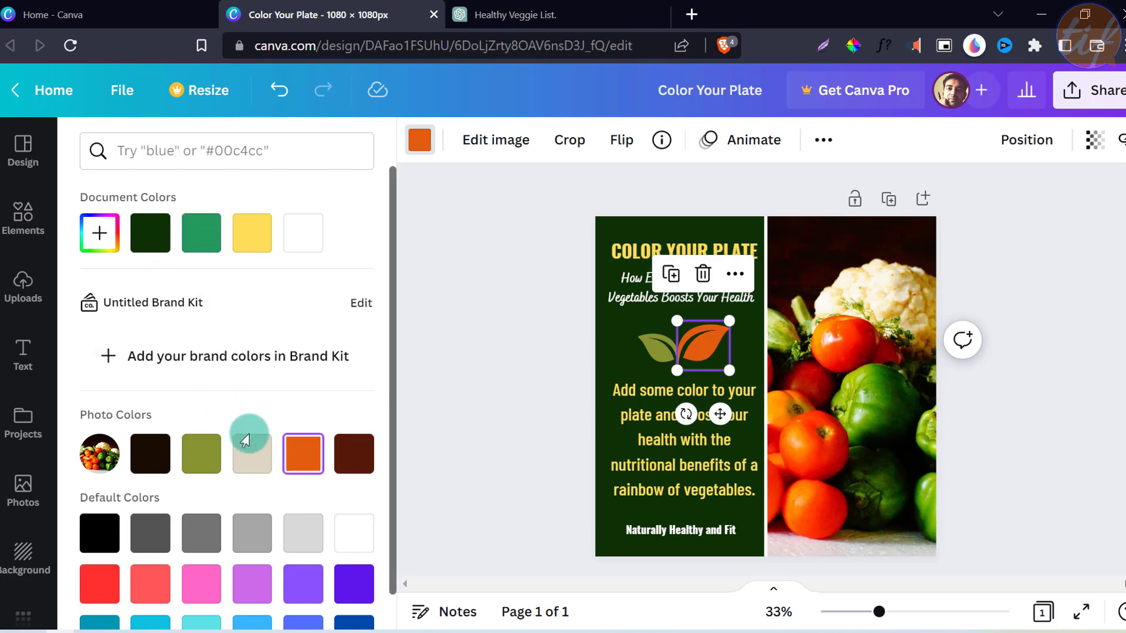
pyautogui.click(253, 454)
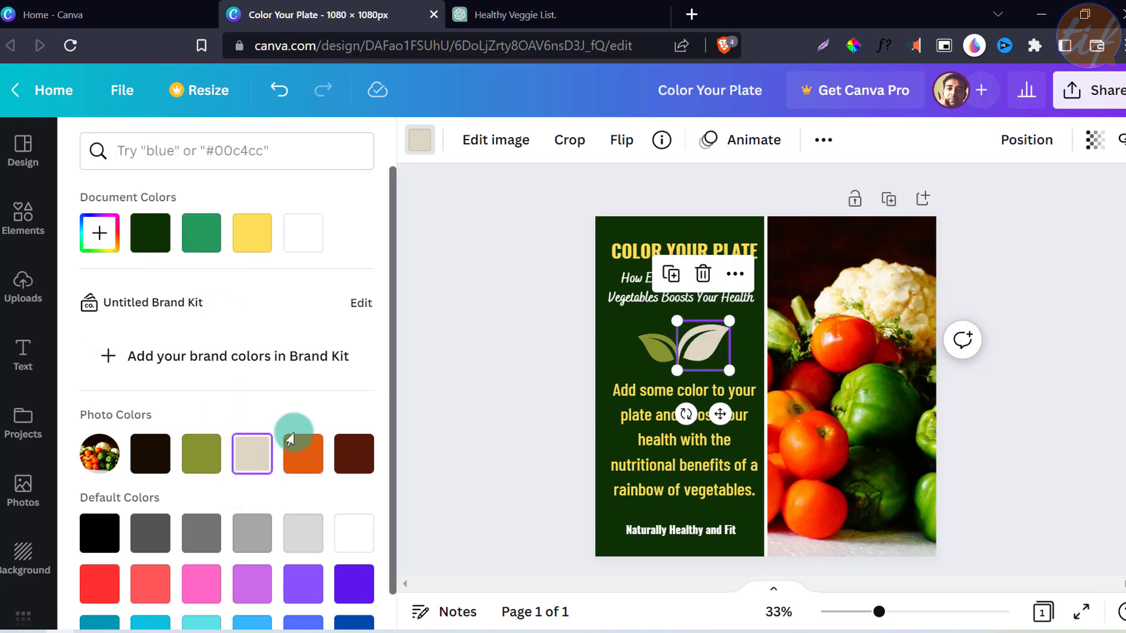
pyautogui.click(523, 333)
pyautogui.click(523, 332)
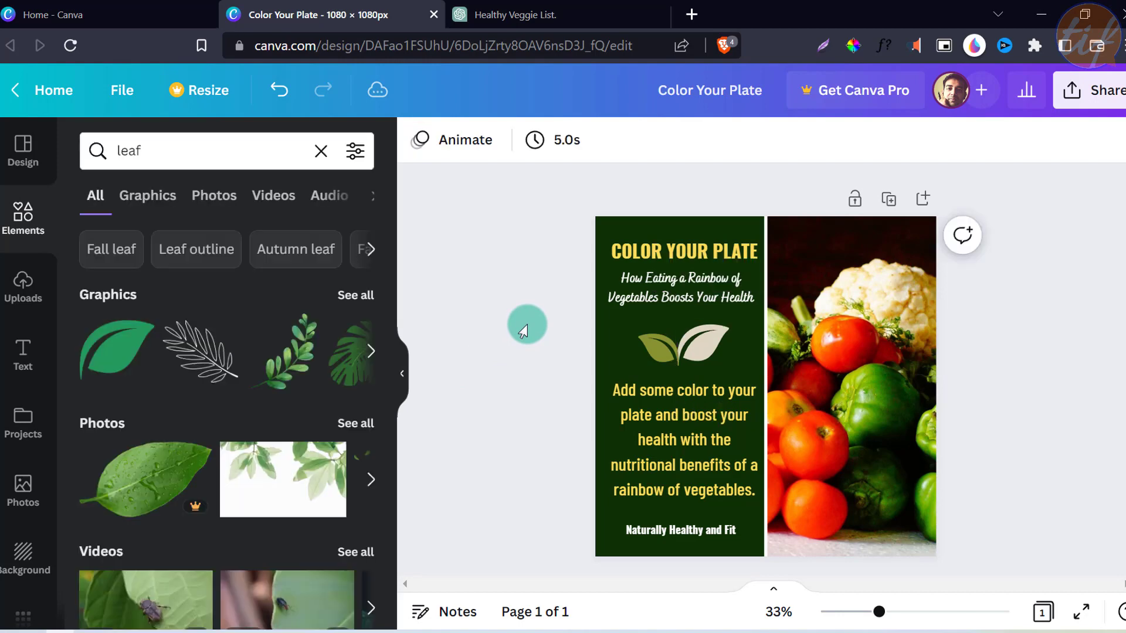
# Step: Recolor the larger right leaf with the yellow document color
pyautogui.click(703, 345)
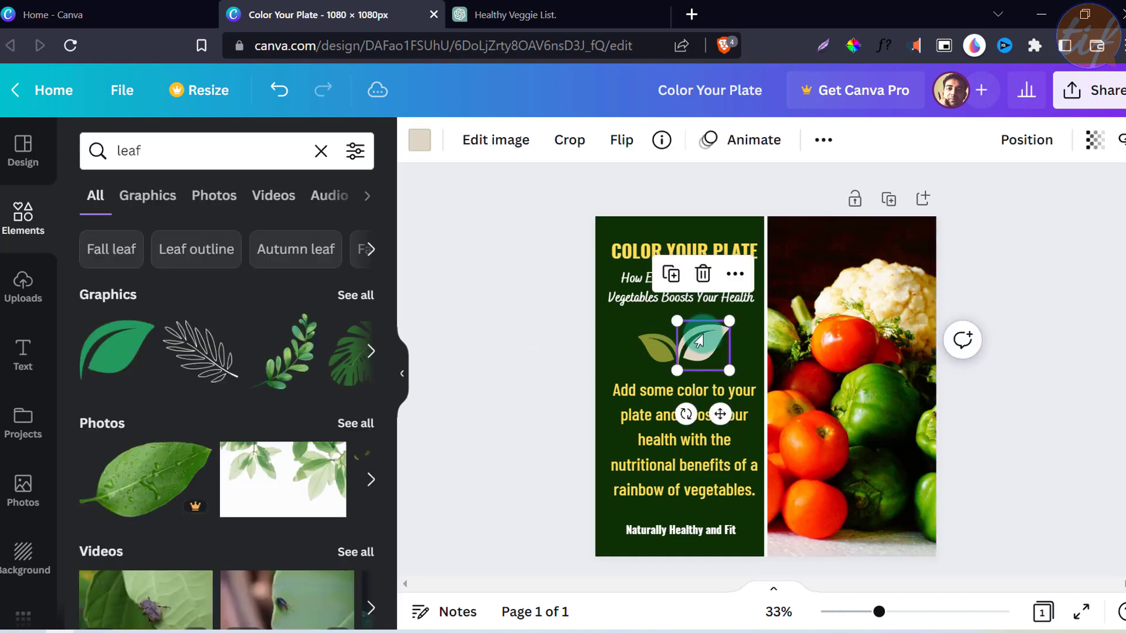
pyautogui.click(420, 140)
pyautogui.click(304, 234)
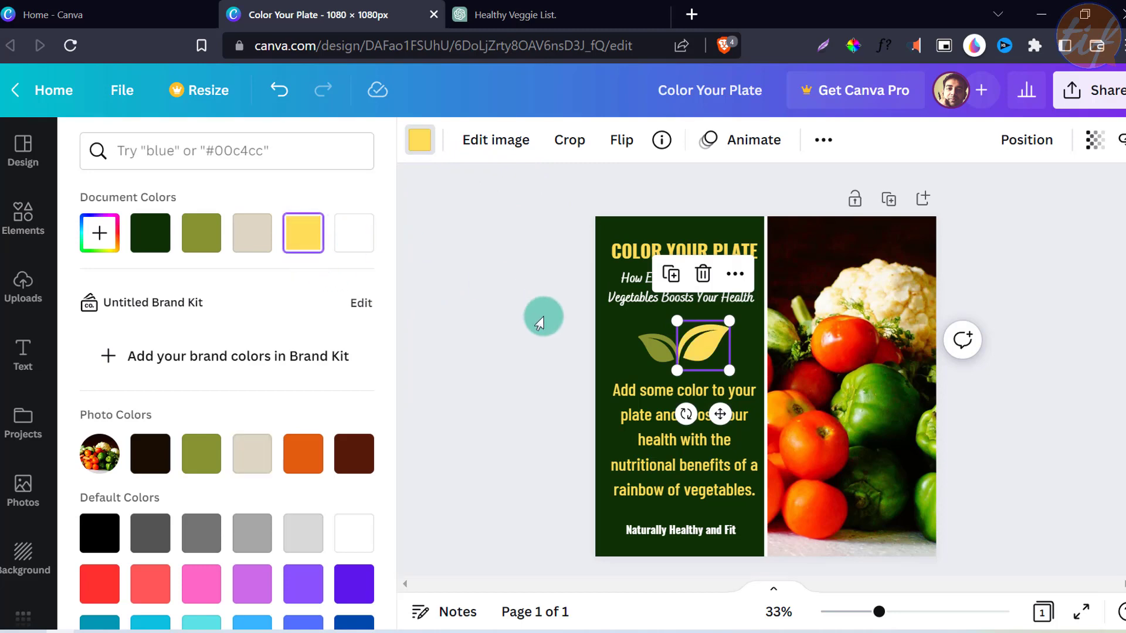
pyautogui.click(539, 322)
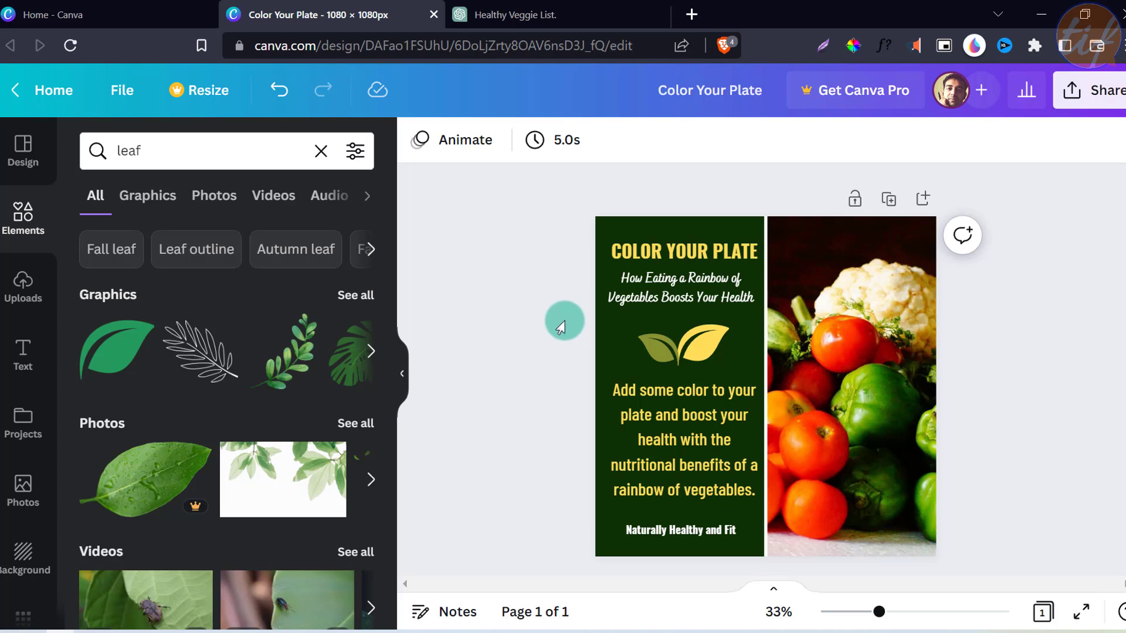
# Step: Group the two leaf graphics, try shrinking the group slightly, and undo the resize
pyautogui.moveTo(566, 322); pyautogui.dragTo(695, 354)
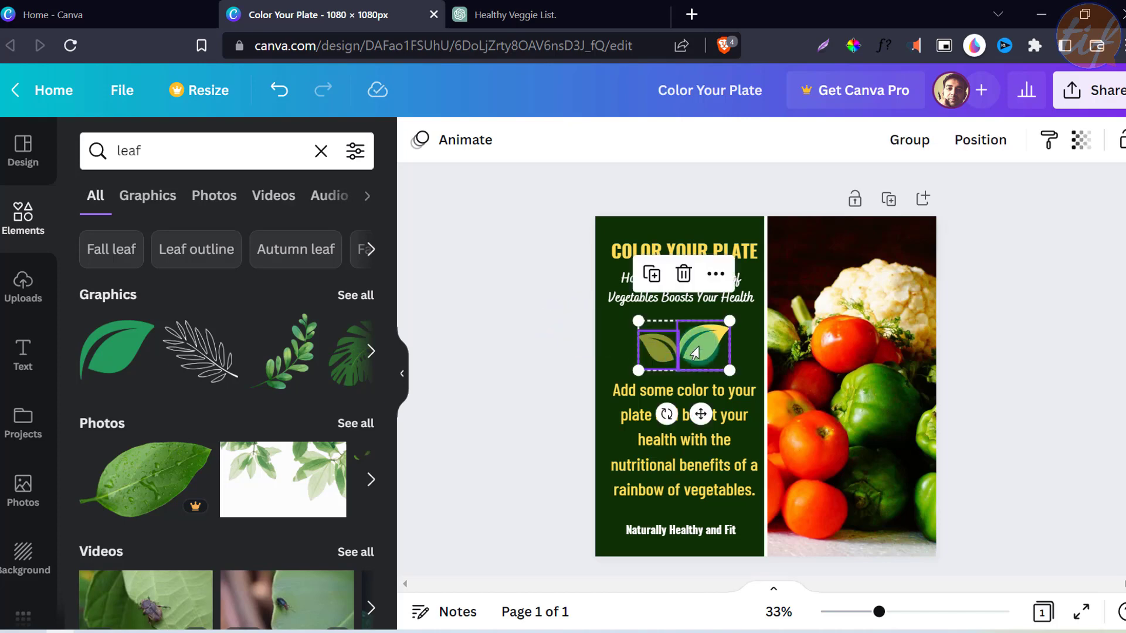
pyautogui.rightClick(695, 354)
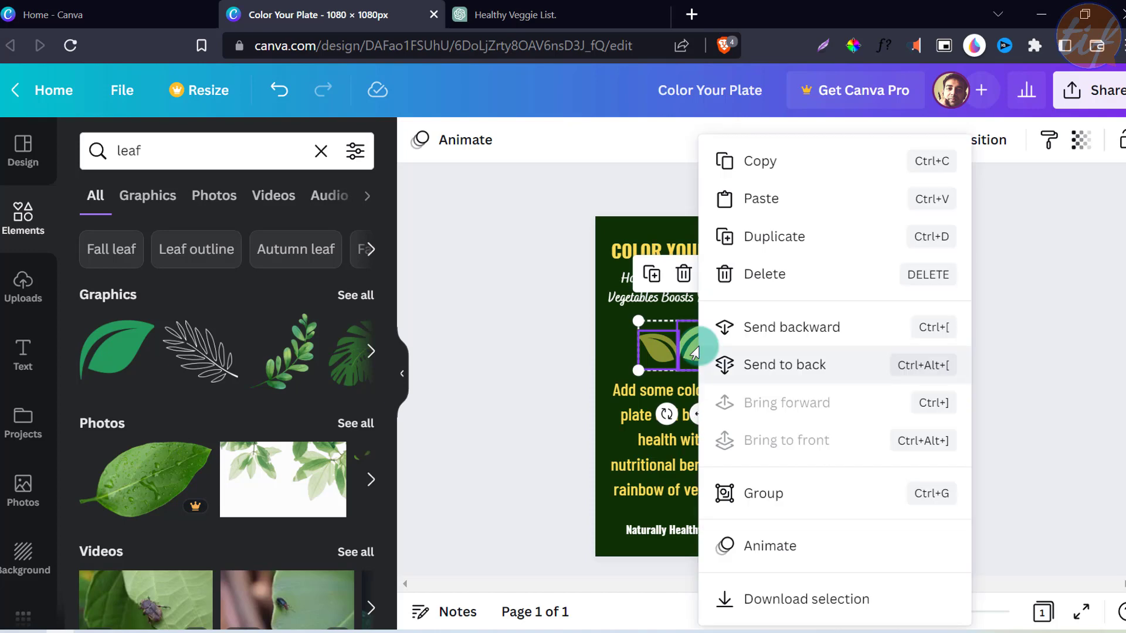
pyautogui.click(756, 497)
pyautogui.moveTo(729, 371)
pyautogui.mouseDown()
pyautogui.moveTo(716, 363)
pyautogui.moveTo(727, 385)
pyautogui.moveTo(706, 355)
pyautogui.moveTo(887, 517)
pyautogui.moveTo(868, 522)
pyautogui.moveTo(756, 394)
pyautogui.moveTo(718, 381)
pyautogui.moveTo(720, 365)
pyautogui.mouseUp()
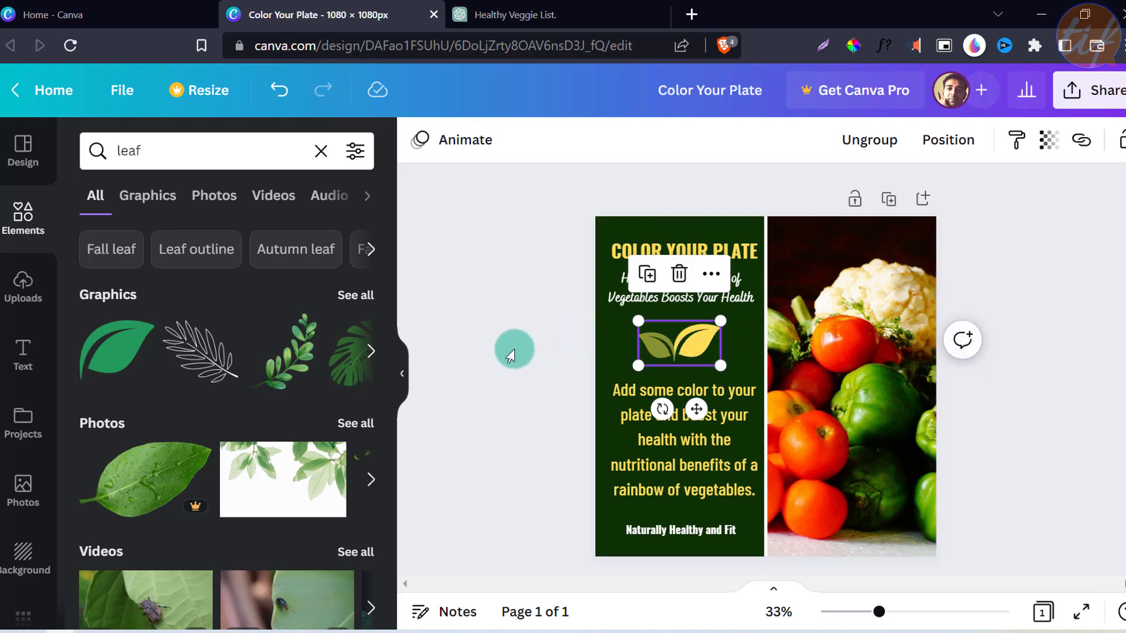
pyautogui.hotkey('ctrl', 'shift', '.')
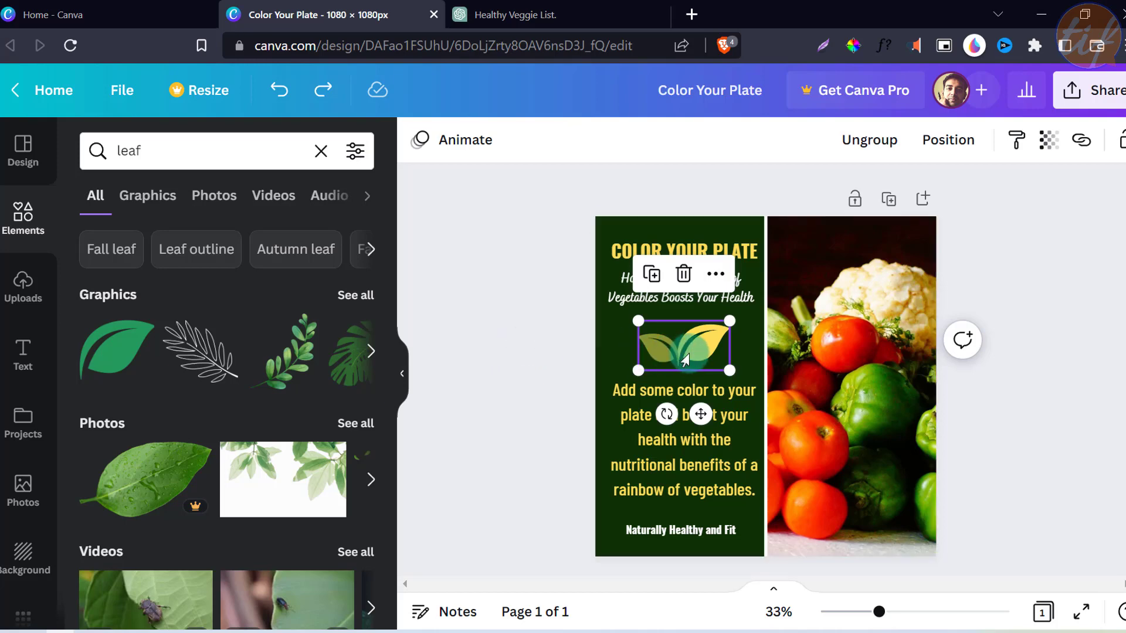
# Step: Move the leaf group to the photo's upper-right corner and select all four texts in the green column
pyautogui.moveTo(687, 356); pyautogui.dragTo(897, 250)
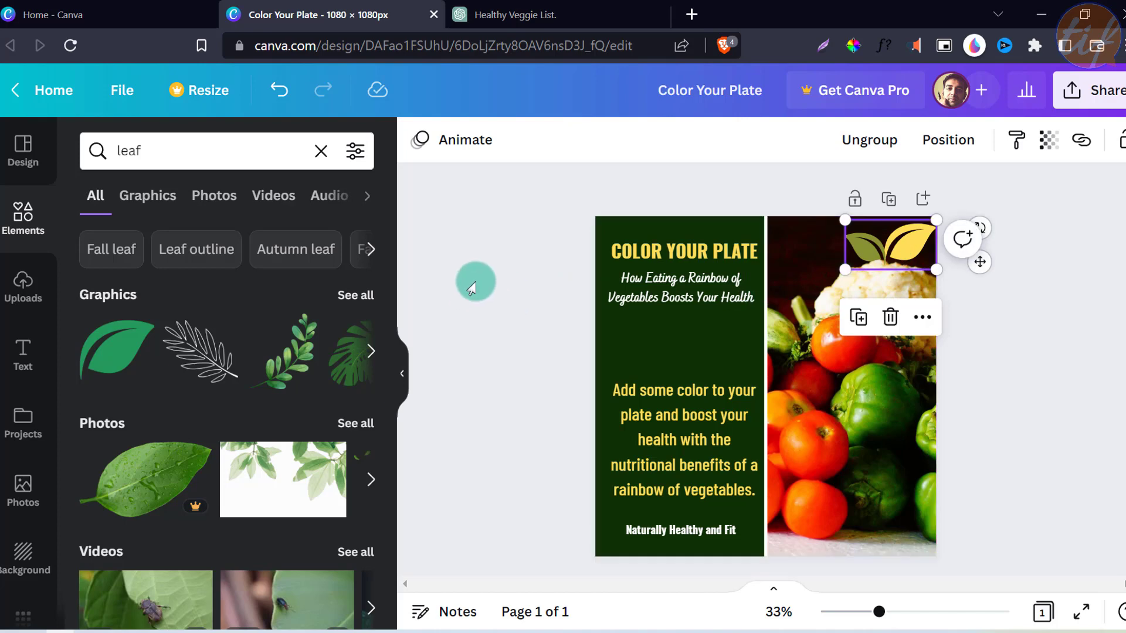
pyautogui.click(531, 271)
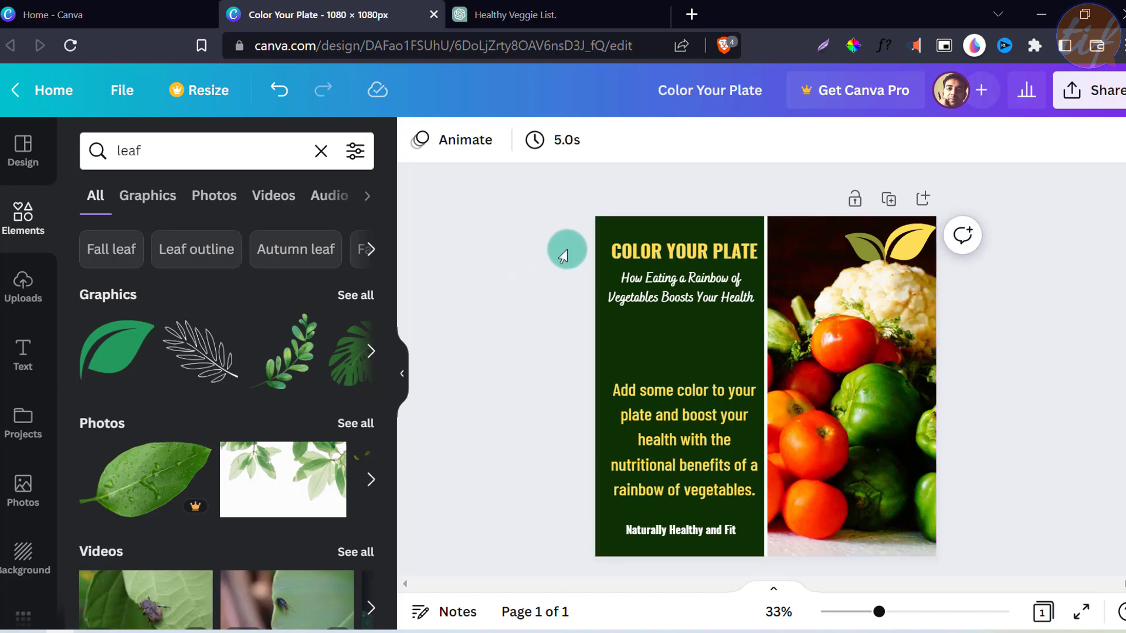
pyautogui.moveTo(568, 253)
pyautogui.mouseDown()
pyautogui.moveTo(640, 264)
pyautogui.moveTo(695, 337)
pyautogui.moveTo(712, 445)
pyautogui.moveTo(708, 545)
pyautogui.mouseUp()
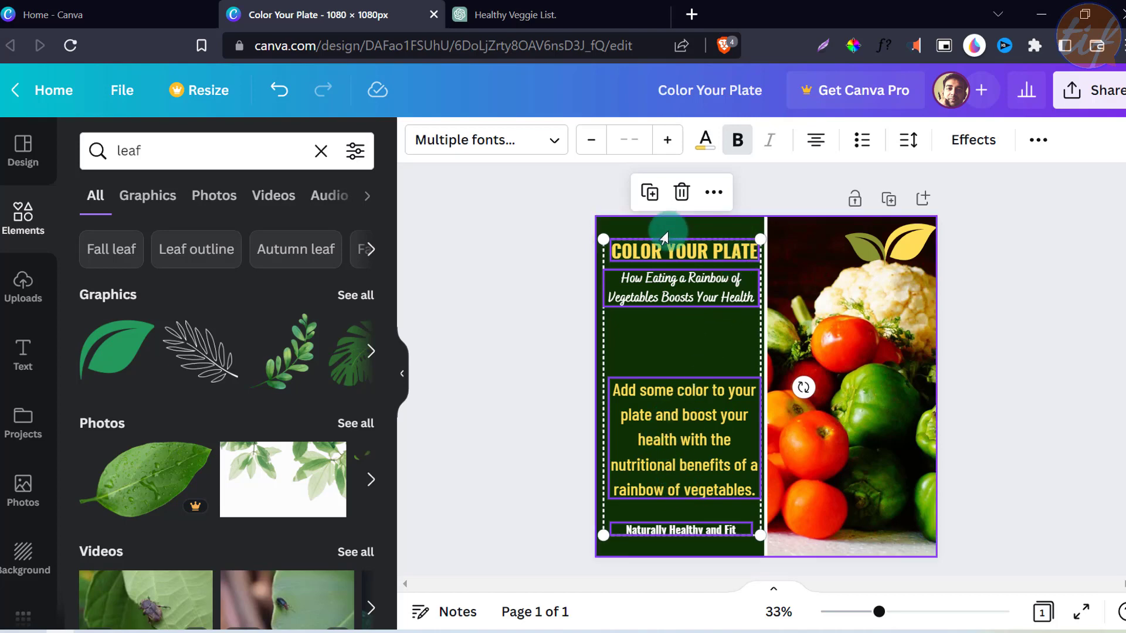
# Step: Try aligning the four selected texts to Middle, and undo that alignment
pyautogui.click(1037, 144)
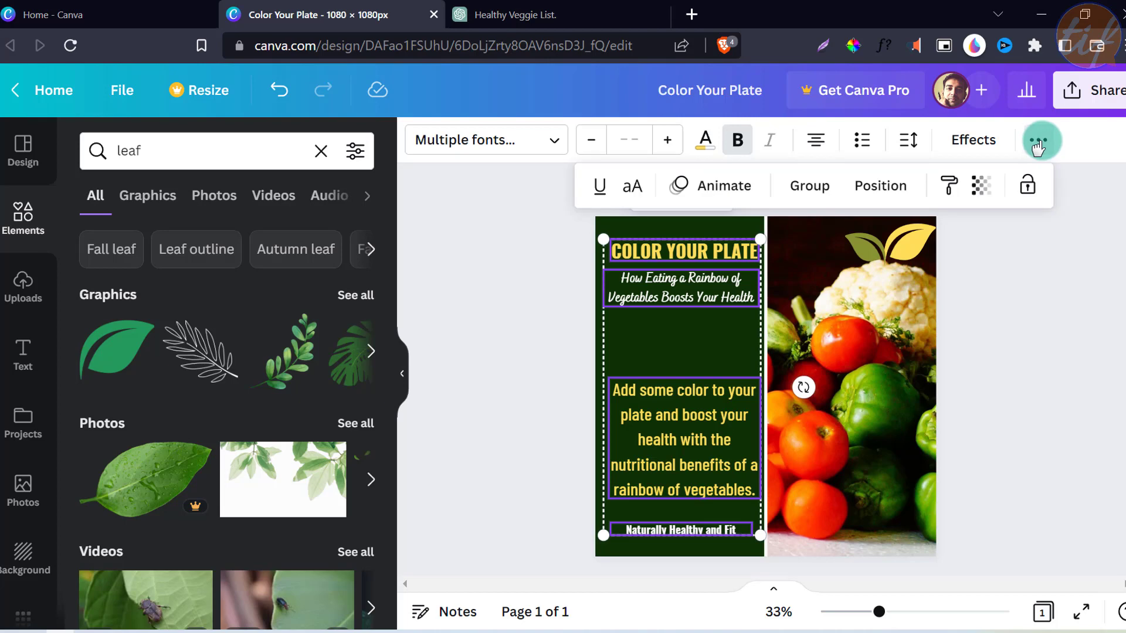
pyautogui.click(882, 189)
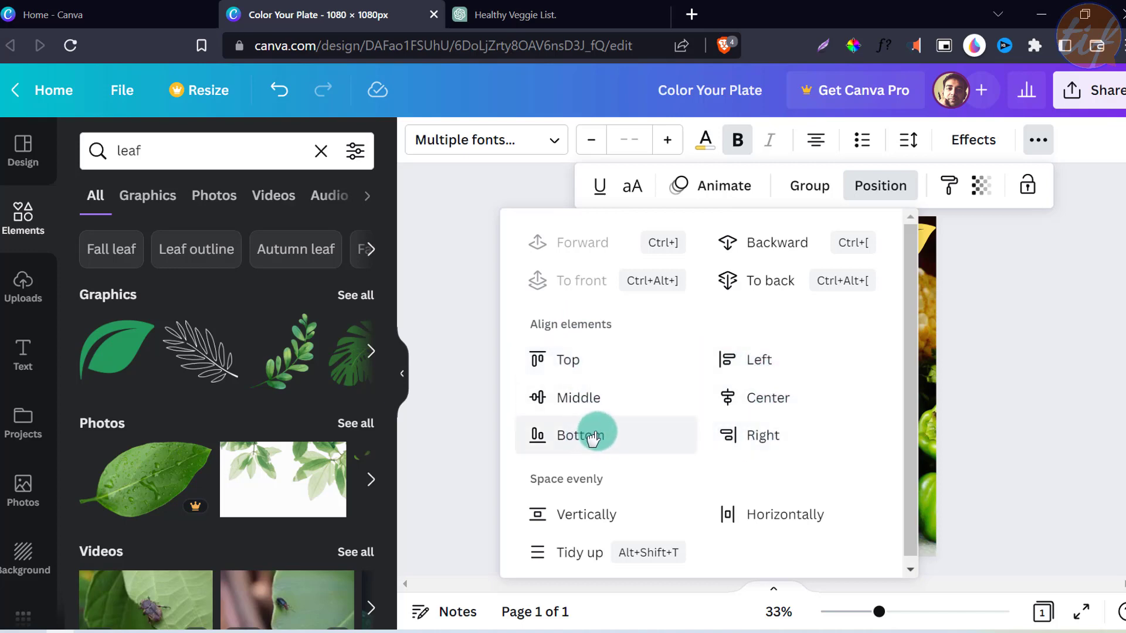
pyautogui.click(573, 409)
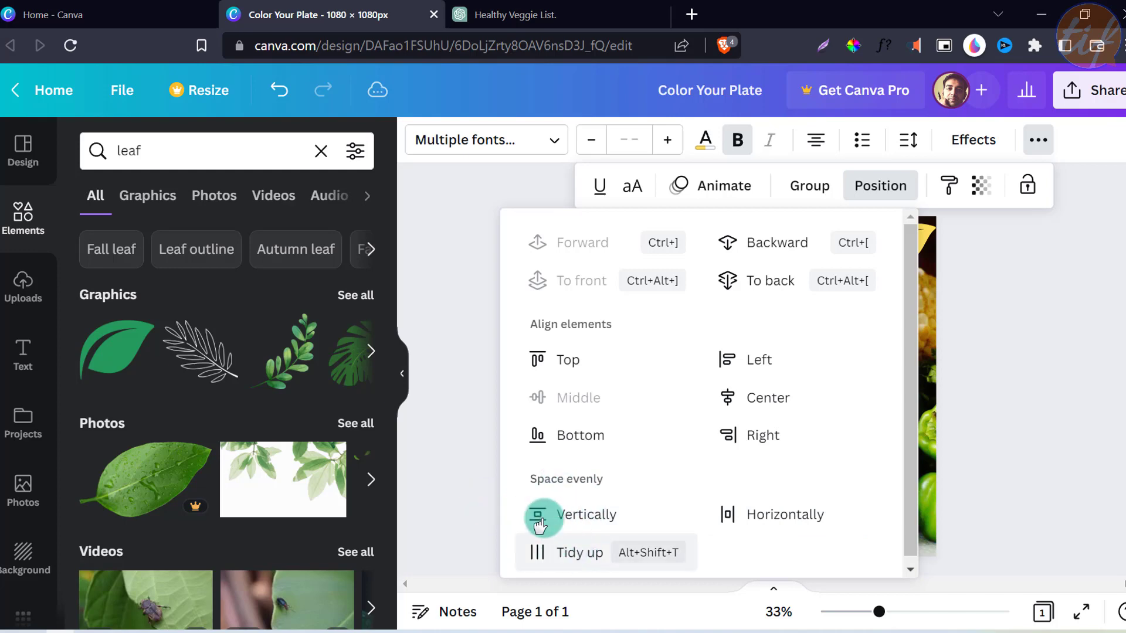
pyautogui.click(478, 432)
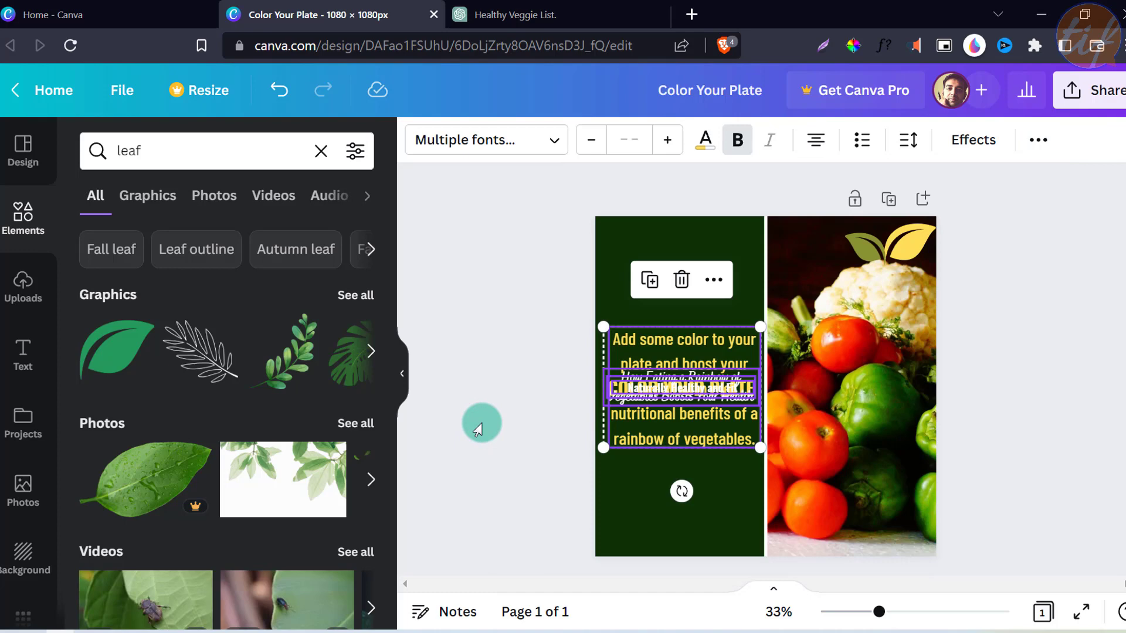
pyautogui.hotkey('ctrl', 'z')
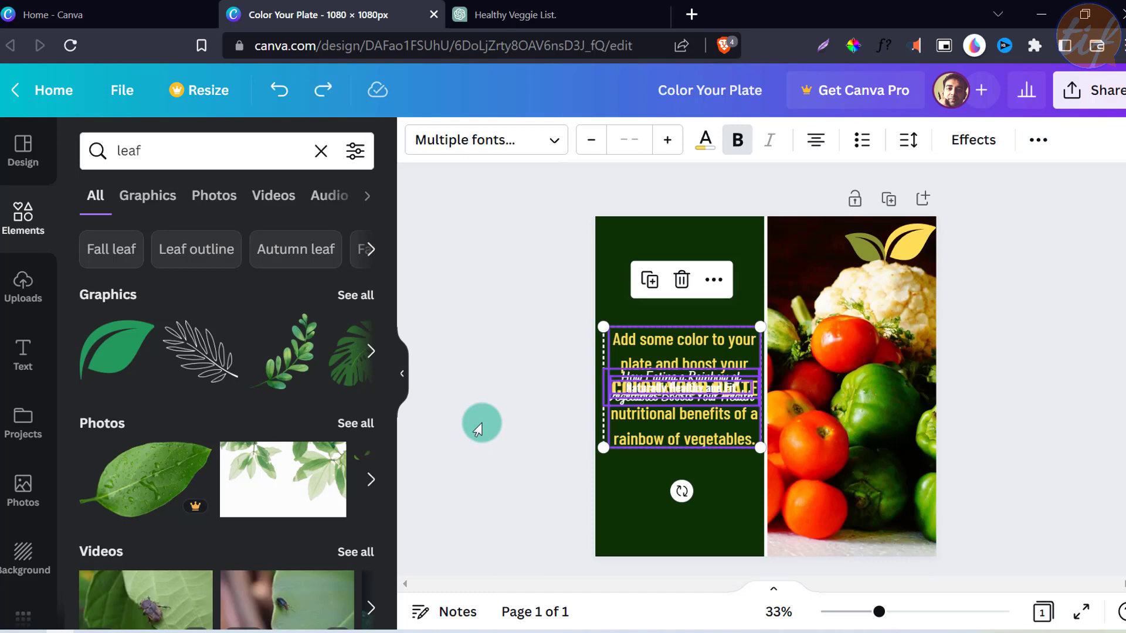
pyautogui.hotkey('ctrl', 'z')
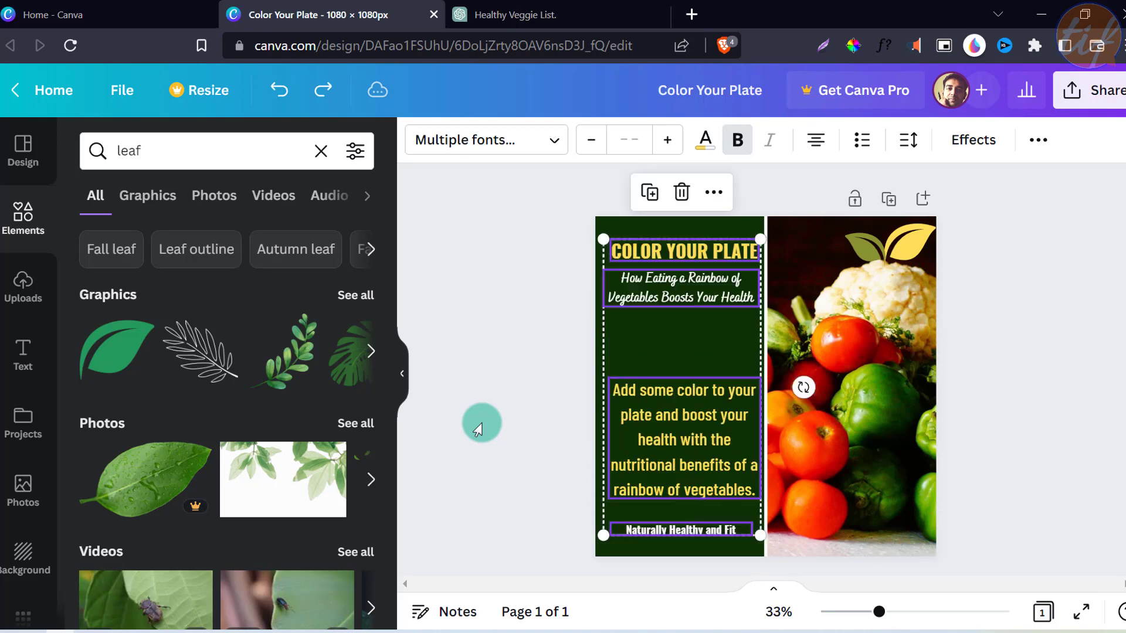
# Step: Align the four selected texts in the green column to Center
pyautogui.click(1035, 141)
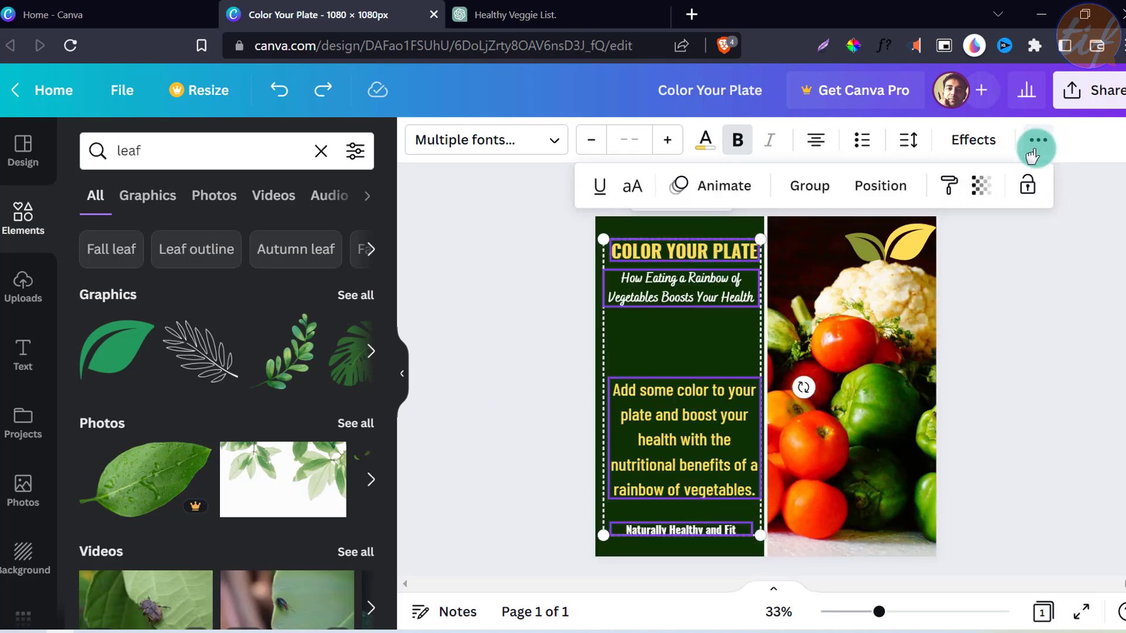
pyautogui.click(891, 186)
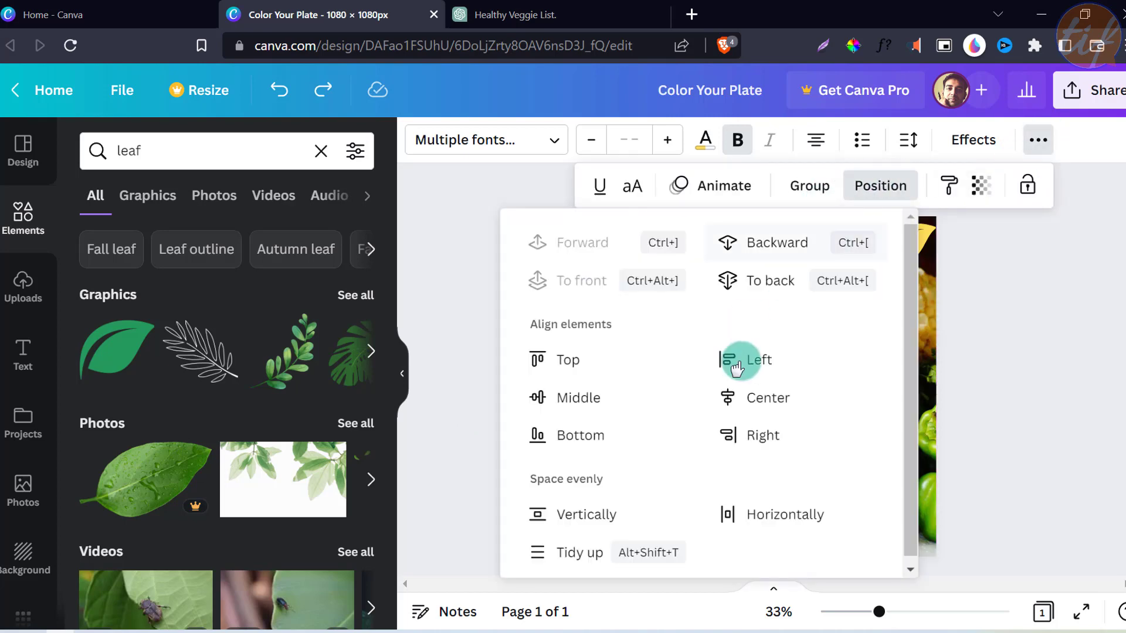
pyautogui.click(768, 403)
pyautogui.click(455, 336)
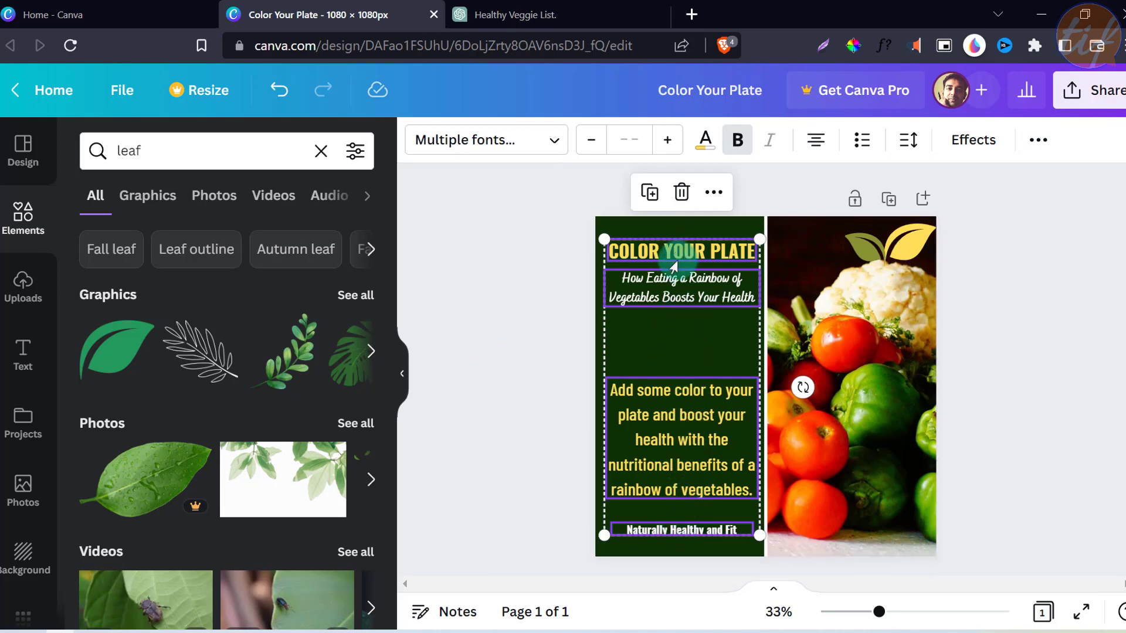
# Step: Group the four center-aligned texts into one object
pyautogui.rightClick(648, 395)
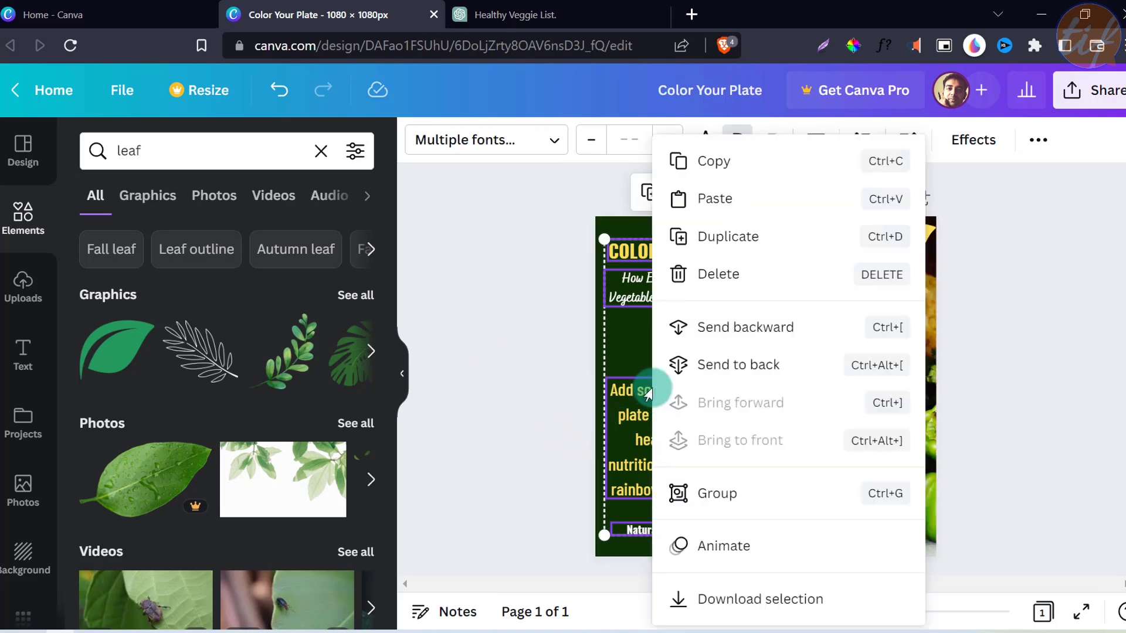
pyautogui.click(719, 499)
pyautogui.click(525, 374)
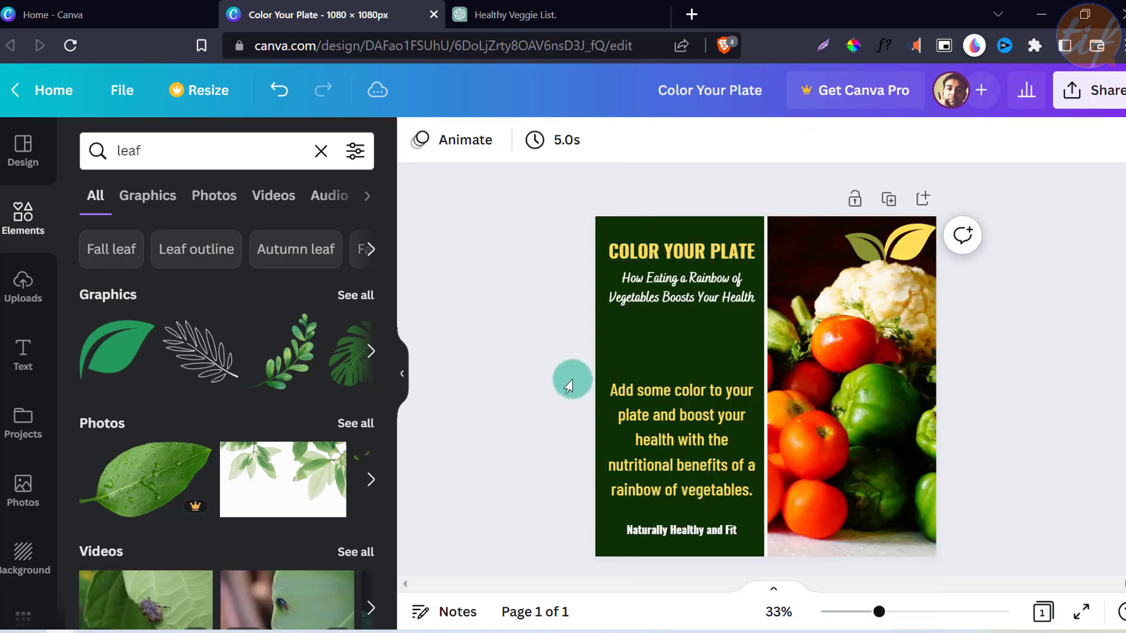
# Step: Nudge the text group slightly up and left to center it in the green column
pyautogui.moveTo(657, 404)
pyautogui.mouseDown()
pyautogui.moveTo(659, 385)
pyautogui.moveTo(644, 405)
pyautogui.moveTo(657, 402)
pyautogui.mouseUp()
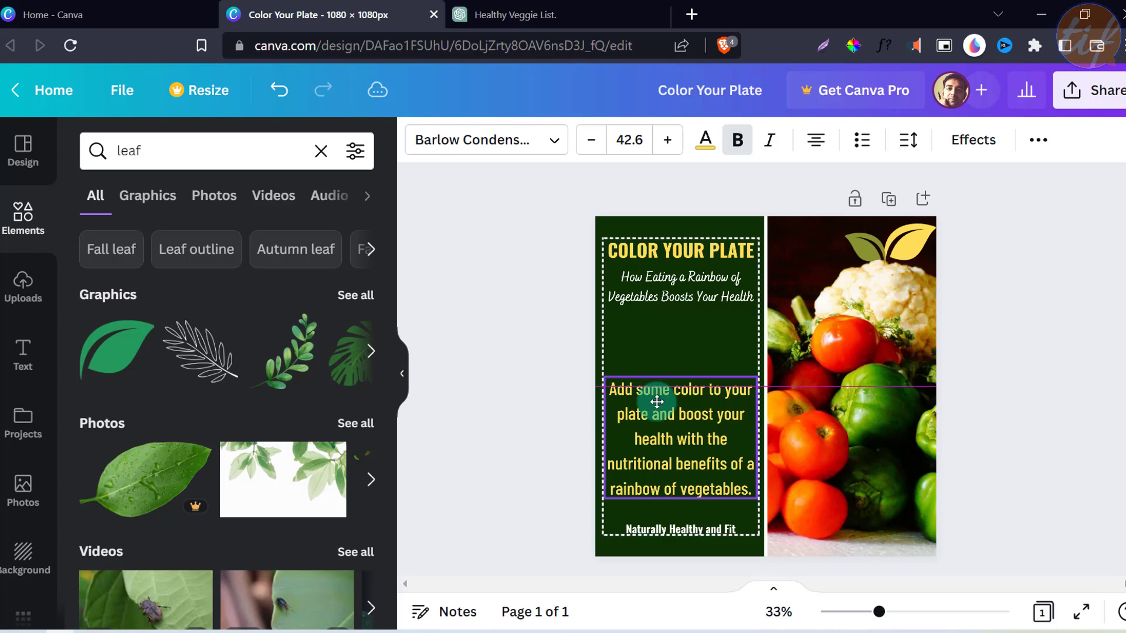
pyautogui.click(657, 402)
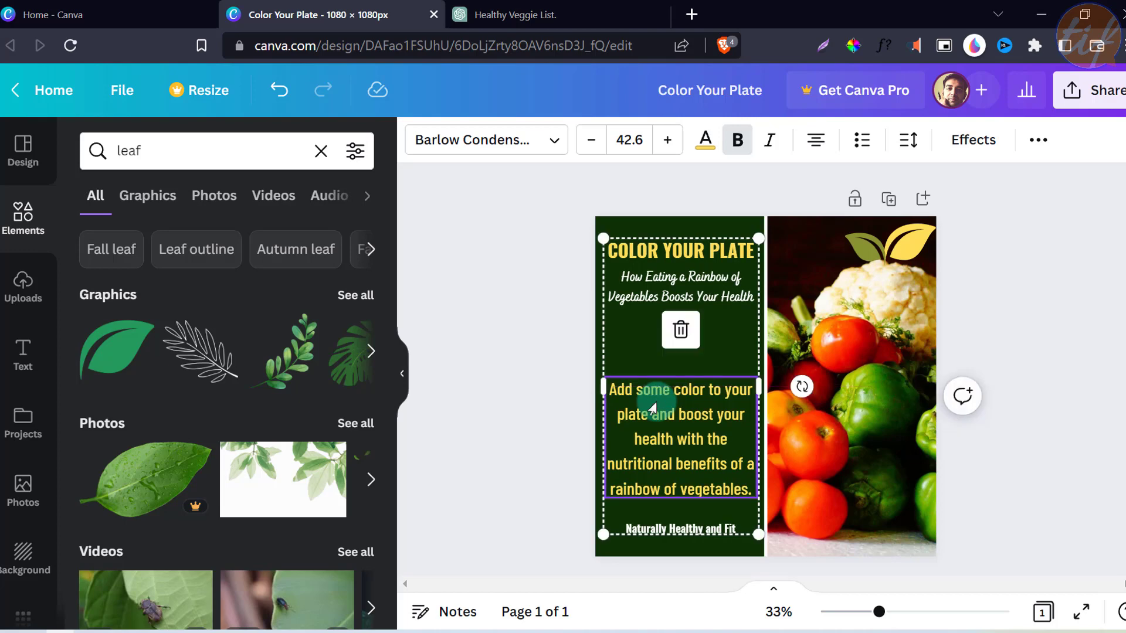
pyautogui.click(547, 393)
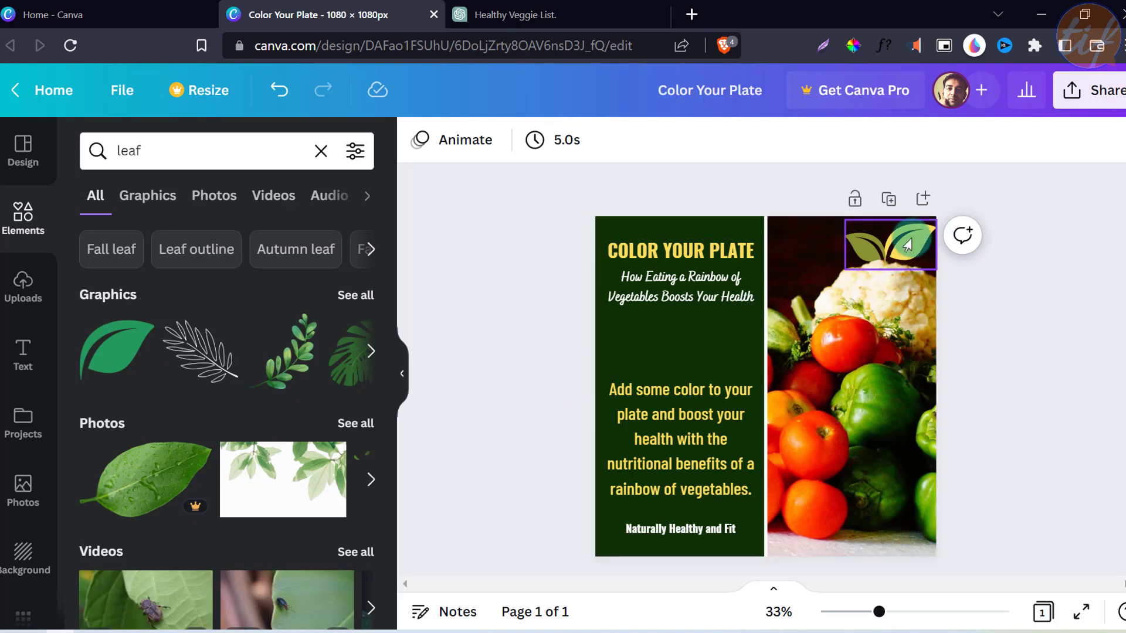
# Step: Move the leaf group back into the green column, centered between the script subtitle and the body paragraph
pyautogui.moveTo(892, 249); pyautogui.dragTo(702, 335)
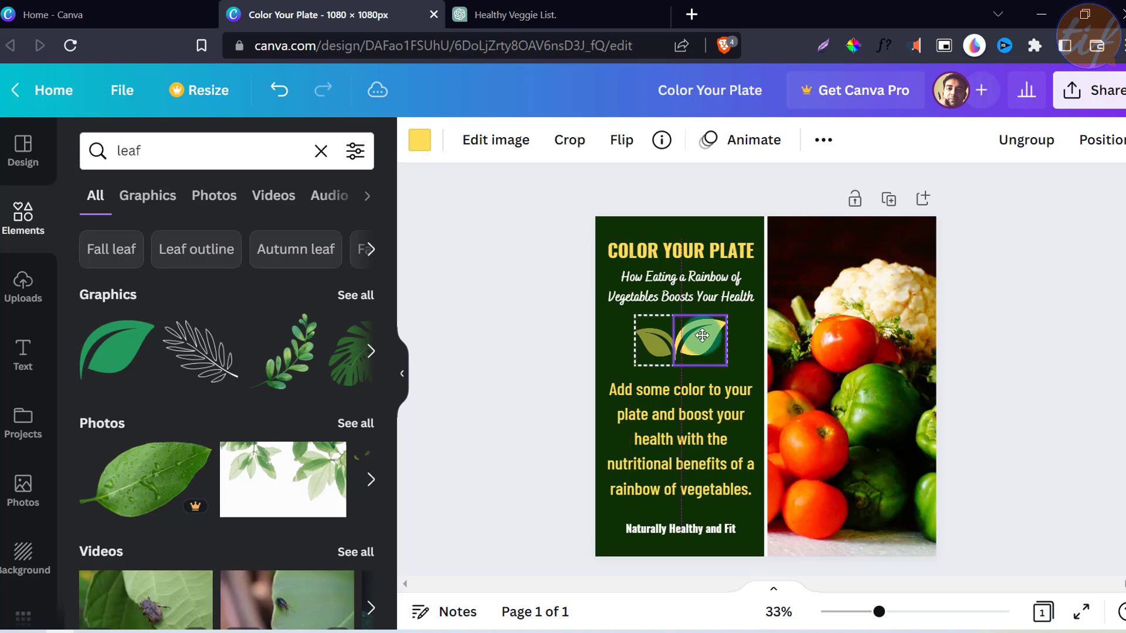
pyautogui.moveTo(703, 336); pyautogui.dragTo(702, 335)
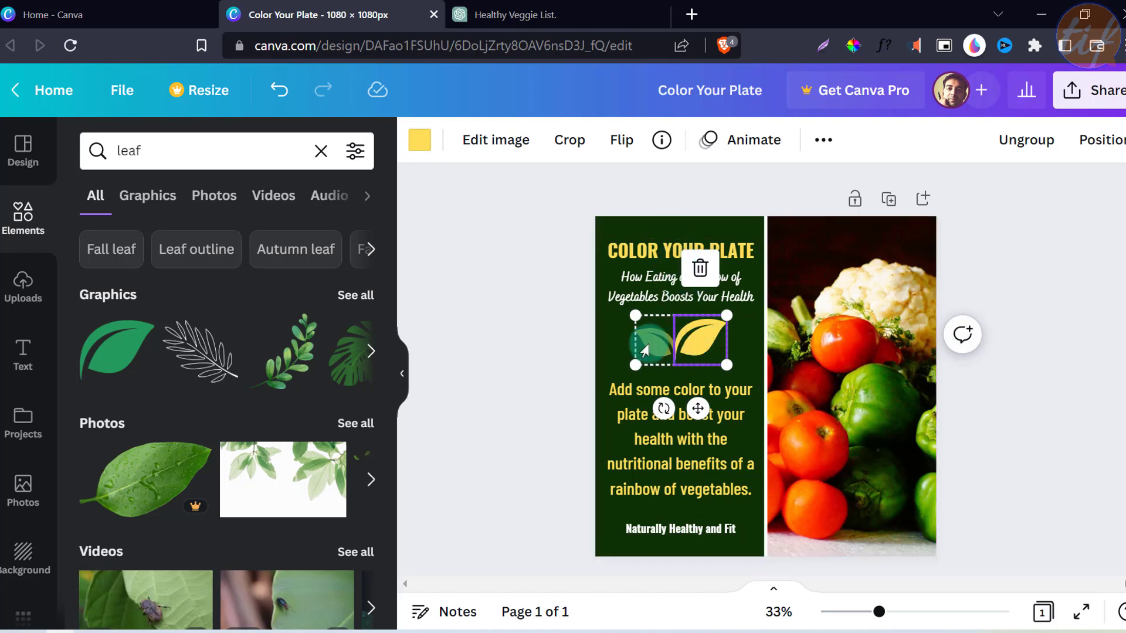
pyautogui.click(546, 322)
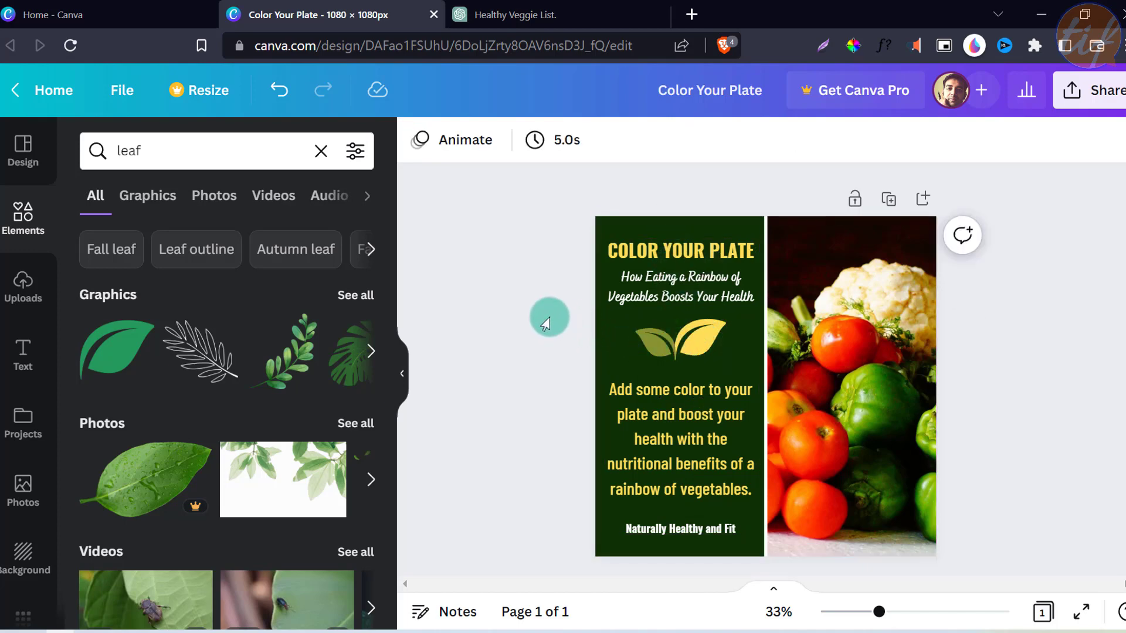
pyautogui.click(685, 340)
pyautogui.moveTo(685, 340); pyautogui.dragTo(691, 339)
pyautogui.click(535, 326)
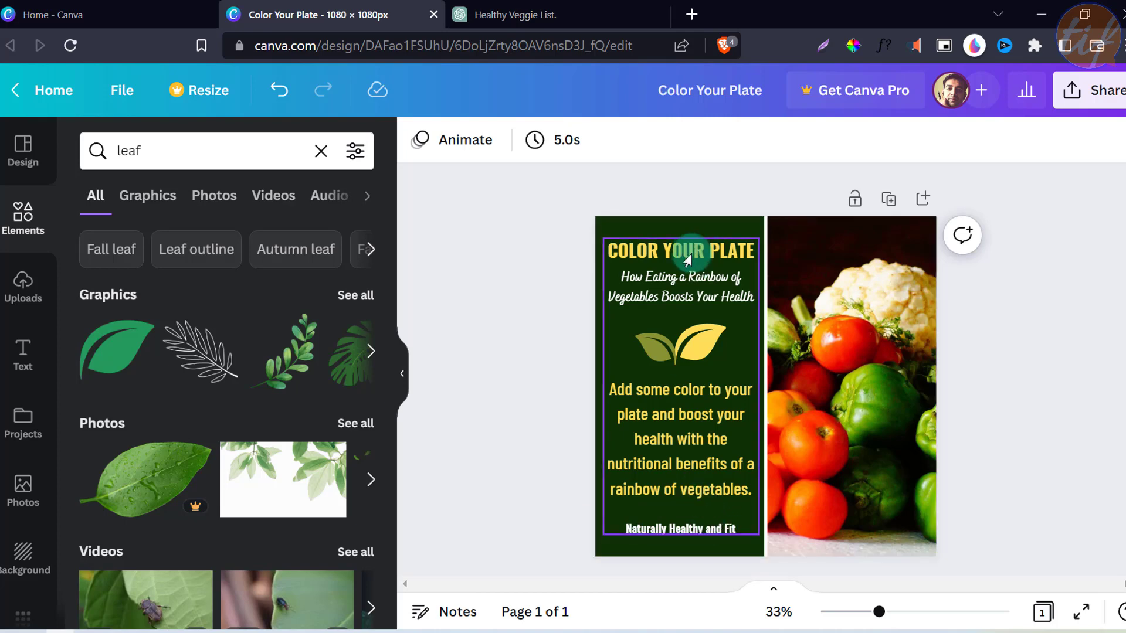
# Step: Ungroup the text group in the green column so its texts can be edited separately
pyautogui.click(687, 535)
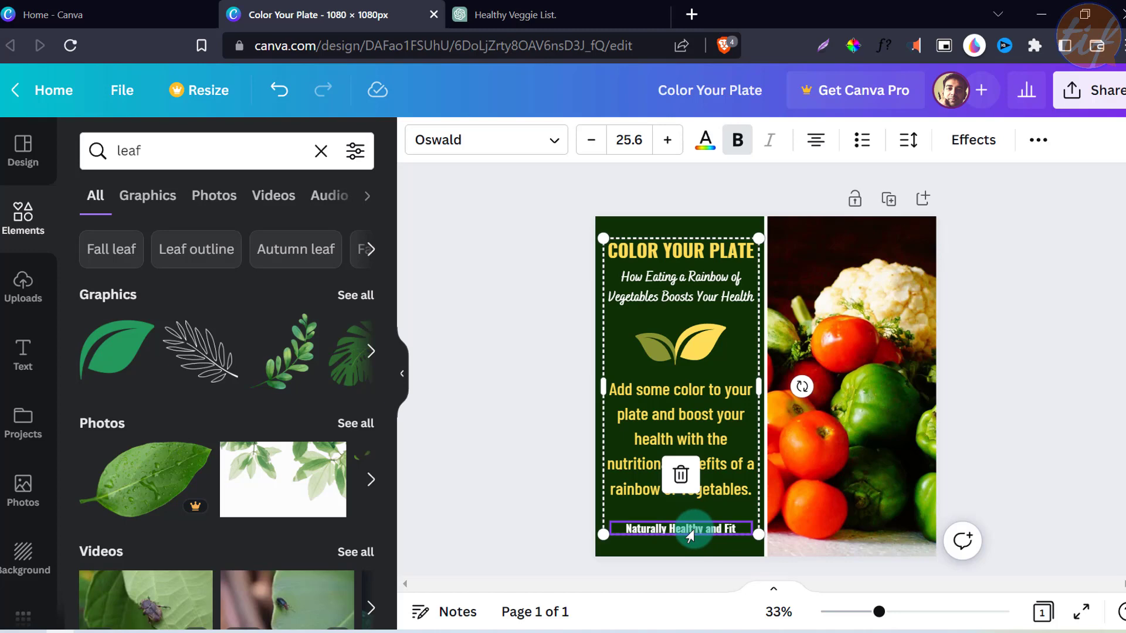
pyautogui.rightClick(690, 535)
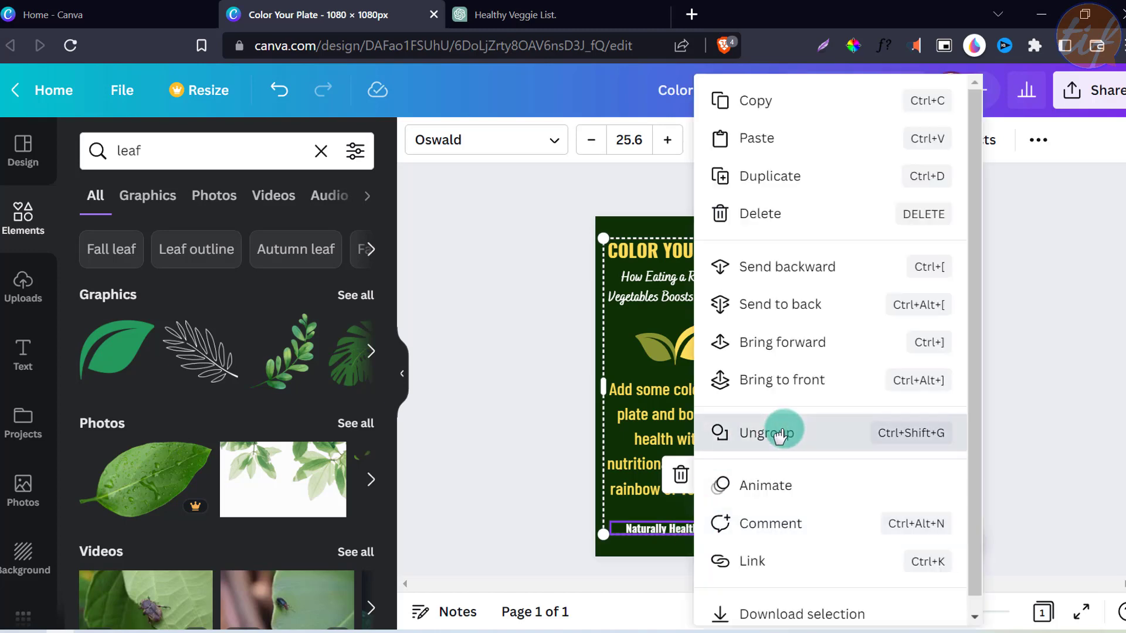
pyautogui.click(780, 434)
pyautogui.click(546, 444)
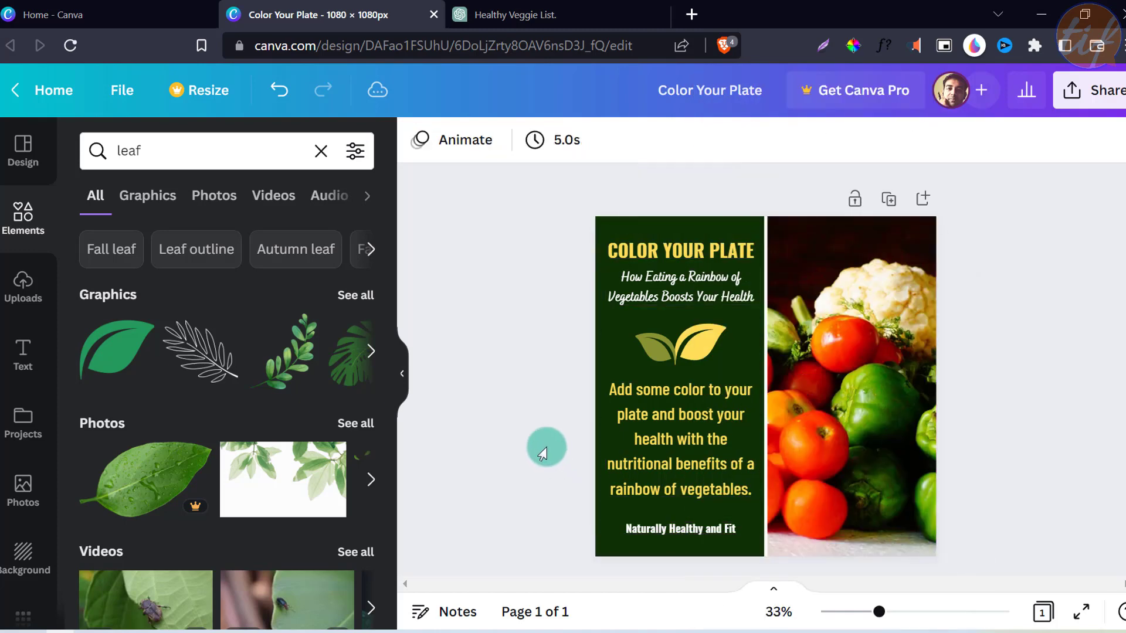
# Step: Set the letter spacing of the "Naturally Healthy and Fit" text to 50
pyautogui.click(672, 531)
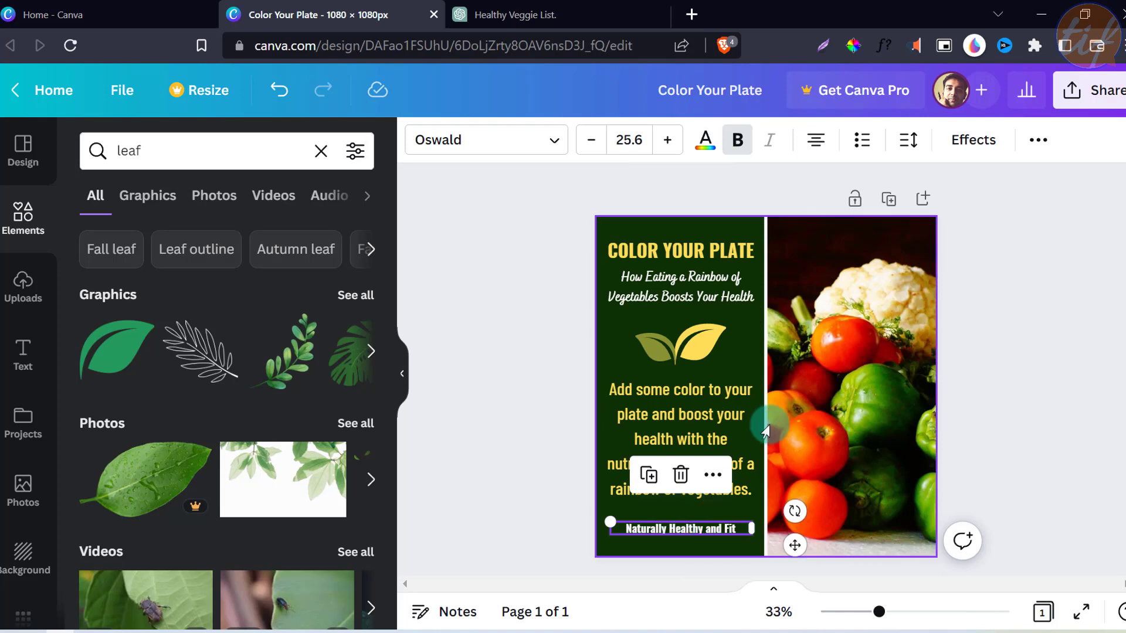
pyautogui.click(909, 145)
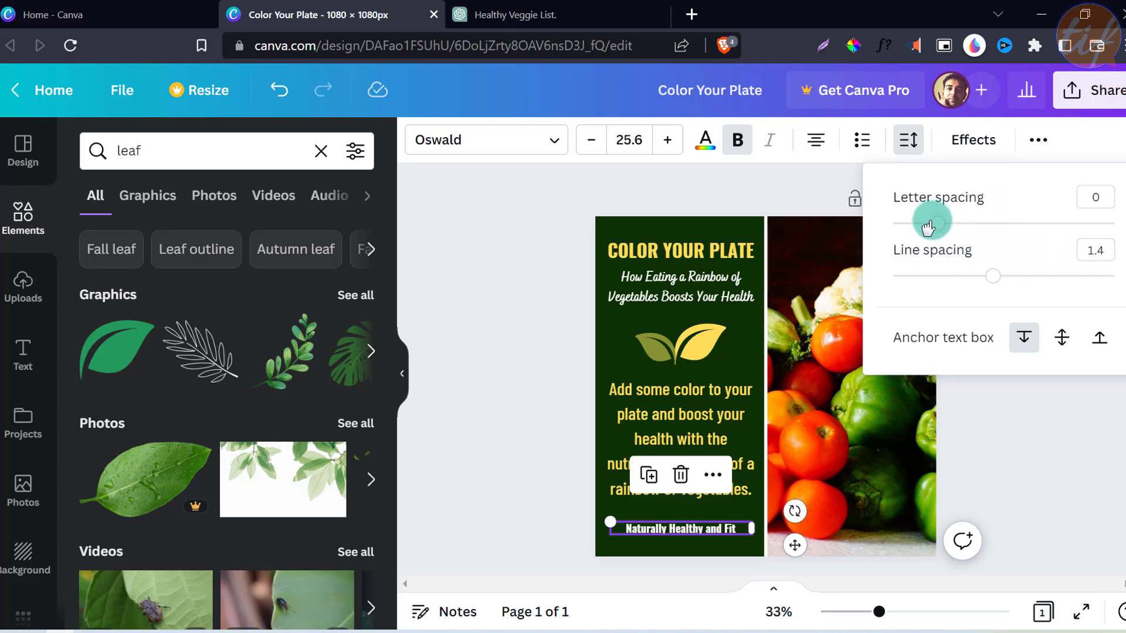
pyautogui.moveTo(936, 232); pyautogui.dragTo(945, 234)
pyautogui.click(1096, 197)
pyautogui.click(1106, 197)
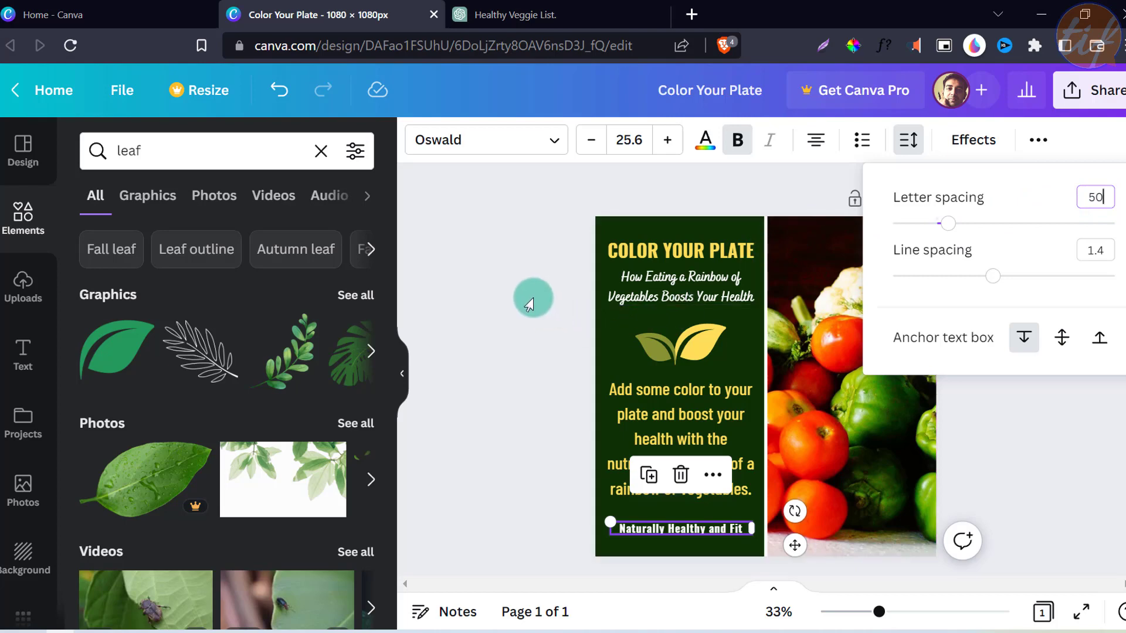
pyautogui.click(547, 314)
pyautogui.click(547, 314)
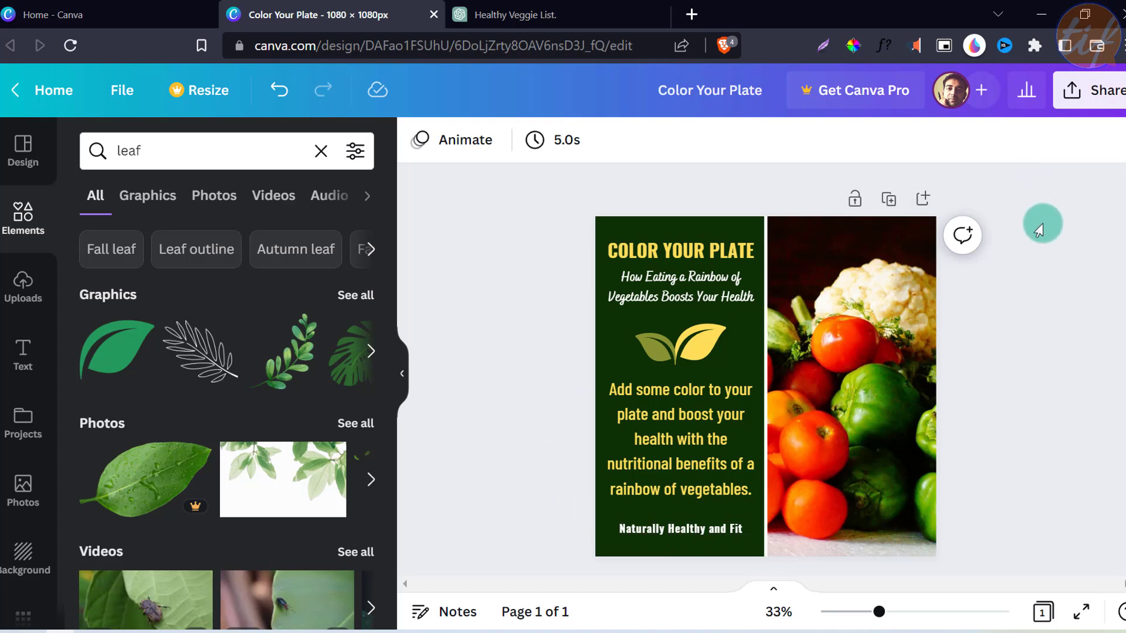
# Step: Download the design with JPG as the file type
pyautogui.click(1100, 99)
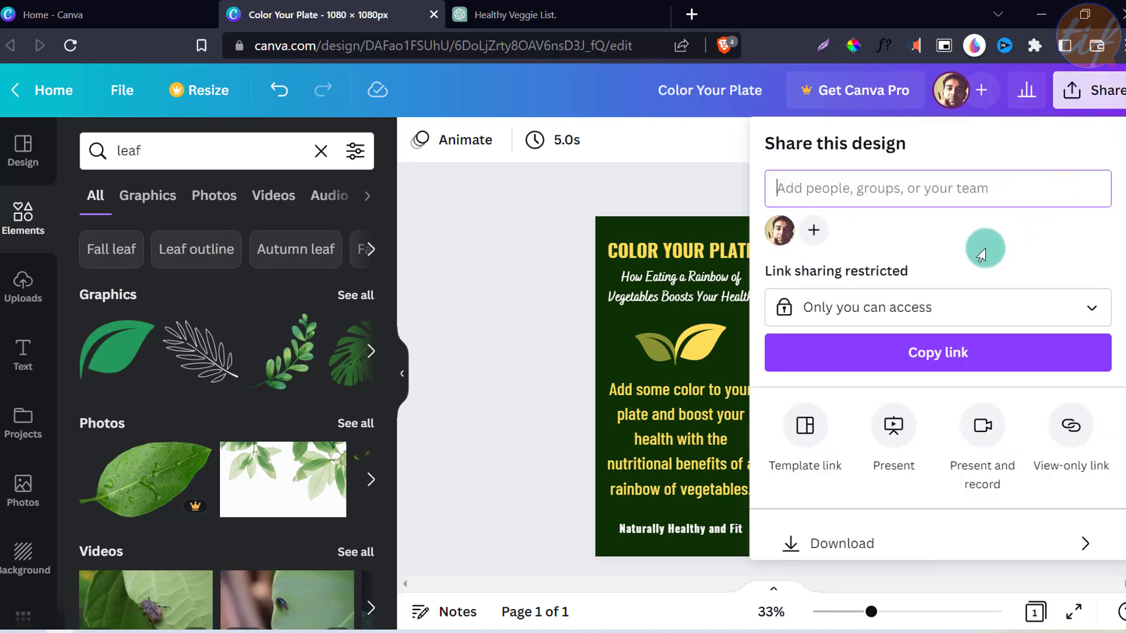
pyautogui.scroll(-3, 982, 253)
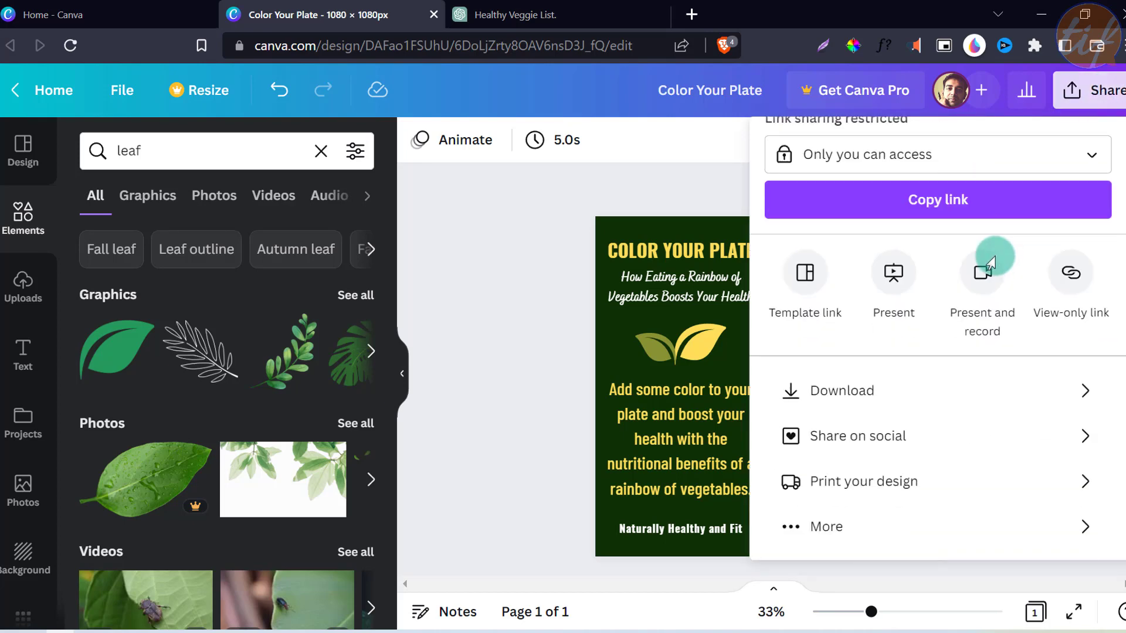
pyautogui.click(842, 392)
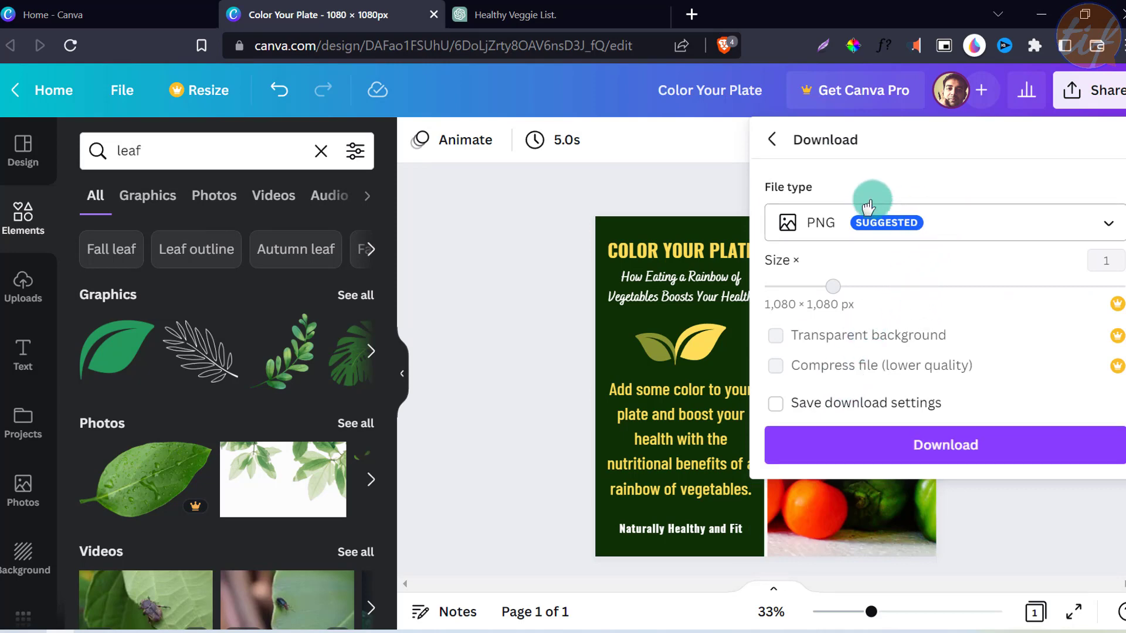
pyautogui.click(997, 229)
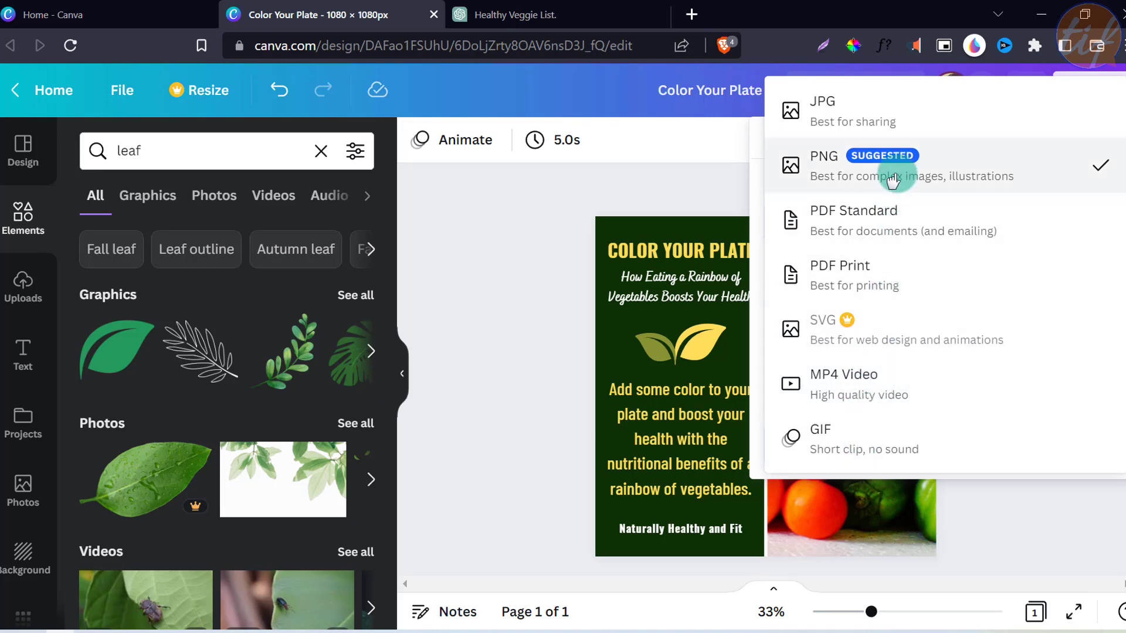
pyautogui.click(841, 123)
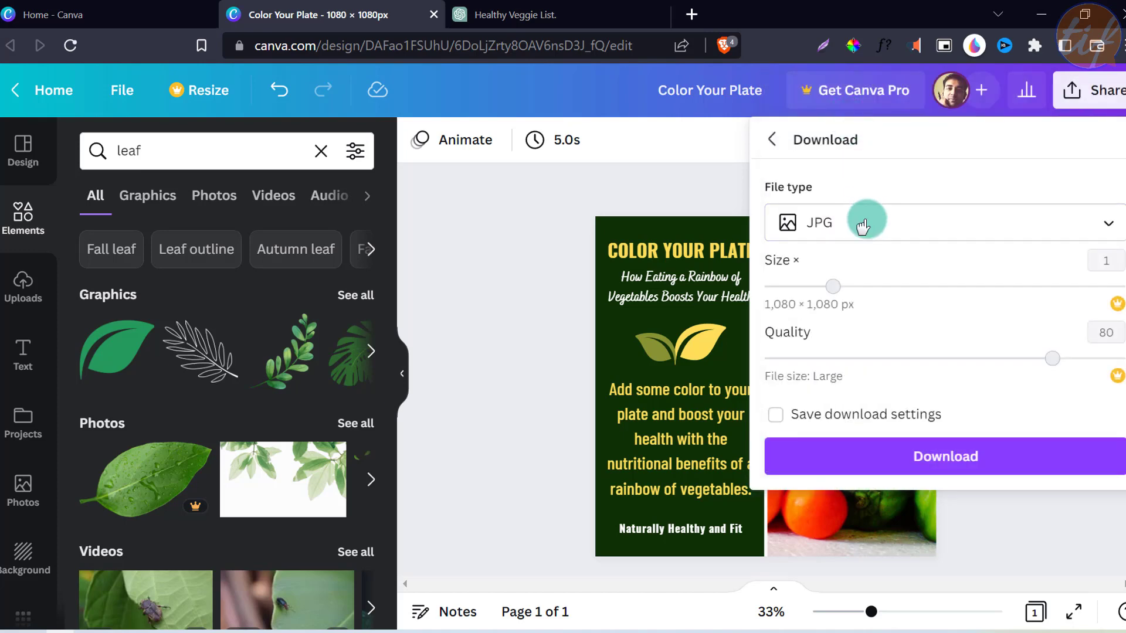
pyautogui.click(945, 459)
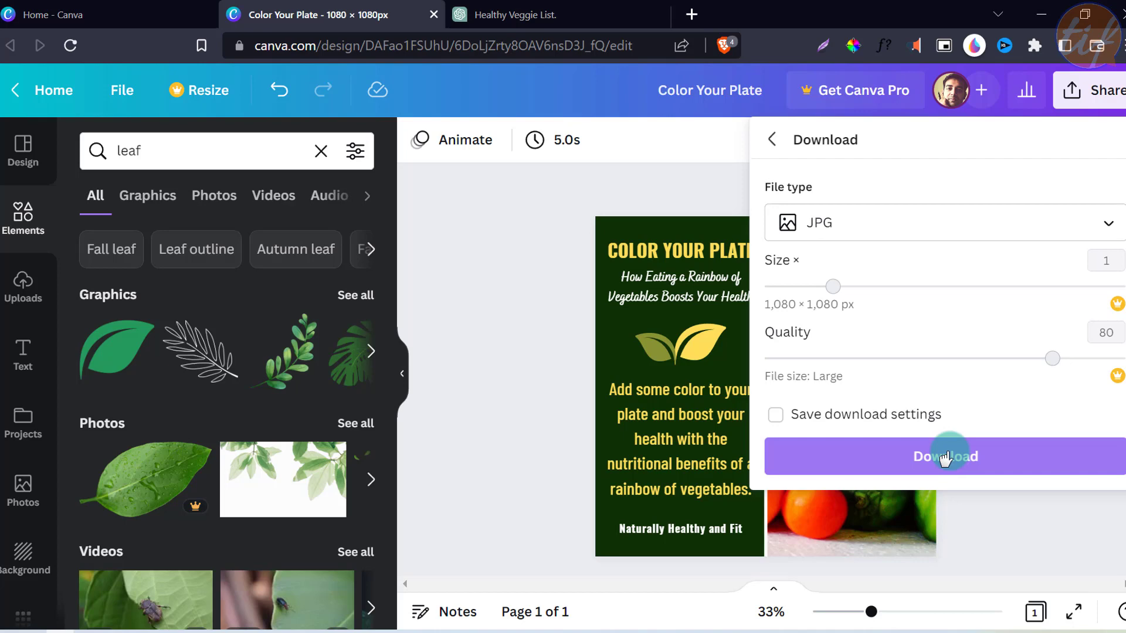
pyautogui.click(945, 459)
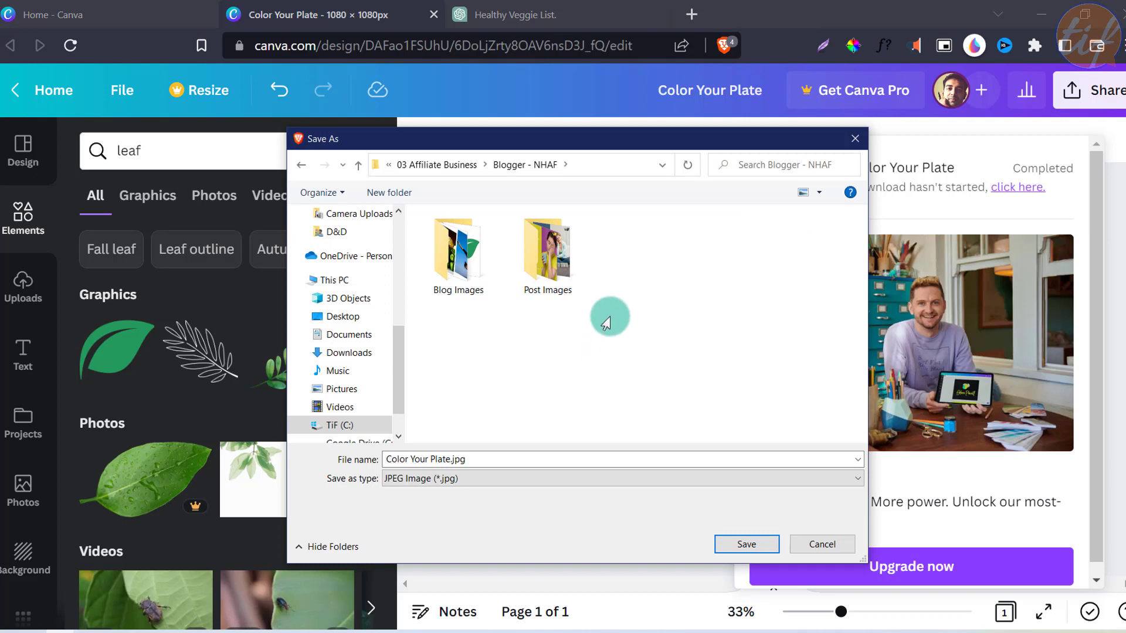
# Step: Save the downloaded image as Color Your Plate.jpg in the Blogger - NHAF folder and return to the design
pyautogui.click(485, 459)
pyautogui.hotkey('ctrl', 'a')
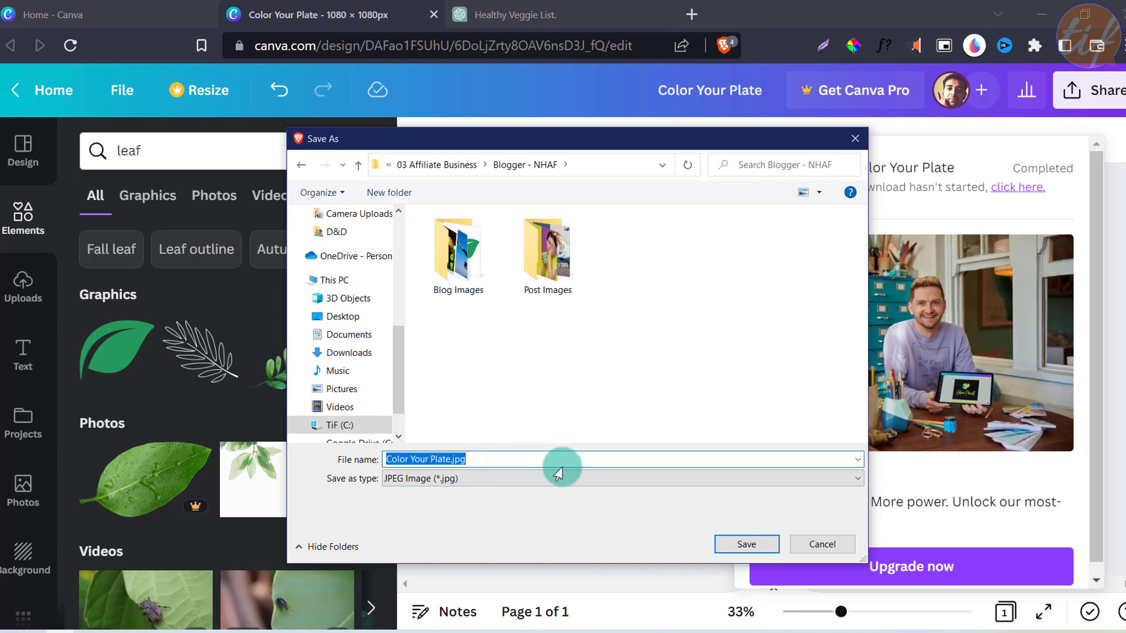
pyautogui.click(746, 545)
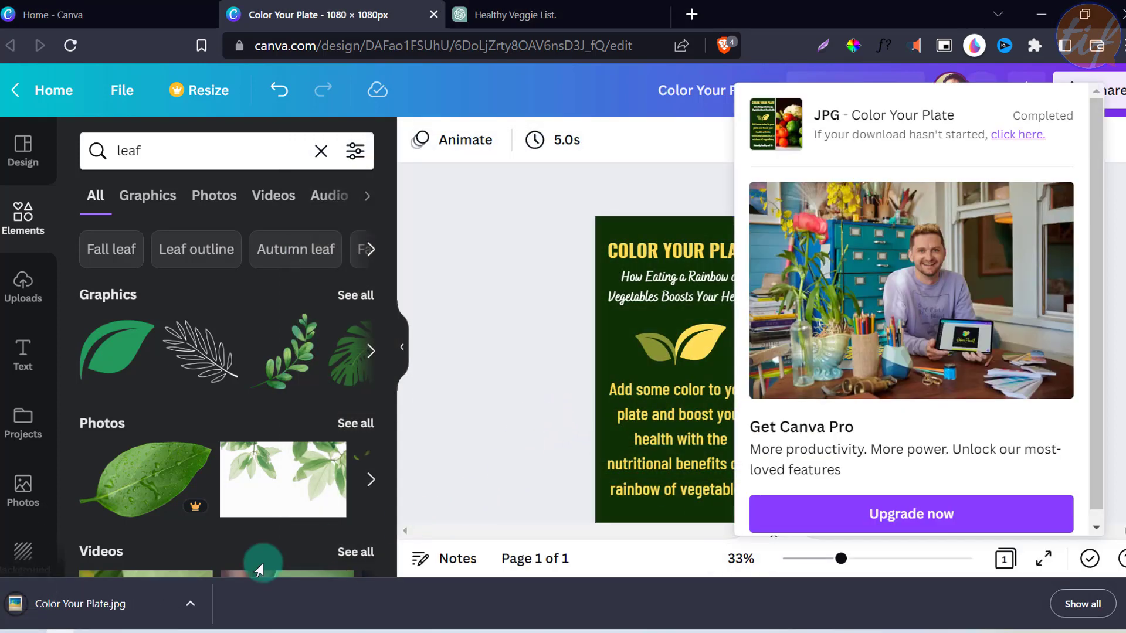
pyautogui.click(519, 450)
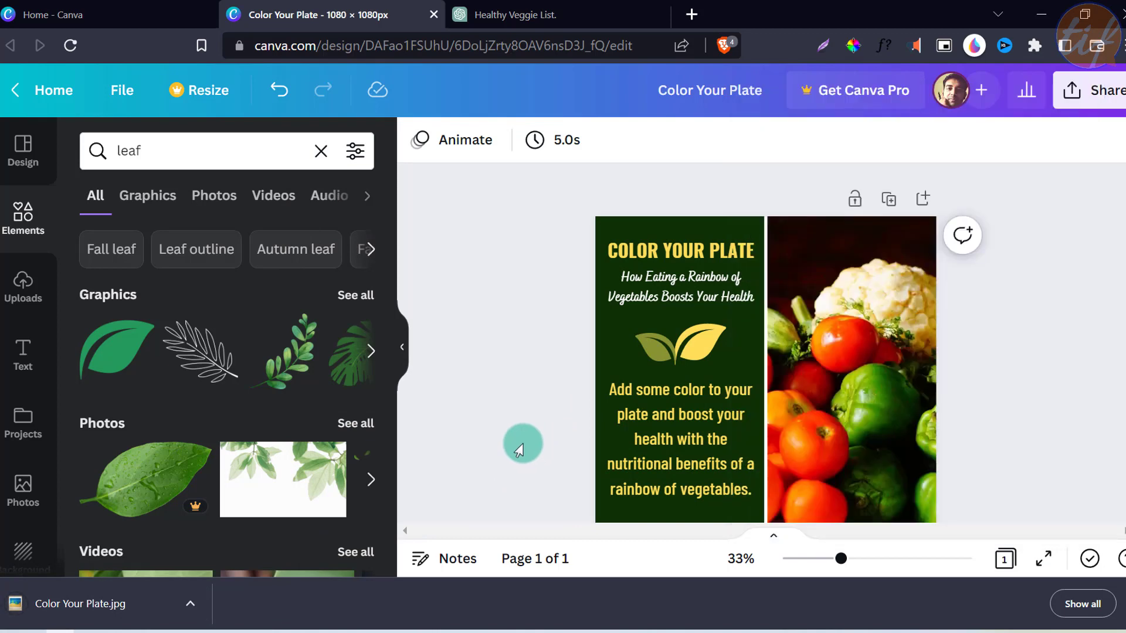
pyautogui.scroll(-1, 533, 411)
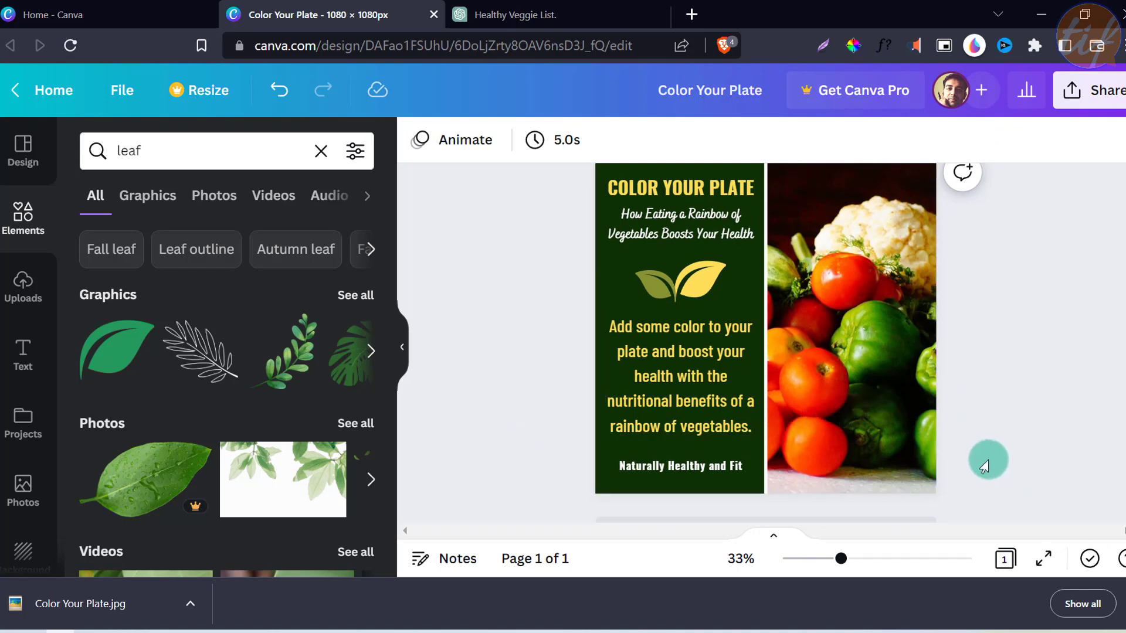
pyautogui.moveTo(843, 559); pyautogui.dragTo(830, 557)
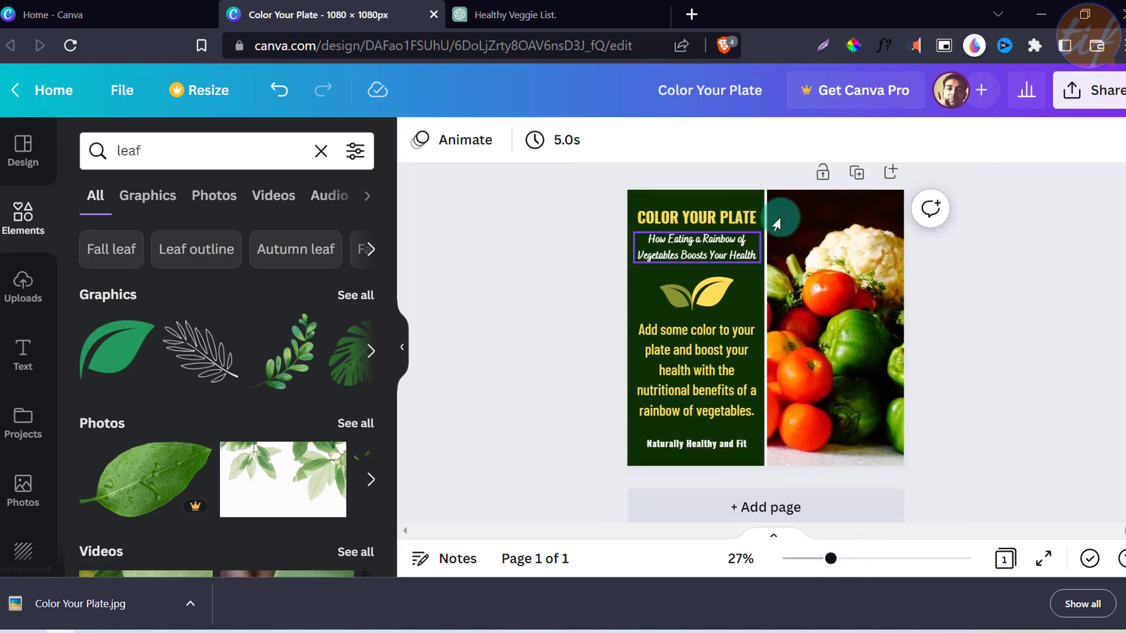